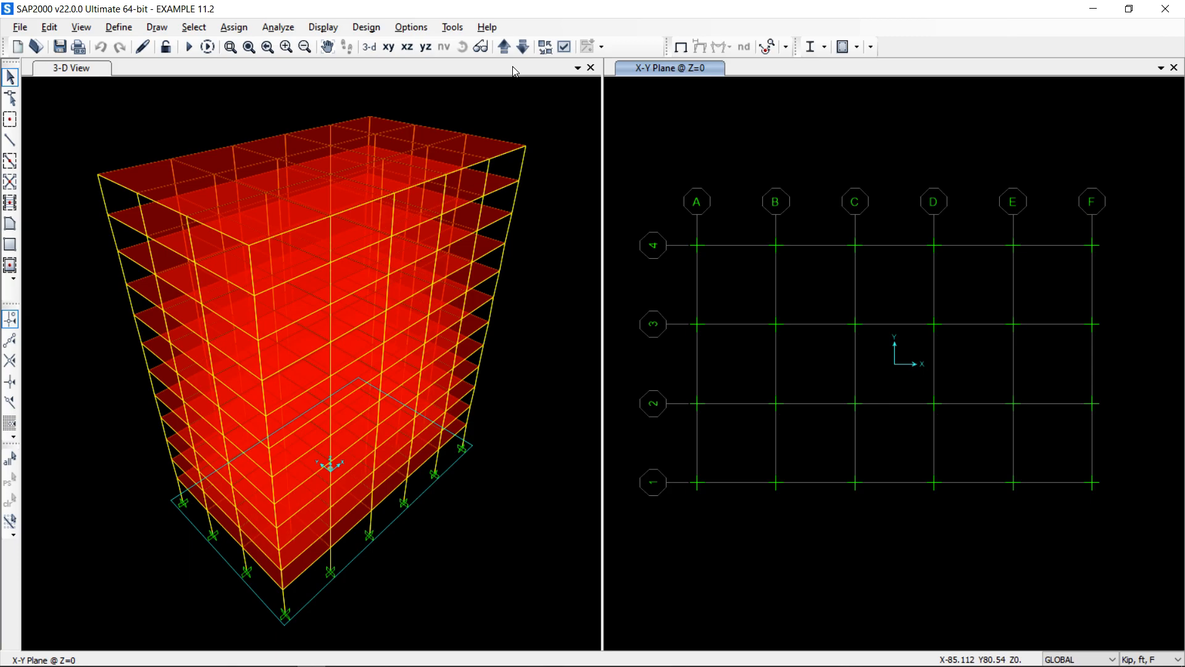
Switch to the Example 11.2 PDF in Acrobat Reader and examine the floor plan, building elevation and slab thickness note.
{"action": "mouse_move", "coordinate": [420, 666]}
{"action": "left_click", "coordinate": [200, 654]}
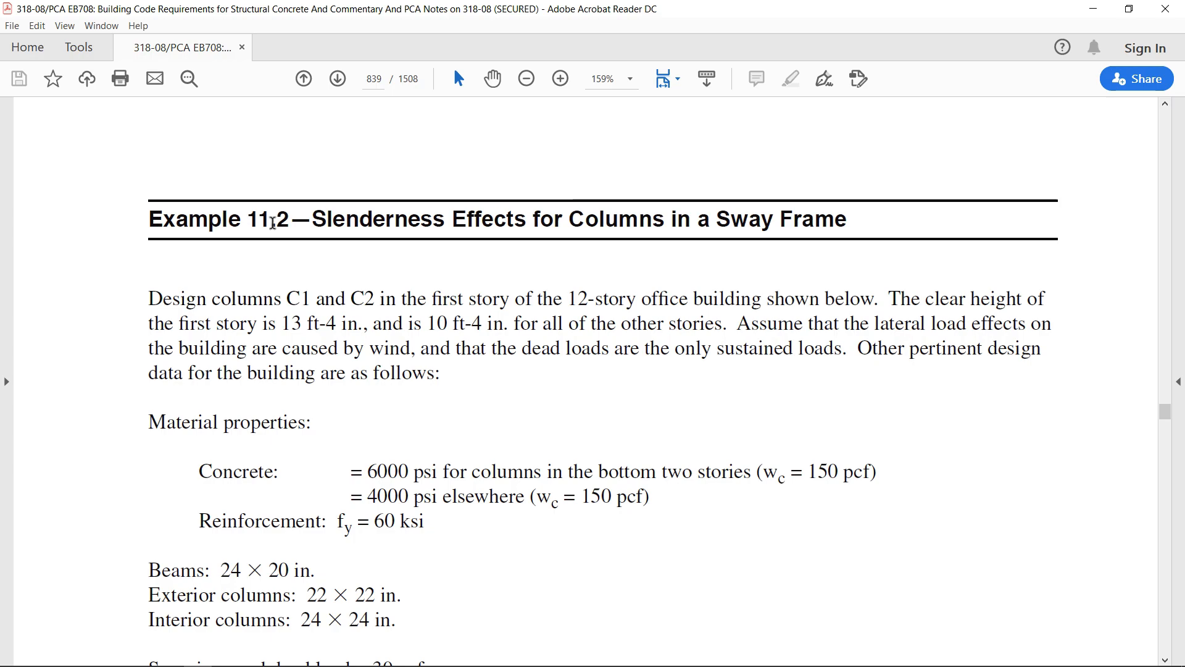
{"action": "scroll", "coordinate": [372, 297], "scroll_direction": "down", "scroll_amount": 3}
{"action": "scroll", "coordinate": [373, 296], "scroll_direction": "down", "scroll_amount": 6}
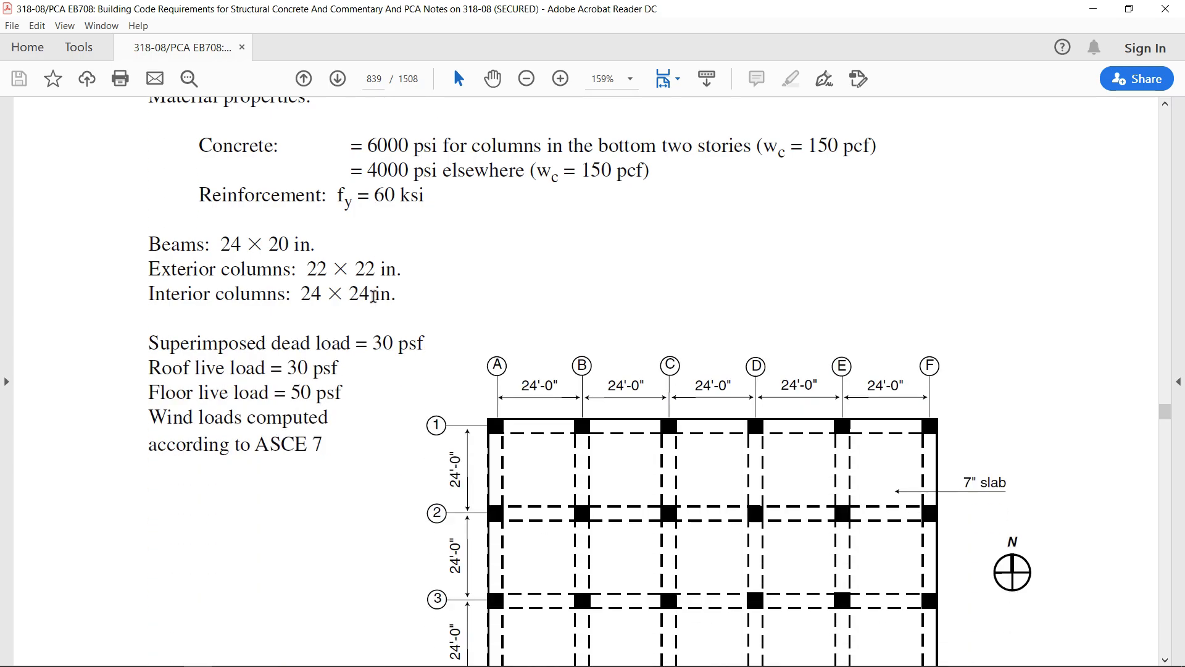
{"action": "scroll", "coordinate": [373, 301], "scroll_direction": "down", "scroll_amount": 1}
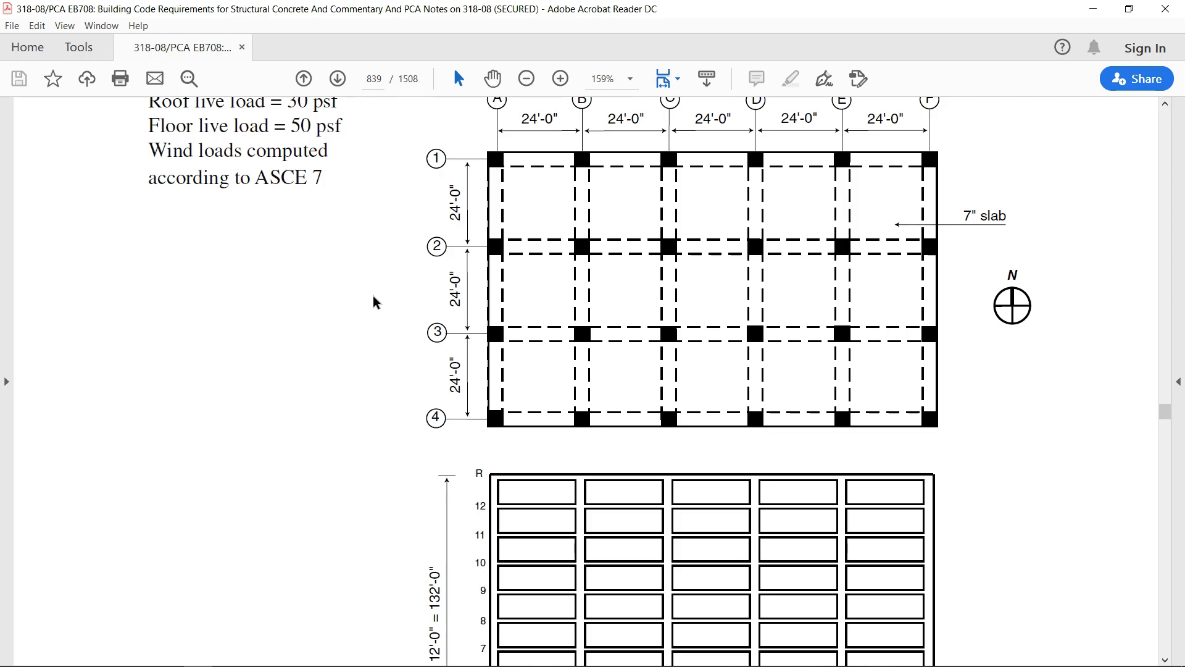
{"action": "scroll", "coordinate": [373, 301], "scroll_direction": "up", "scroll_amount": 1}
{"action": "scroll", "coordinate": [373, 301], "scroll_direction": "down", "scroll_amount": 3}
{"action": "scroll", "coordinate": [373, 300], "scroll_direction": "down", "scroll_amount": 6}
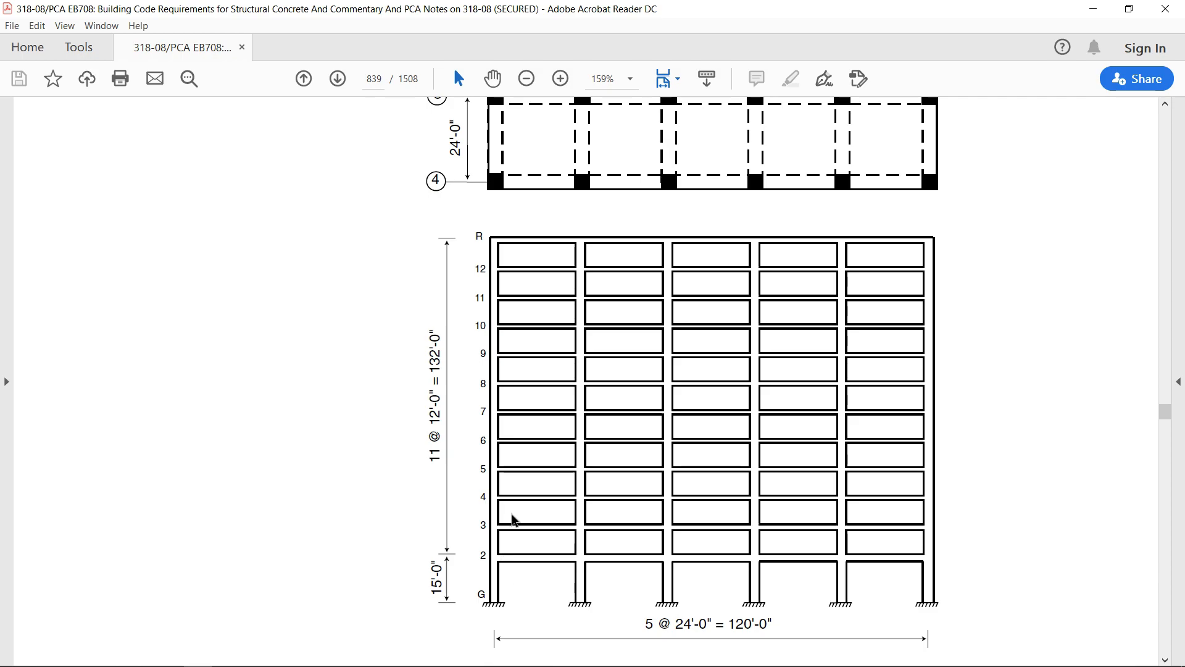
{"action": "scroll", "coordinate": [513, 520], "scroll_direction": "up", "scroll_amount": 10}
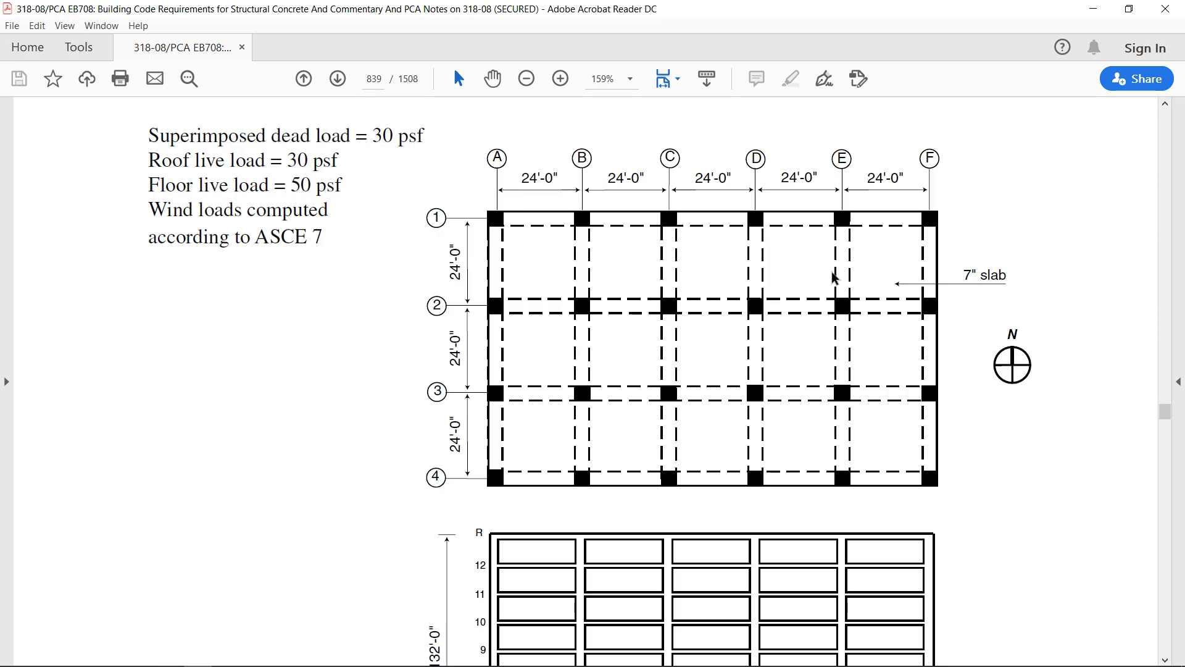
{"action": "left_click_drag", "start_coordinate": [955, 276], "coordinate": [1008, 276]}
Review the section sizes given in the problem statement for the beams, exterior columns and interior columns.
{"action": "scroll", "coordinate": [644, 314], "scroll_direction": "up", "scroll_amount": 8}
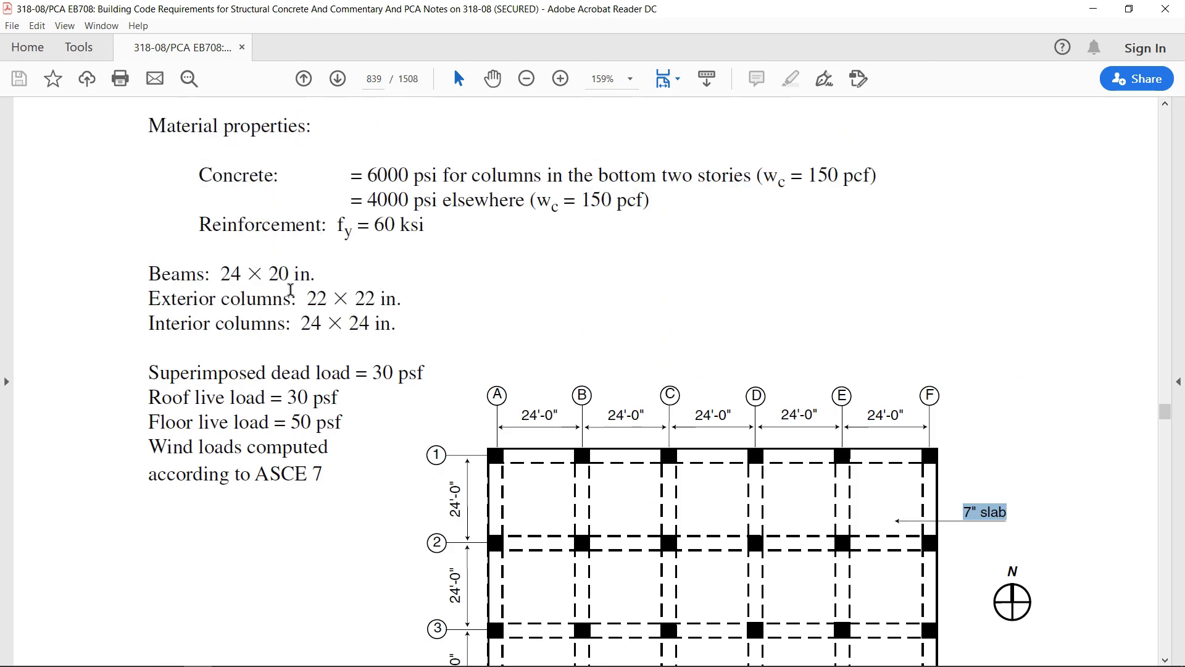
{"action": "left_click_drag", "start_coordinate": [224, 274], "coordinate": [270, 273]}
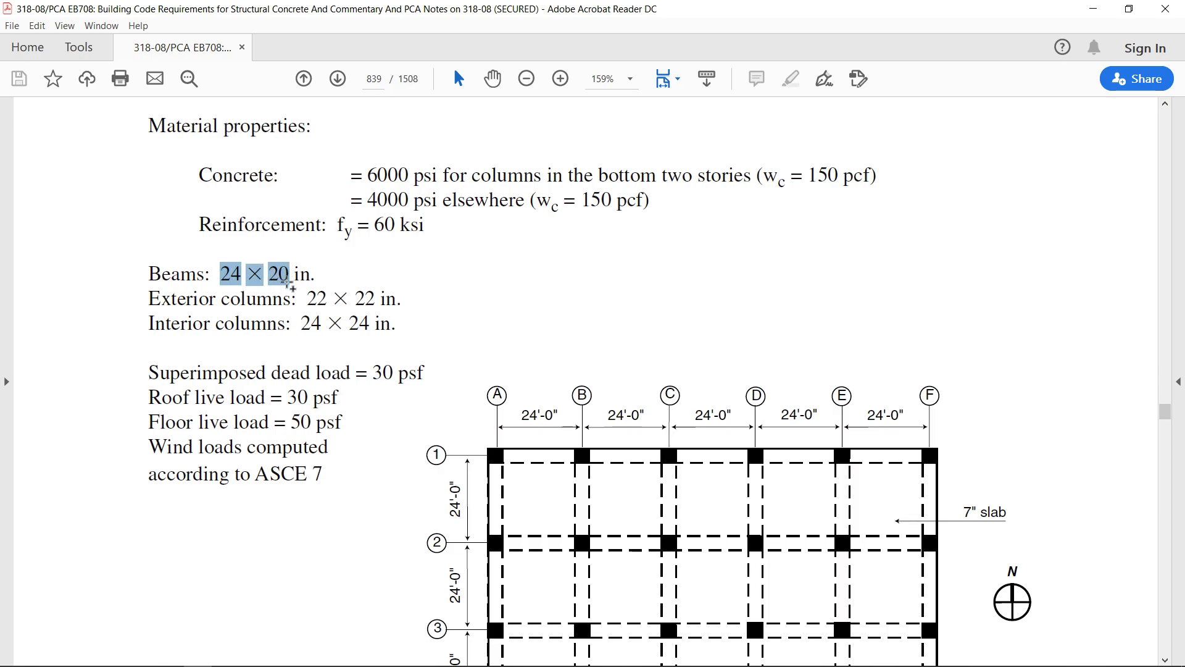
{"action": "left_click", "coordinate": [308, 299]}
{"action": "left_click_drag", "start_coordinate": [308, 298], "coordinate": [392, 307]}
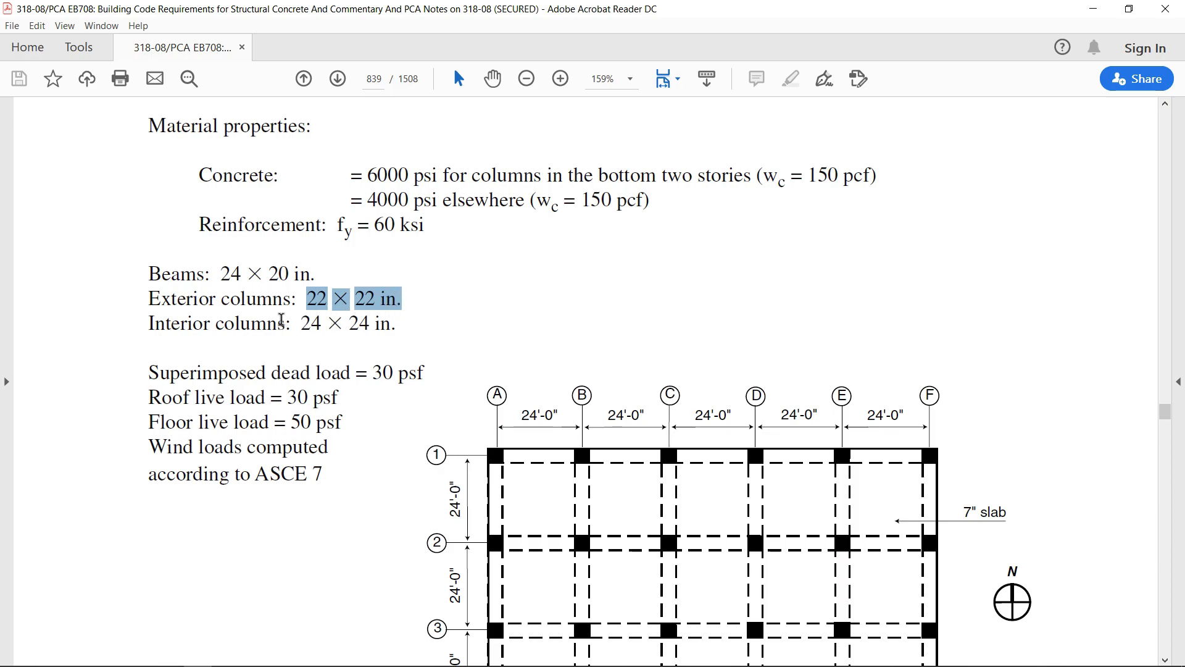
{"action": "left_click", "coordinate": [281, 318]}
{"action": "left_click_drag", "start_coordinate": [300, 323], "coordinate": [383, 323]}
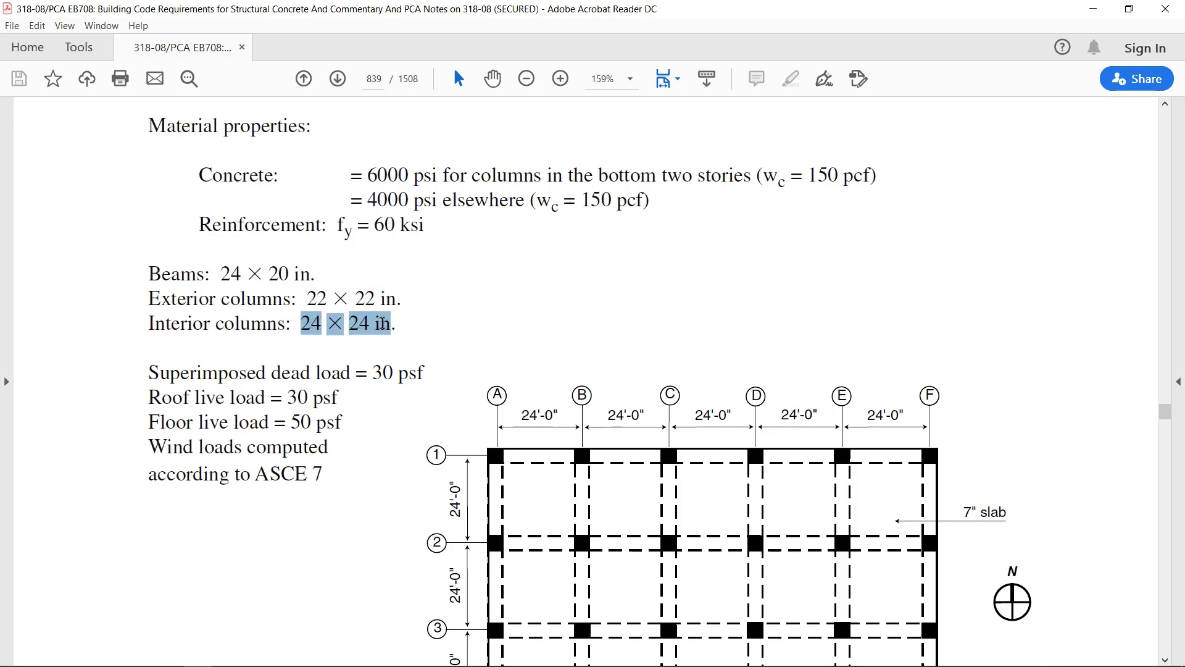
Review the superimposed dead load, roof live load, floor live load and wind load data in the problem statement.
{"action": "scroll", "coordinate": [418, 328], "scroll_direction": "down", "scroll_amount": 2}
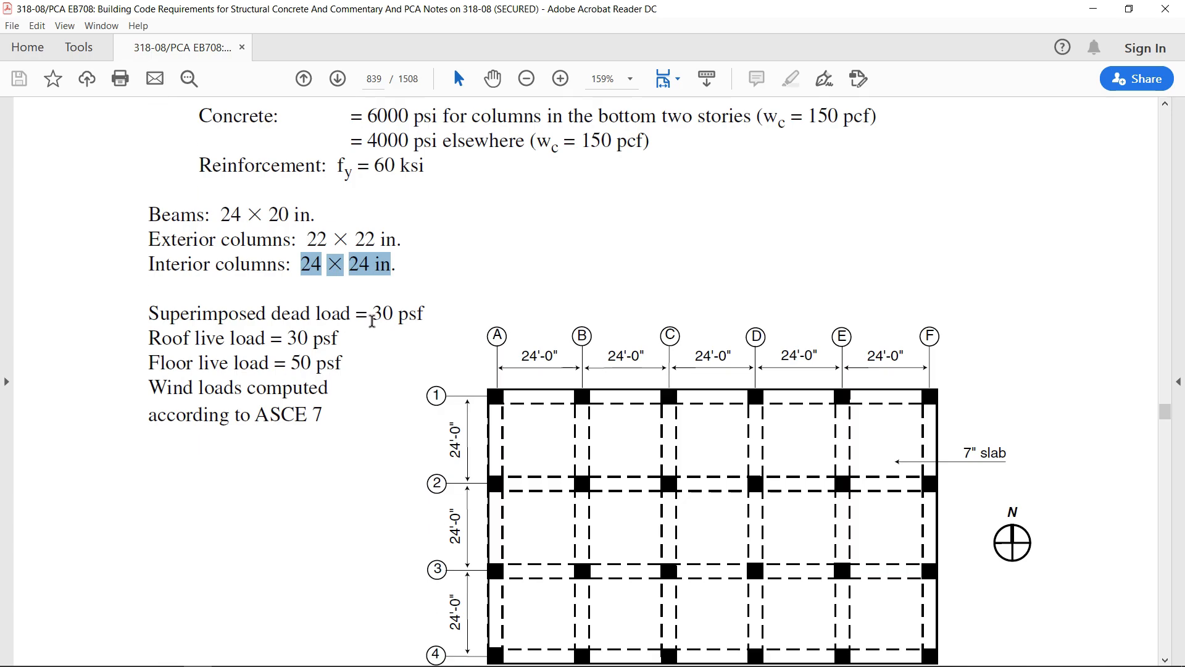
{"action": "left_click_drag", "start_coordinate": [374, 314], "coordinate": [425, 315]}
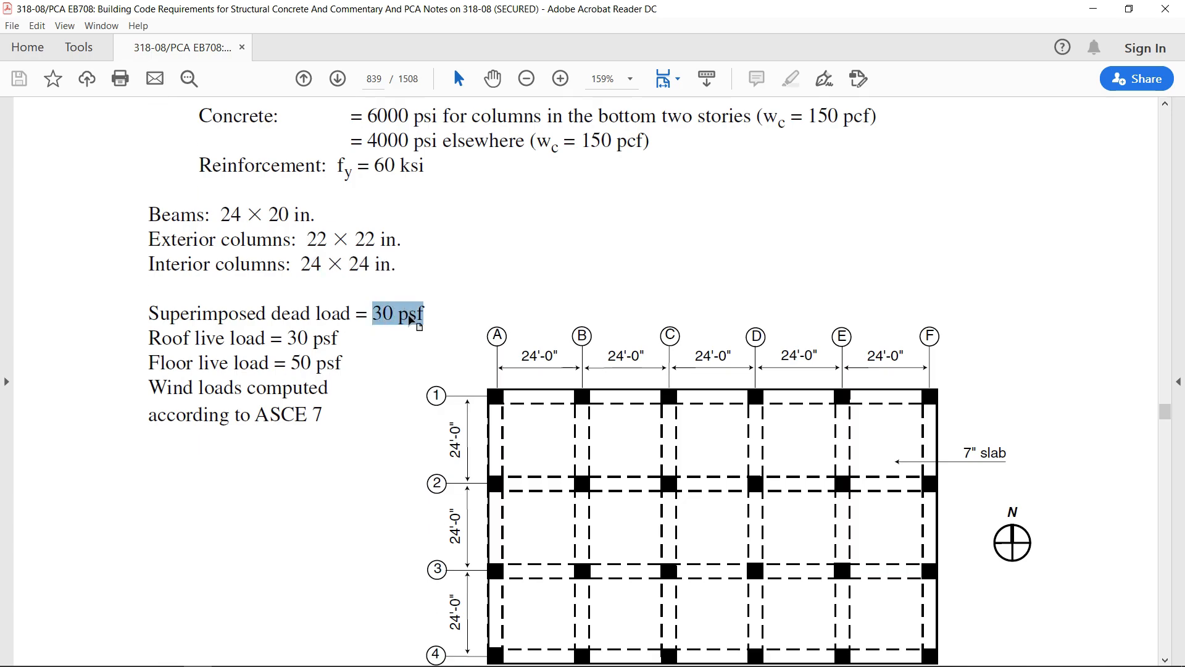
{"action": "left_click_drag", "start_coordinate": [287, 339], "coordinate": [334, 338]}
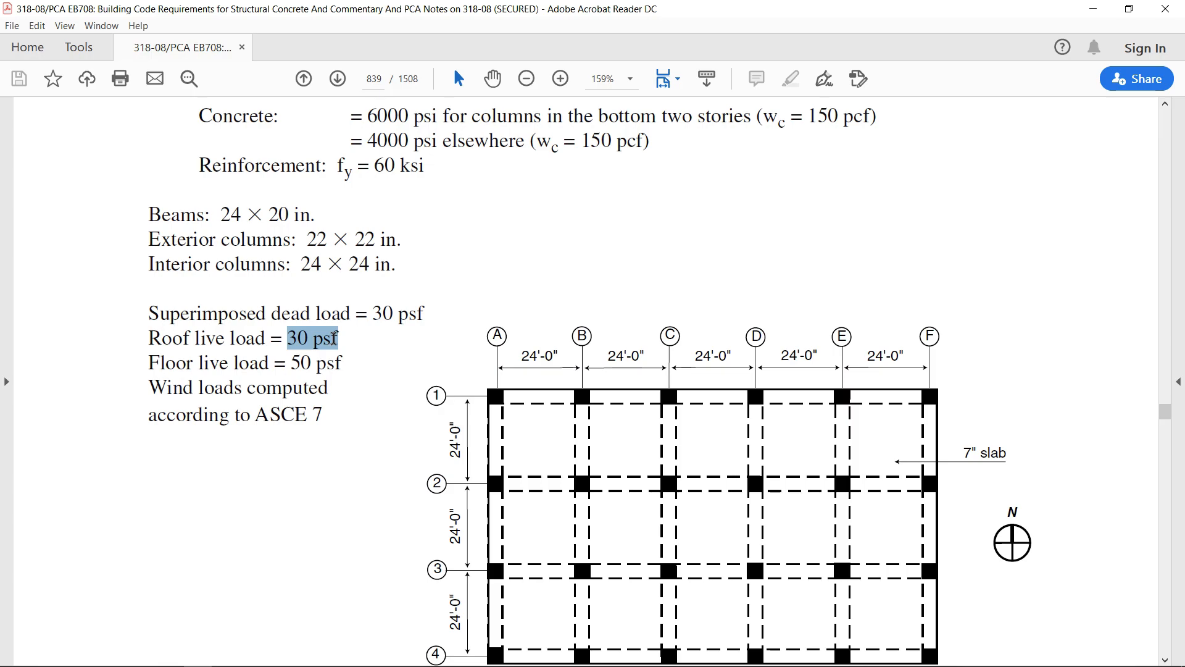
{"action": "left_click_drag", "start_coordinate": [291, 363], "coordinate": [338, 362]}
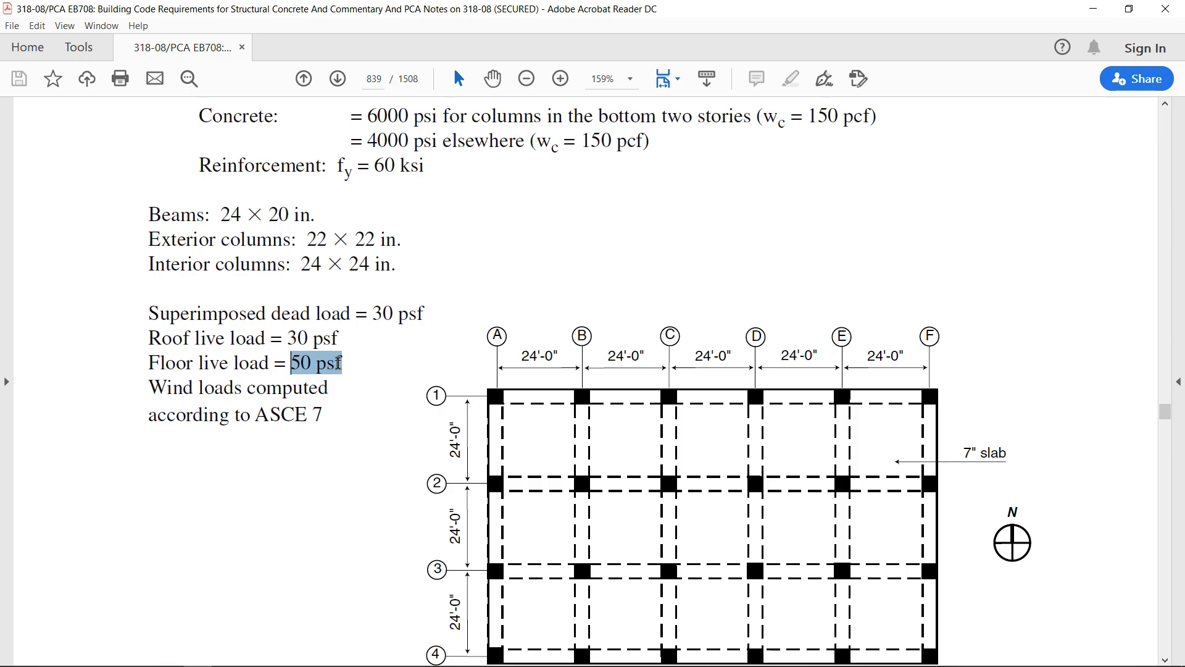
{"action": "left_click", "coordinate": [260, 392]}
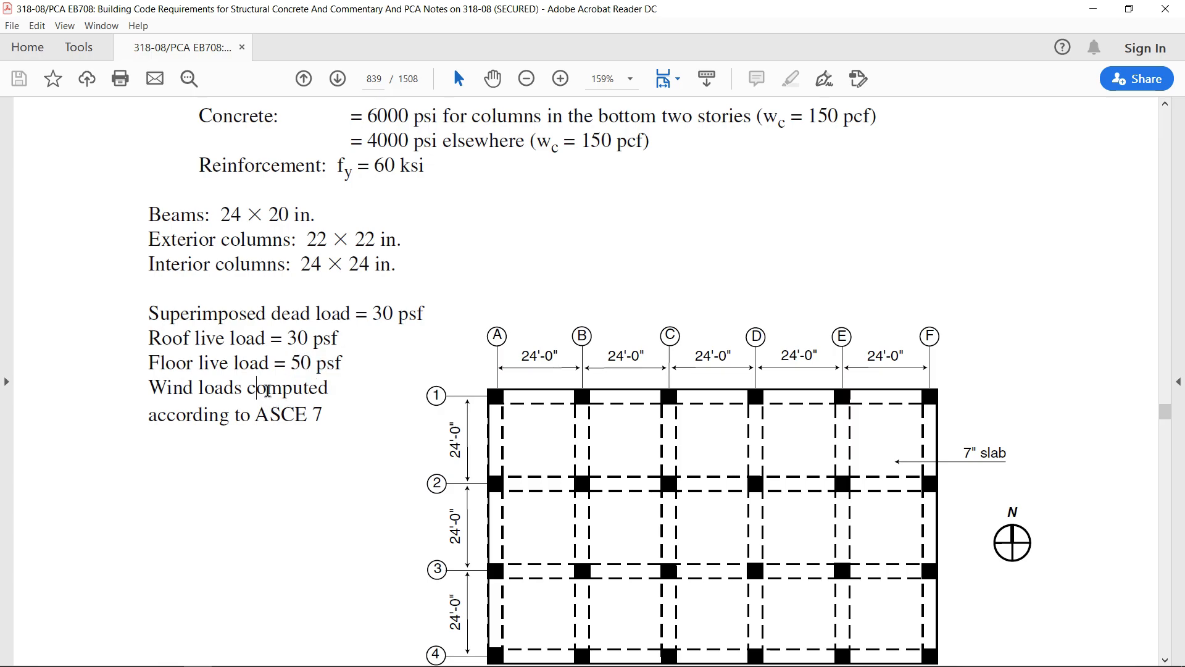
Switch back to the SAP2000 model and review its defined load cases from DEAD through WIND-12, then close the list.
{"action": "mouse_move", "coordinate": [432, 665]}
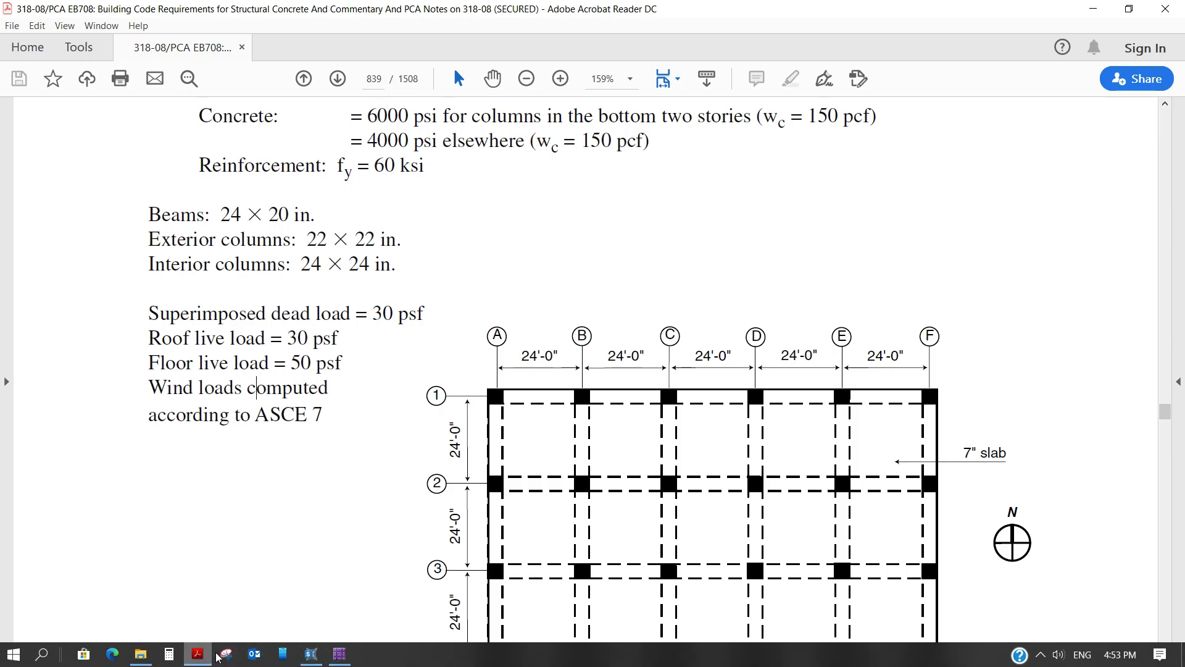
{"action": "left_click", "coordinate": [312, 654]}
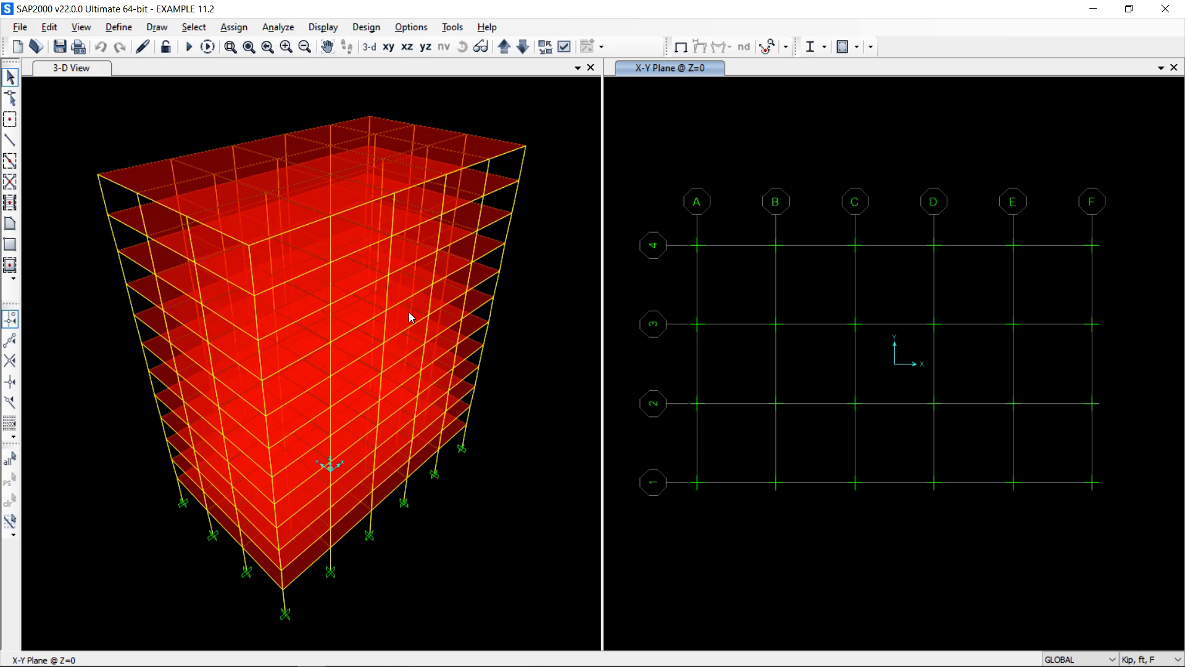
{"action": "left_click", "coordinate": [119, 27]}
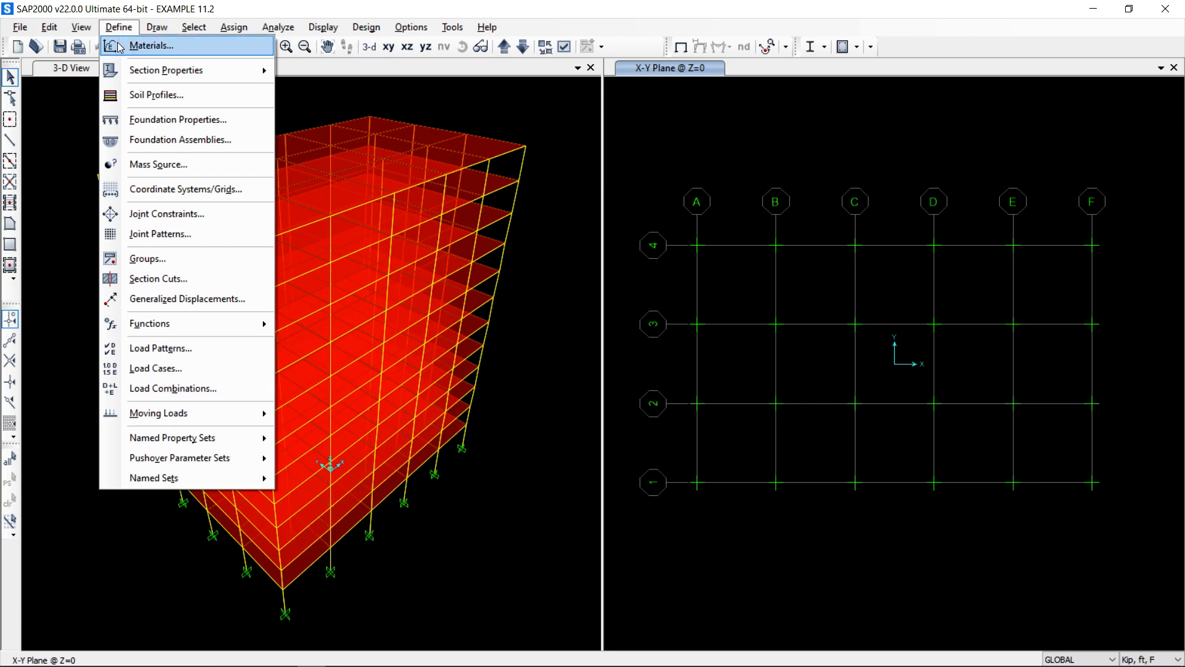
{"action": "left_click", "coordinate": [196, 369]}
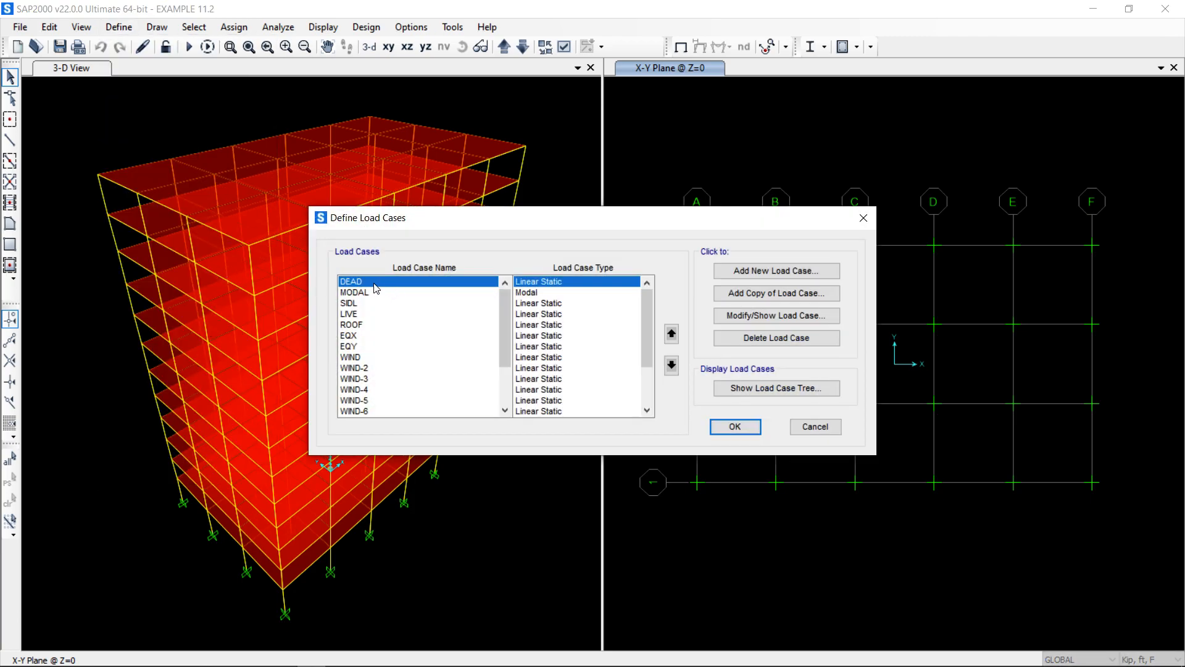
{"action": "left_click", "coordinate": [362, 294]}
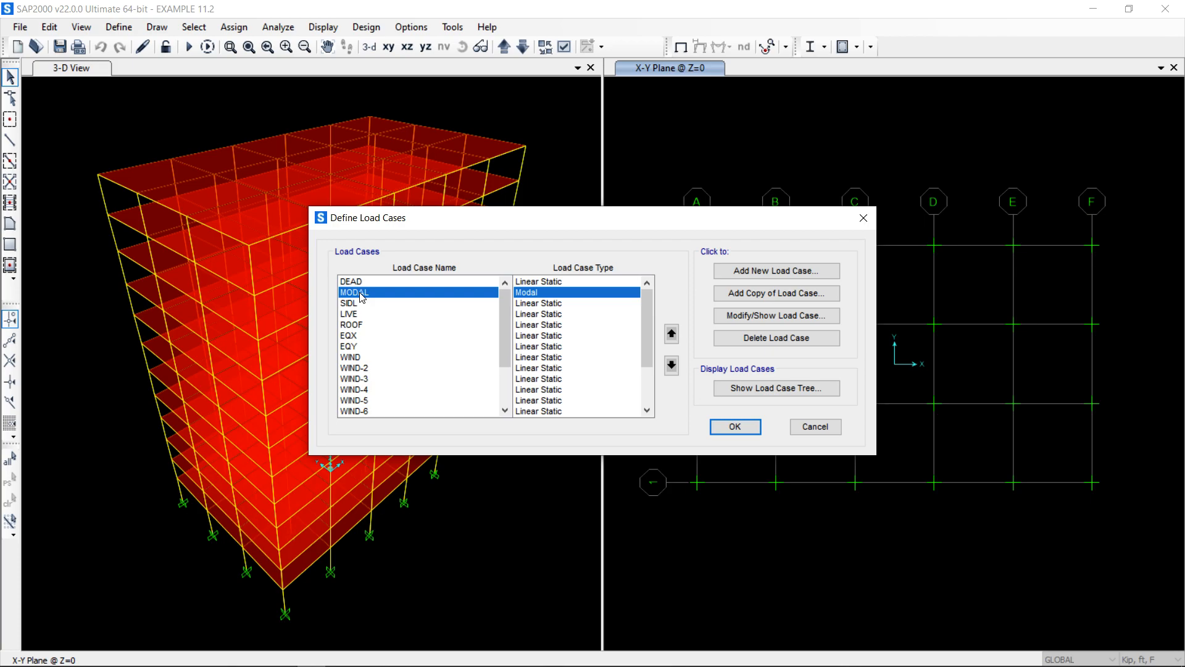
{"action": "left_click", "coordinate": [349, 304]}
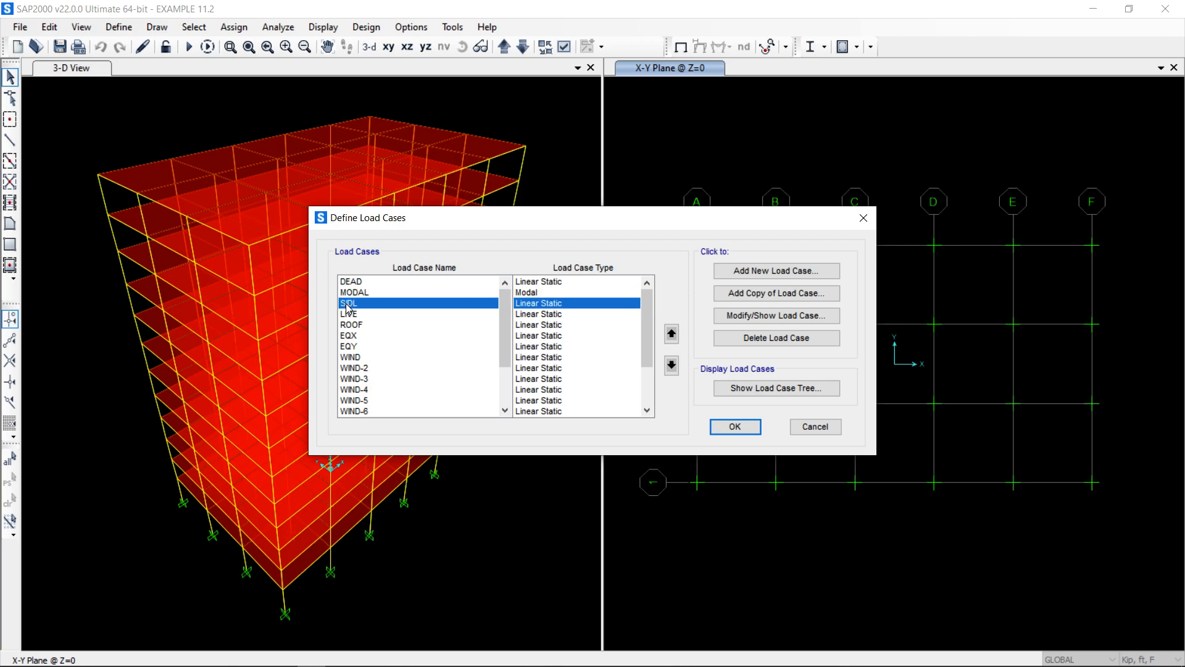
{"action": "left_click", "coordinate": [350, 314]}
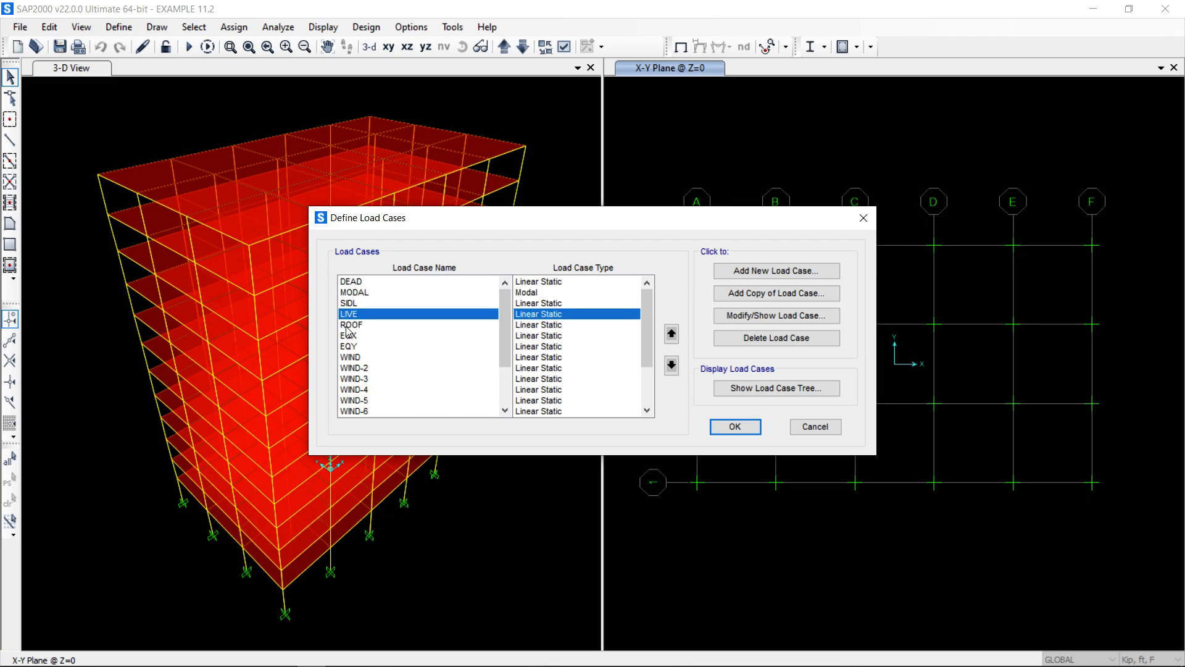
{"action": "left_click", "coordinate": [349, 326]}
{"action": "left_click", "coordinate": [354, 339]}
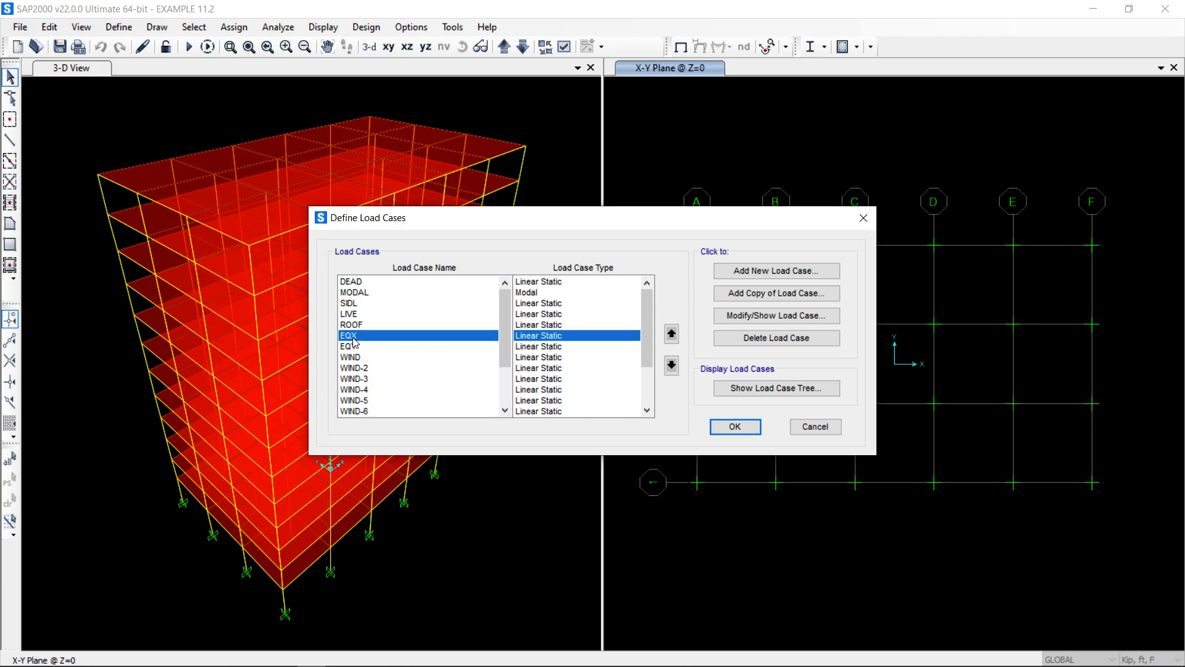
{"action": "left_click", "coordinate": [350, 348]}
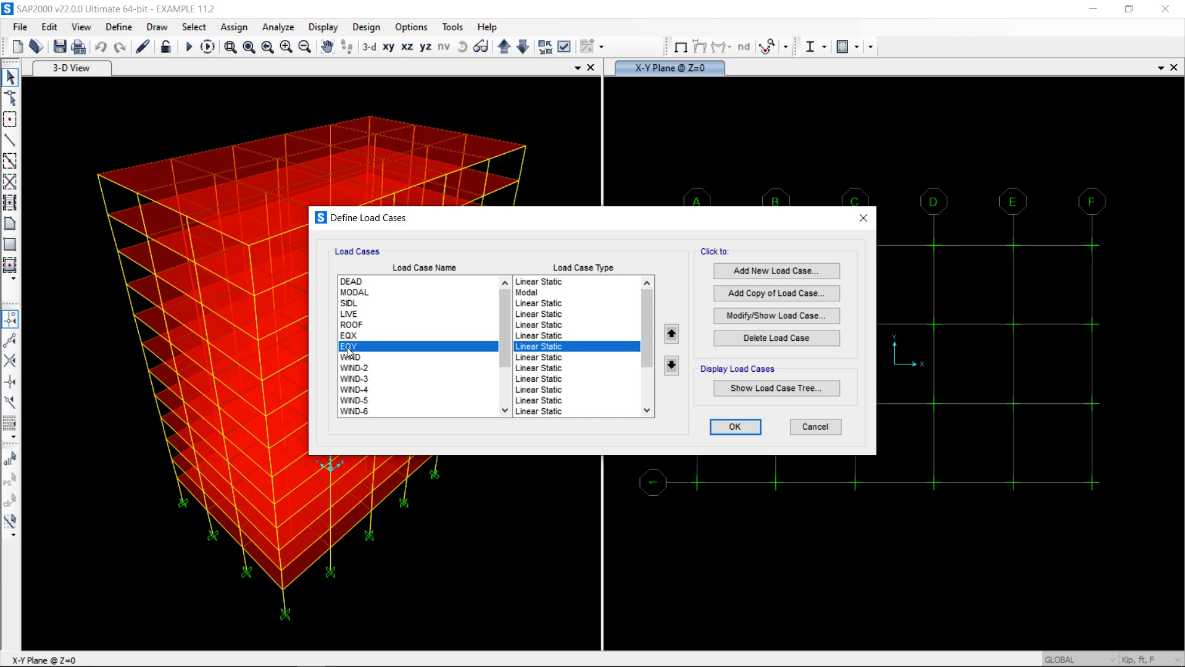
{"action": "left_click", "coordinate": [349, 359]}
{"action": "left_click_drag", "start_coordinate": [505, 327], "coordinate": [506, 363]}
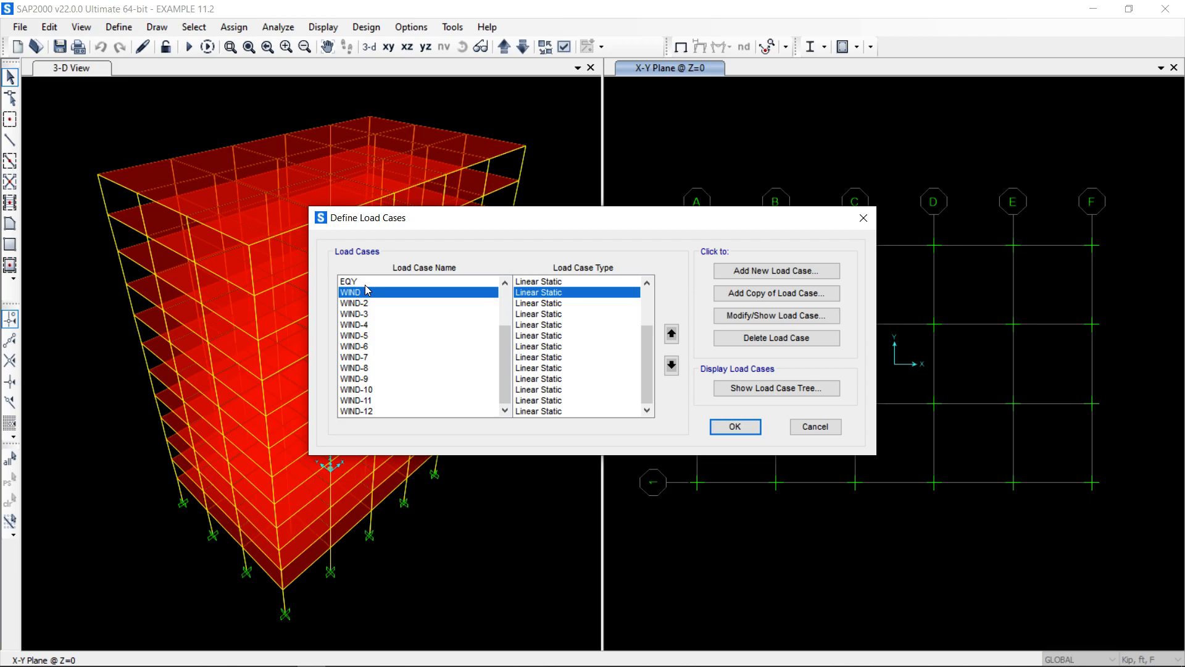
{"action": "left_click", "coordinate": [738, 427]}
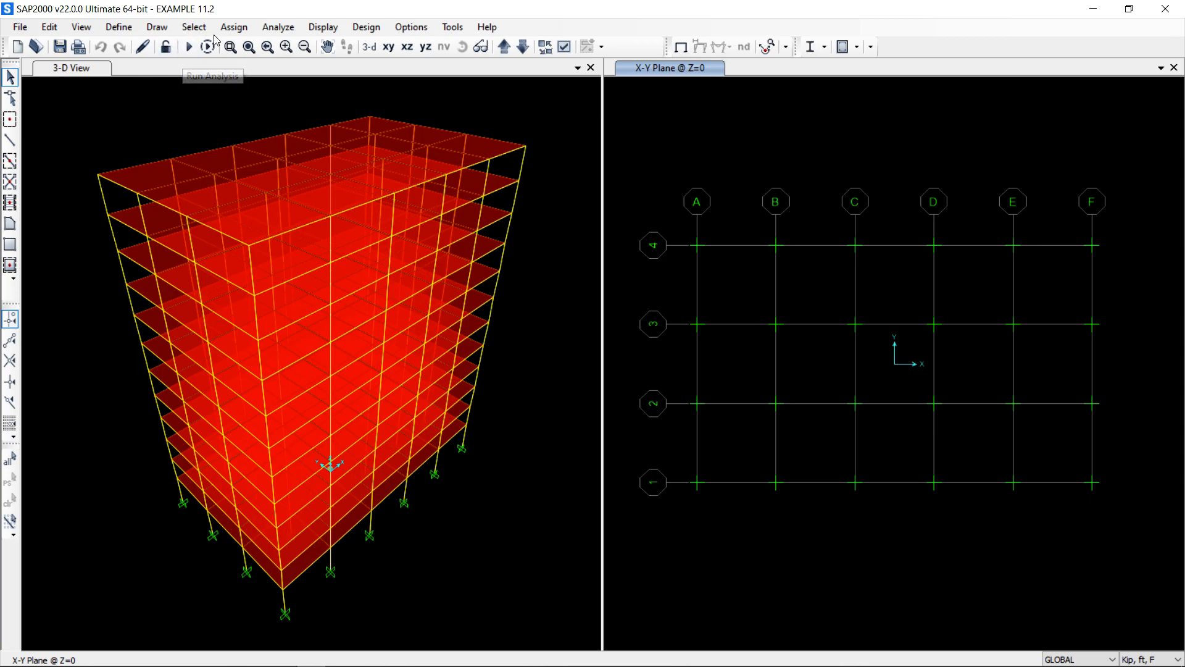
Check that the MODAL case is set to Do not Run and run the analysis for the remaining load cases.
{"action": "left_click", "coordinate": [271, 30]}
{"action": "left_click", "coordinate": [321, 136]}
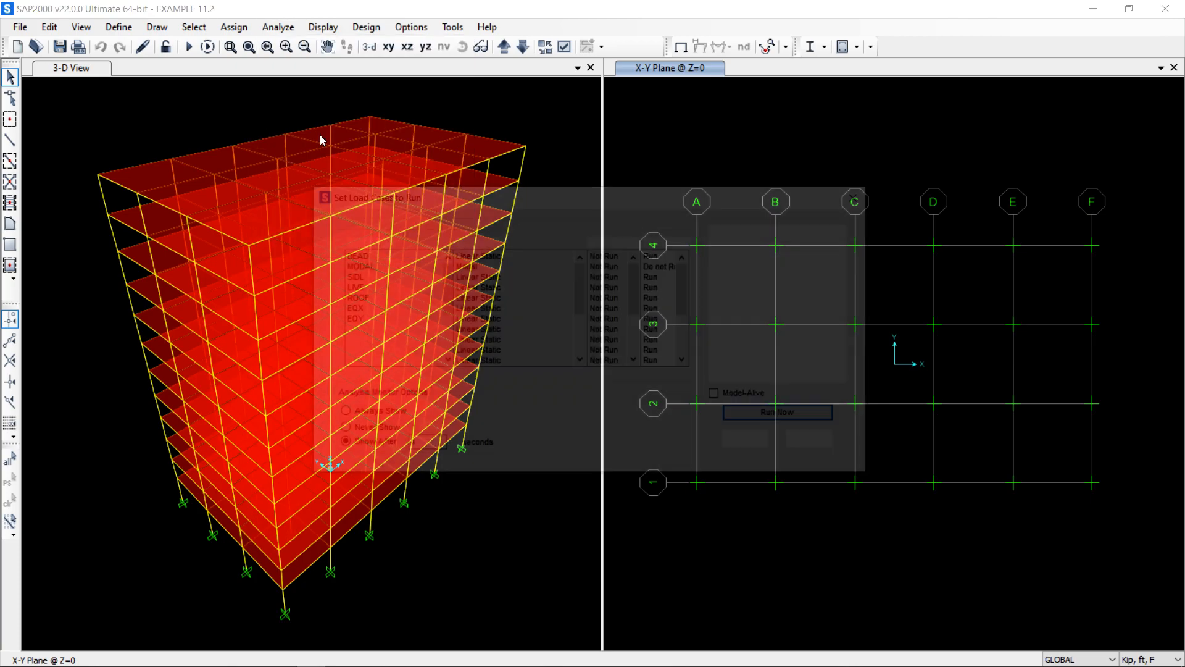
{"action": "left_click", "coordinate": [360, 266]}
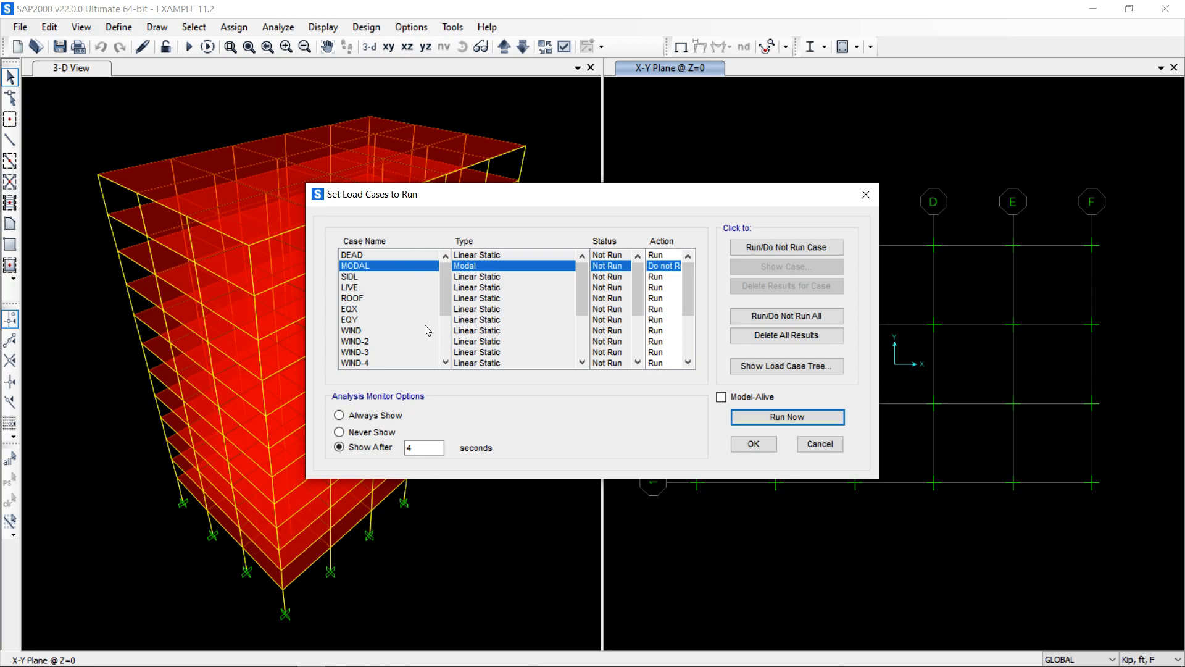
{"action": "left_click", "coordinate": [777, 418]}
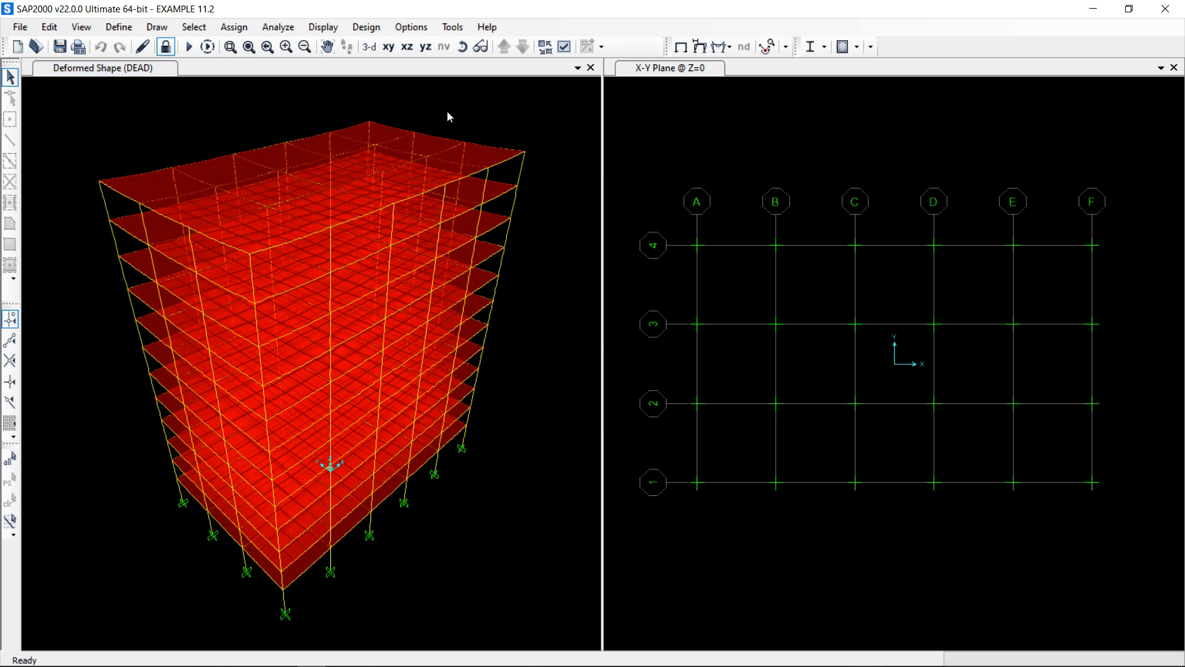
Start a SAFE .F2k text file export of the analyzed model and select all load cases from DEAD through WIND-9 for it.
{"action": "left_click", "coordinate": [20, 29]}
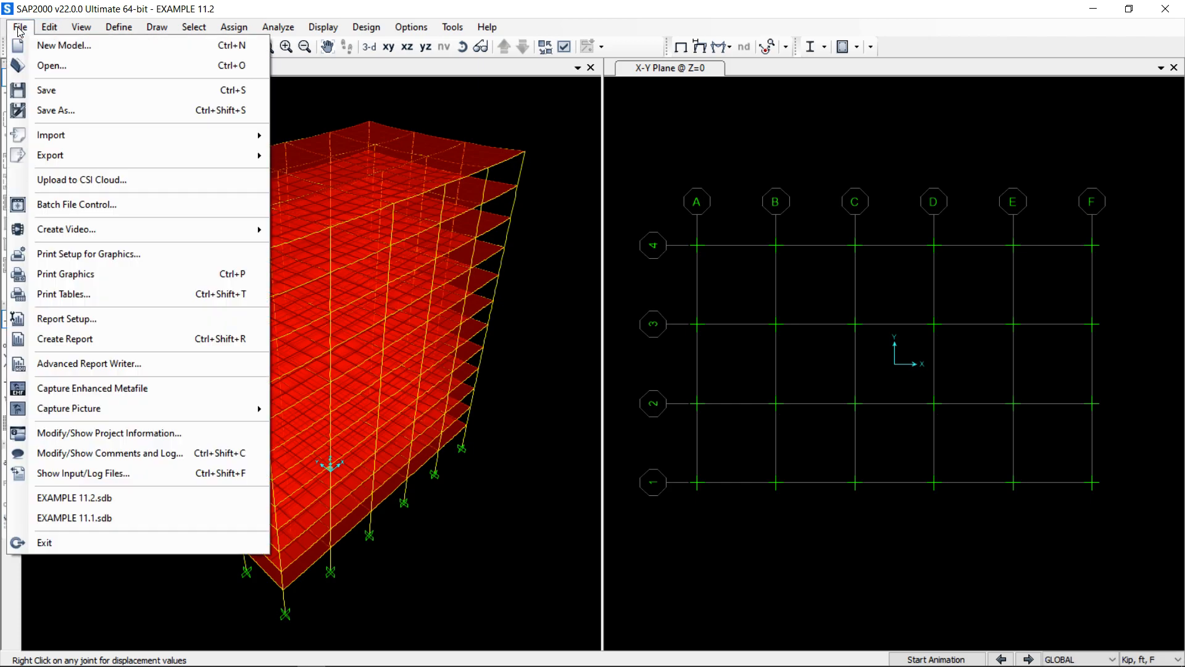
{"action": "mouse_move", "coordinate": [51, 161]}
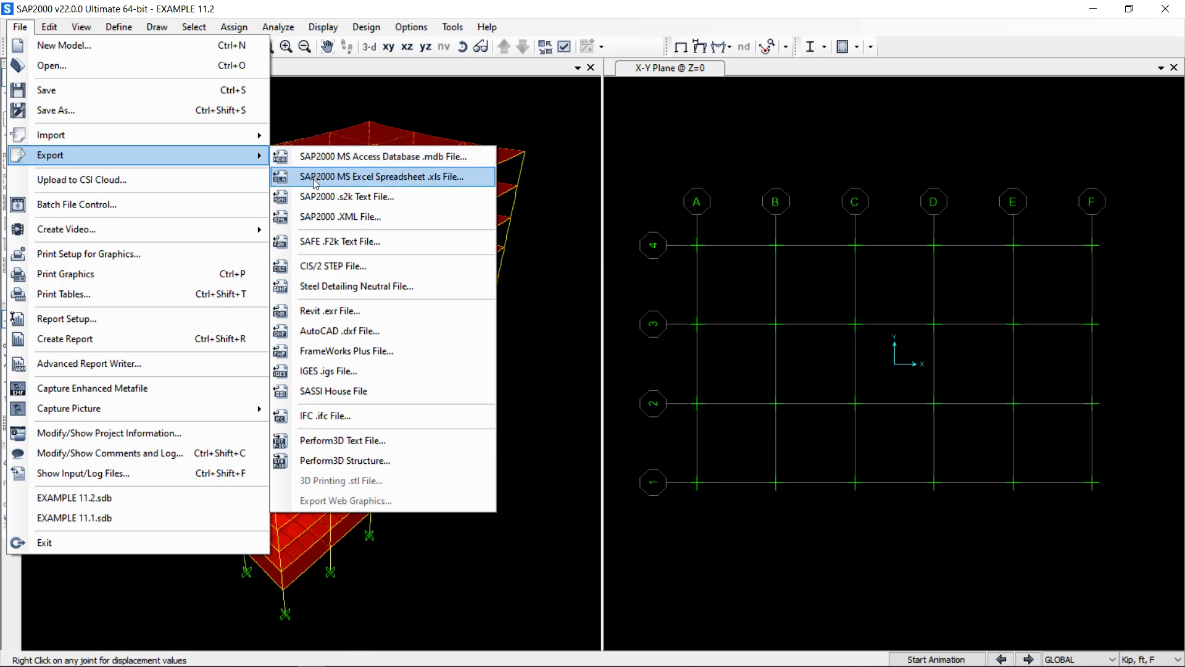
{"action": "left_click", "coordinate": [345, 244]}
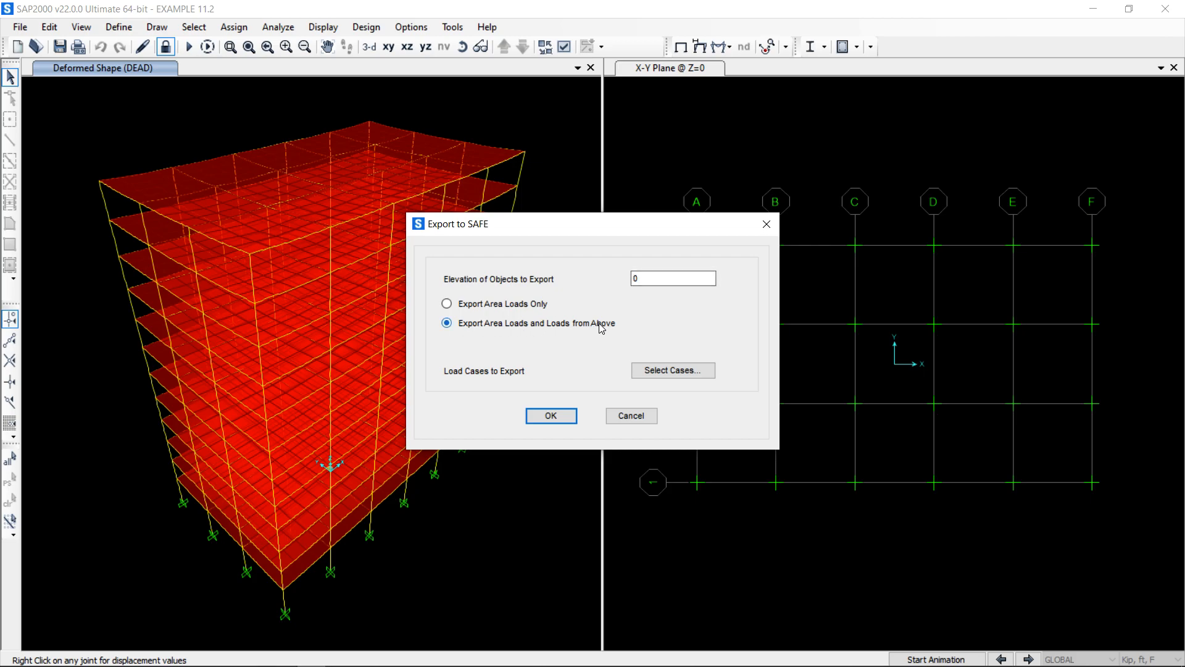
{"action": "left_click", "coordinate": [685, 371]}
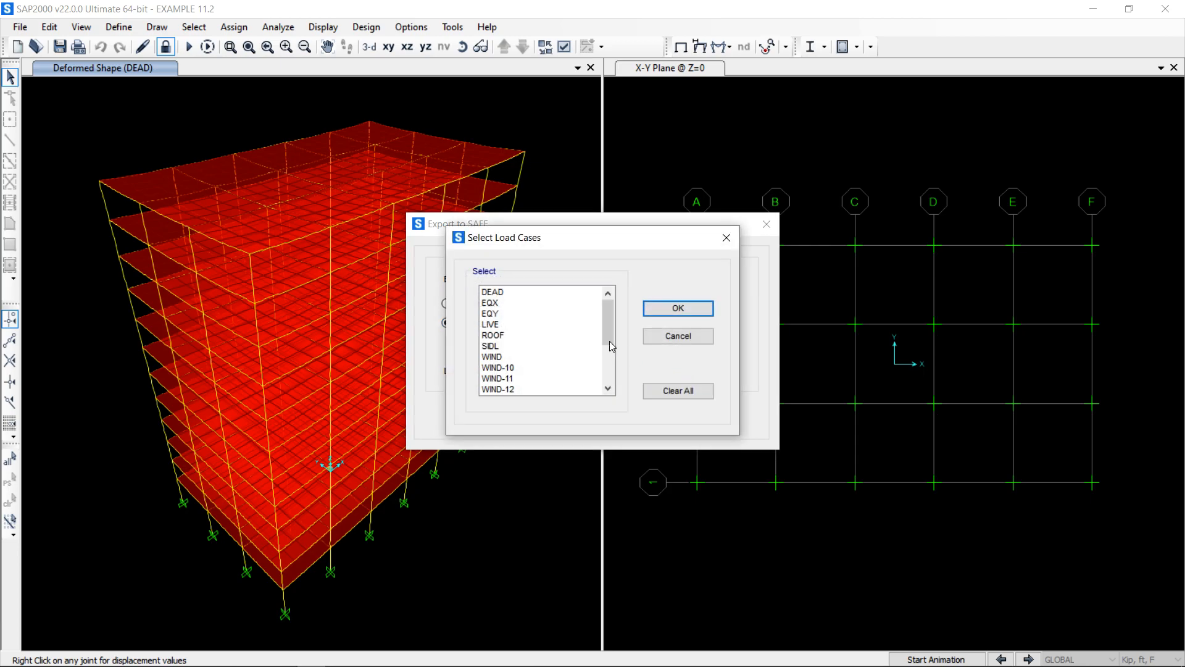
{"action": "left_click", "coordinate": [489, 292]}
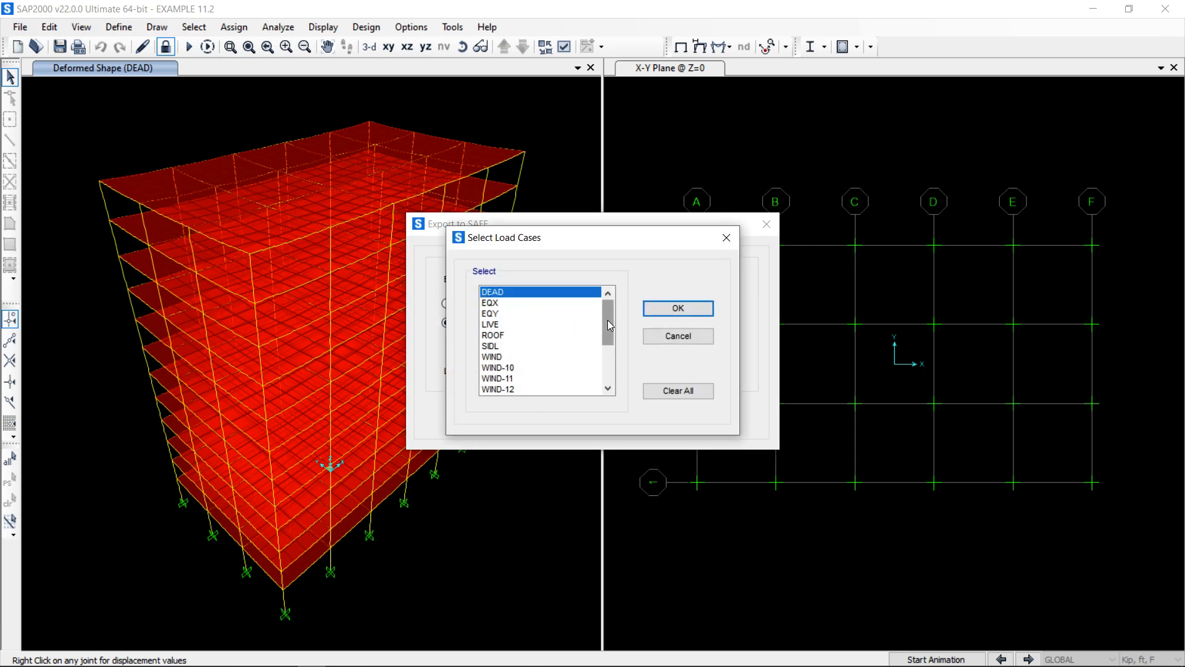
{"action": "left_click_drag", "start_coordinate": [608, 320], "coordinate": [603, 367]}
{"action": "left_click", "coordinate": [505, 390], "text": "shift"}
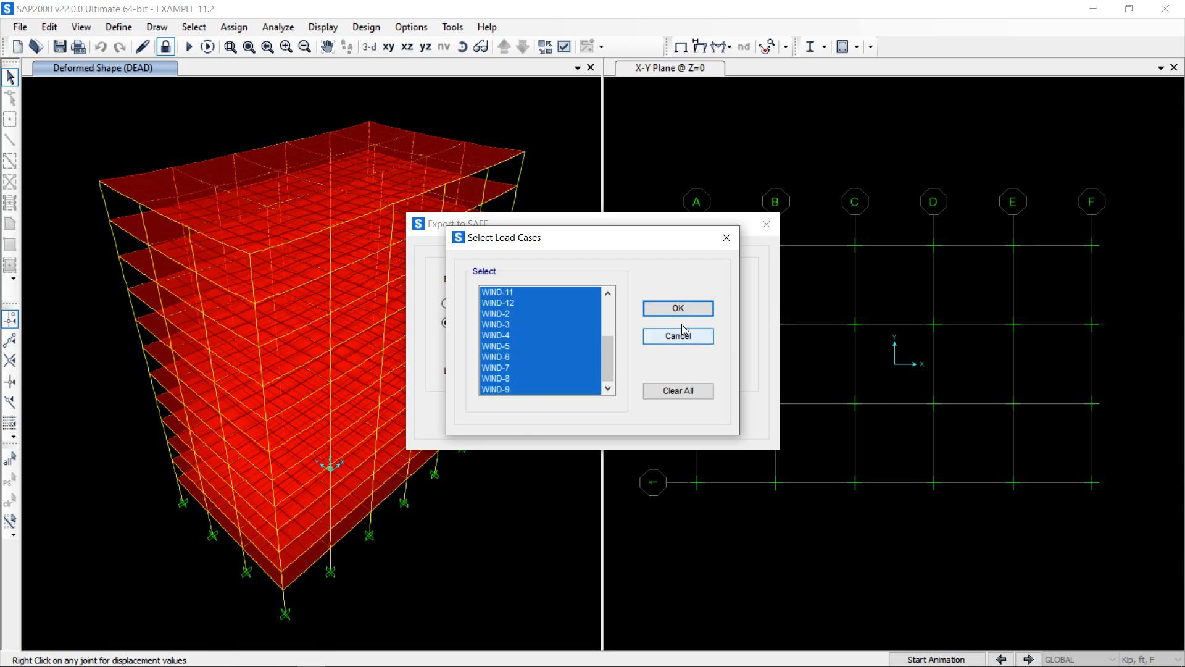
{"action": "left_click", "coordinate": [677, 308]}
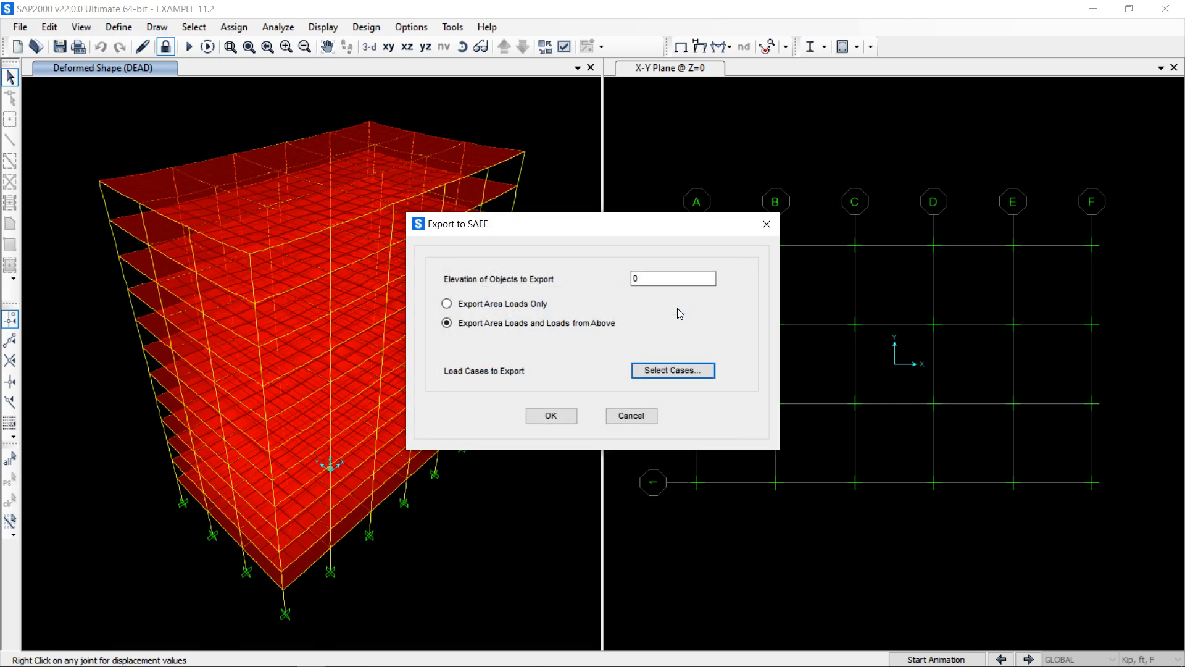
Save the base-level SAFE export as EXAMPLE 11.2.F2K in the Foundation folder, replacing the existing file.
{"action": "left_click", "coordinate": [548, 413]}
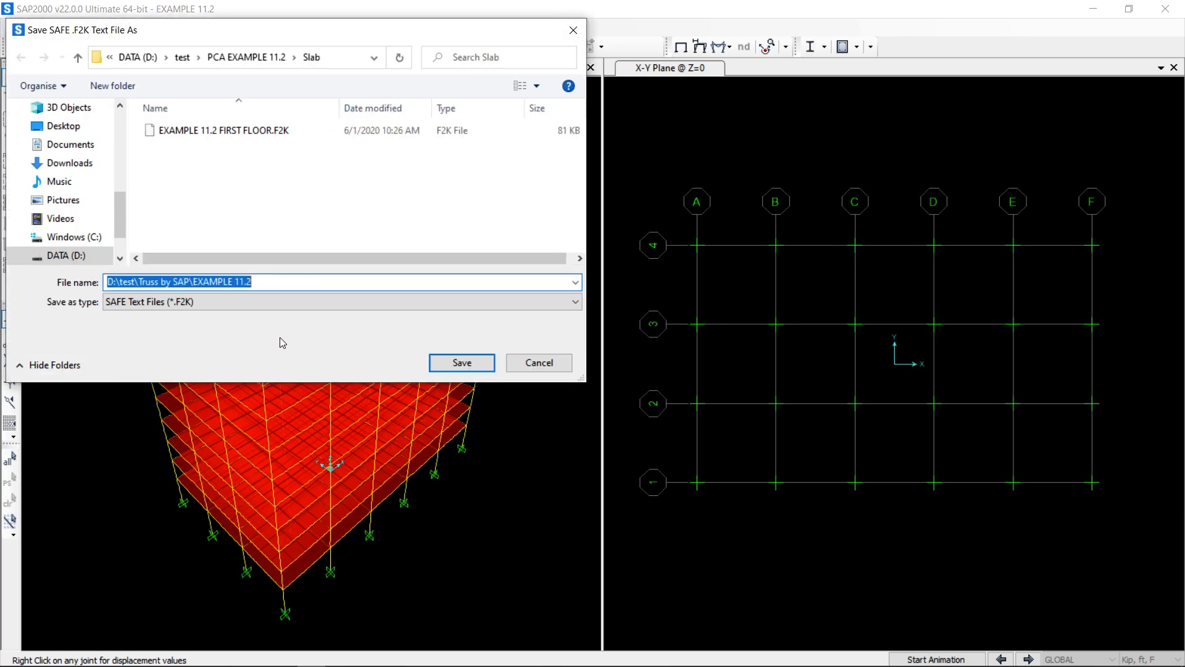
{"action": "left_click", "coordinate": [77, 58]}
{"action": "double_click", "coordinate": [176, 135]}
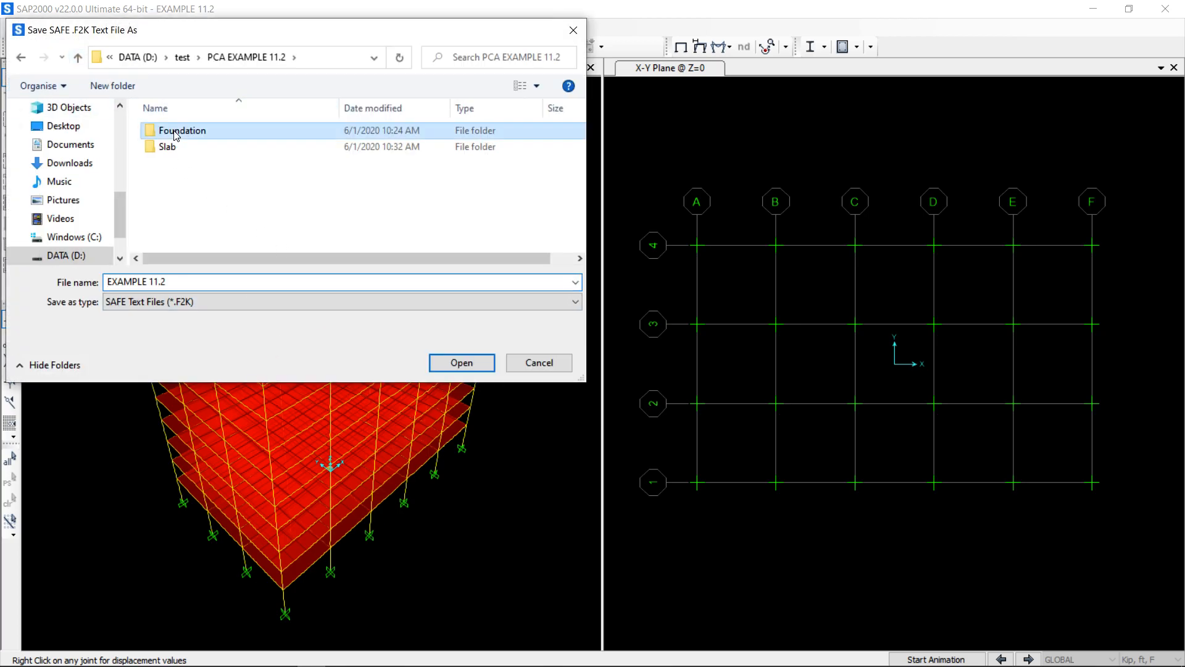
{"action": "left_click", "coordinate": [178, 134]}
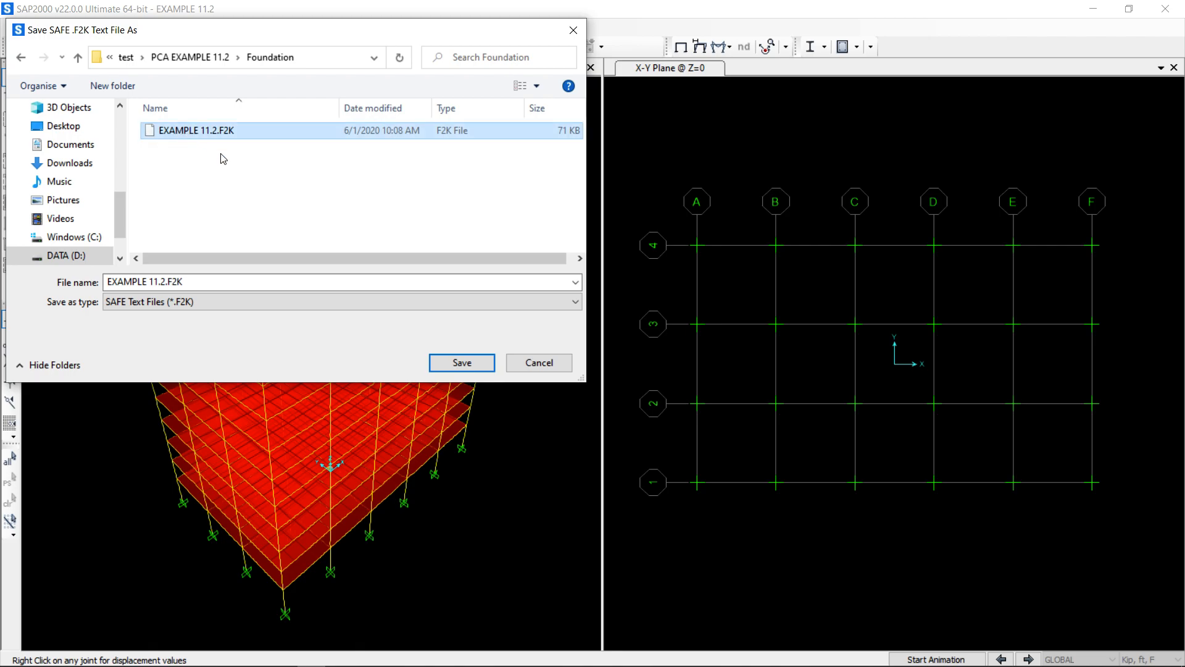
{"action": "left_click", "coordinate": [460, 364]}
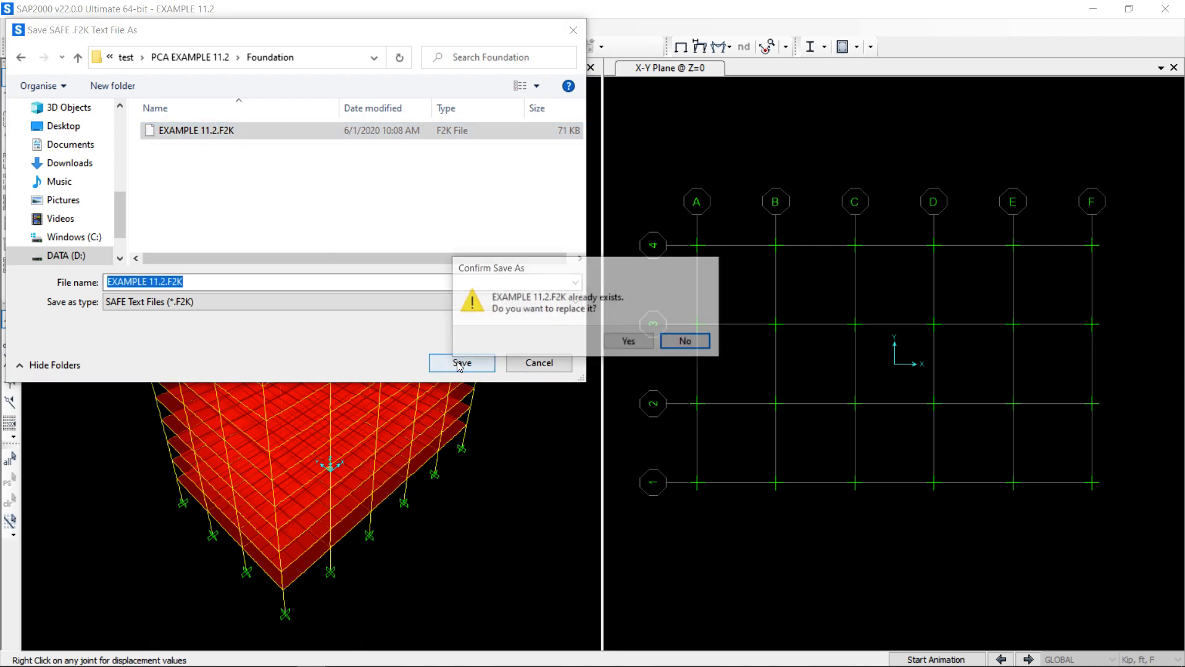
{"action": "left_click", "coordinate": [622, 342]}
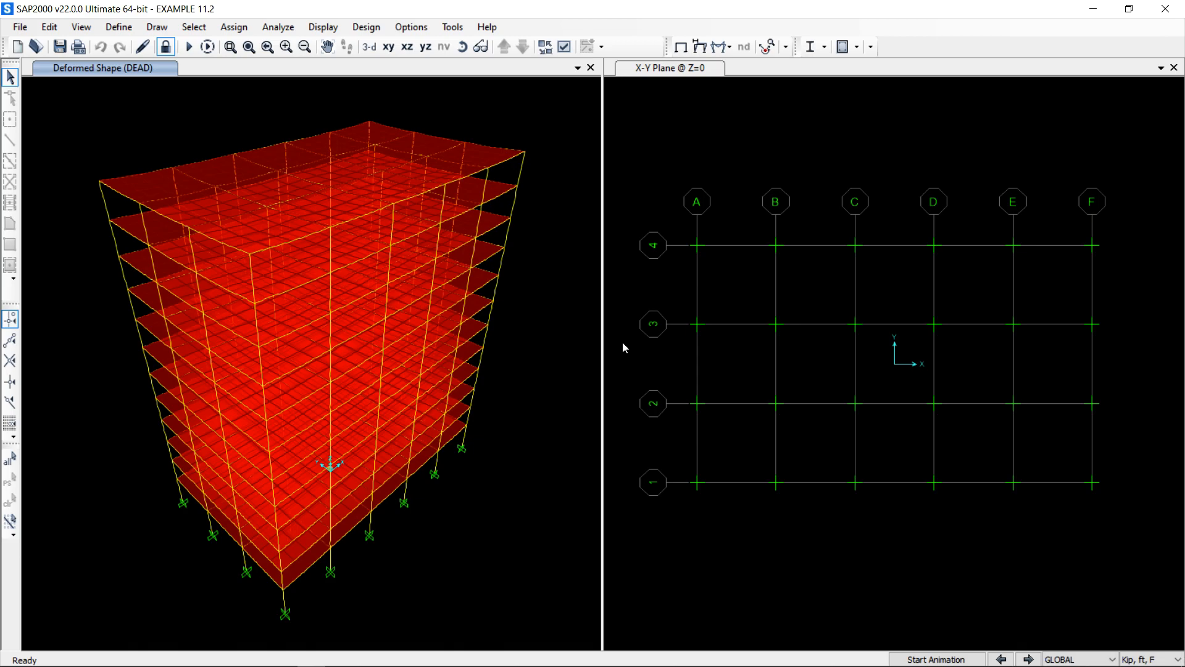
{"action": "left_click", "coordinate": [20, 27]}
{"action": "mouse_move", "coordinate": [66, 156]}
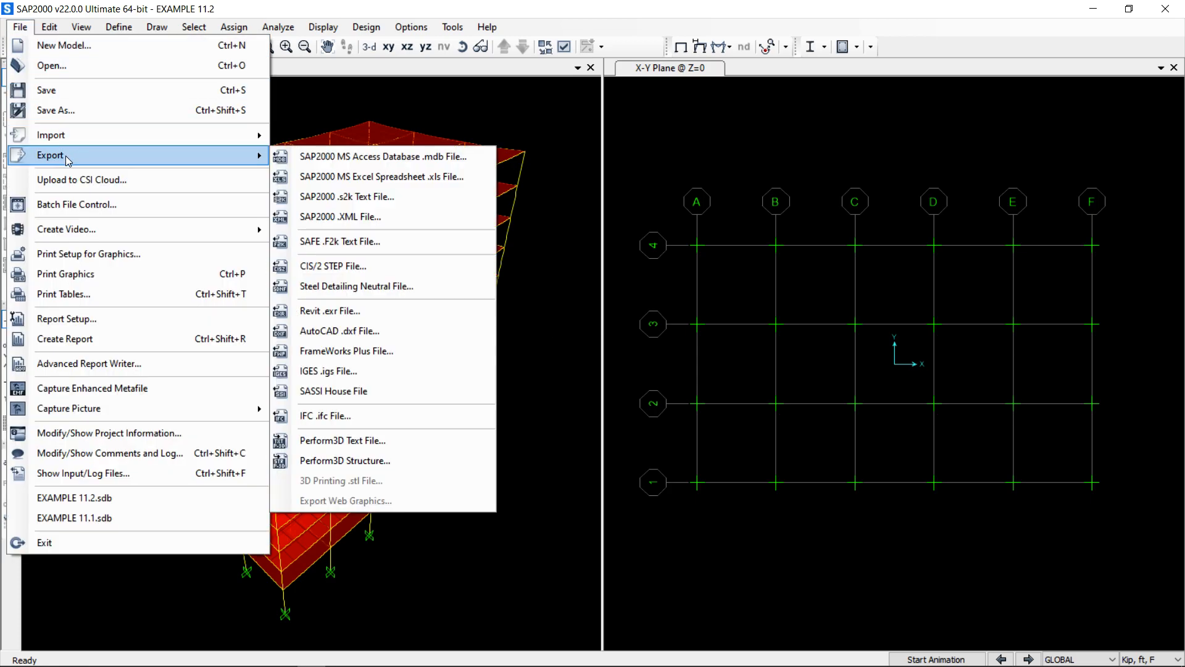
{"action": "left_click", "coordinate": [315, 241]}
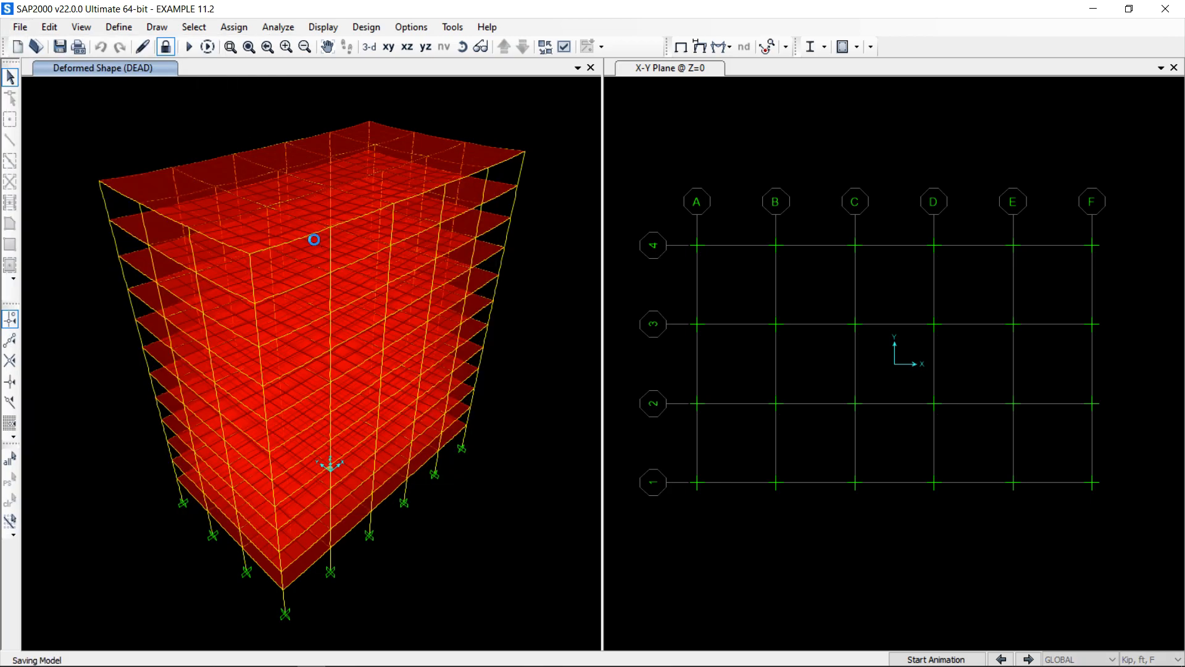
{"action": "double_click", "coordinate": [646, 277]}
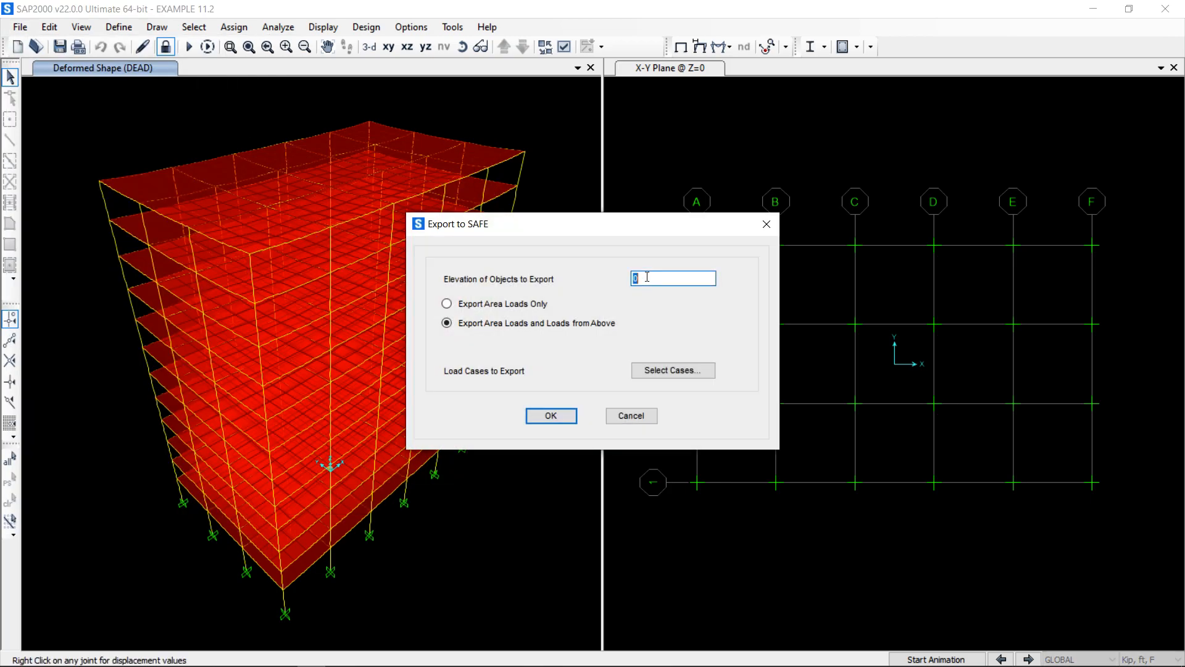
{"action": "type", "text": "15"}
{"action": "left_click", "coordinate": [642, 411]}
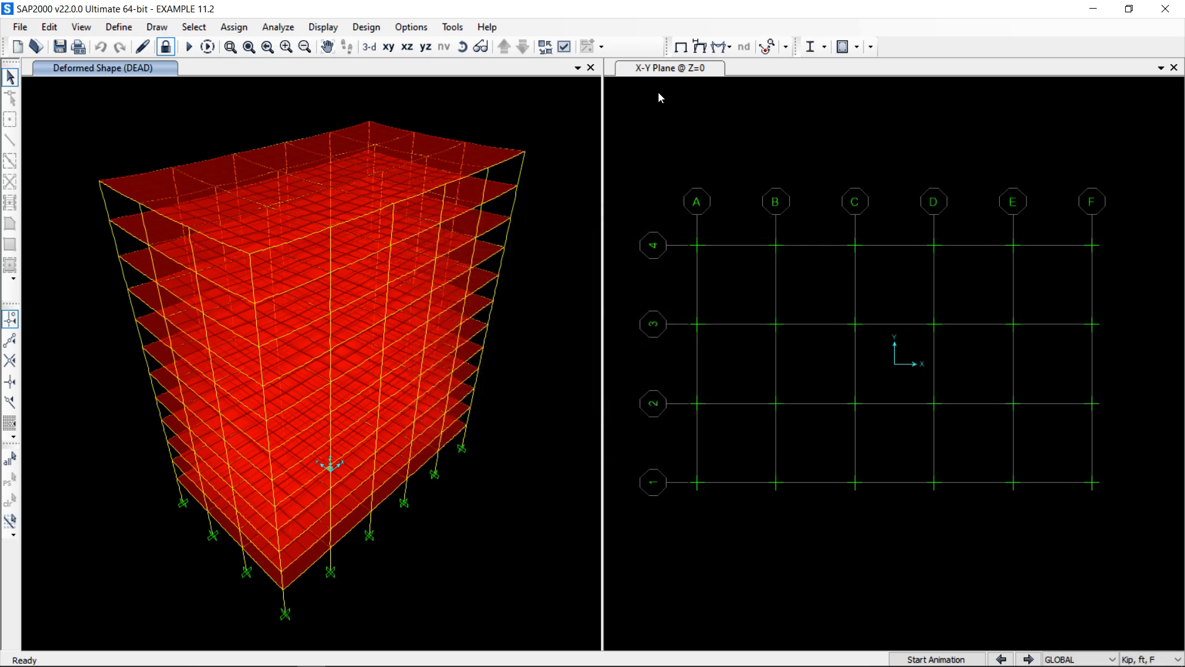
Raise the plan view to Z=15 and start a SAFE .F2k export with the elevation of objects set to 15.
{"action": "left_click", "coordinate": [741, 159]}
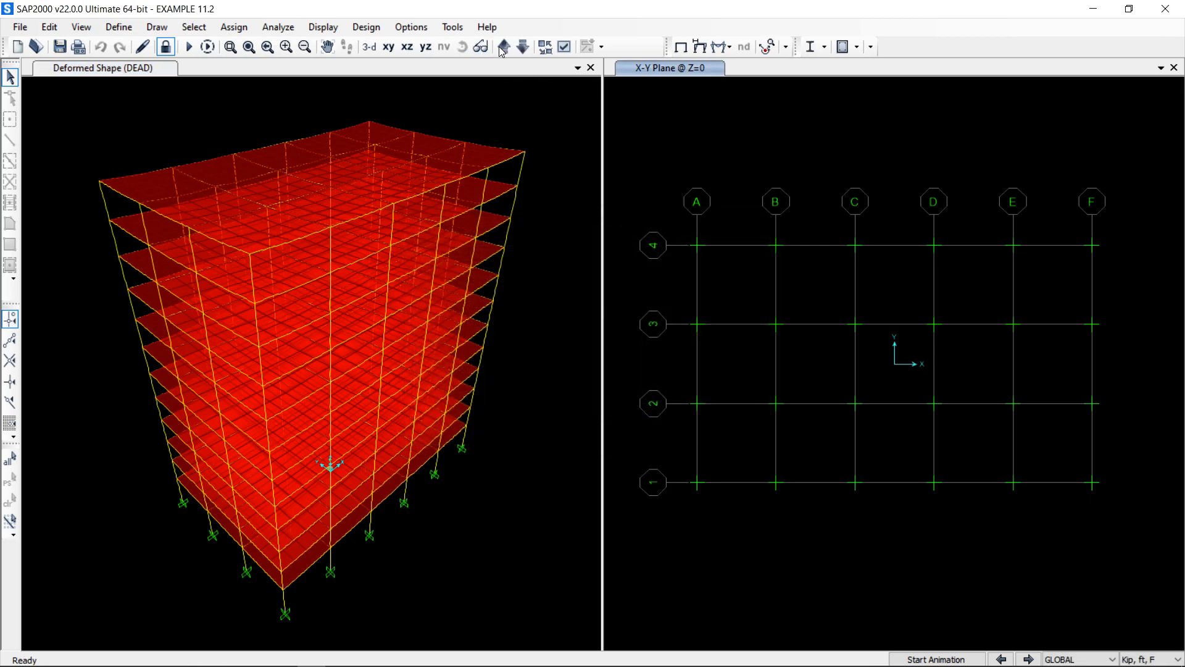
{"action": "left_click", "coordinate": [503, 47]}
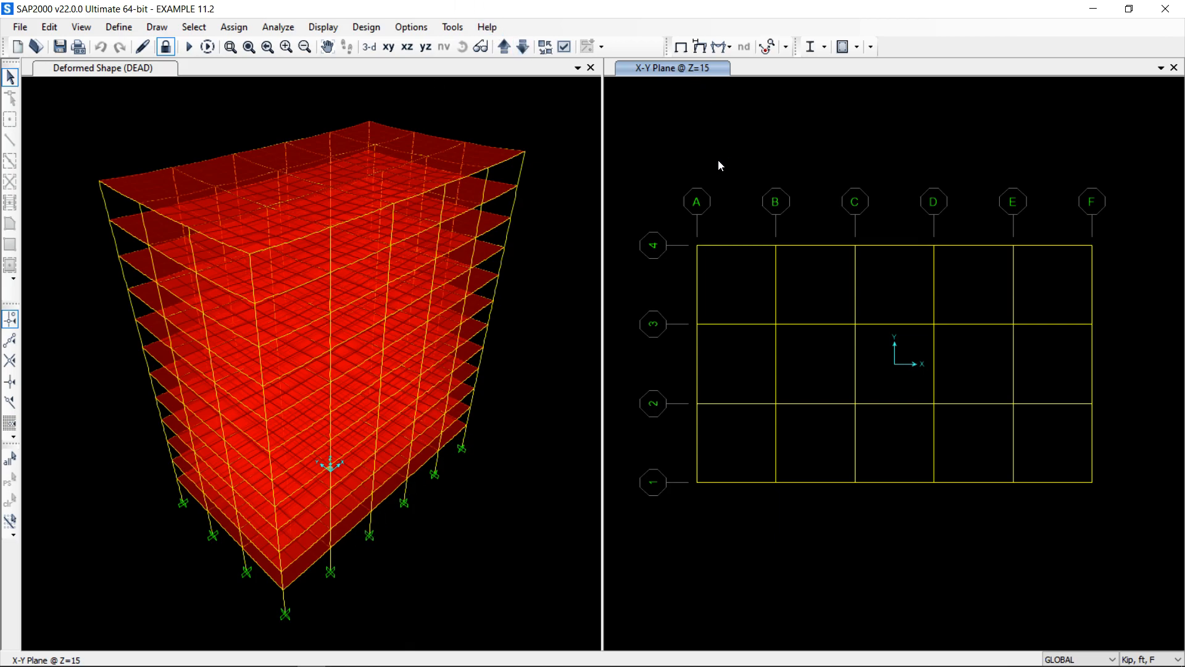
{"action": "left_click", "coordinate": [21, 27]}
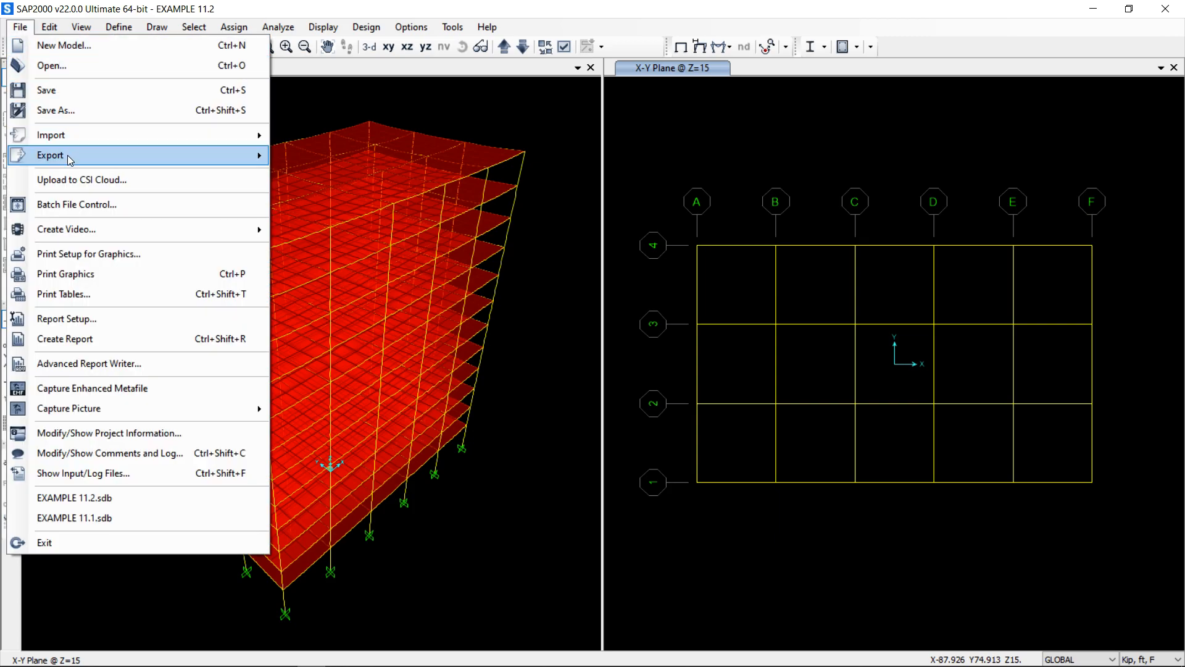
{"action": "mouse_move", "coordinate": [70, 160]}
{"action": "left_click", "coordinate": [331, 241]}
{"action": "double_click", "coordinate": [678, 280]}
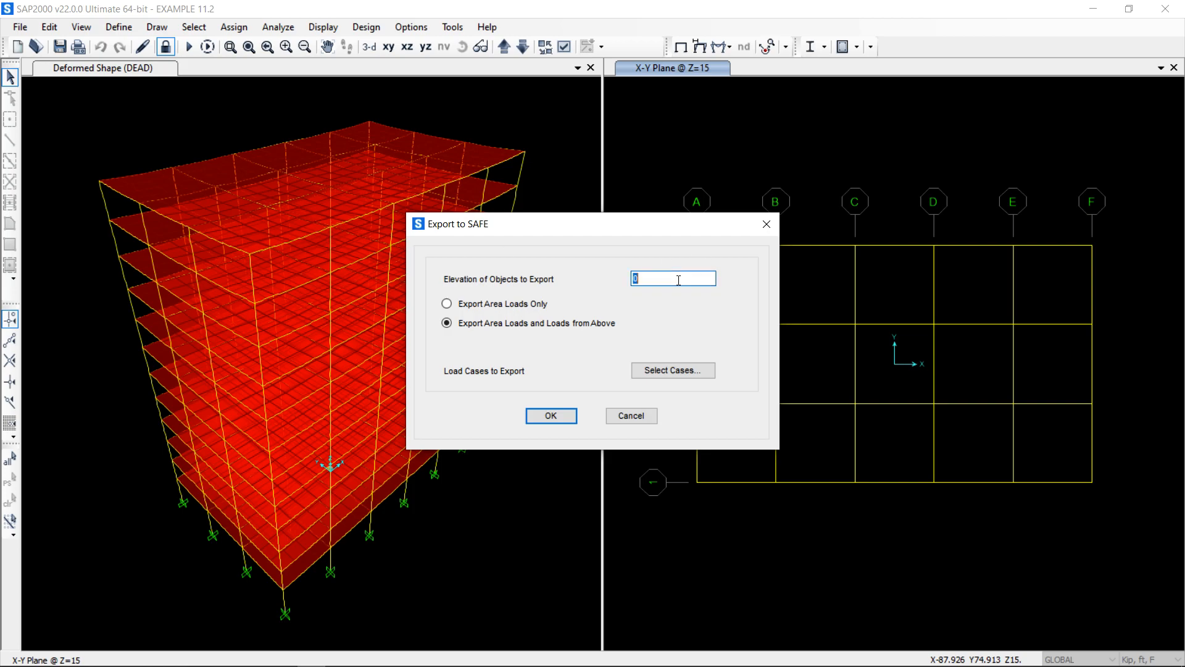
{"action": "type", "text": "15"}
Select all load cases from DEAD through WIND-9 for the elevation 15 export.
{"action": "left_click", "coordinate": [668, 372]}
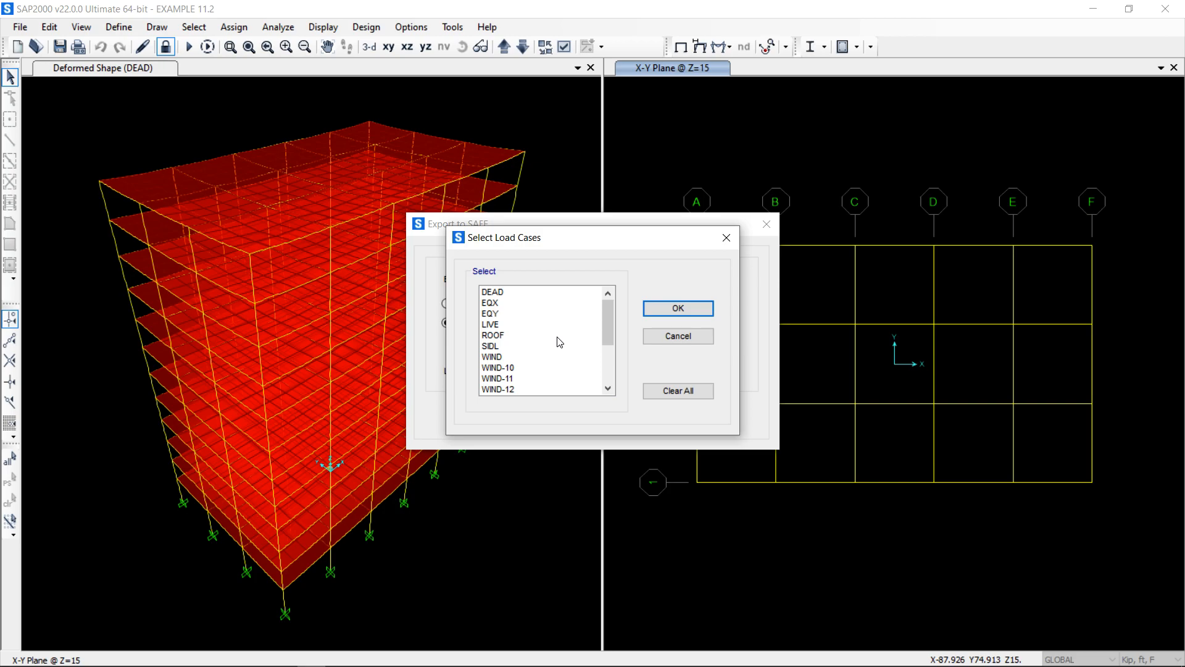
{"action": "left_click", "coordinate": [488, 293]}
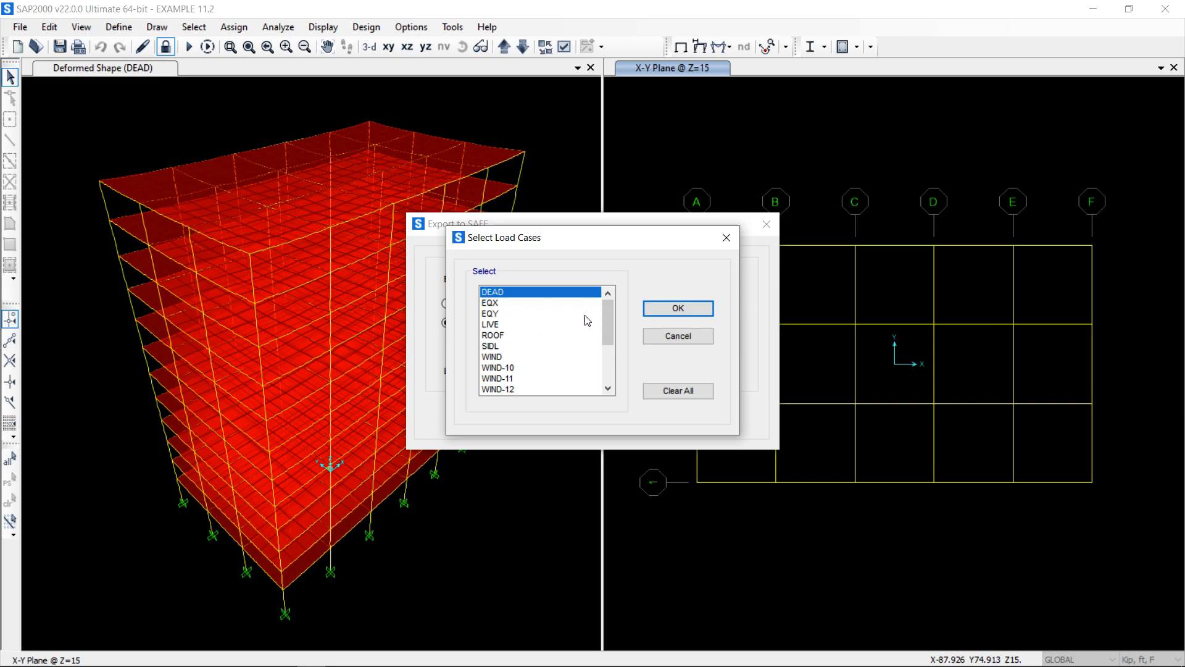
{"action": "left_click_drag", "start_coordinate": [611, 313], "coordinate": [499, 395]}
{"action": "left_click", "coordinate": [497, 389], "text": "shift"}
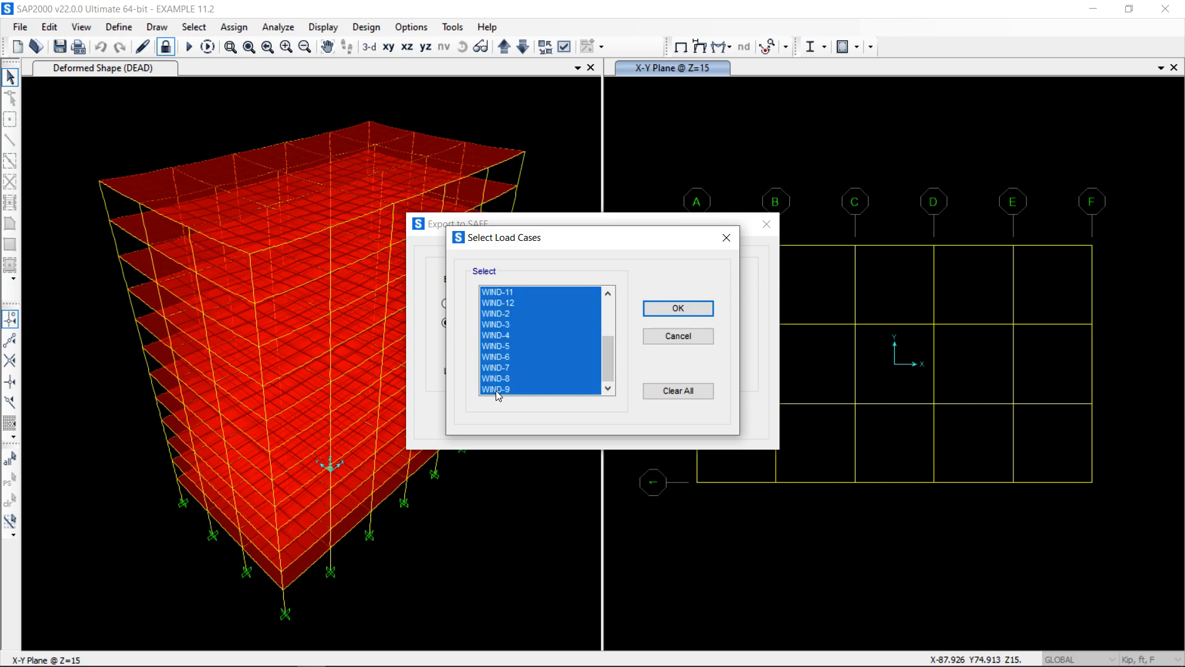
{"action": "left_click", "coordinate": [678, 308]}
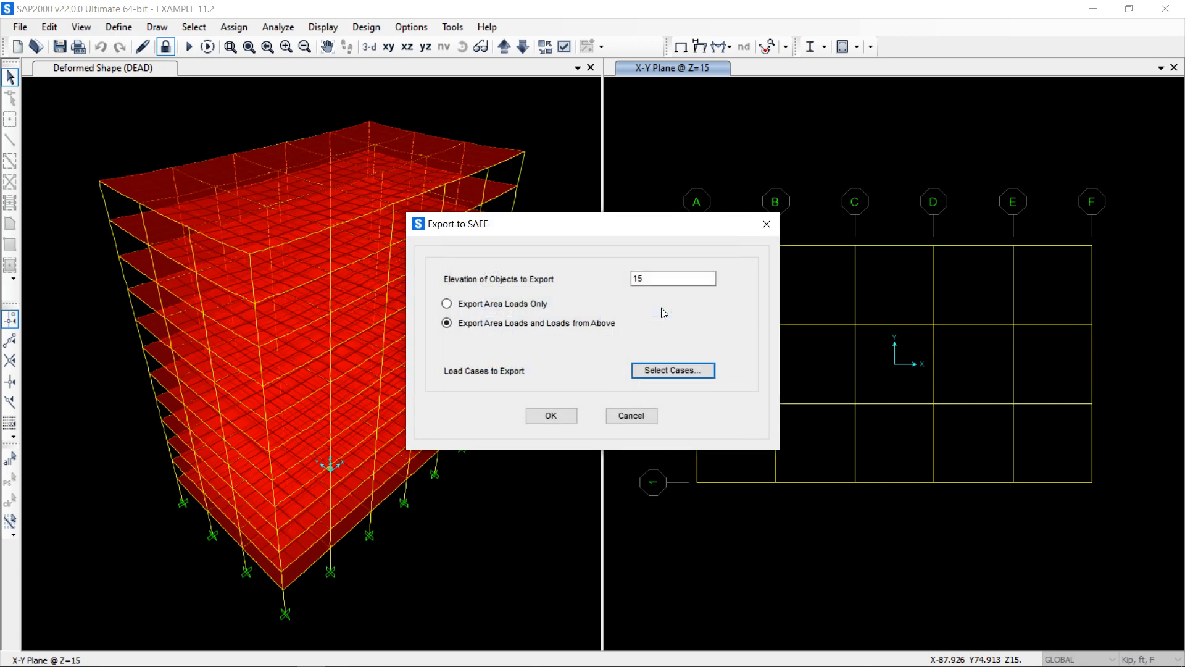
Save the export as EXAMPLE 11.2 FIRST FLOOR.F2K in the Slab folder, replacing the existing file.
{"action": "left_click", "coordinate": [551, 415]}
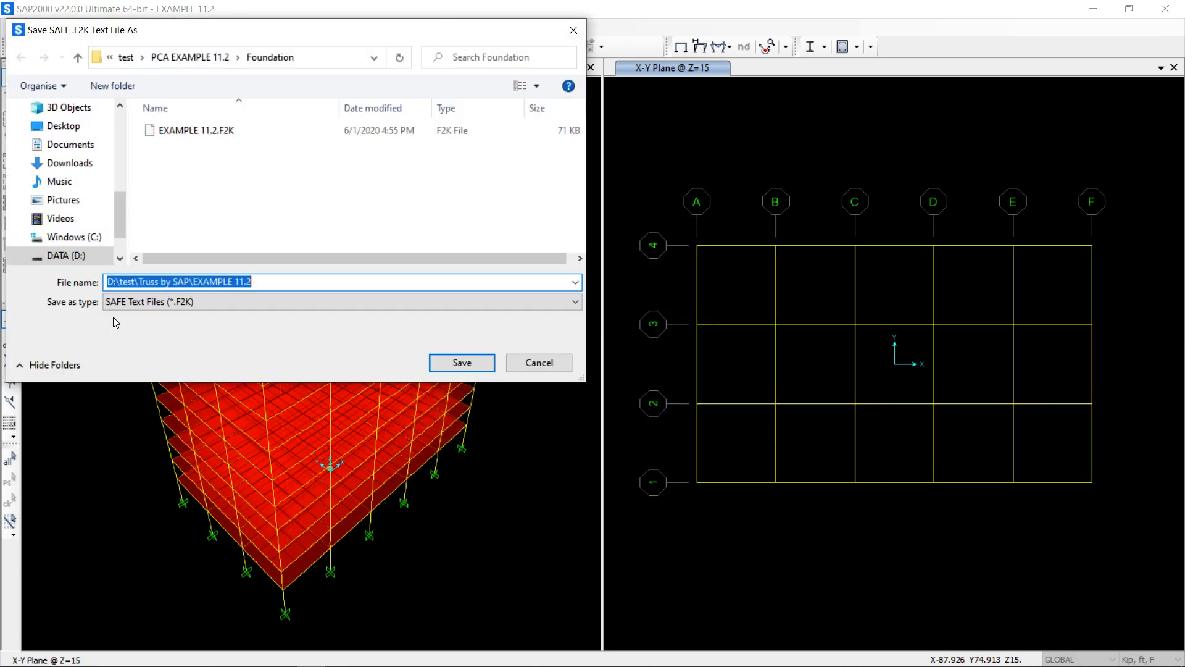
{"action": "left_click", "coordinate": [77, 57]}
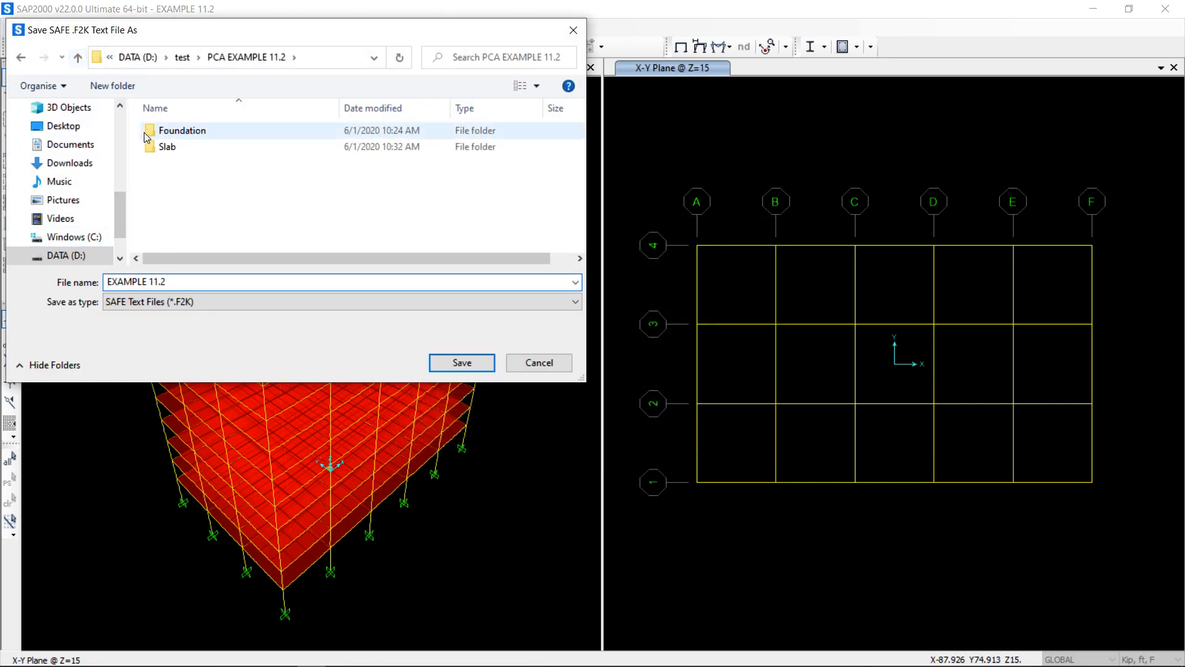
{"action": "double_click", "coordinate": [162, 148]}
{"action": "left_click", "coordinate": [198, 130]}
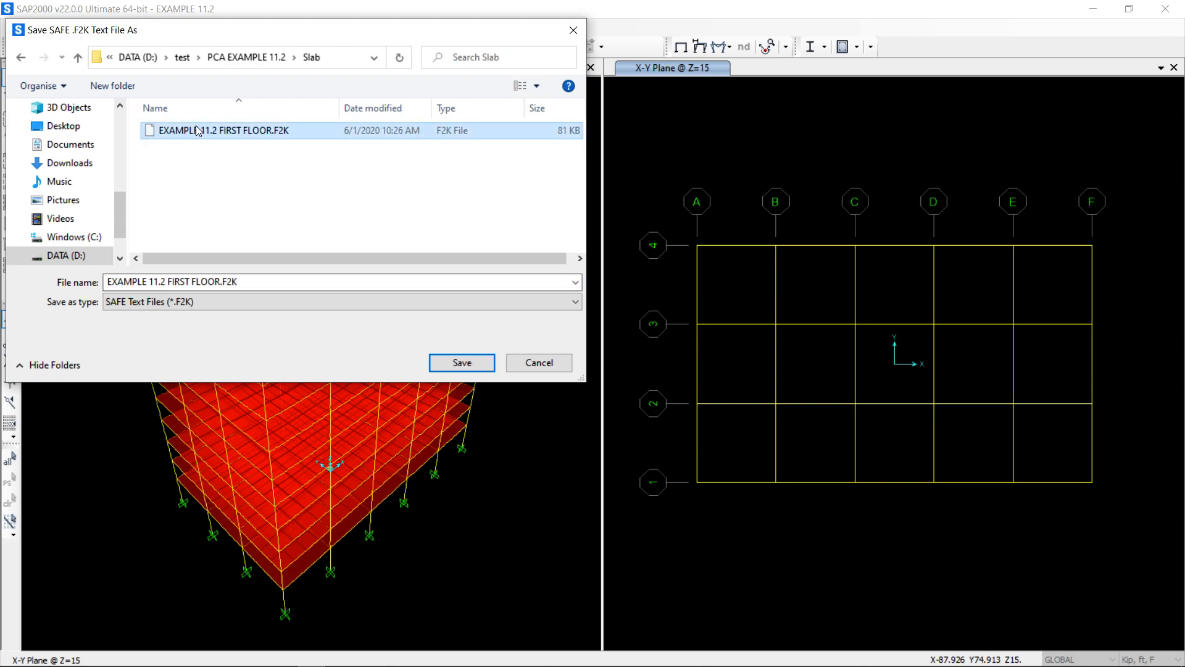
{"action": "left_click", "coordinate": [461, 364]}
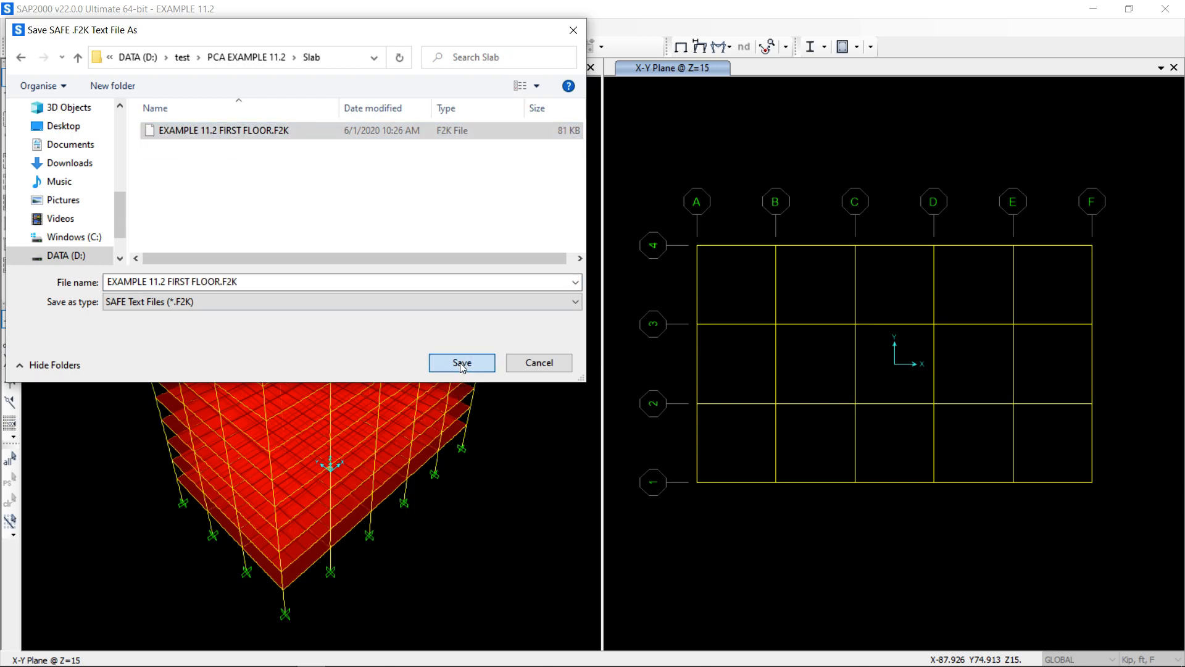
{"action": "left_click", "coordinate": [640, 342]}
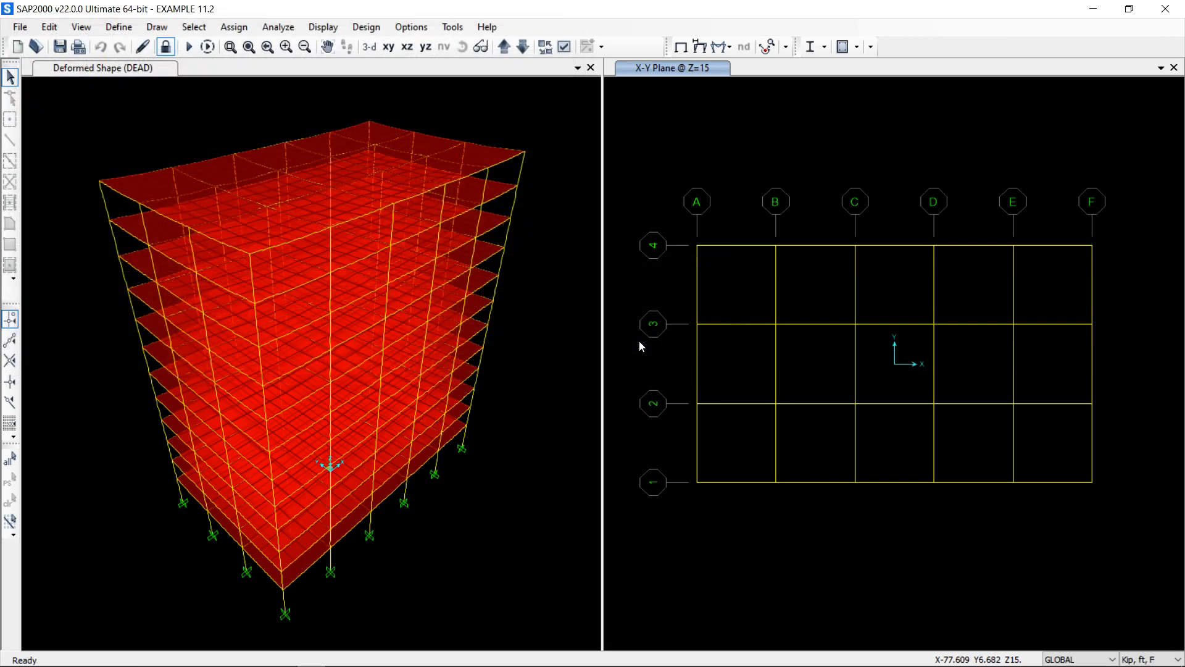
Exit SAP2000 and switch to SAFE 2016.
{"action": "left_click", "coordinate": [21, 27]}
{"action": "left_click", "coordinate": [85, 548]}
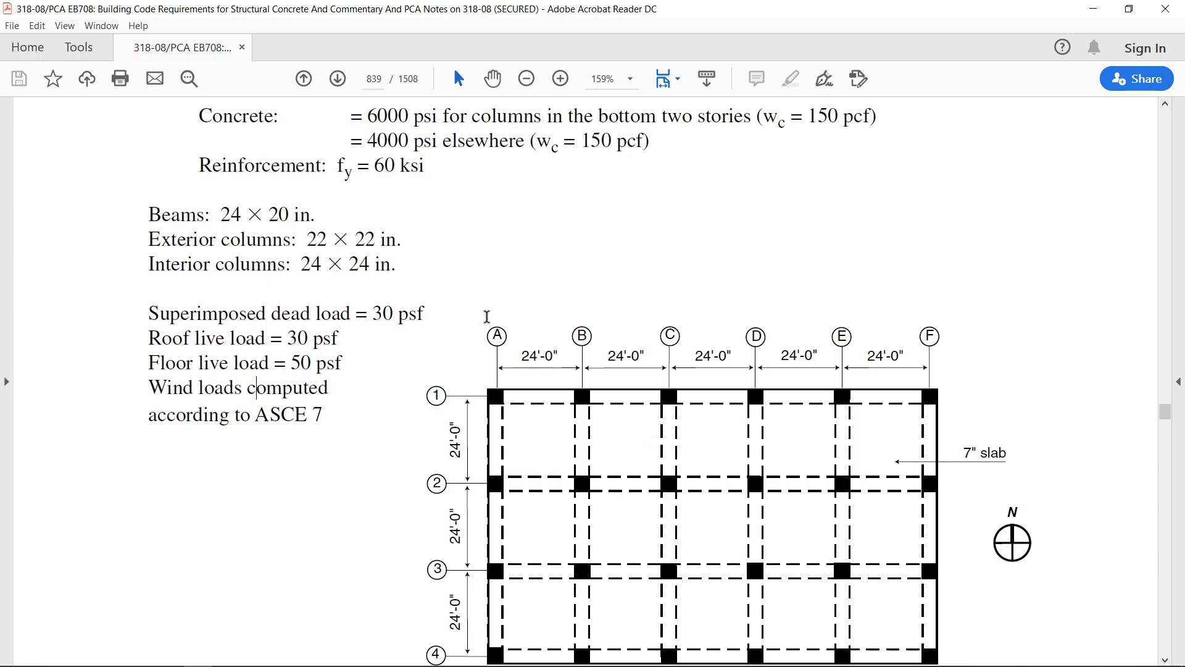
{"action": "mouse_move", "coordinate": [475, 653]}
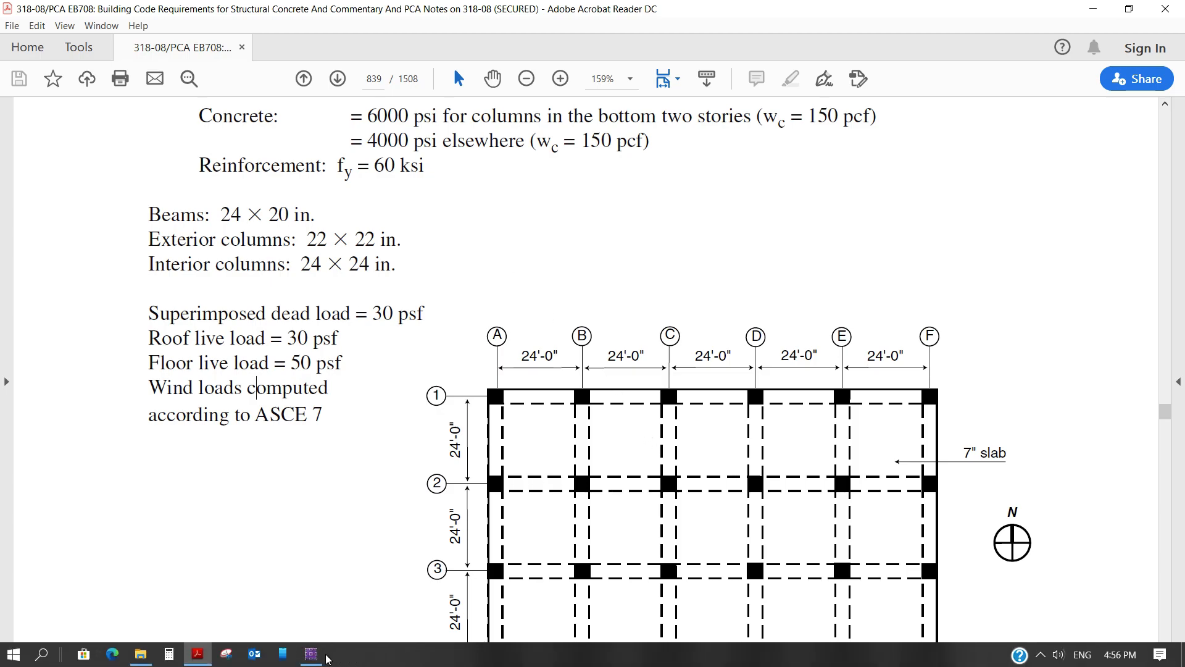
{"action": "left_click", "coordinate": [299, 602]}
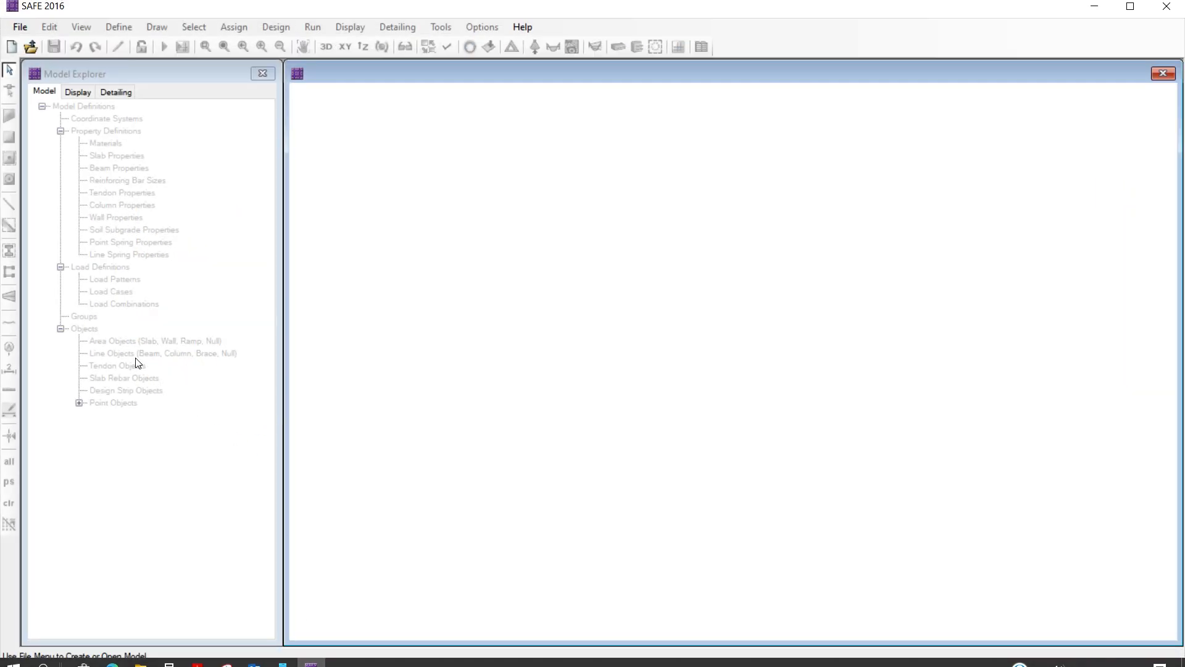
Import the SAFE text file EXAMPLE 11.2.F2K from the Foundation folder.
{"action": "left_click", "coordinate": [23, 29]}
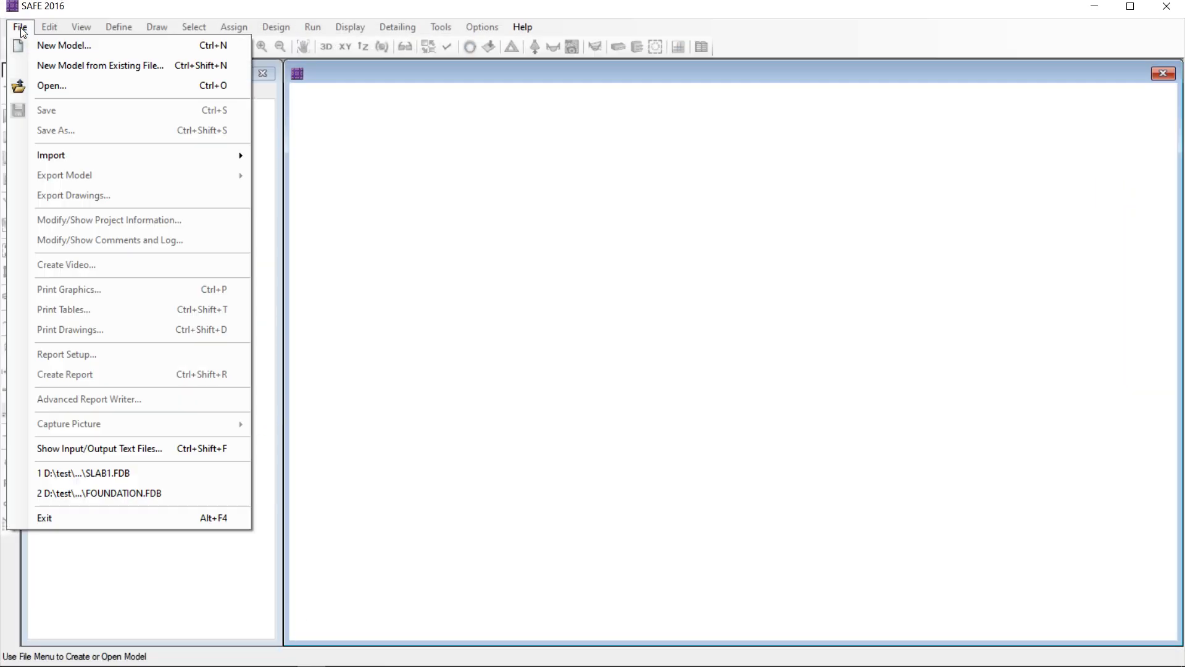
{"action": "mouse_move", "coordinate": [61, 157]}
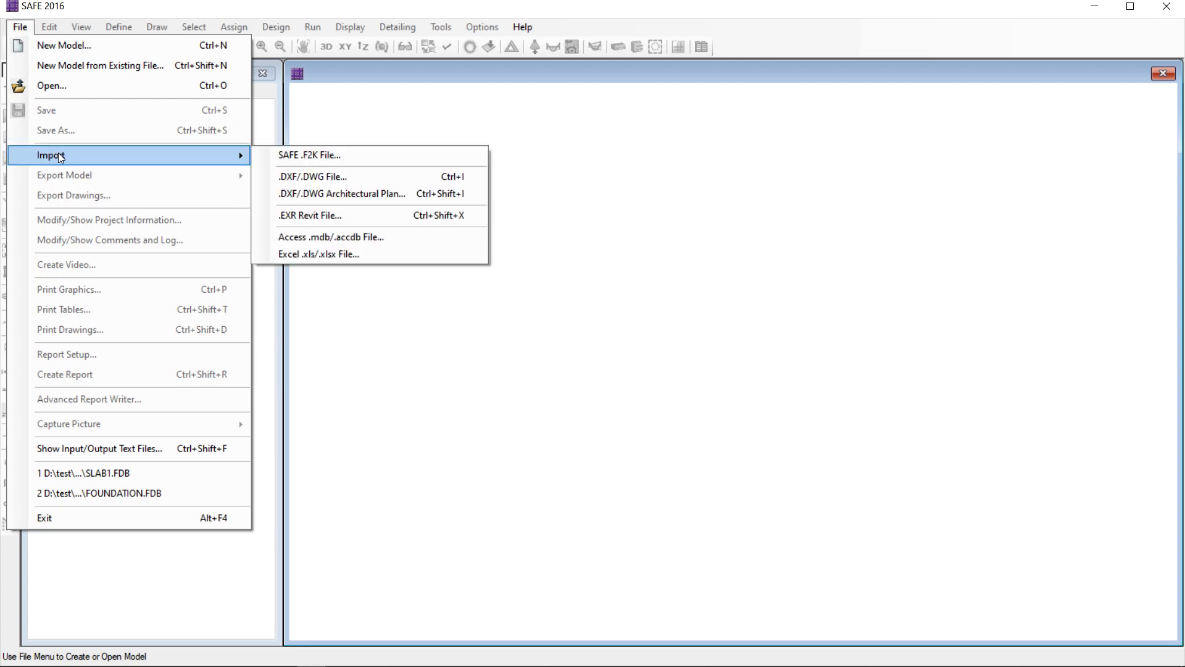
{"action": "left_click", "coordinate": [295, 155]}
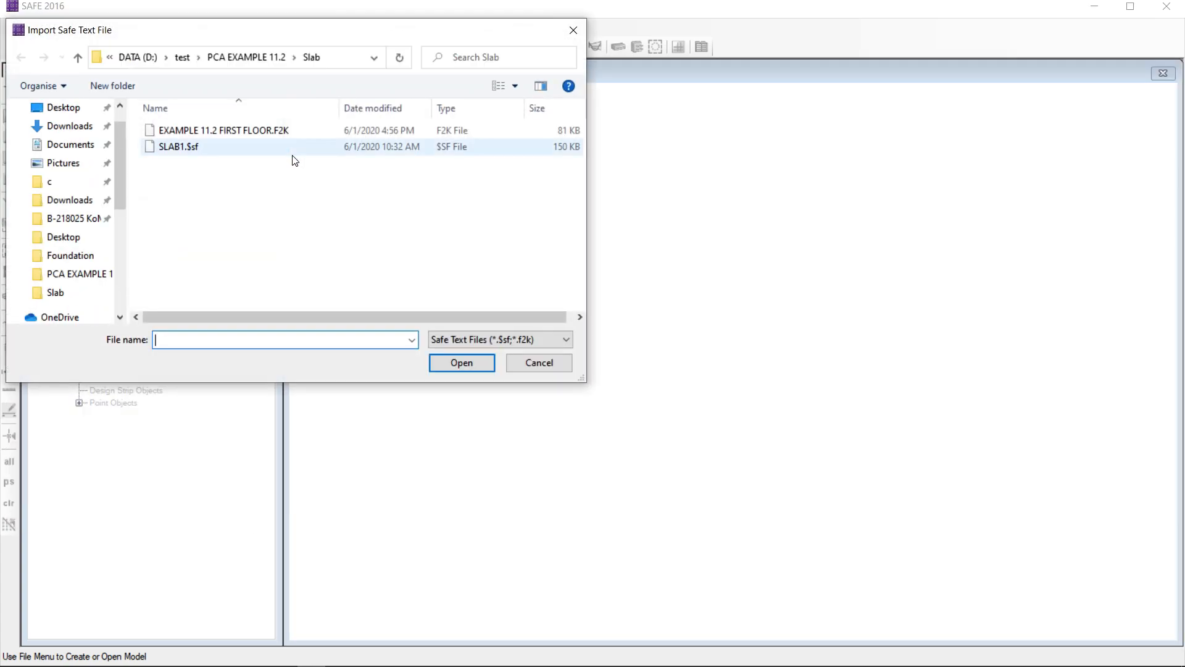
{"action": "left_click", "coordinate": [78, 57]}
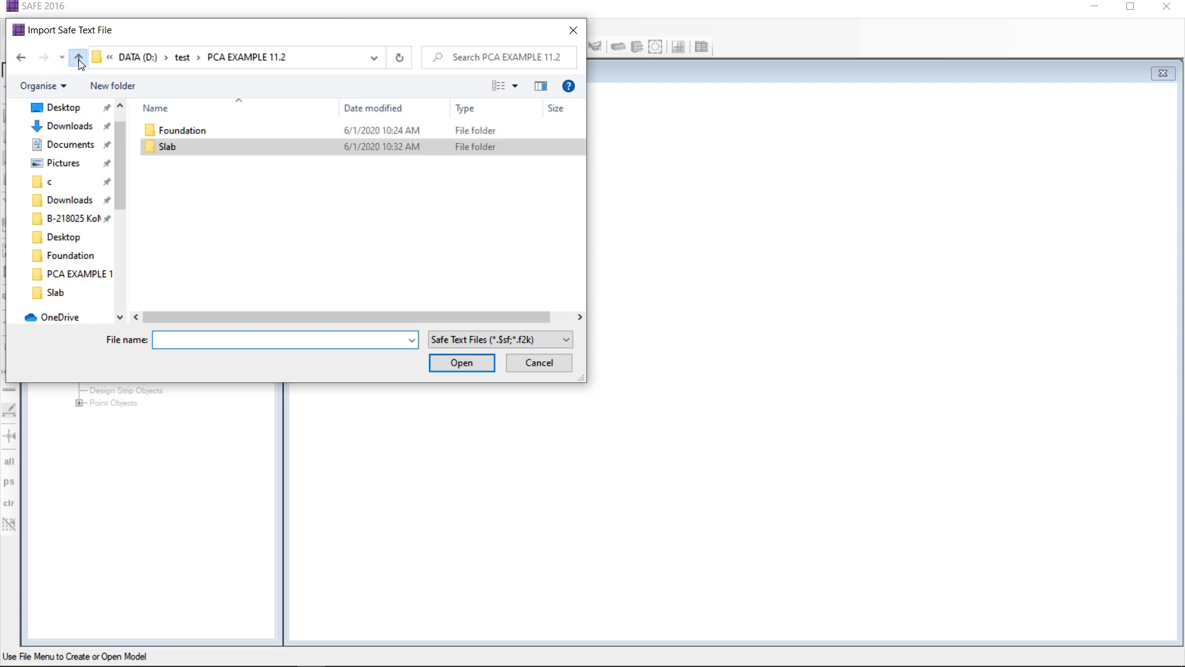
{"action": "double_click", "coordinate": [176, 137]}
{"action": "left_click", "coordinate": [174, 132]}
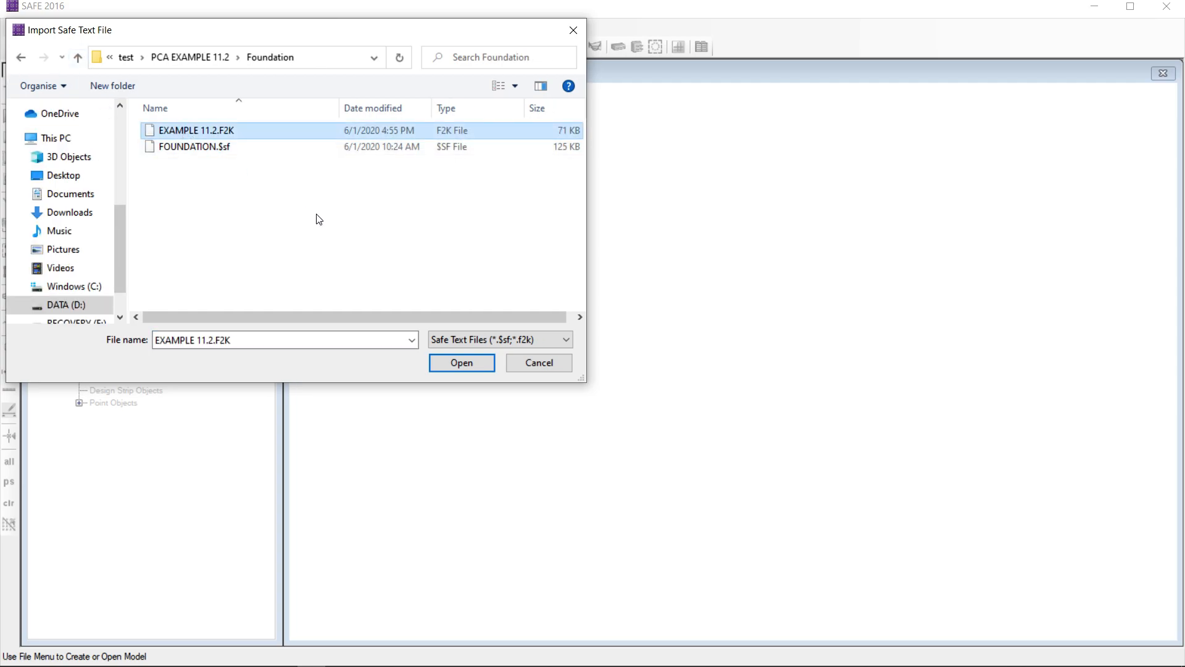
{"action": "left_click", "coordinate": [466, 365]}
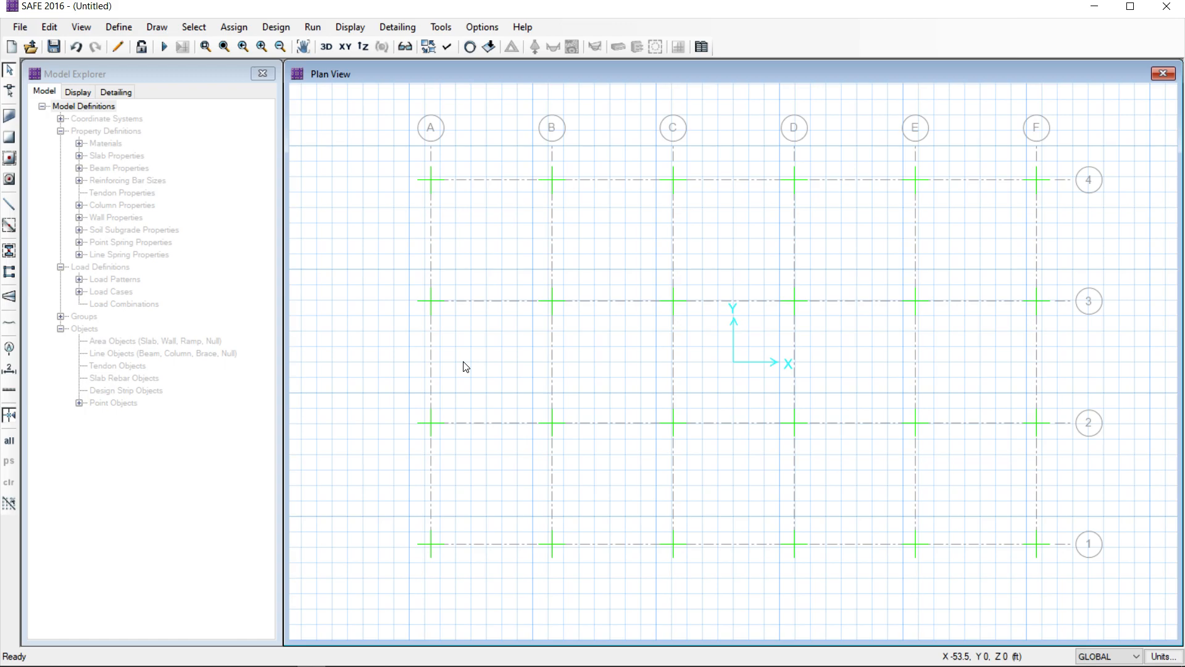
Review the property data of the 4000Psi concrete material and close it without changes.
{"action": "left_click", "coordinate": [116, 27]}
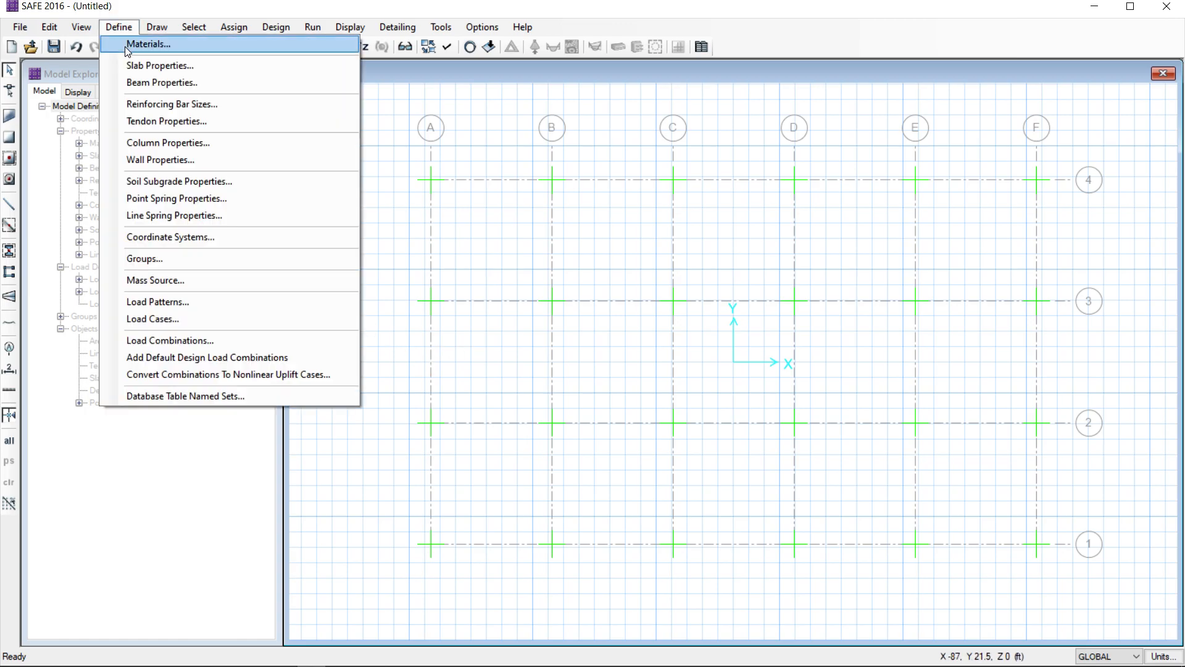
{"action": "left_click", "coordinate": [125, 46]}
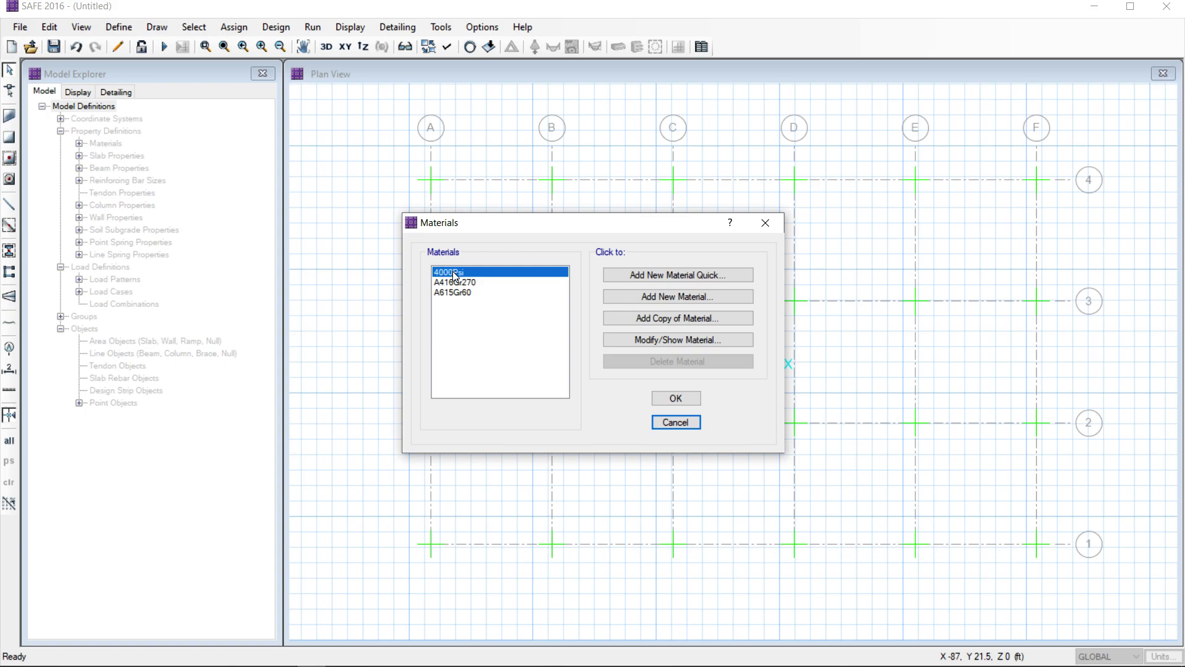
{"action": "left_click", "coordinate": [683, 339]}
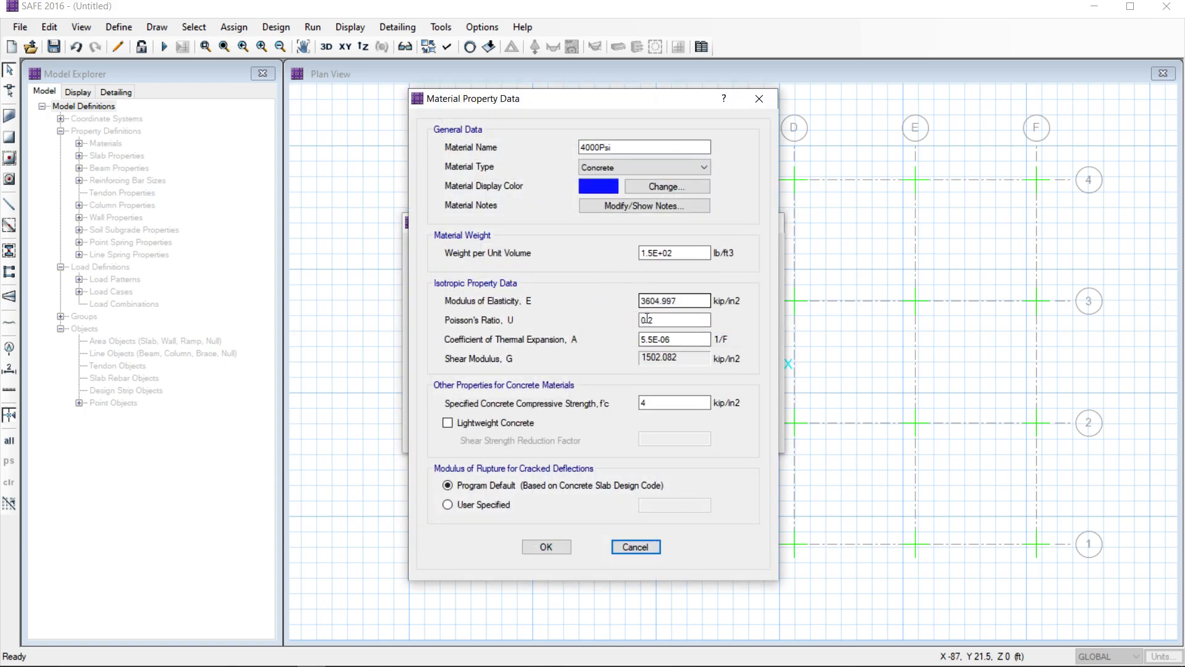
{"action": "left_click", "coordinate": [635, 547]}
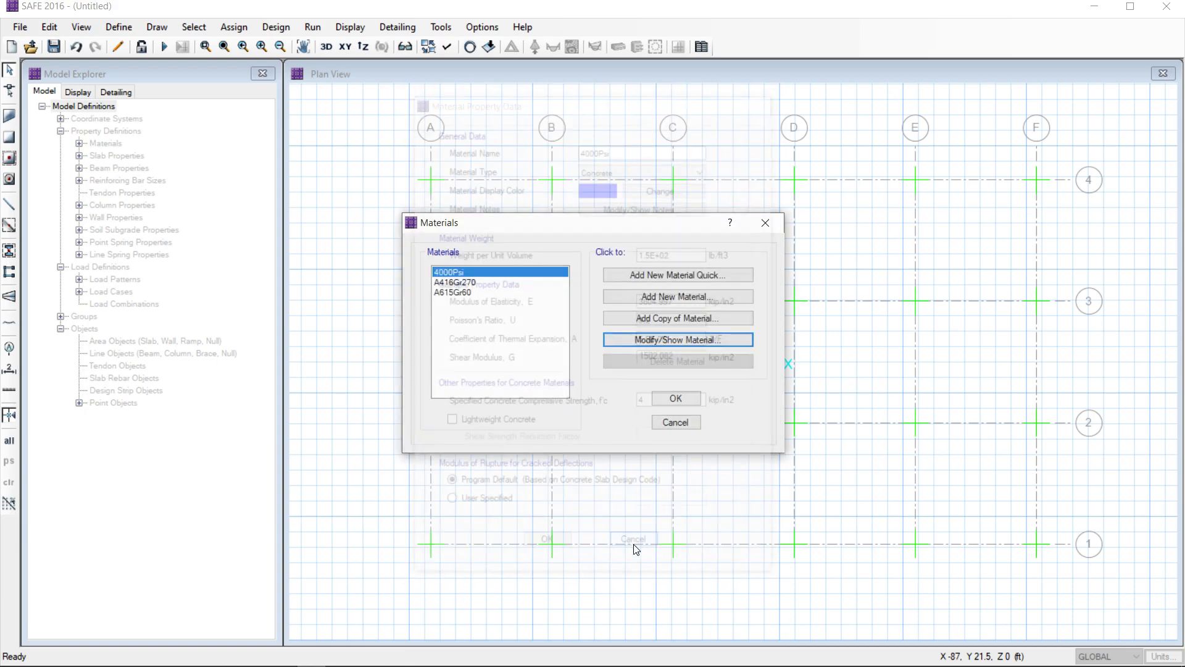
Review the property data of the A615Gr60 rebar material and close the material definitions without changes.
{"action": "left_click", "coordinate": [454, 294]}
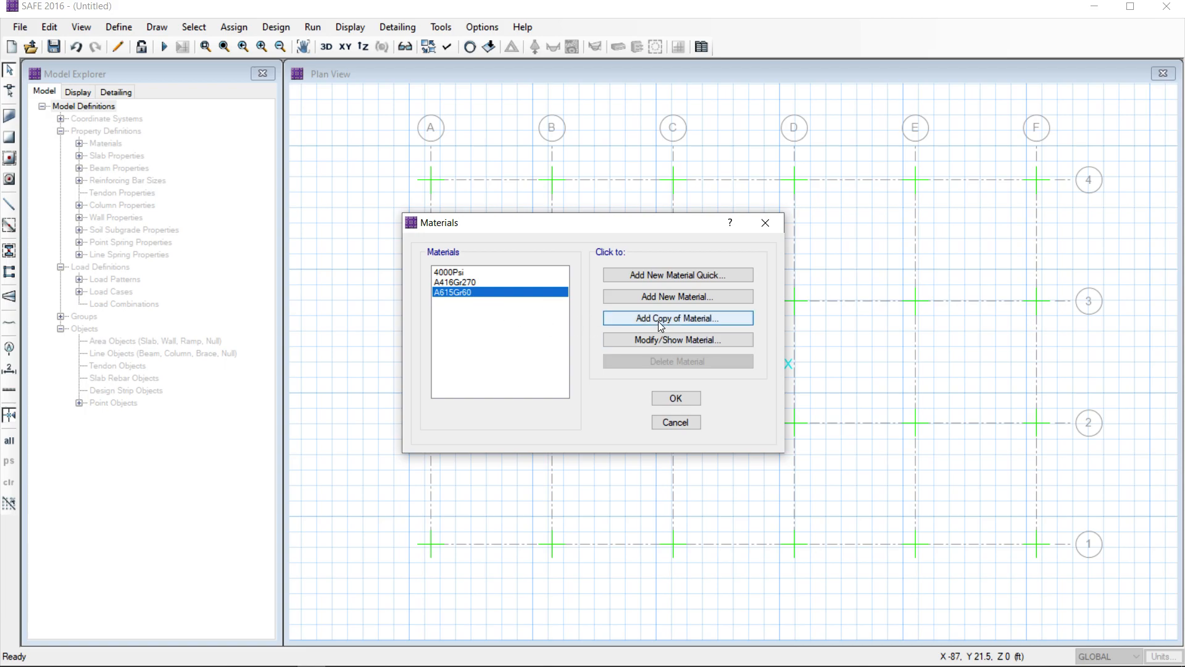
{"action": "left_click", "coordinate": [658, 340]}
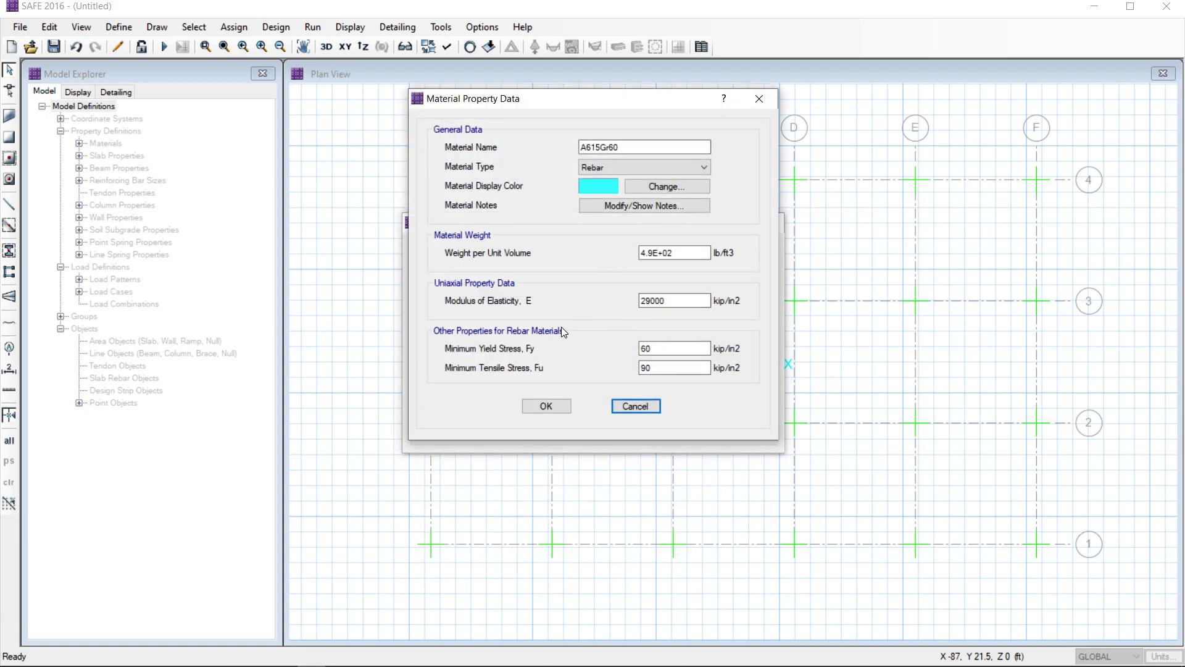
{"action": "left_click", "coordinate": [624, 406]}
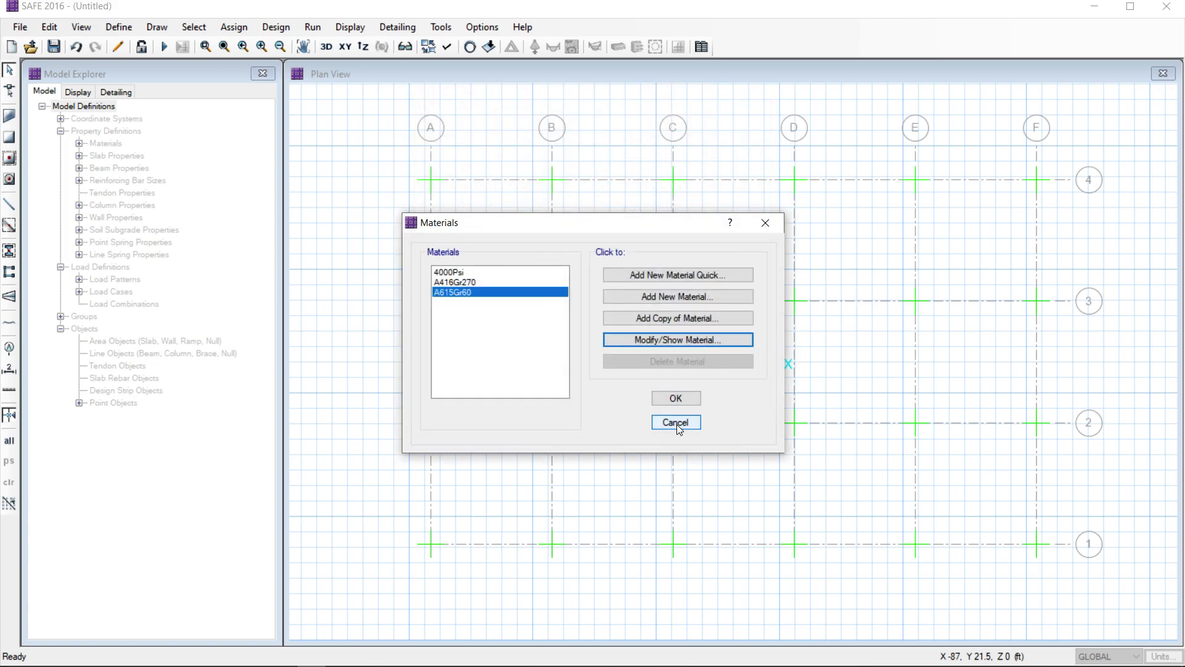
{"action": "left_click", "coordinate": [676, 423]}
Rename the SLAB1 slab property as FOUNDATION SLAB and set its thickness to 33 in.
{"action": "left_click", "coordinate": [109, 29]}
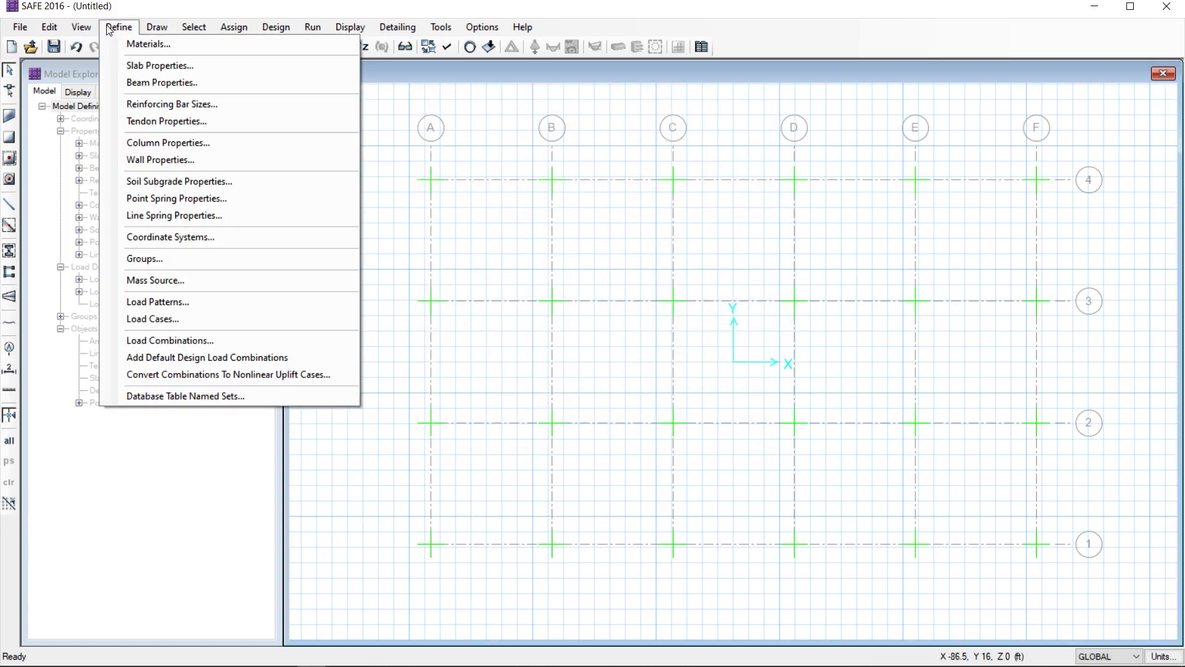
{"action": "left_click", "coordinate": [127, 66]}
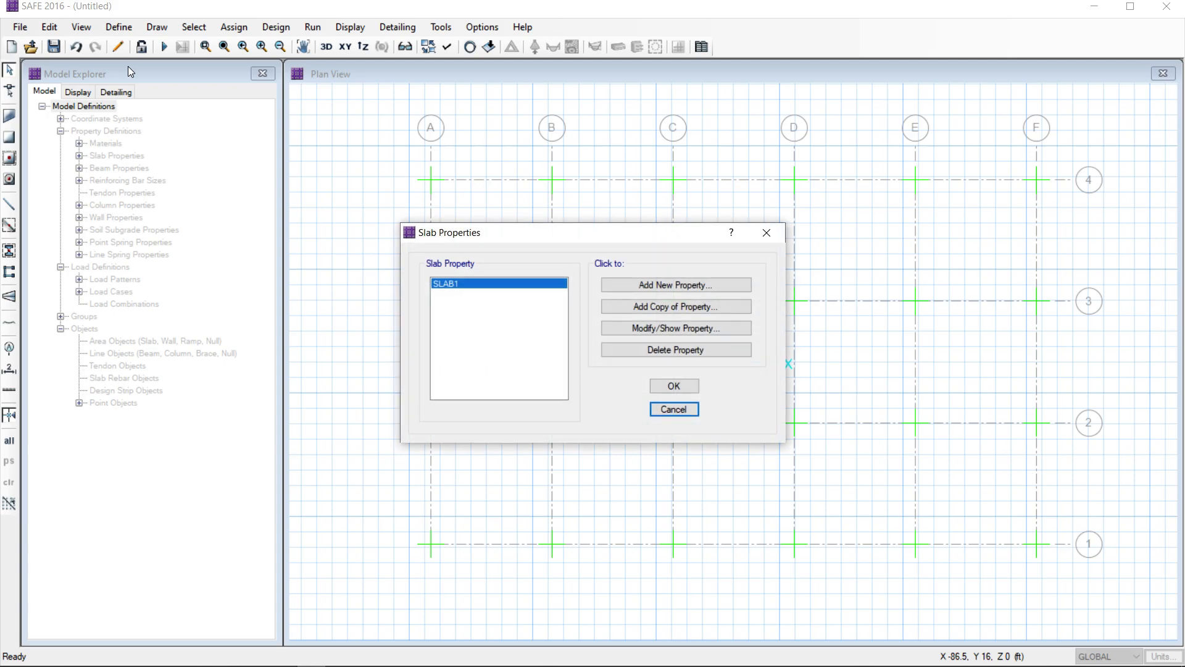
{"action": "left_click", "coordinate": [654, 329]}
{"action": "double_click", "coordinate": [639, 197]}
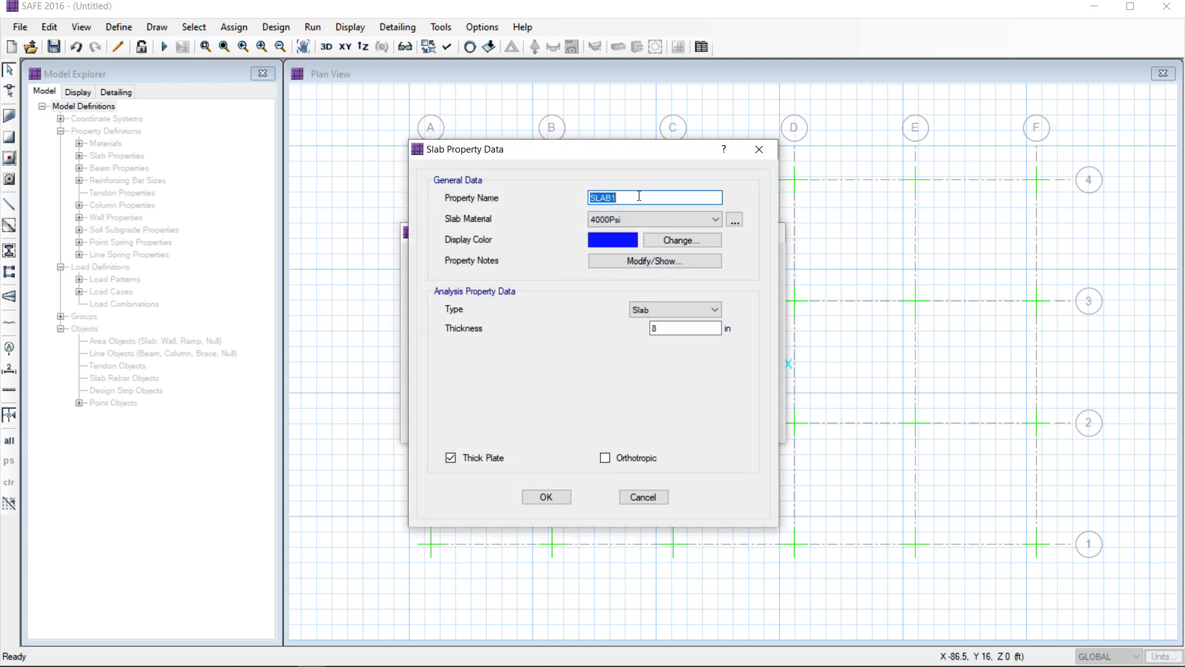
{"action": "type", "text": "FOUNDATION SLA"}
{"action": "double_click", "coordinate": [684, 329]}
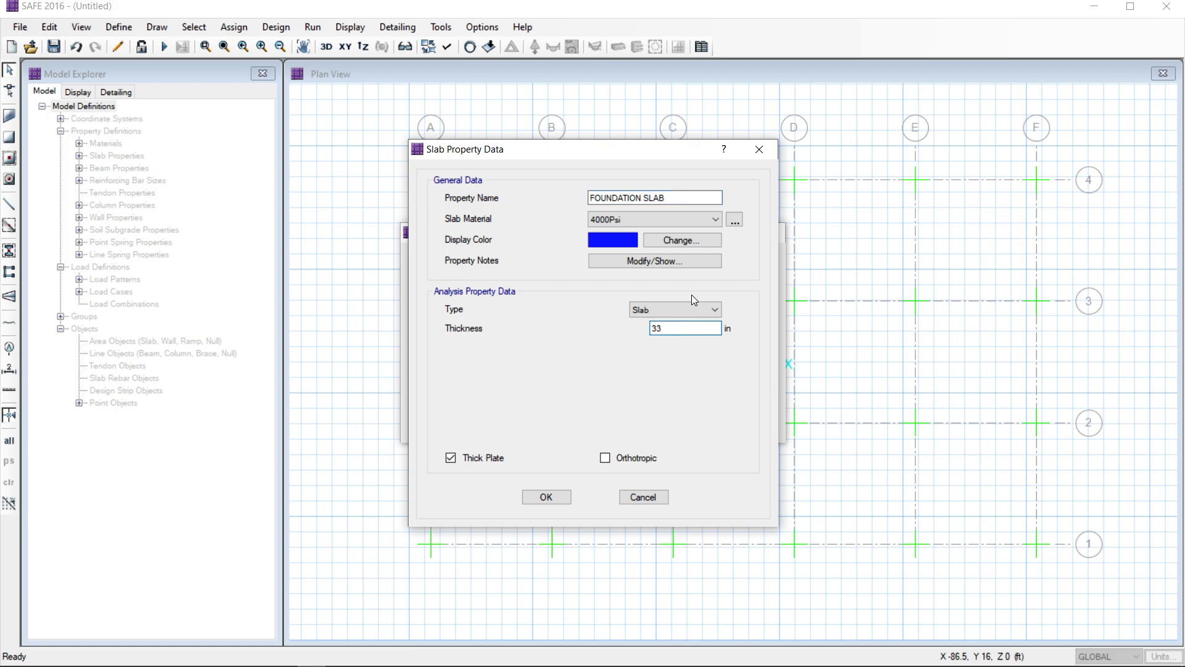
{"action": "left_click", "coordinate": [543, 498]}
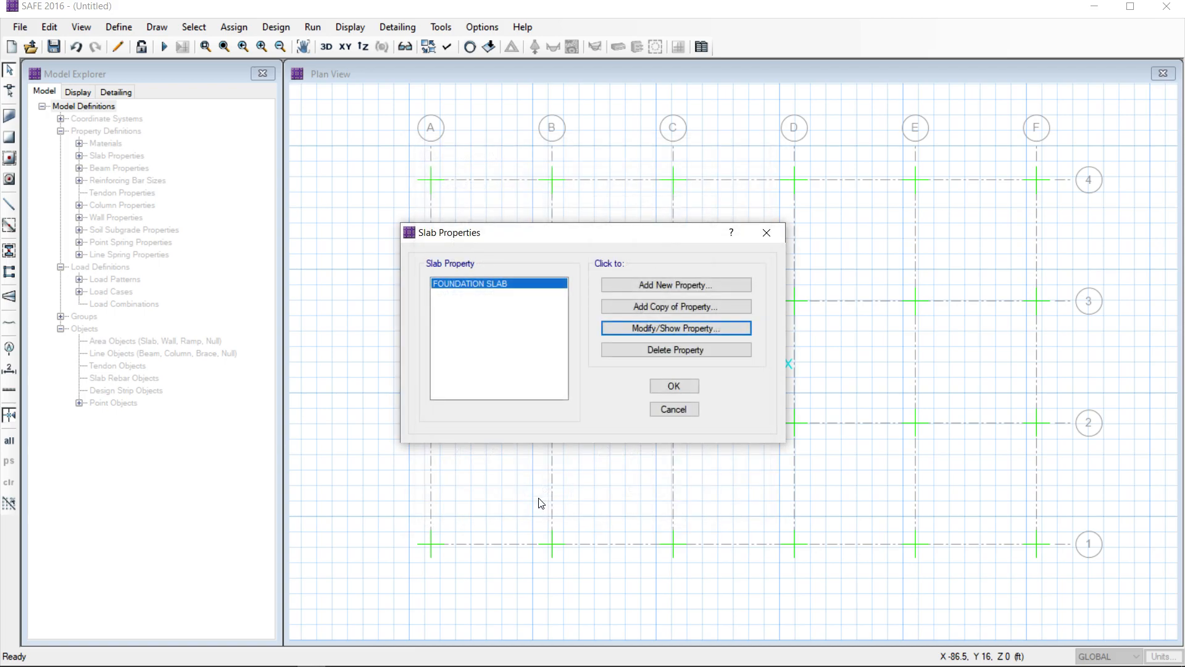
{"action": "left_click", "coordinate": [672, 387]}
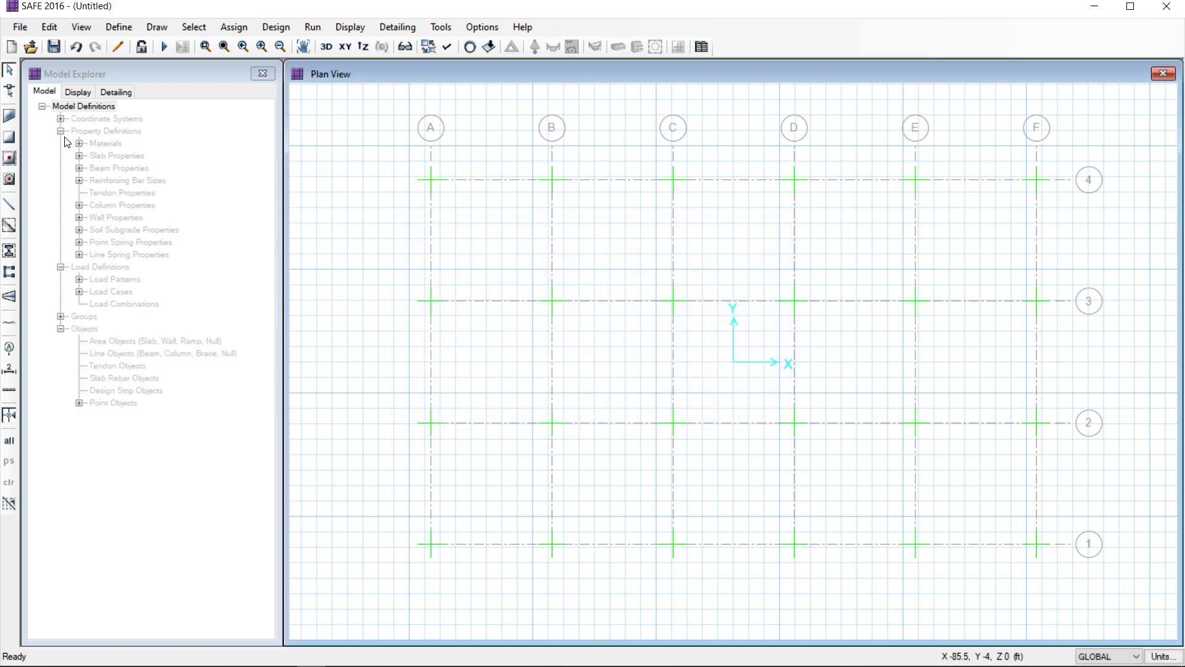
Rename the COL1 column property as COL_INT and set its section dimensions to 30 in by 30 in.
{"action": "left_click", "coordinate": [114, 28]}
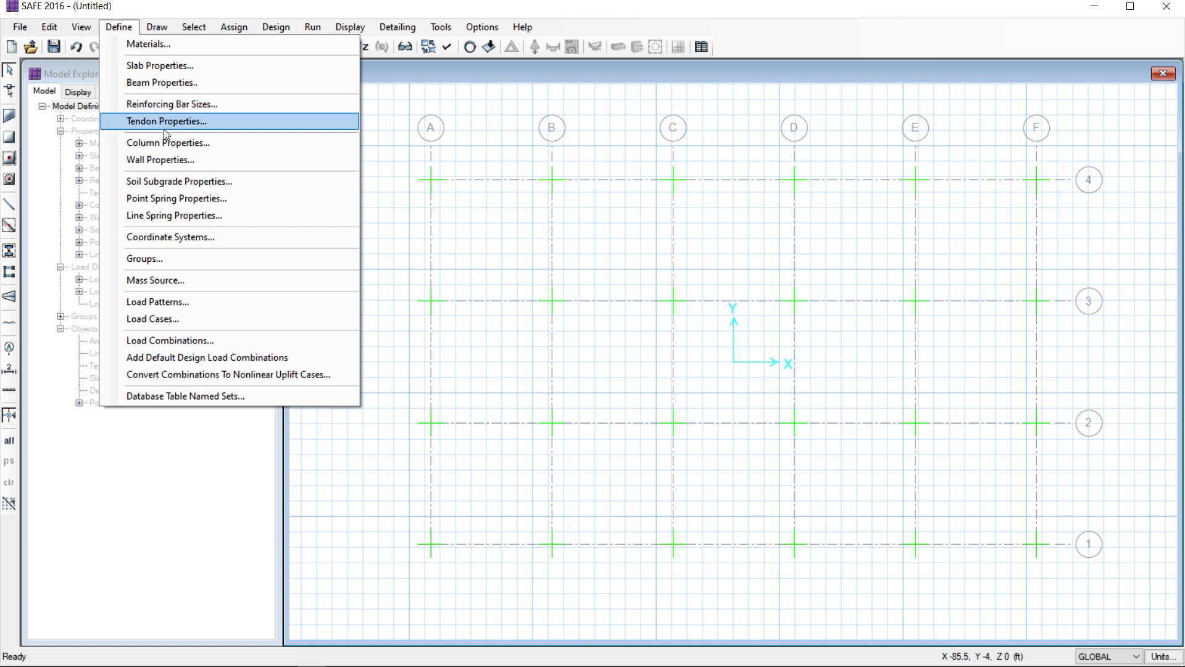
{"action": "left_click", "coordinate": [162, 146]}
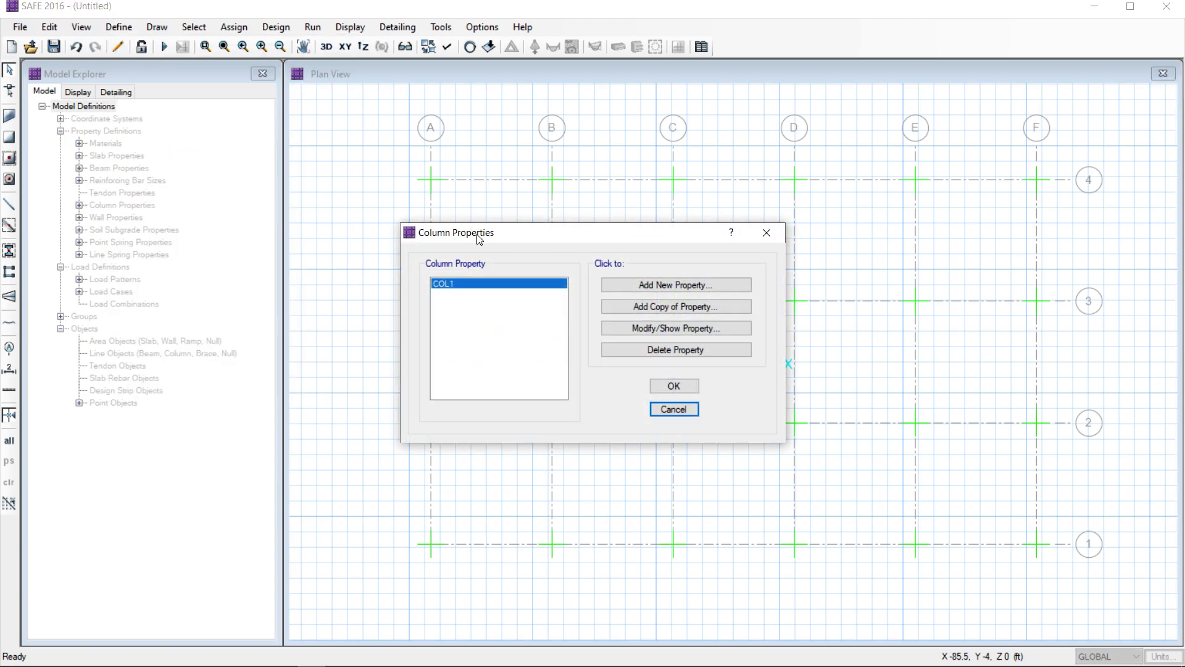
{"action": "left_click", "coordinate": [683, 332]}
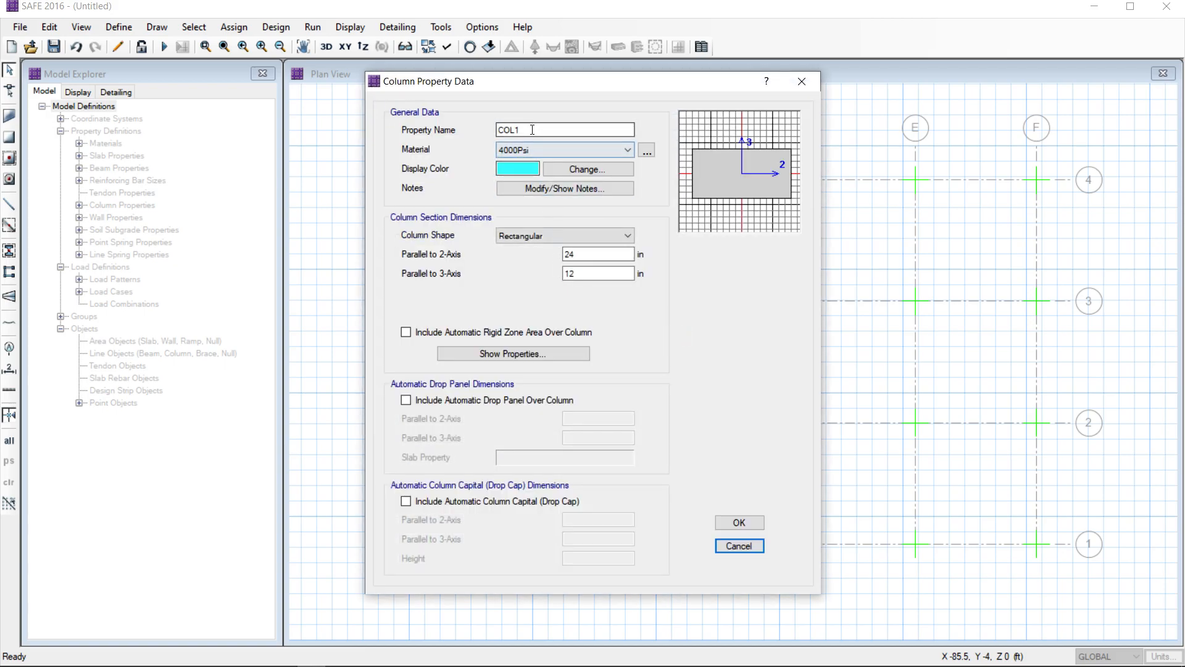
{"action": "double_click", "coordinate": [532, 130]}
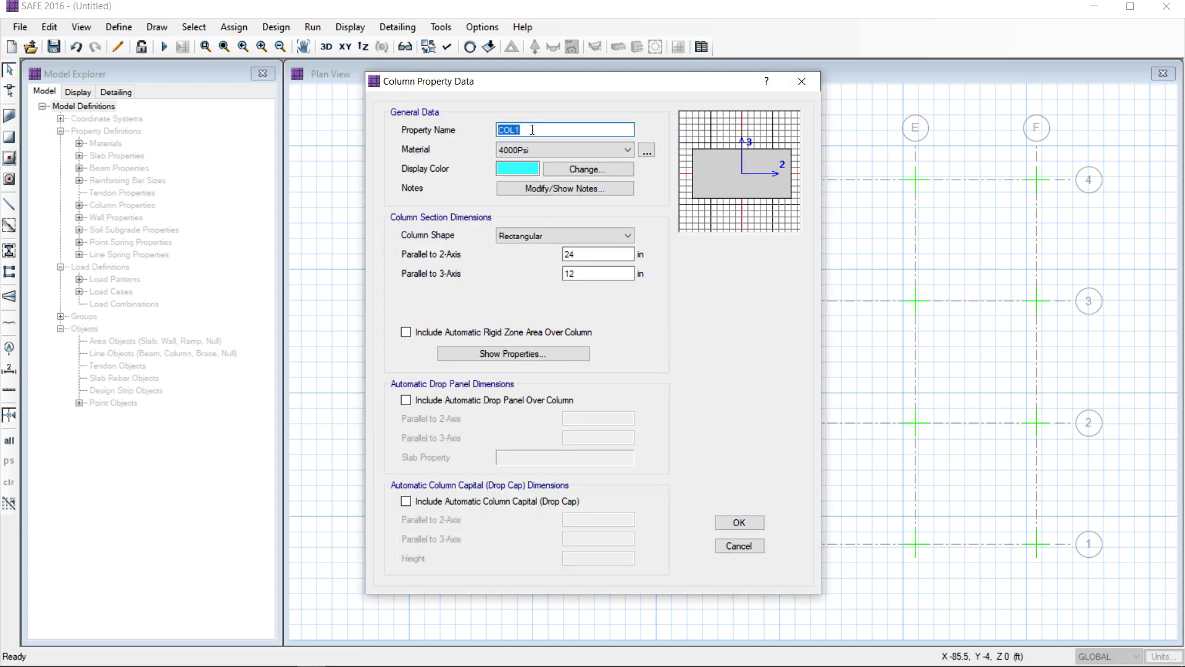
{"action": "left_click", "coordinate": [532, 130]}
{"action": "double_click", "coordinate": [591, 255]}
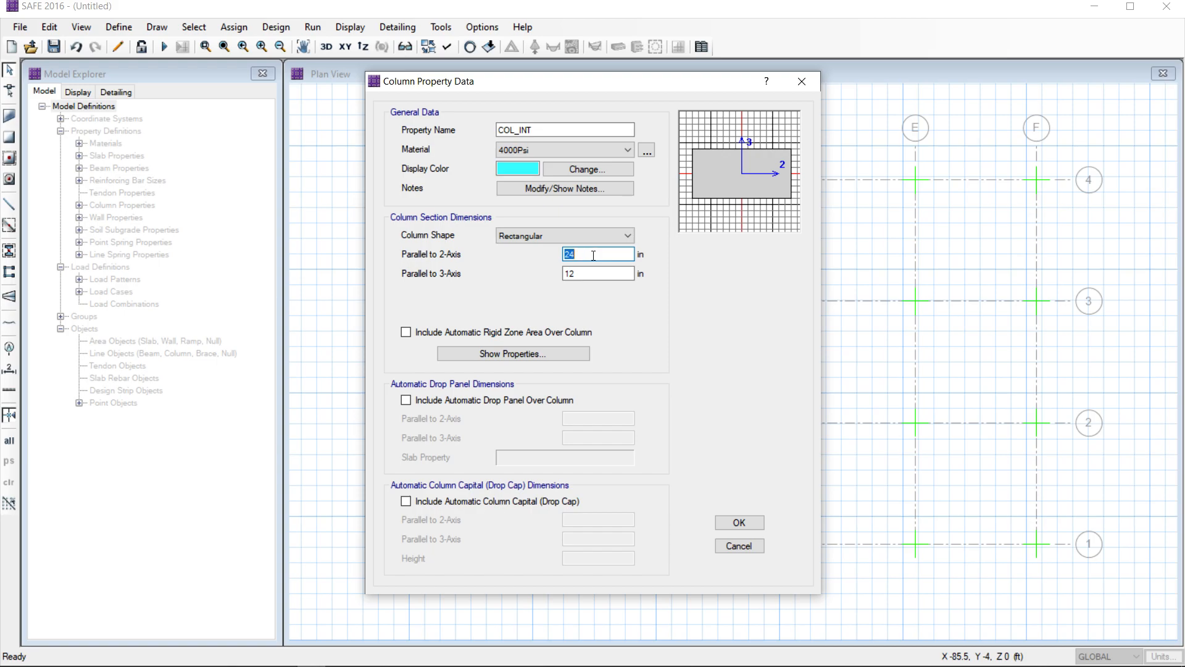
{"action": "type", "text": "30"}
{"action": "double_click", "coordinate": [589, 273]}
{"action": "type", "text": "30"}
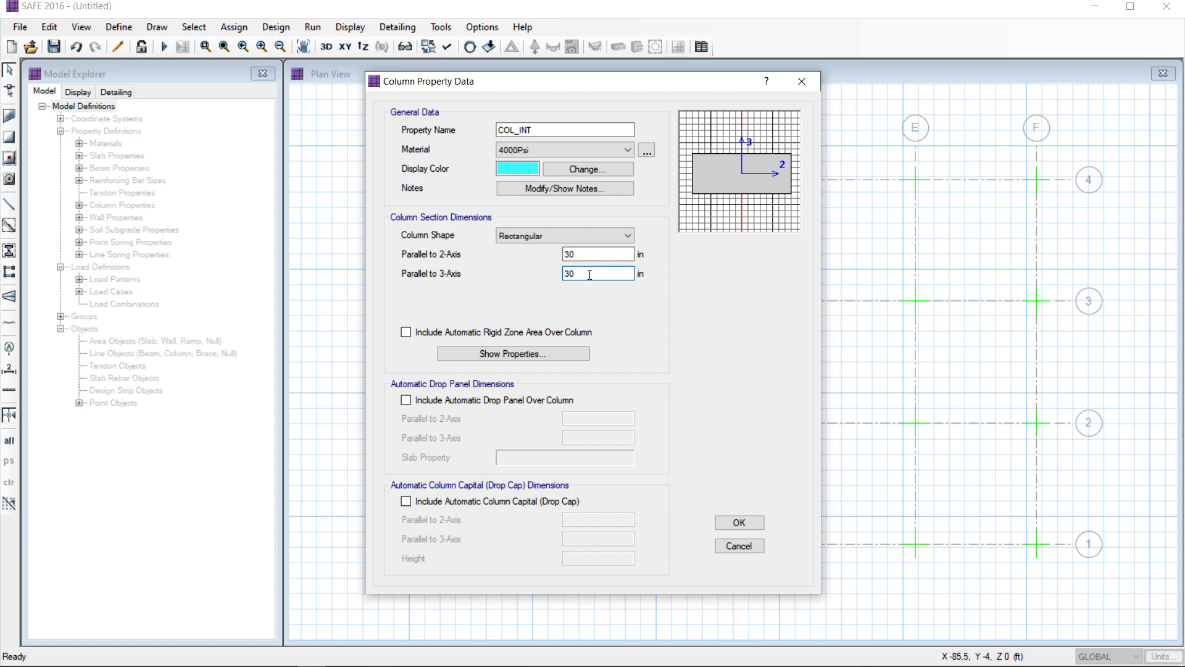
{"action": "left_click", "coordinate": [736, 523]}
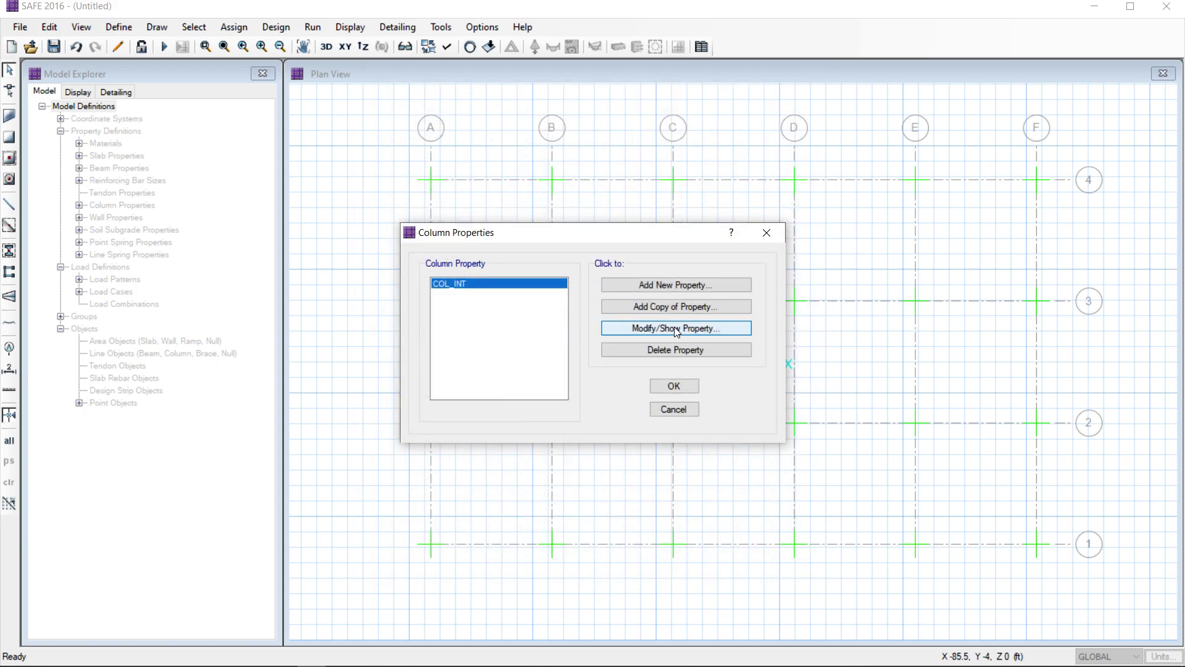
Add a copy of the COL_INT column property named COL_EXT with section dimensions of 28 in by 28 in.
{"action": "left_click", "coordinate": [672, 307]}
{"action": "left_click", "coordinate": [550, 131]}
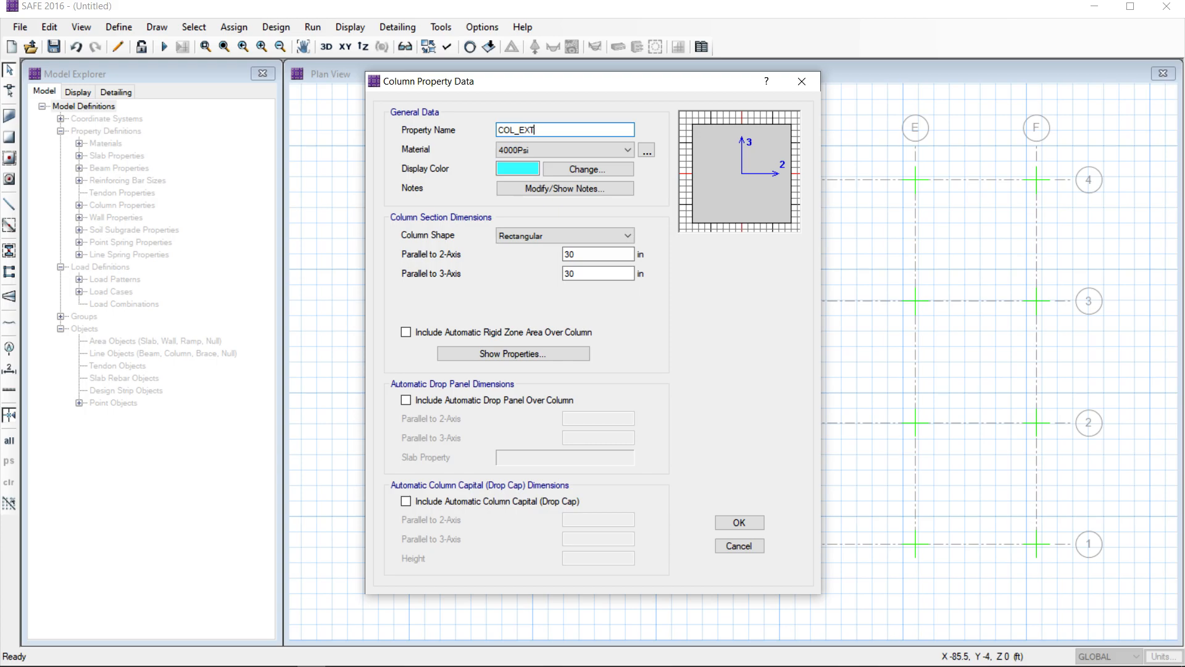
{"action": "double_click", "coordinate": [589, 255]}
{"action": "type", "text": "28"}
{"action": "double_click", "coordinate": [594, 268]}
{"action": "type", "text": "2"}
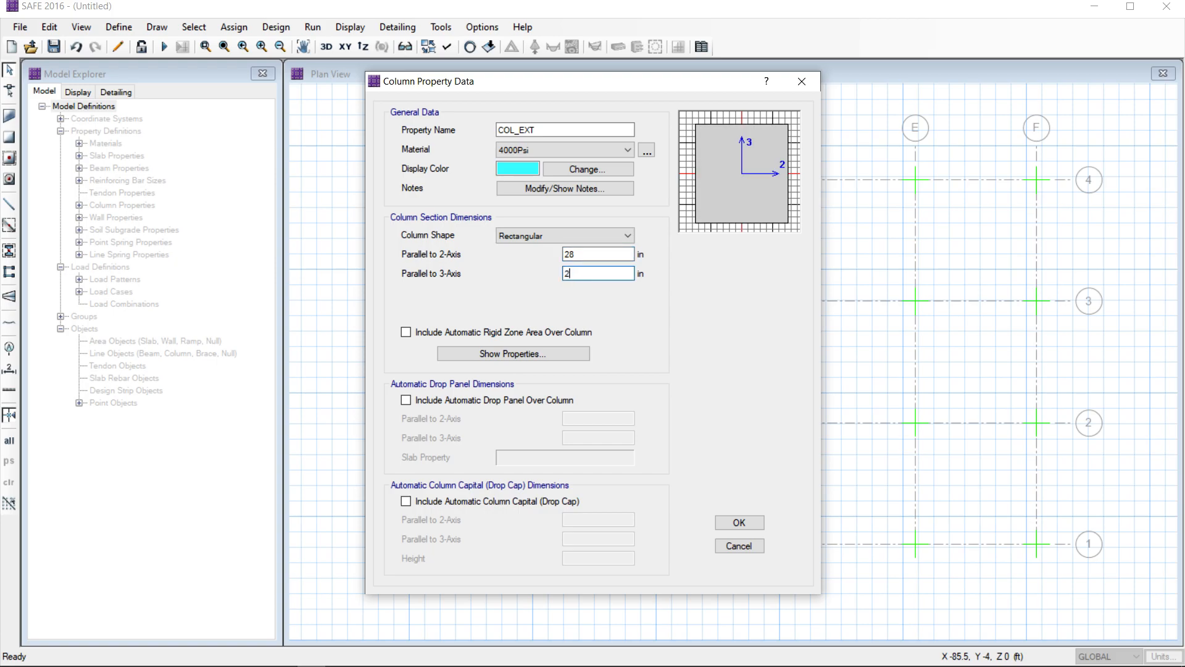
{"action": "left_click", "coordinate": [586, 256]}
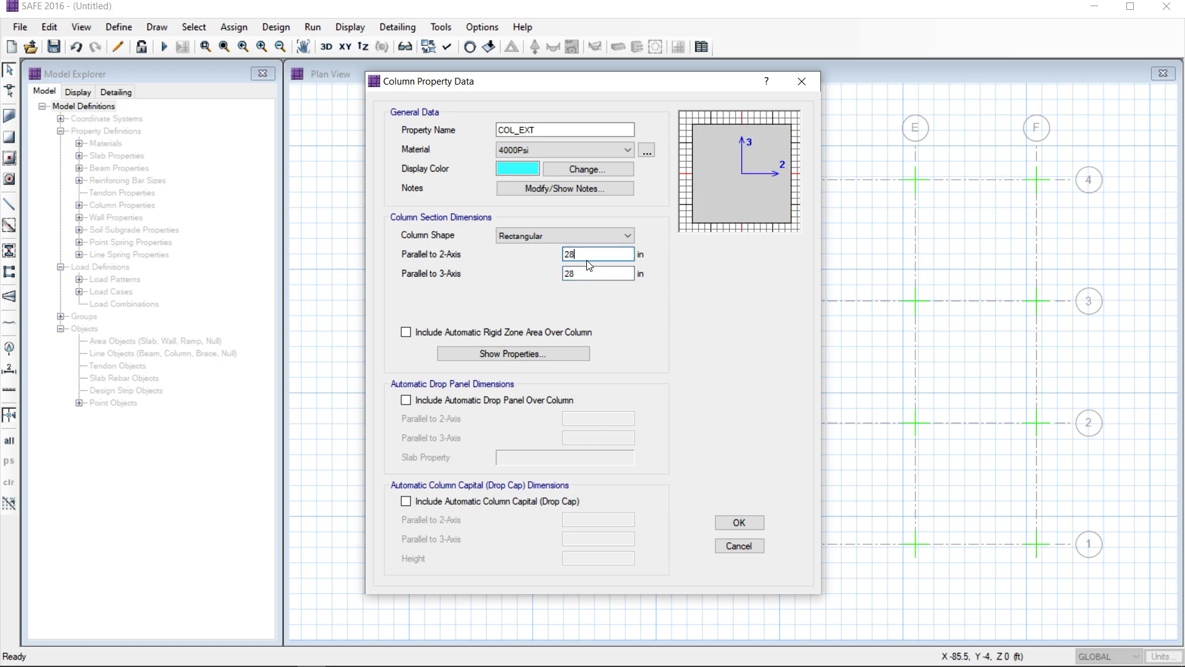
{"action": "left_click", "coordinate": [733, 524]}
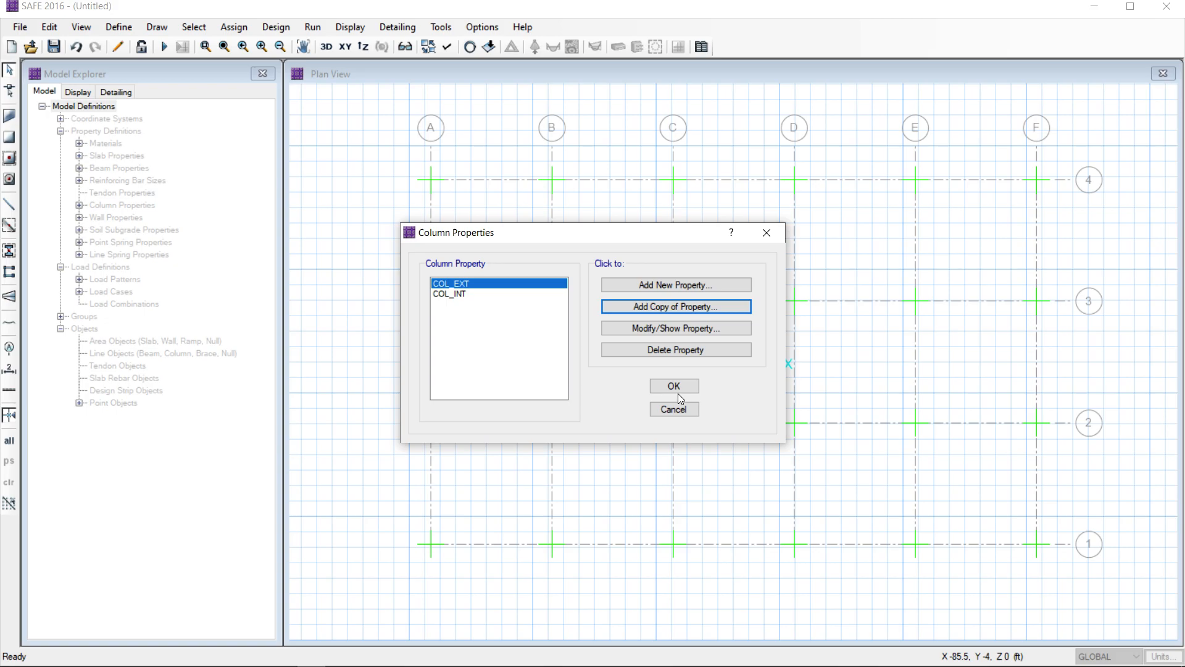
{"action": "left_click", "coordinate": [679, 387]}
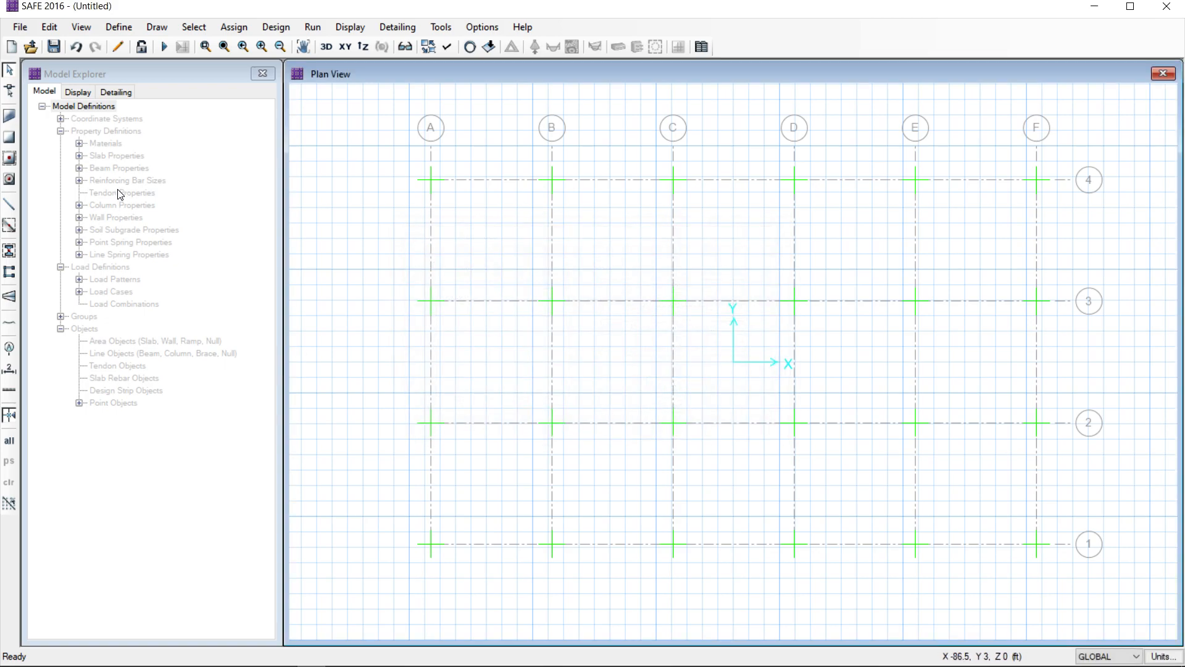
Set up Quick Draw Areas Around Points for a rectangular FOUNDATION SLAB with X and Y dimensions of 18 ft.
{"action": "left_click", "coordinate": [9, 179]}
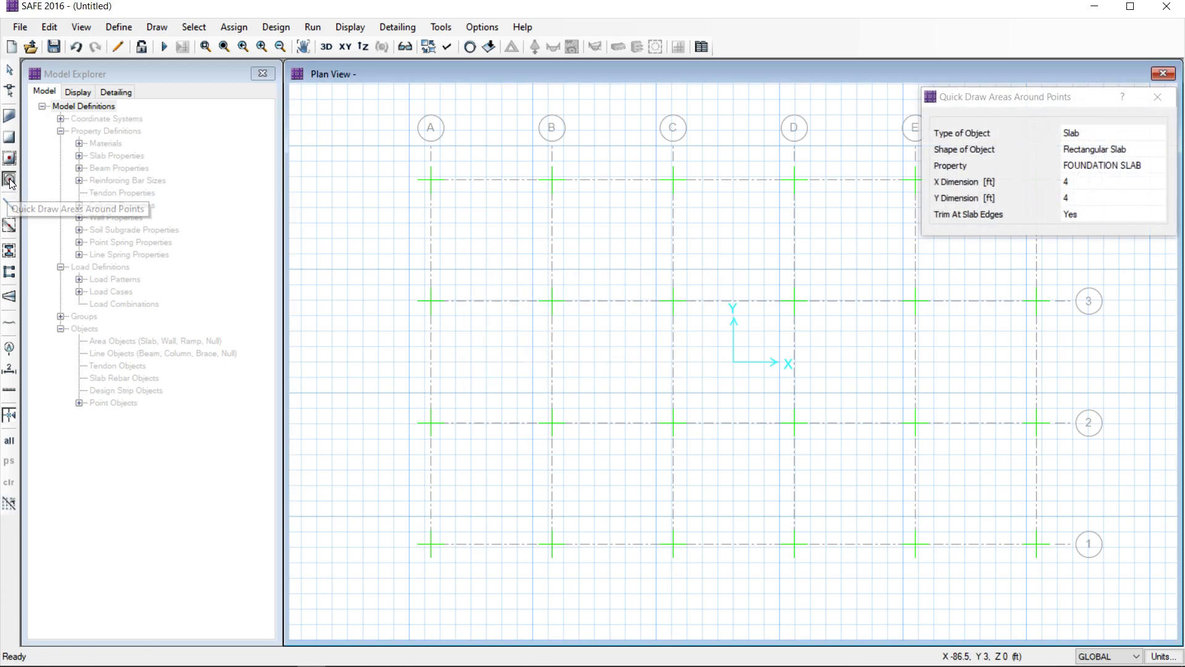
{"action": "mouse_move", "coordinate": [1098, 102]}
{"action": "left_mouse_down"}
{"action": "mouse_move", "coordinate": [246, 142]}
{"action": "mouse_move", "coordinate": [253, 135]}
{"action": "left_mouse_up"}
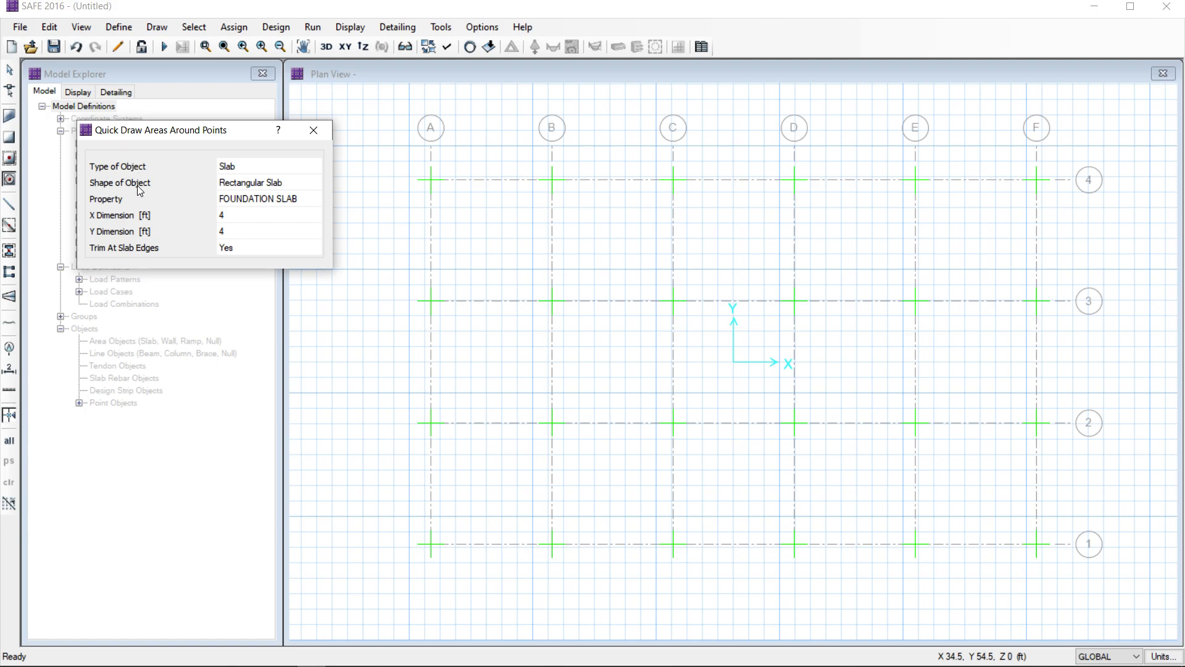
{"action": "left_click", "coordinate": [302, 189]}
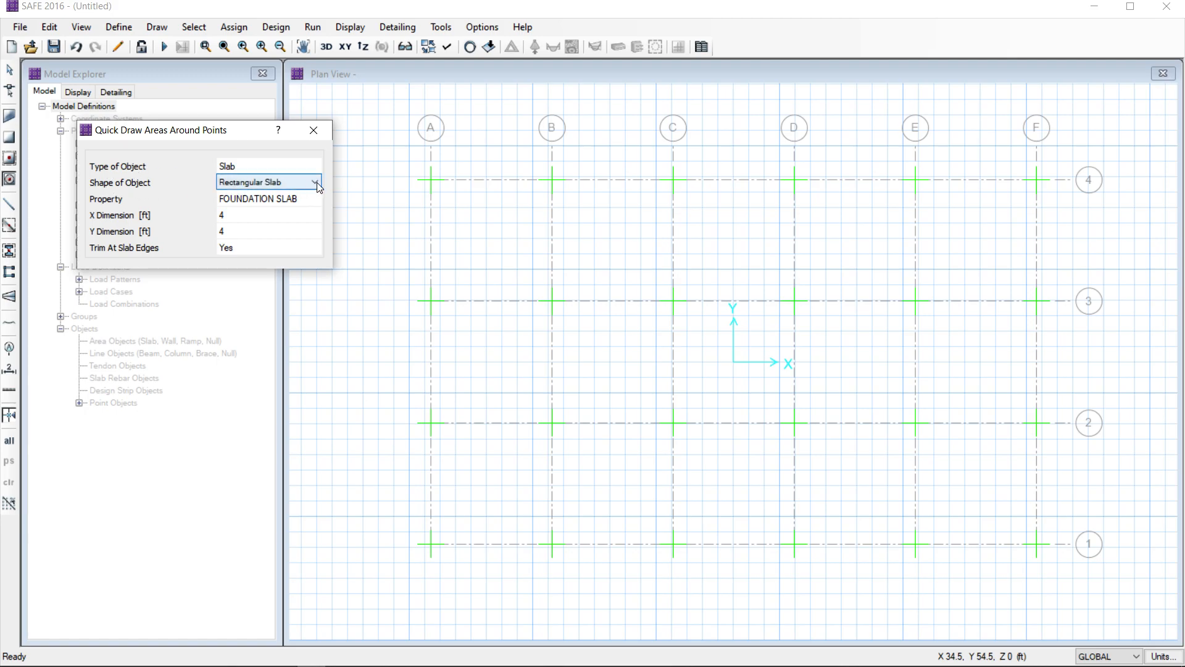
{"action": "left_click", "coordinate": [315, 183]}
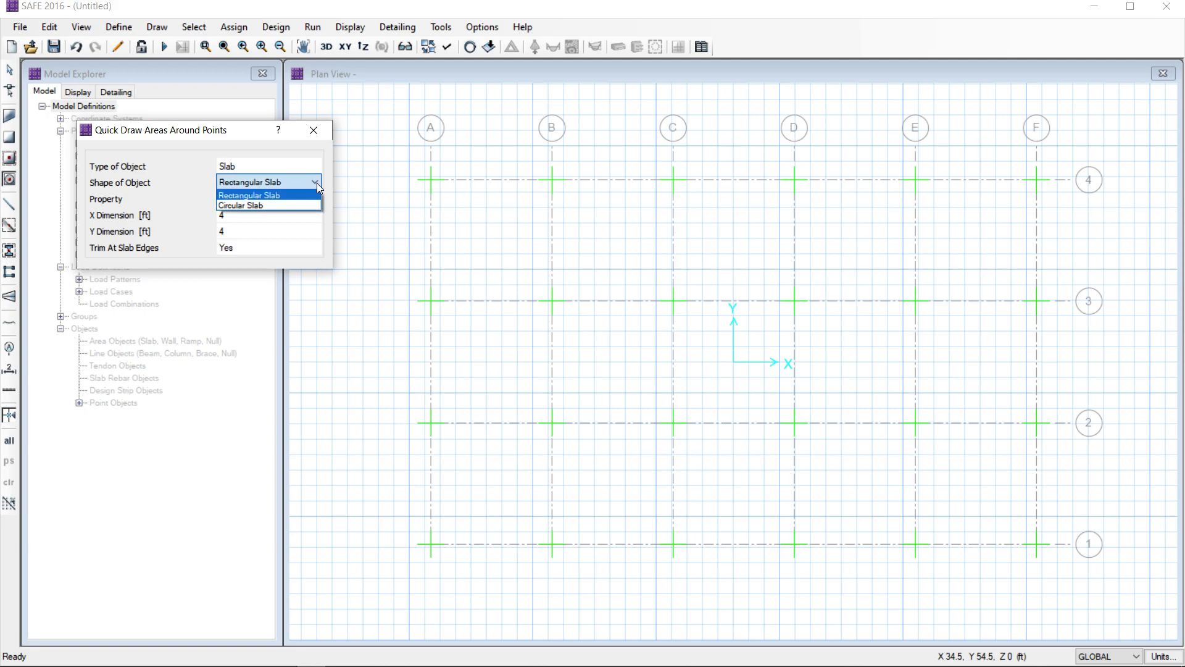
{"action": "left_click", "coordinate": [281, 196]}
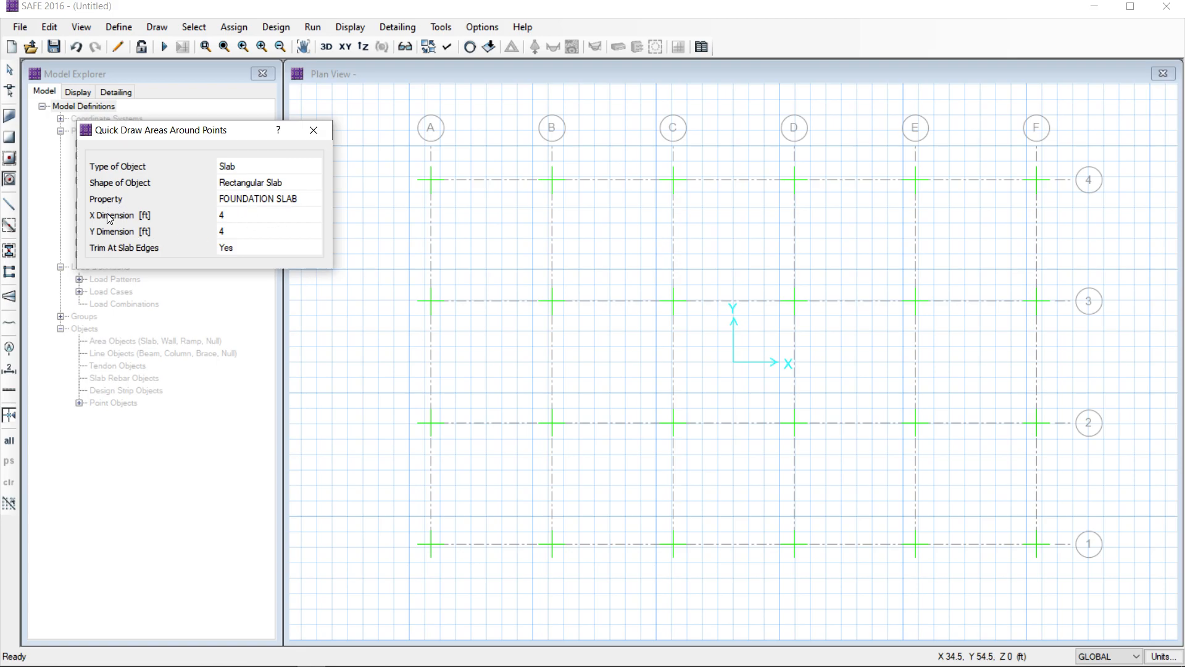
{"action": "left_click", "coordinate": [226, 219]}
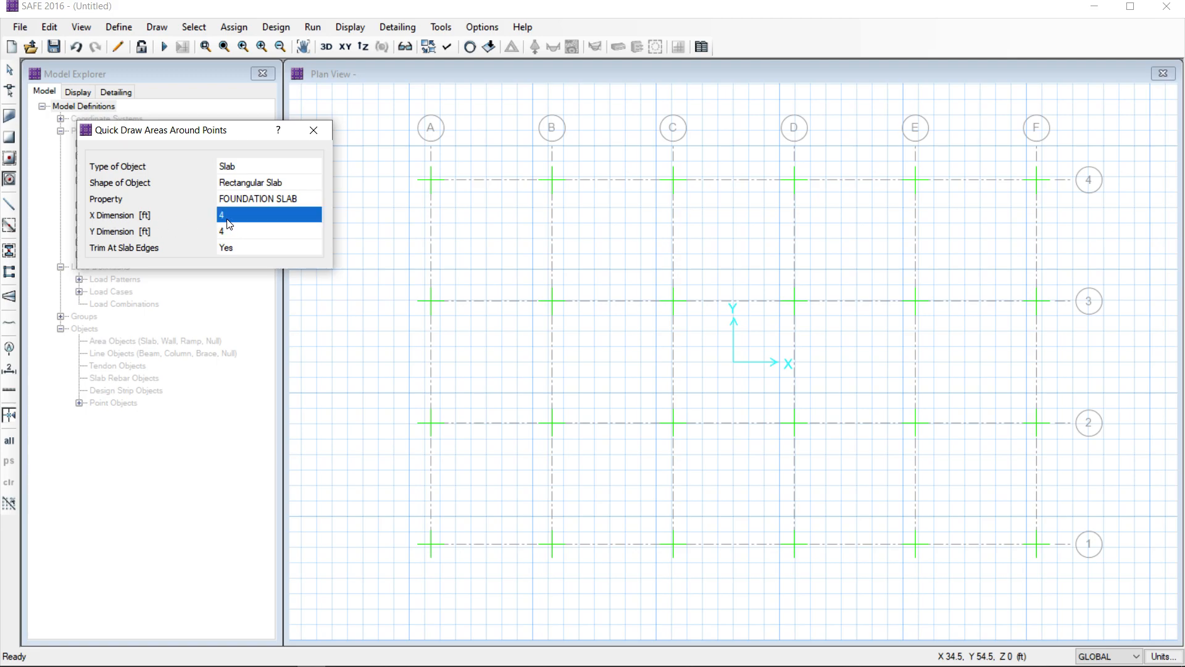
{"action": "left_click", "coordinate": [235, 218]}
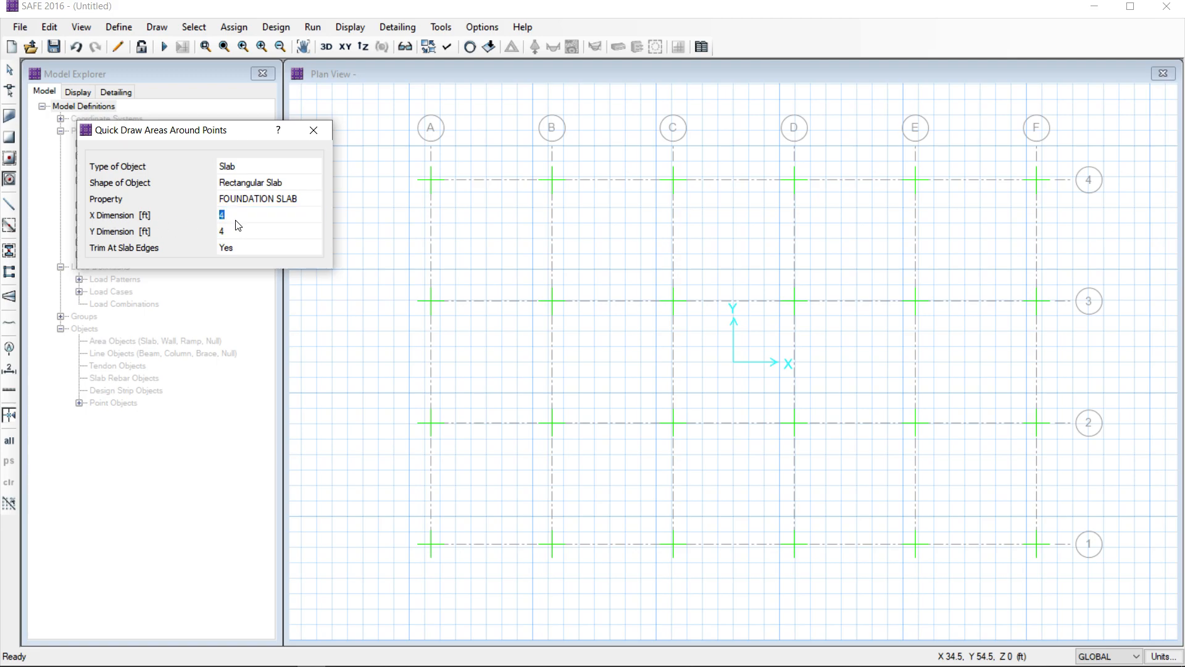
{"action": "type", "text": "18"}
{"action": "left_click", "coordinate": [233, 233]}
{"action": "type", "text": "1"}
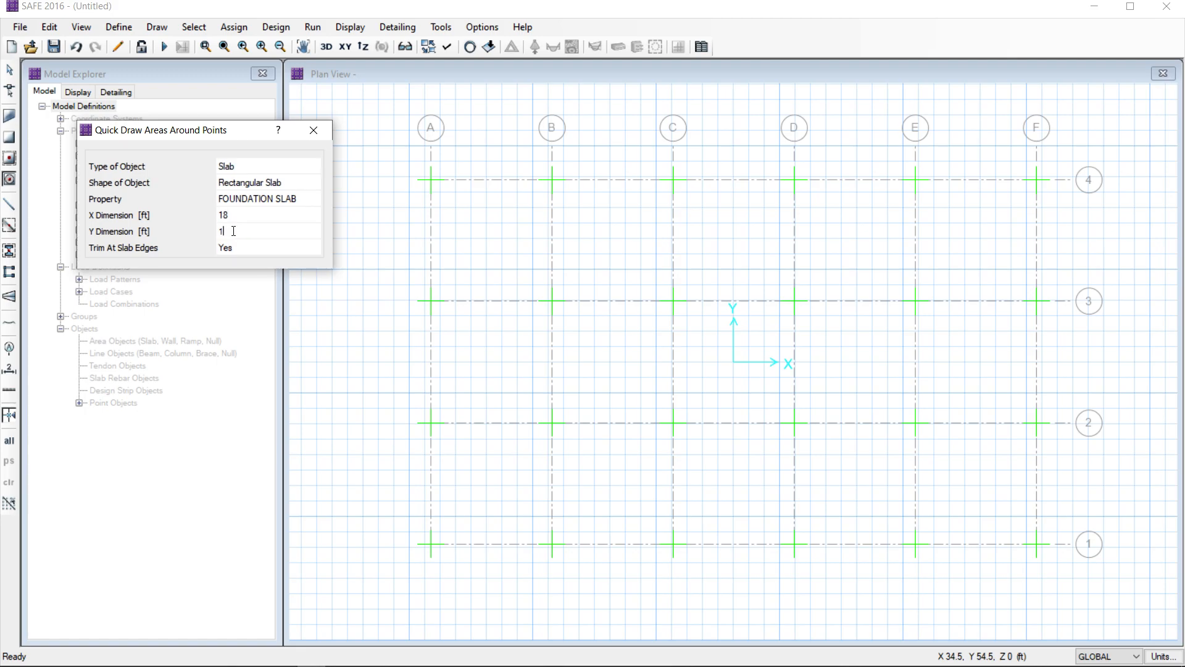
{"action": "left_click", "coordinate": [272, 217]}
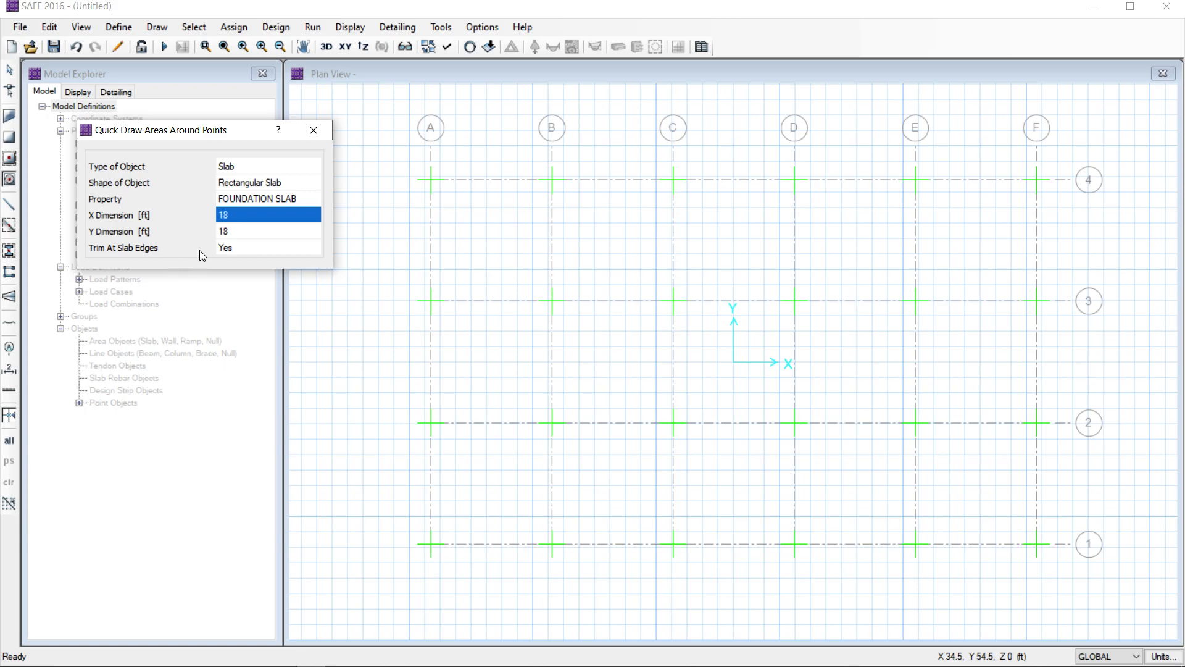
Set the quick-draw slab's Trim At Slab Edges option to No and return it to Yes.
{"action": "left_click", "coordinate": [312, 249]}
{"action": "left_click", "coordinate": [316, 249]}
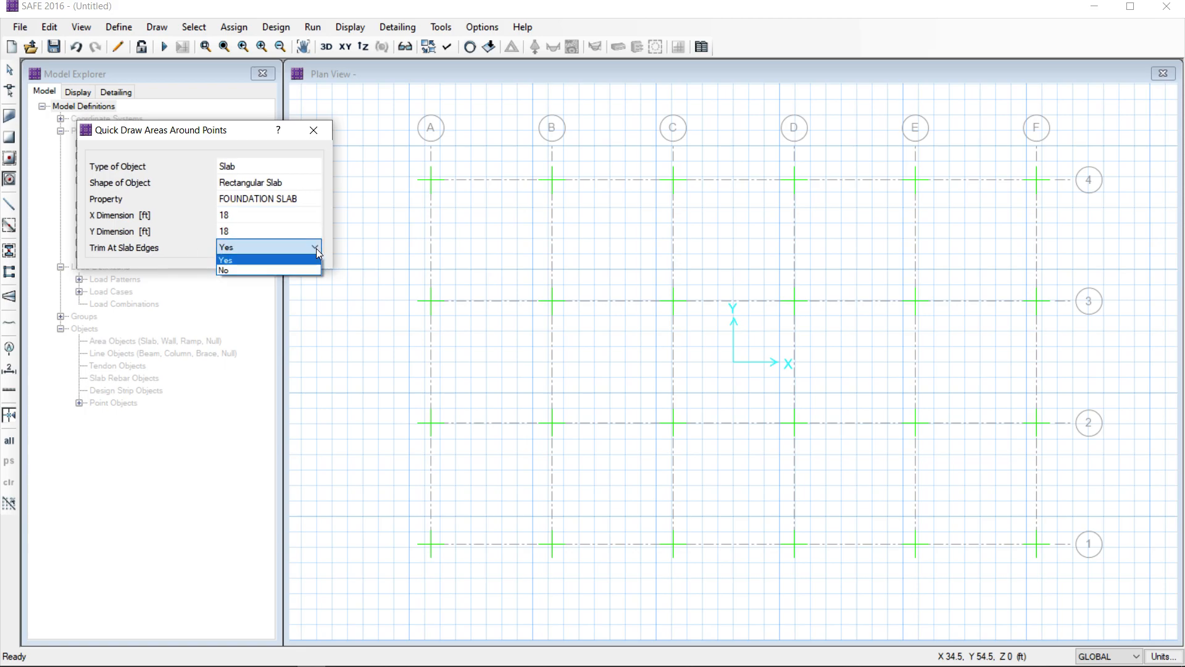
{"action": "left_click", "coordinate": [241, 270]}
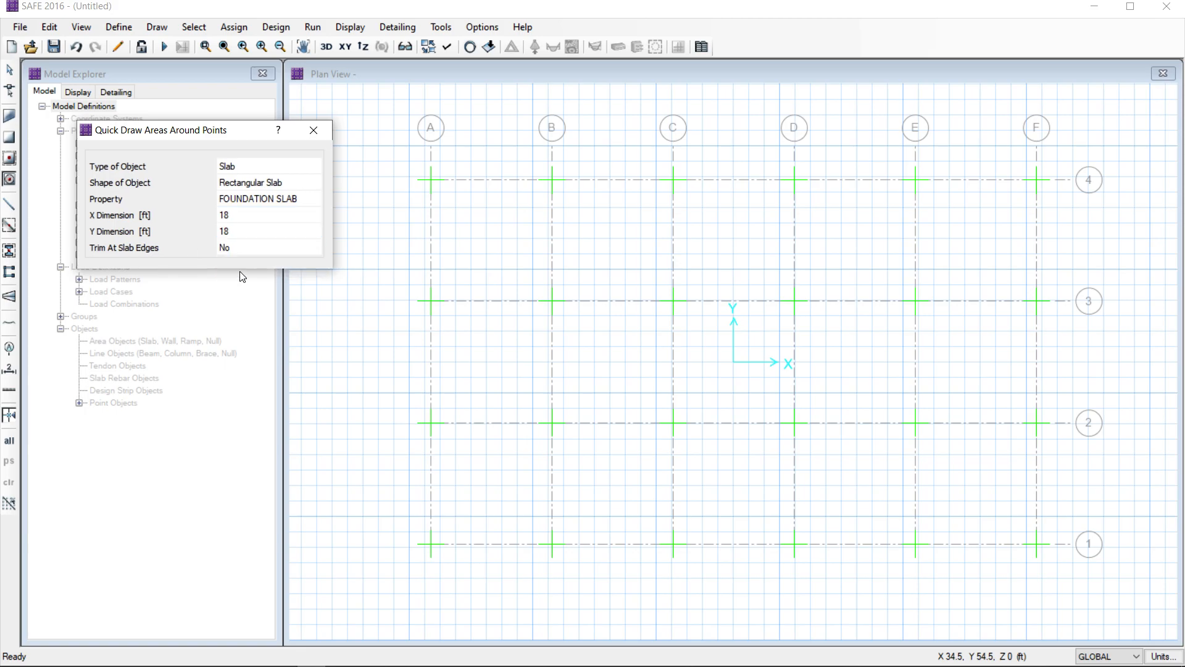
{"action": "left_click", "coordinate": [274, 215]}
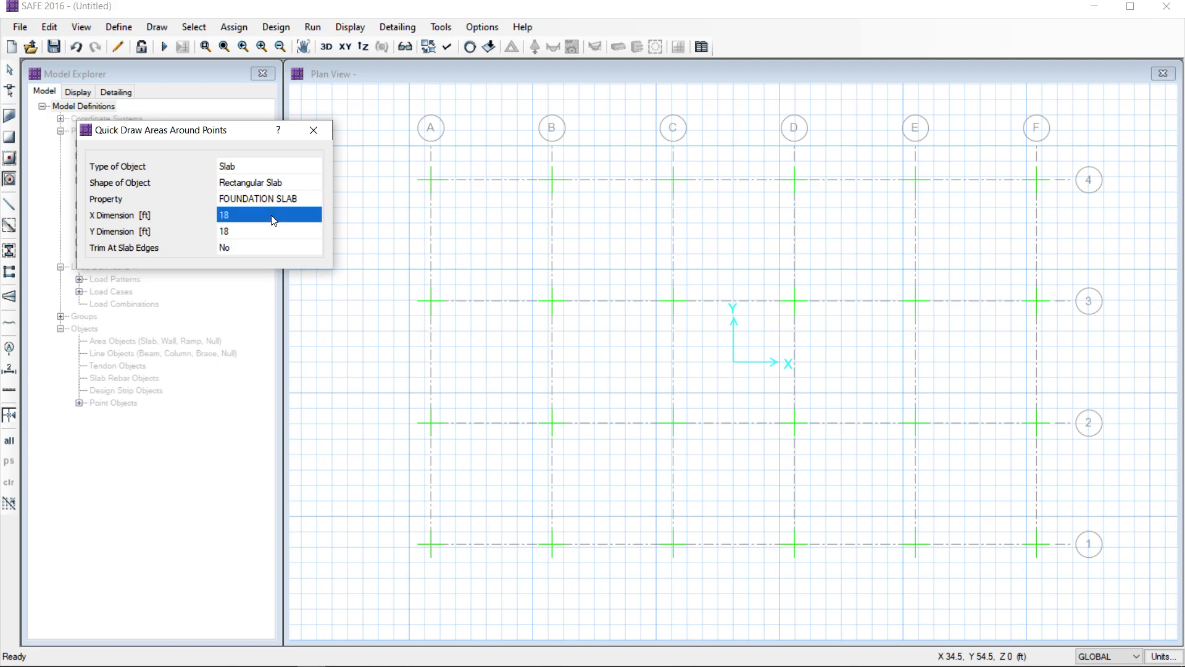
{"action": "left_click", "coordinate": [306, 246]}
{"action": "left_click", "coordinate": [313, 247]}
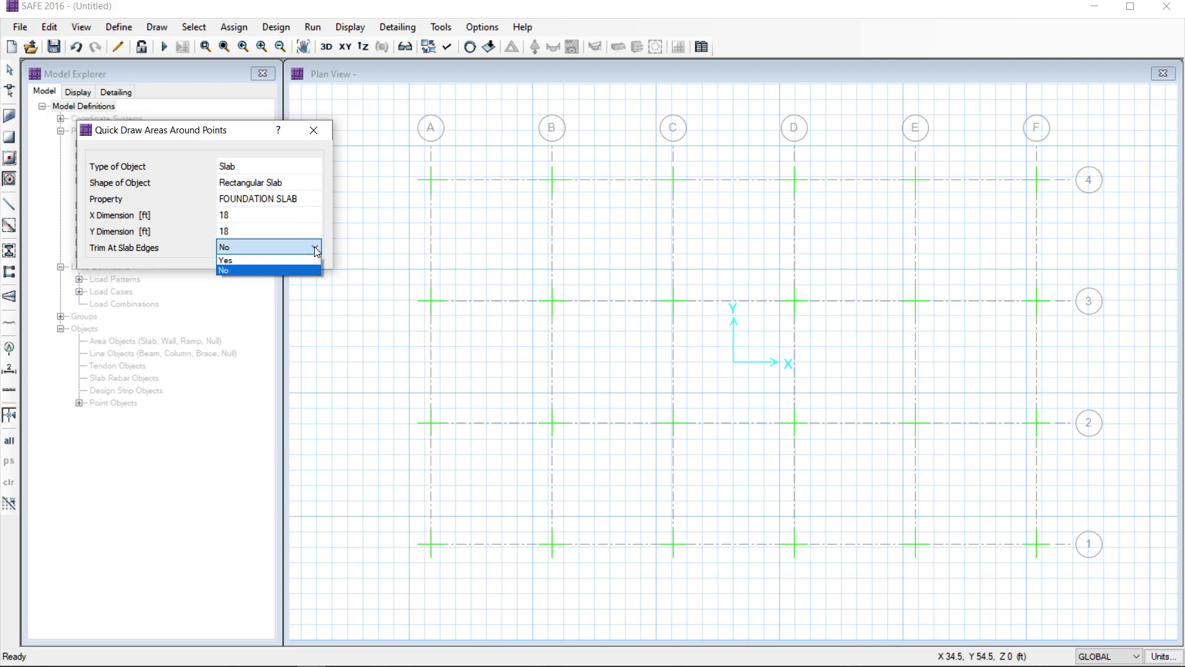
{"action": "left_click", "coordinate": [247, 260]}
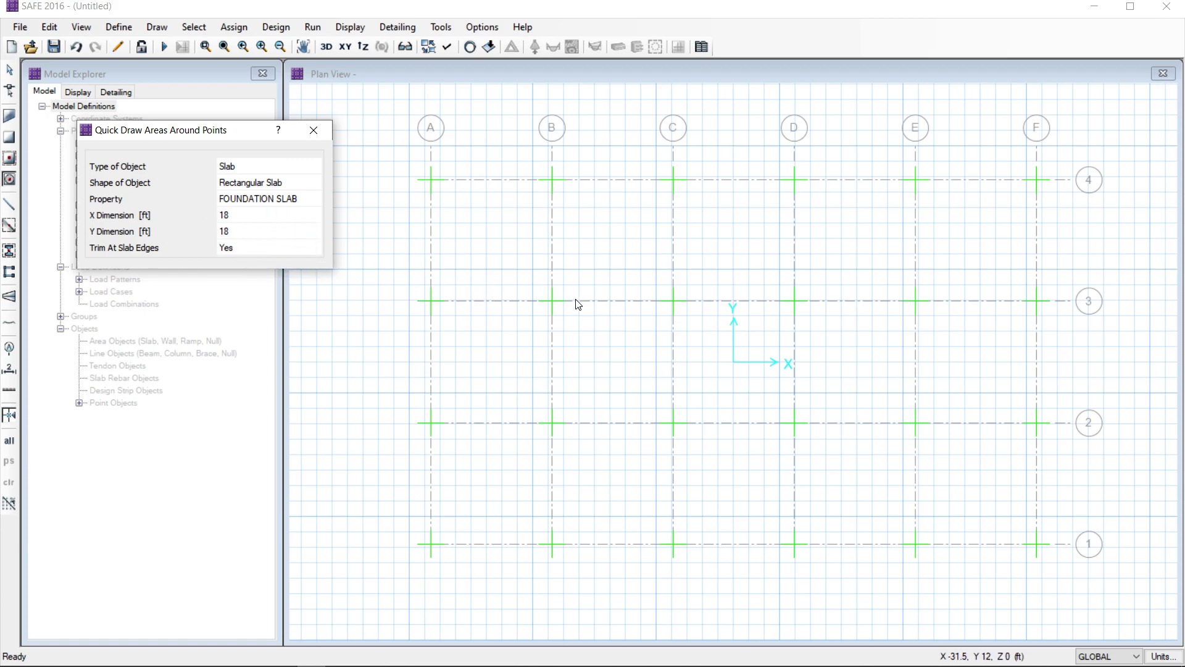
Place 18 ft square foundation slabs at the interior grid points B through E on grid lines 3 and 2.
{"action": "left_click", "coordinate": [551, 303]}
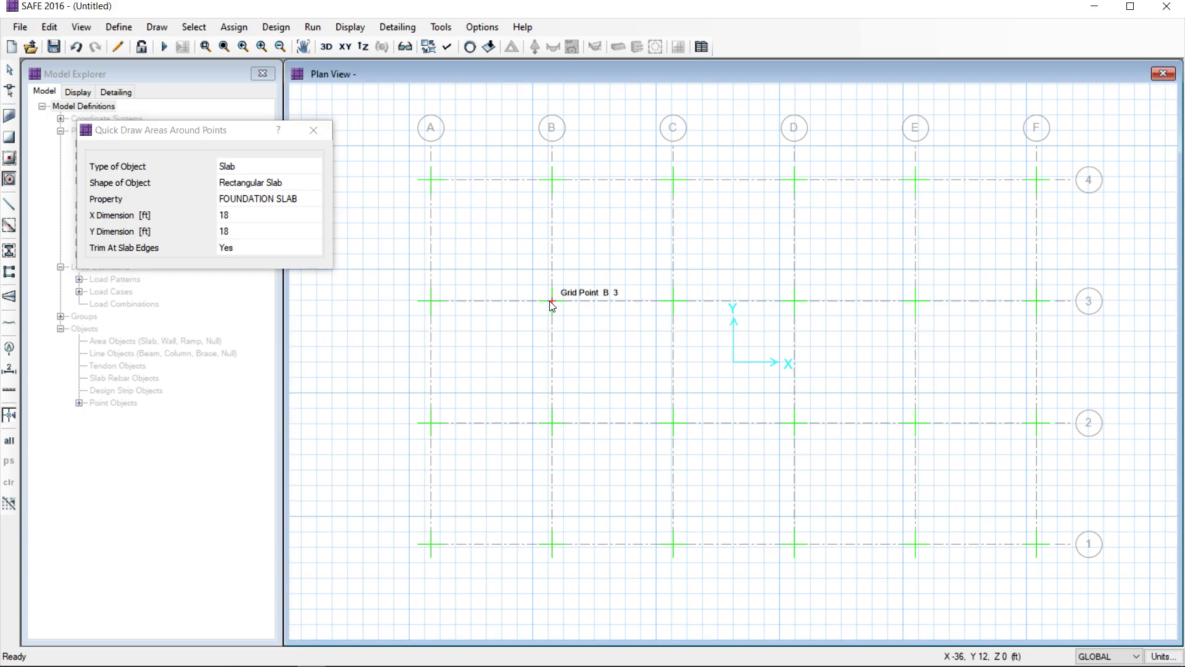
{"action": "left_click", "coordinate": [673, 301]}
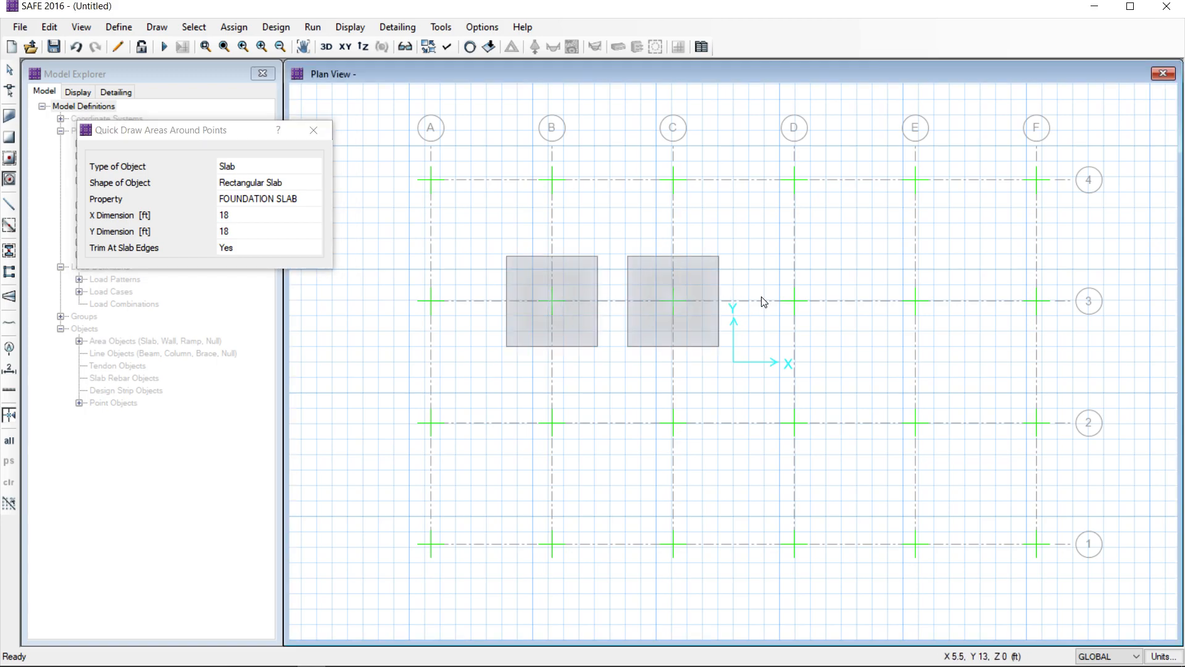
{"action": "left_click", "coordinate": [794, 300]}
{"action": "left_click", "coordinate": [916, 301]}
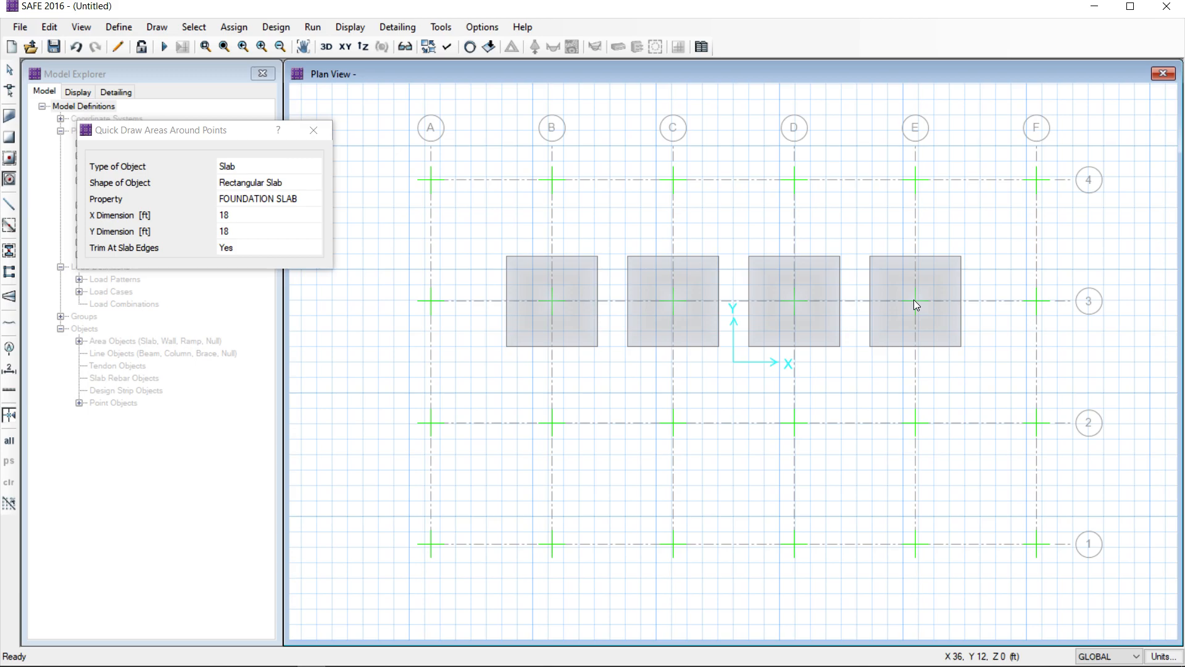
{"action": "left_click", "coordinate": [915, 424]}
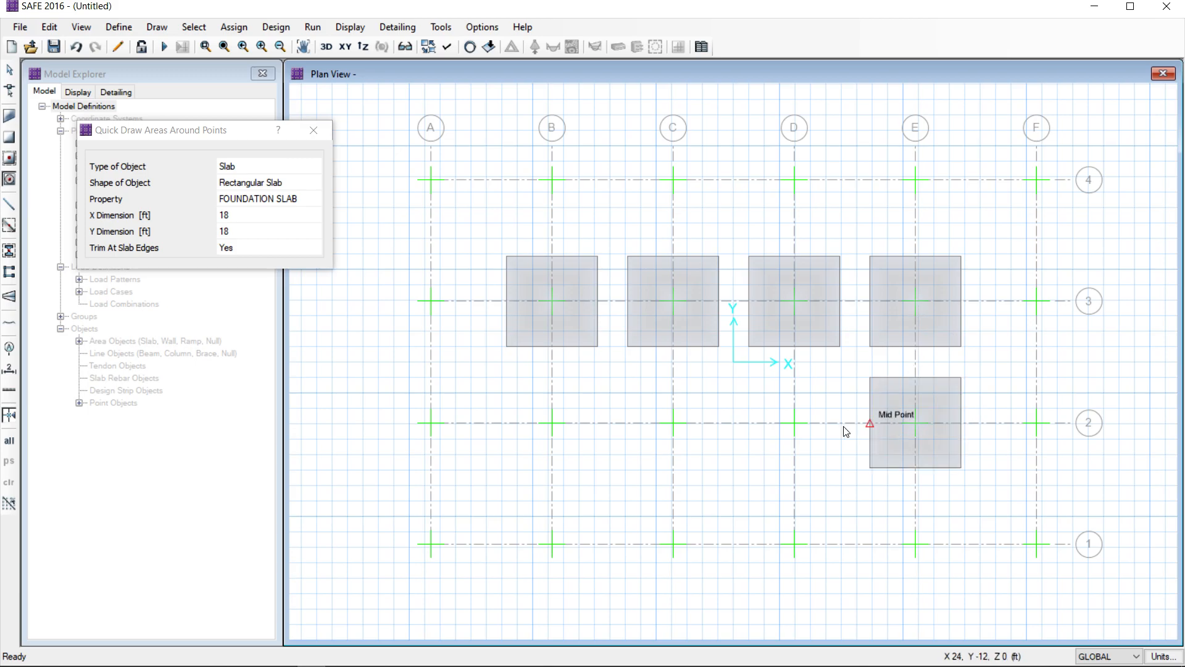
{"action": "left_click", "coordinate": [794, 423]}
{"action": "left_click", "coordinate": [674, 424]}
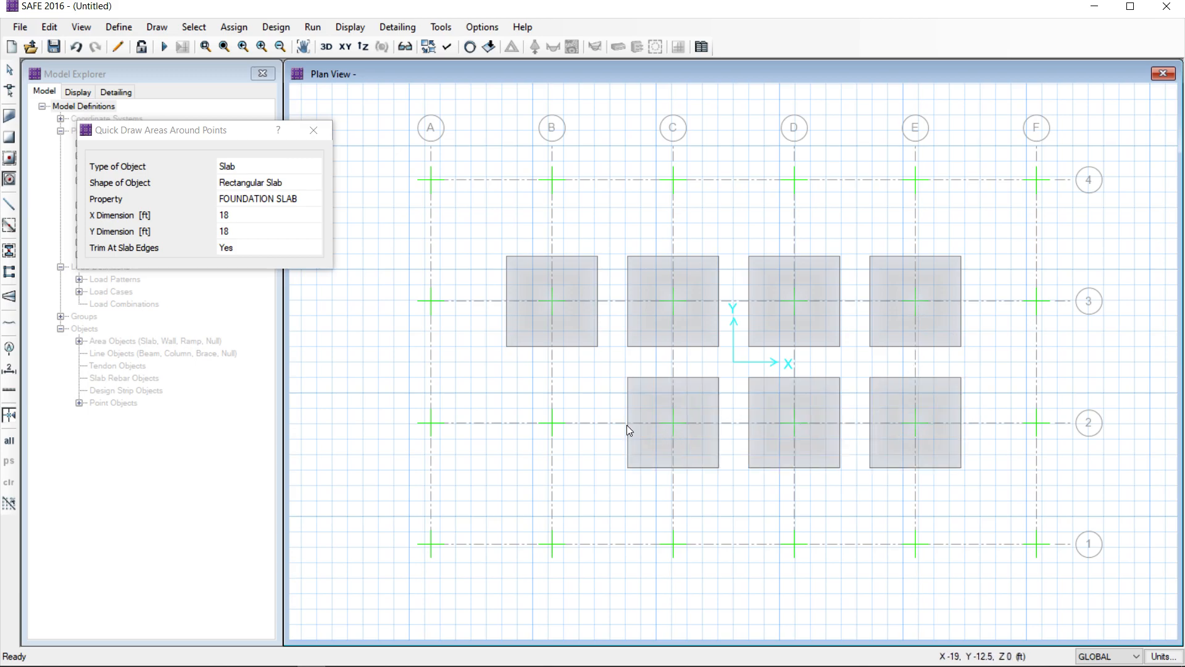
{"action": "left_click", "coordinate": [553, 423]}
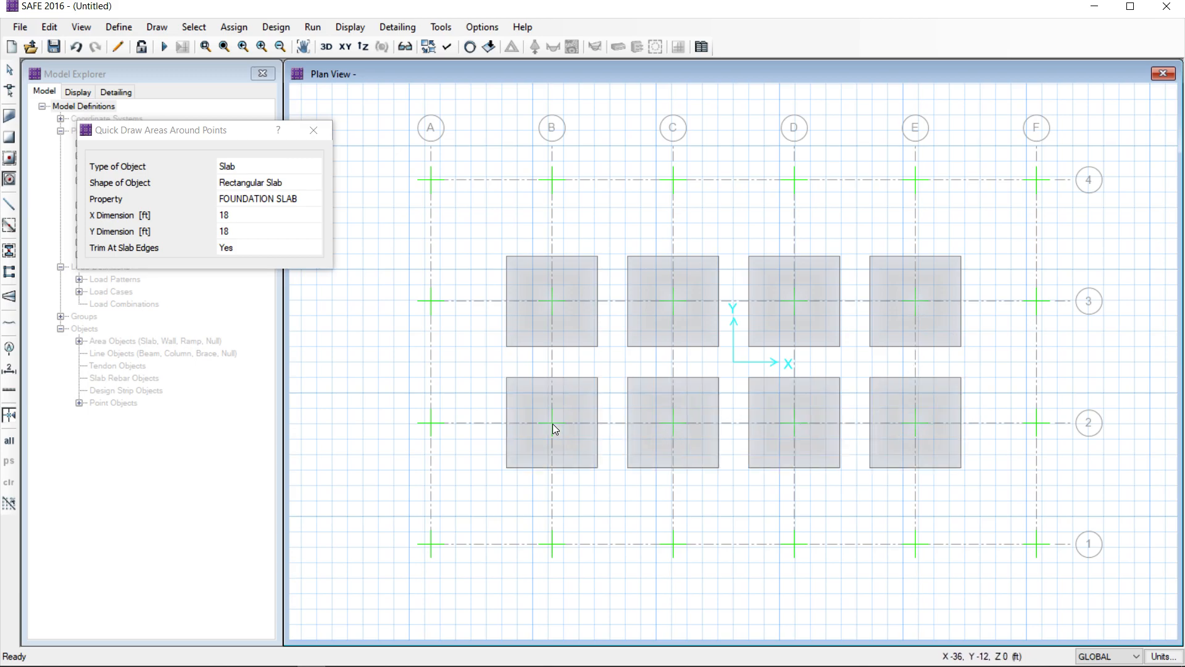
Set the quick-draw slab's X and Y dimensions to 16 ft and place footings at grid points B through E on grid line 4.
{"action": "left_click", "coordinate": [248, 216]}
{"action": "type", "text": "16"}
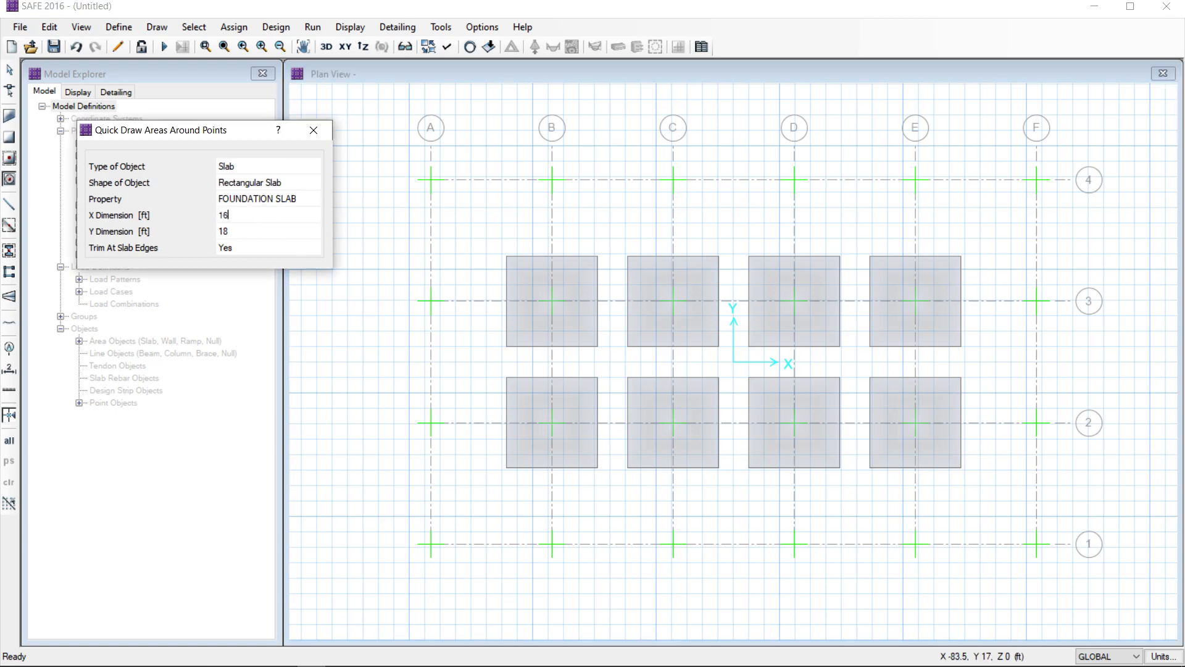
{"action": "left_click", "coordinate": [249, 233]}
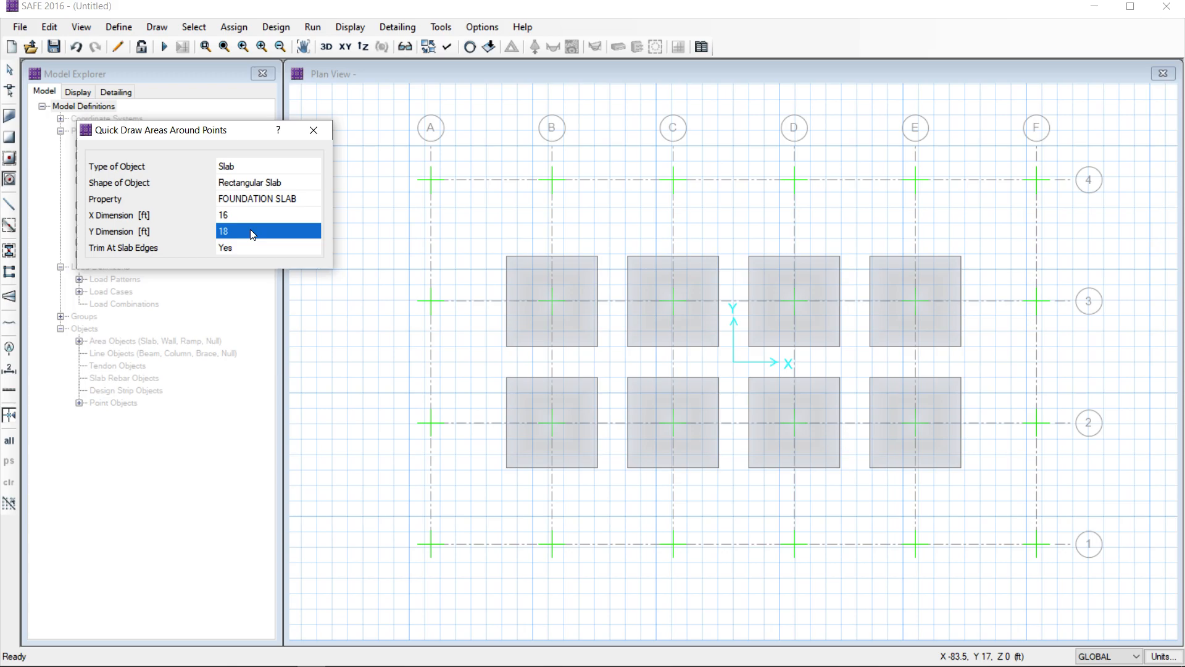
{"action": "type", "text": "1"}
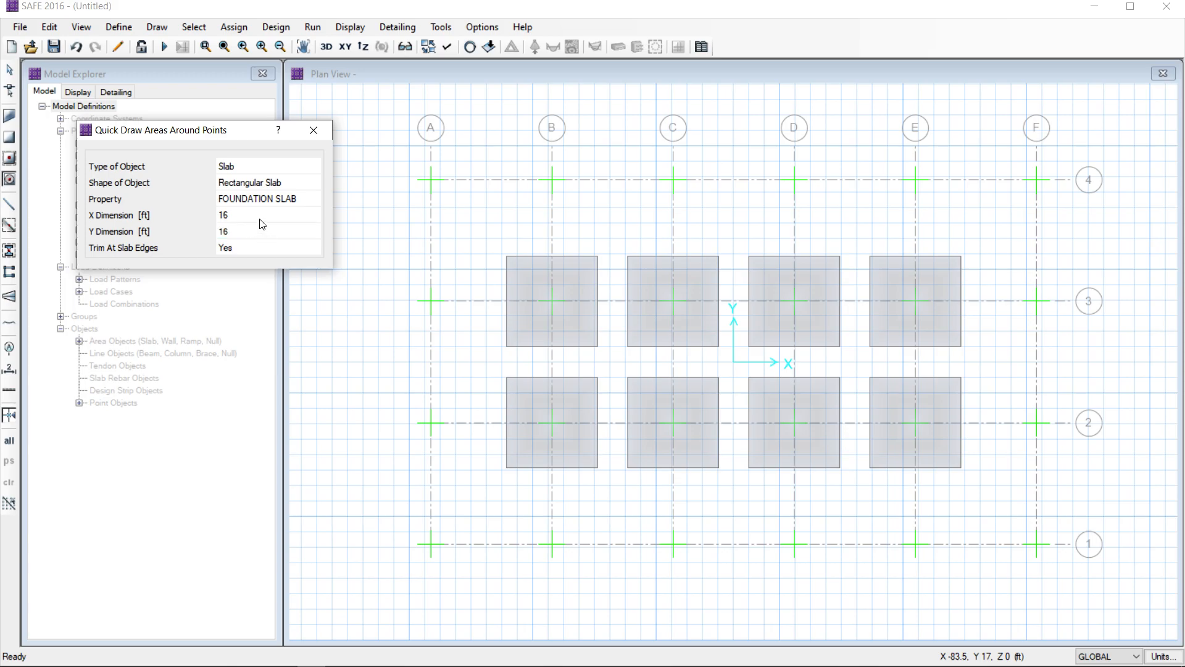
{"action": "left_click", "coordinate": [262, 217]}
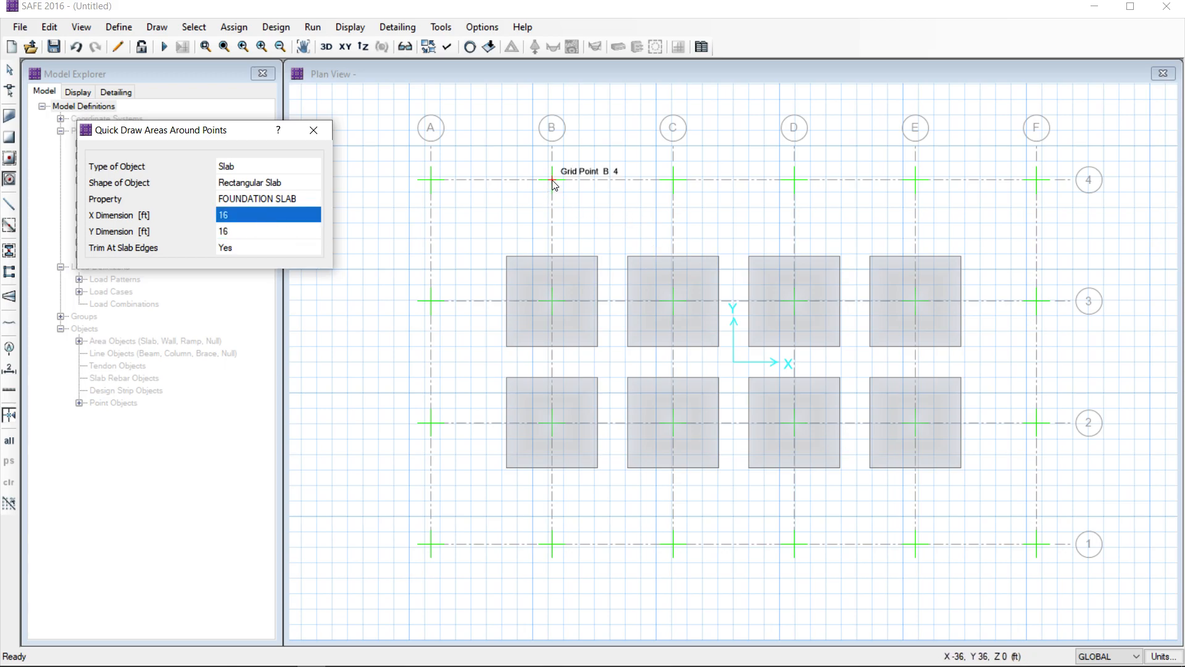
{"action": "left_click", "coordinate": [553, 180]}
{"action": "left_click", "coordinate": [672, 179]}
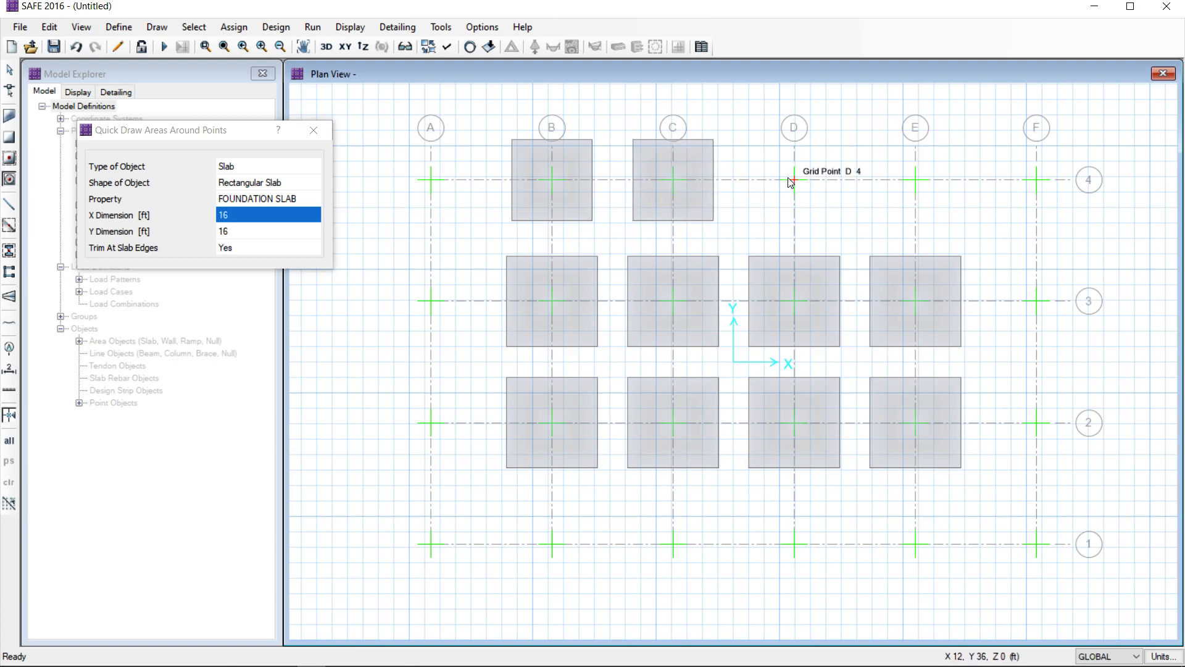
{"action": "left_click", "coordinate": [794, 180]}
{"action": "left_click", "coordinate": [915, 180]}
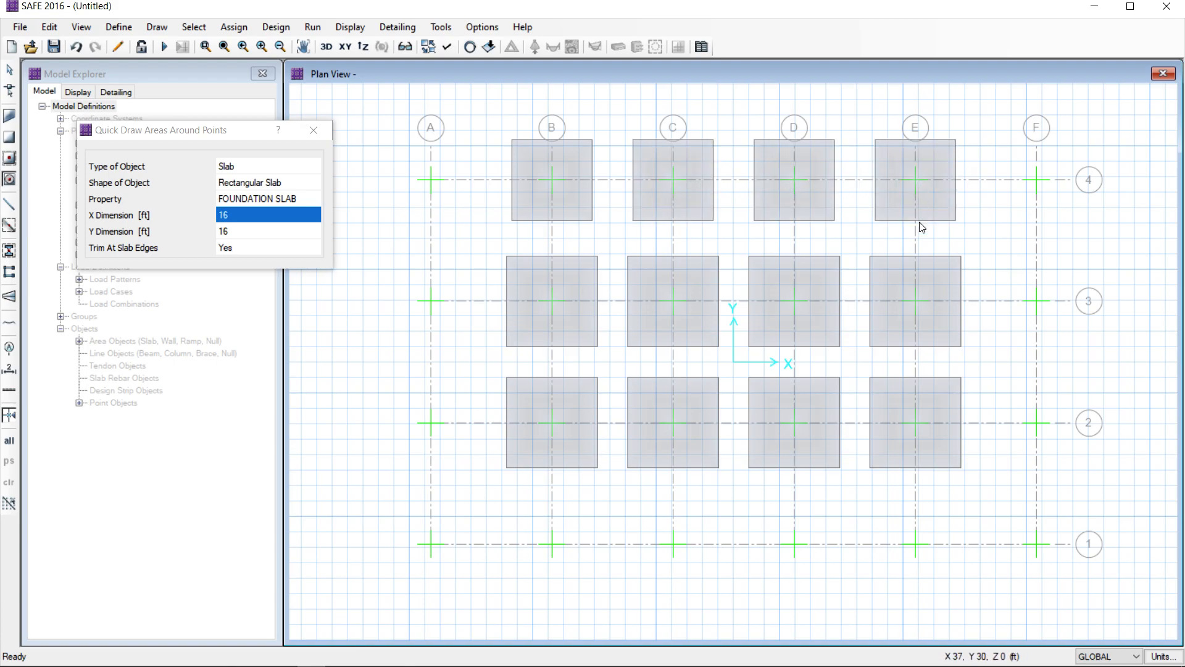
Place 16 ft square footings at grid points B through E on grid line 1.
{"action": "left_click", "coordinate": [915, 544]}
{"action": "left_click", "coordinate": [794, 544]}
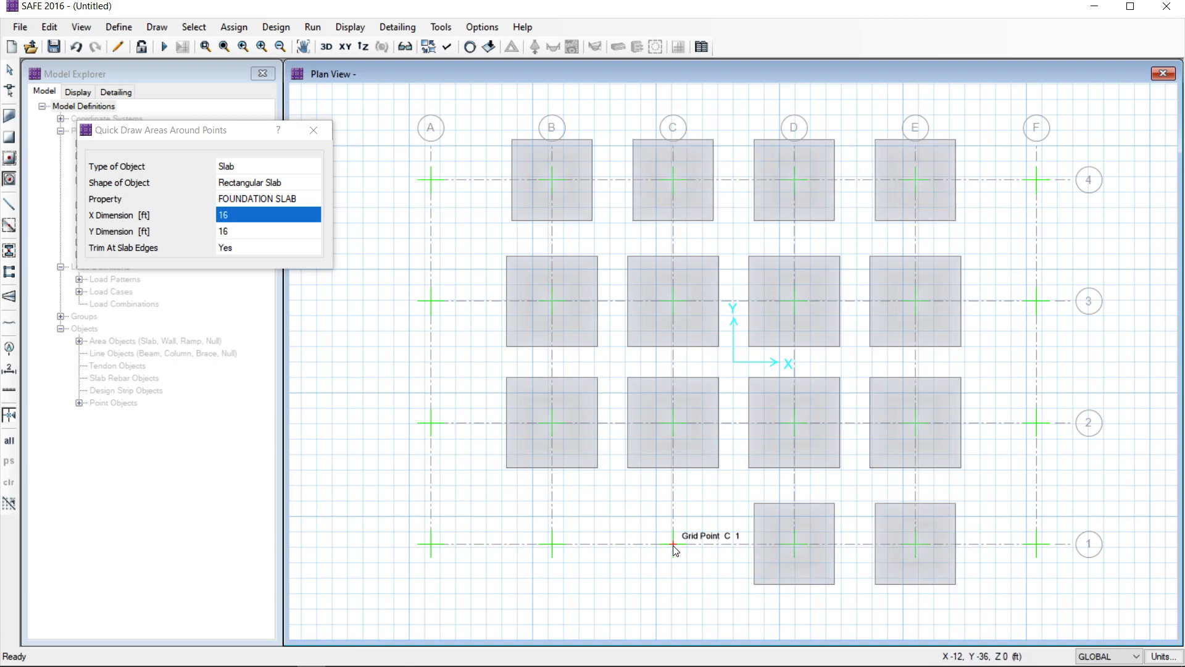
{"action": "left_click", "coordinate": [673, 543]}
{"action": "left_click", "coordinate": [552, 544]}
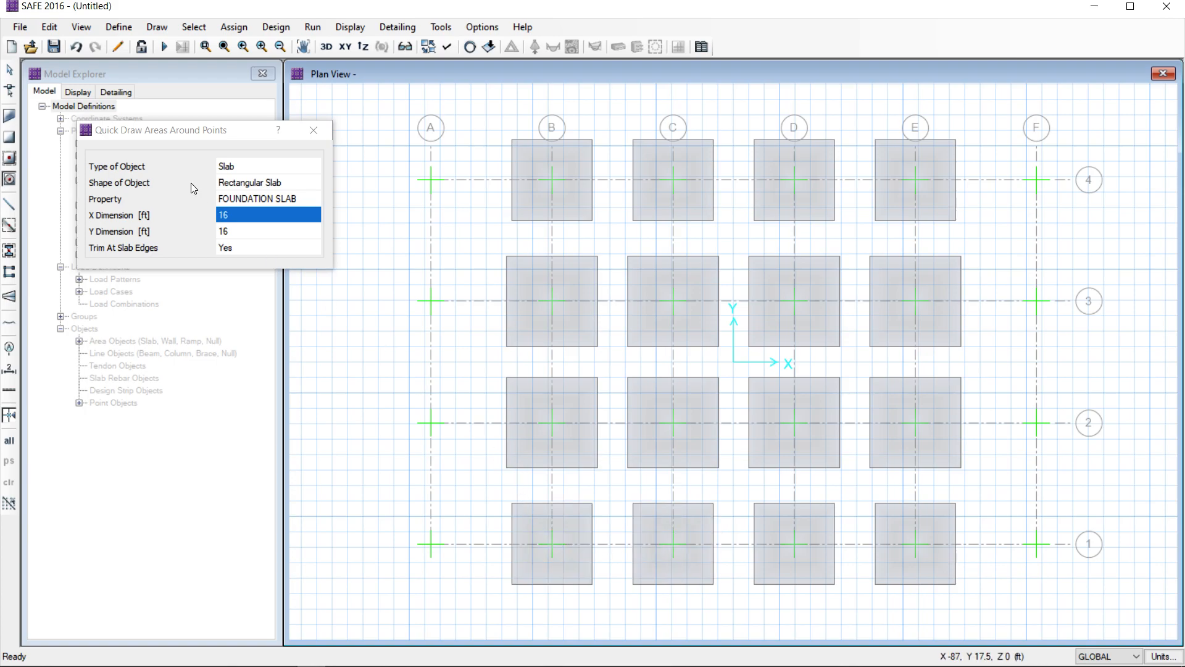
Set the quick-draw slab's X and Y dimensions to 14 ft and place footings at grid points A3, A2, F3 and F2.
{"action": "left_click", "coordinate": [246, 214]}
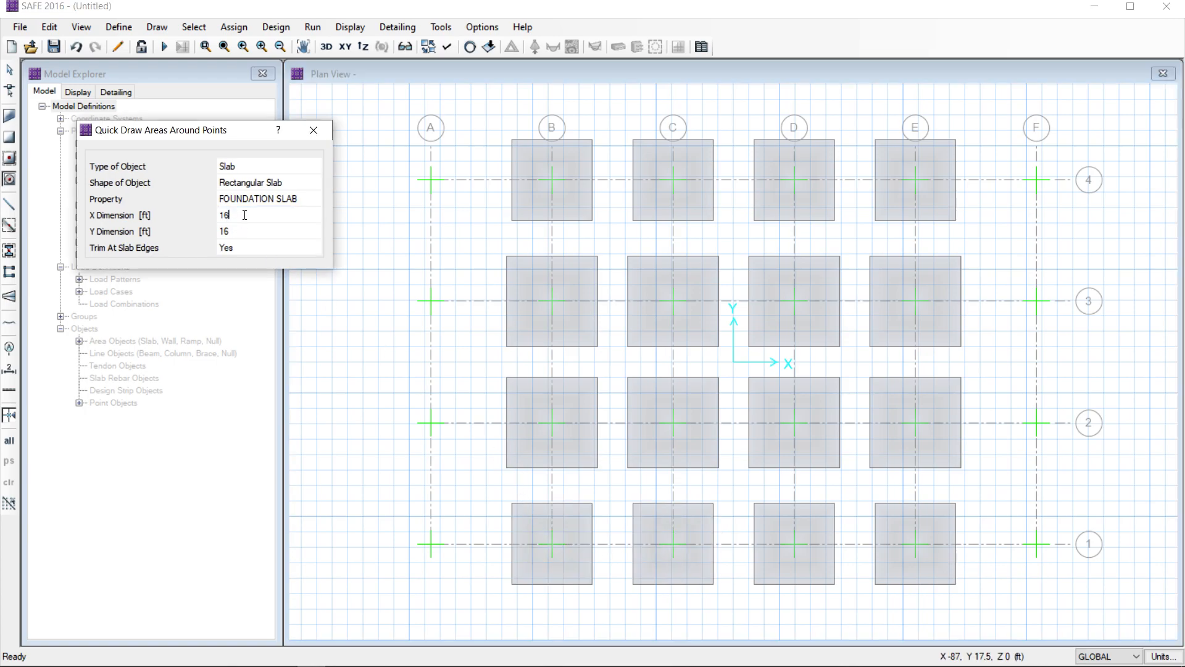
{"action": "type", "text": "1"}
{"action": "left_click", "coordinate": [250, 228]}
{"action": "type", "text": "1"}
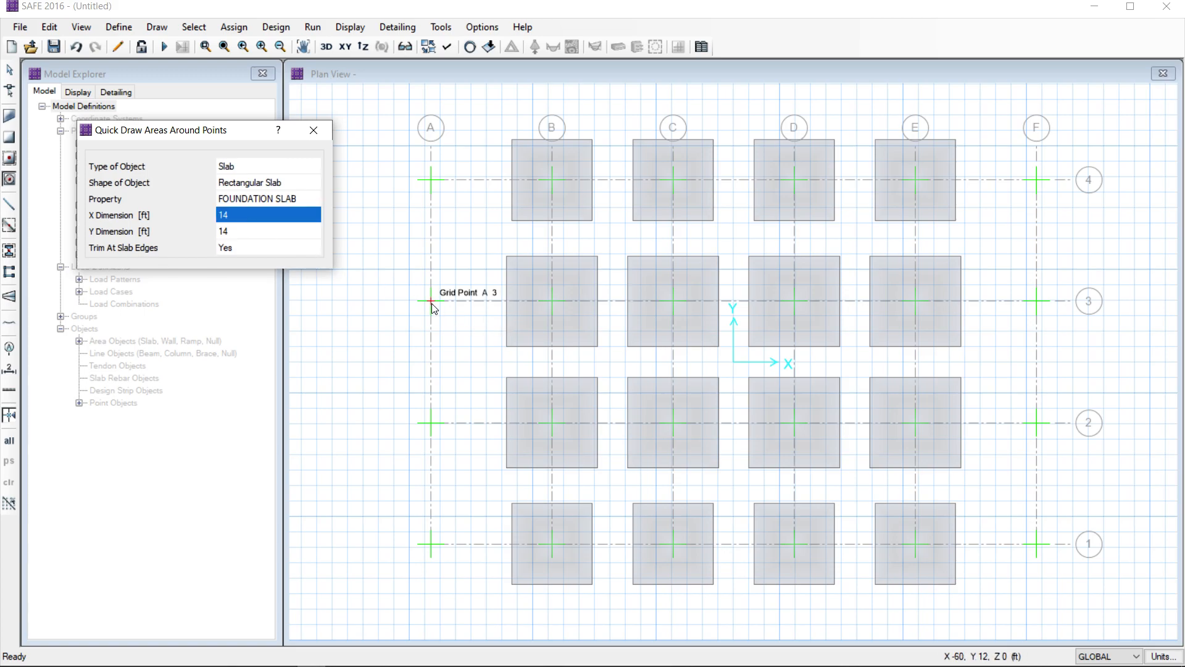
{"action": "left_click", "coordinate": [433, 302]}
{"action": "left_click", "coordinate": [431, 424]}
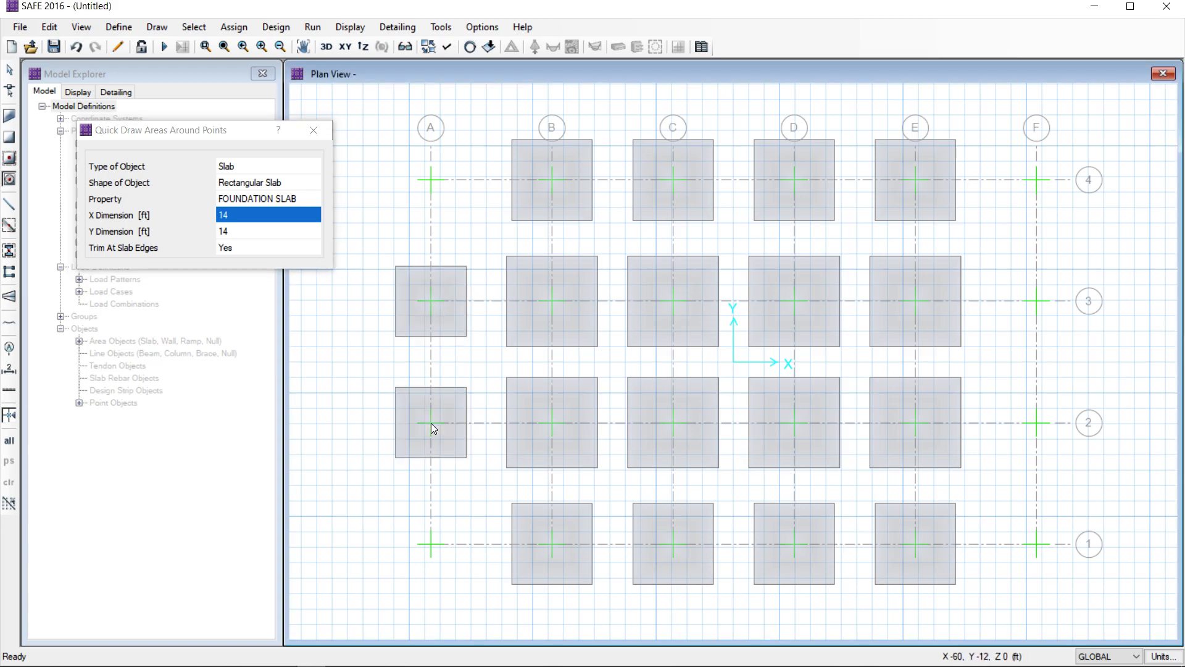
{"action": "left_click", "coordinate": [1037, 300]}
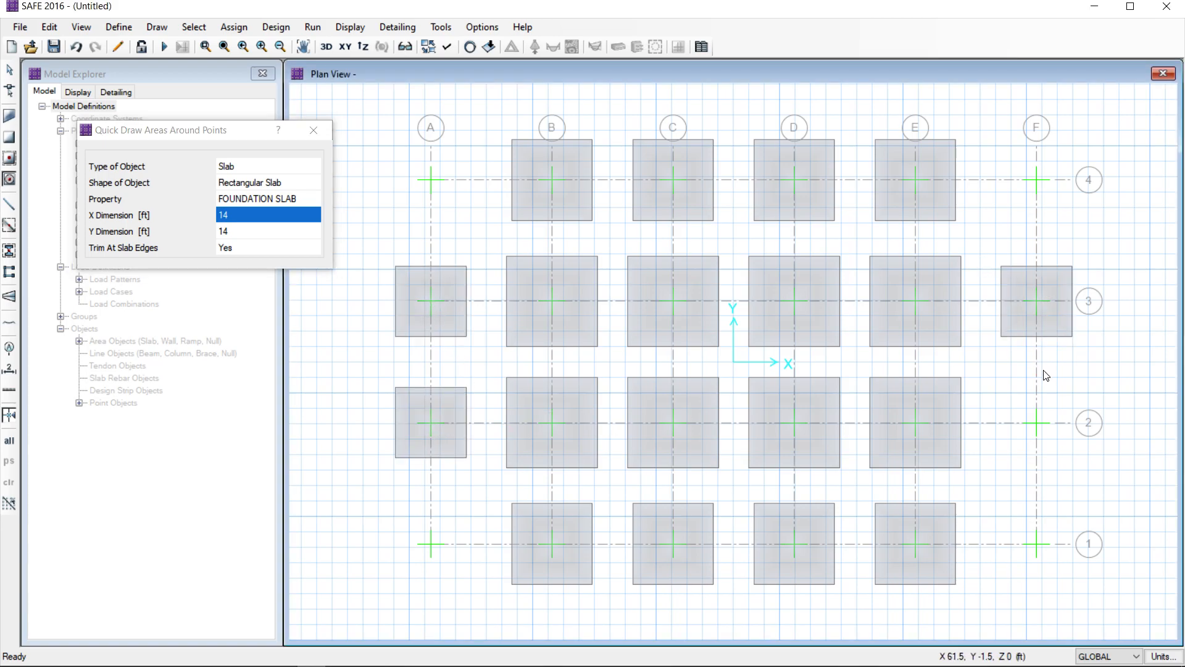
{"action": "left_click", "coordinate": [1039, 422]}
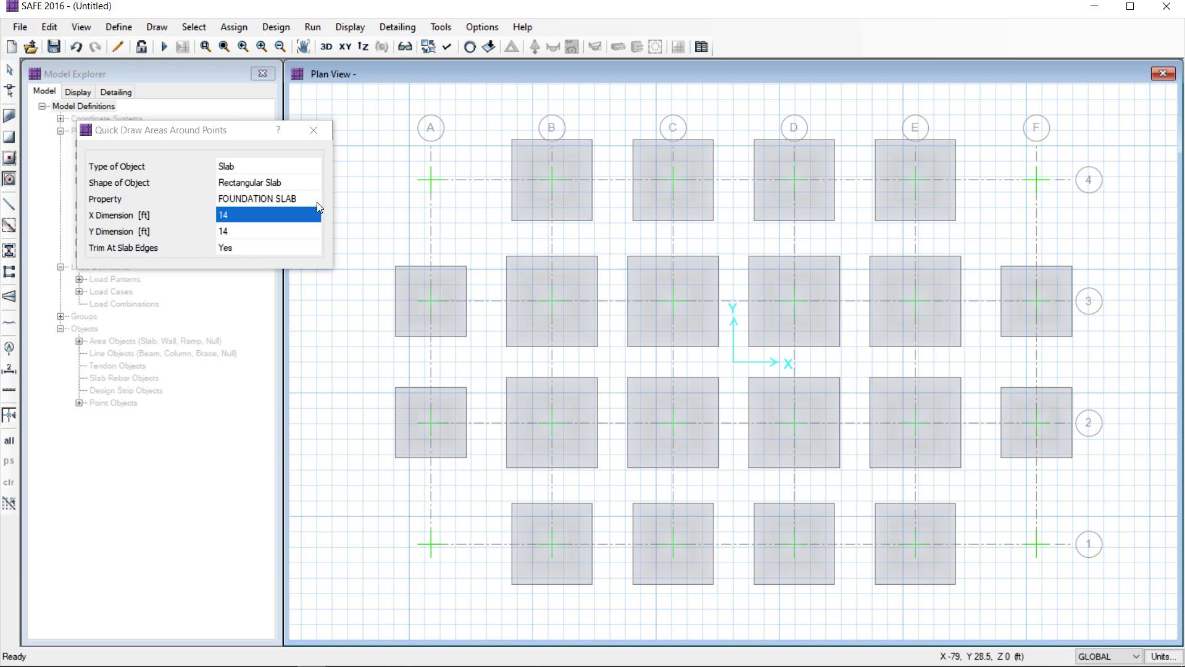
Set the quick-draw slab's X and Y dimensions to 12 ft and place footings at the four corner grid points A4, A1, F4 and F1.
{"action": "left_click", "coordinate": [256, 234]}
{"action": "left_click", "coordinate": [249, 218]}
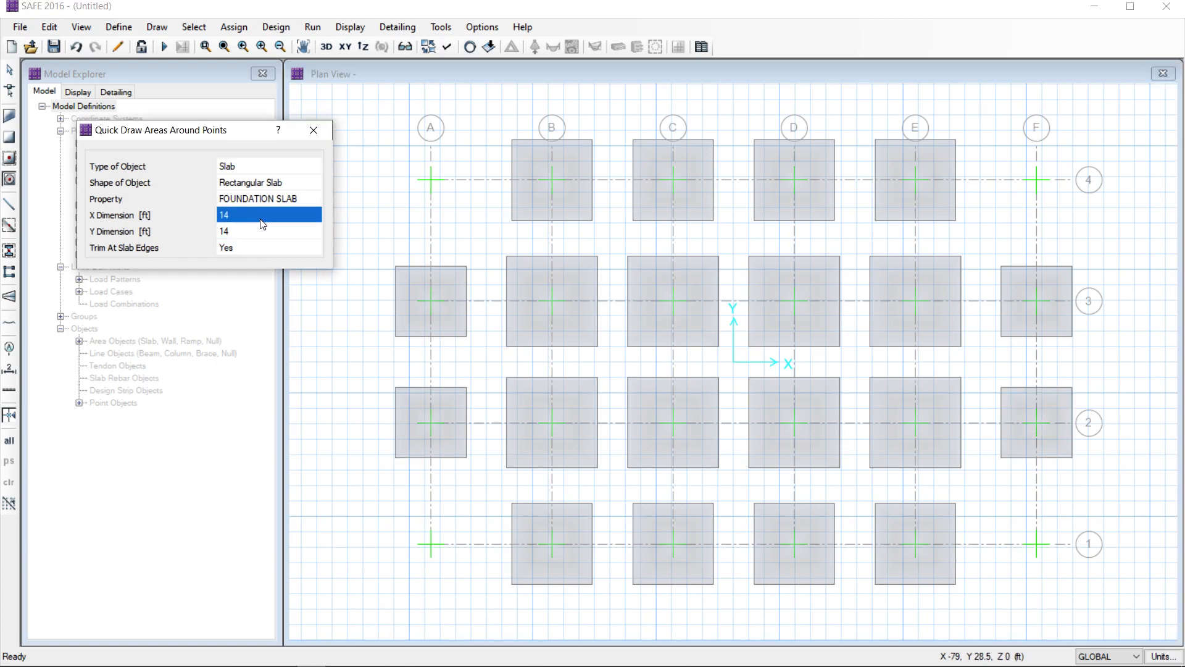
{"action": "type", "text": "1"}
{"action": "left_click", "coordinate": [251, 235]}
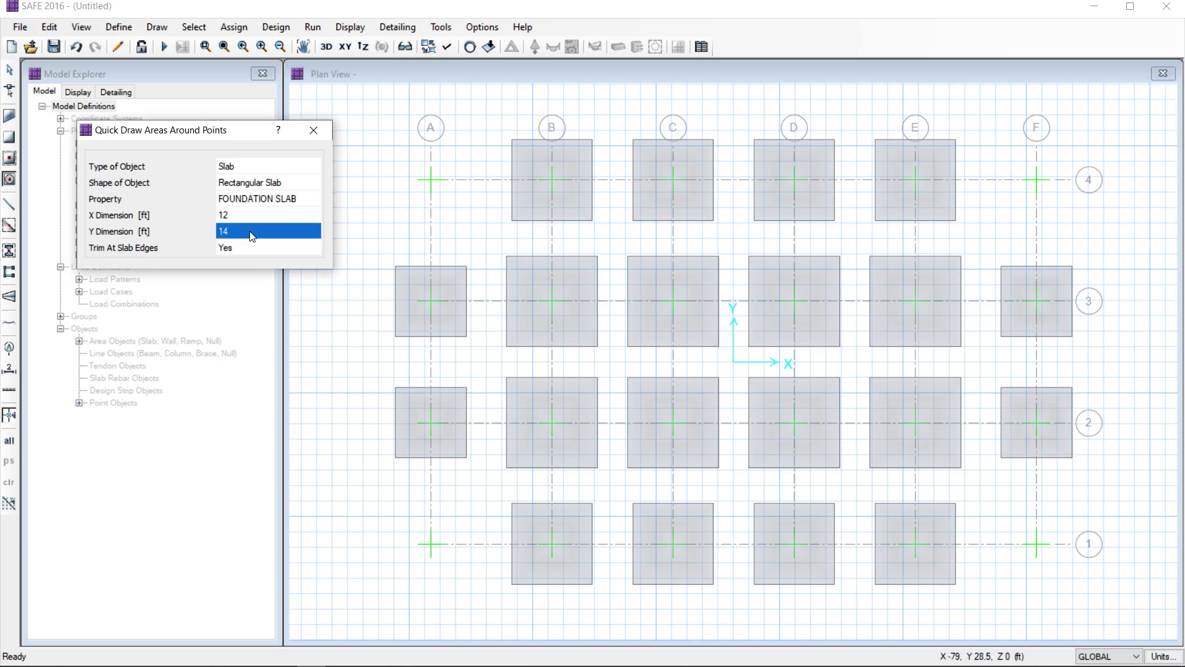
{"action": "type", "text": "12"}
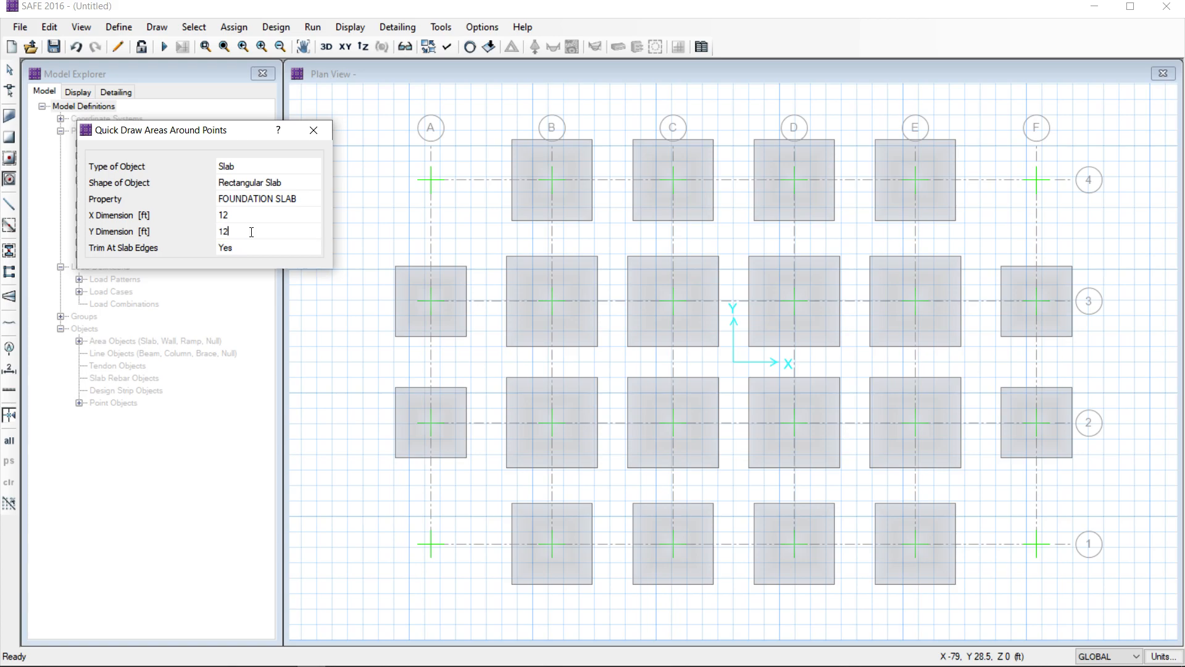
{"action": "left_click", "coordinate": [254, 214]}
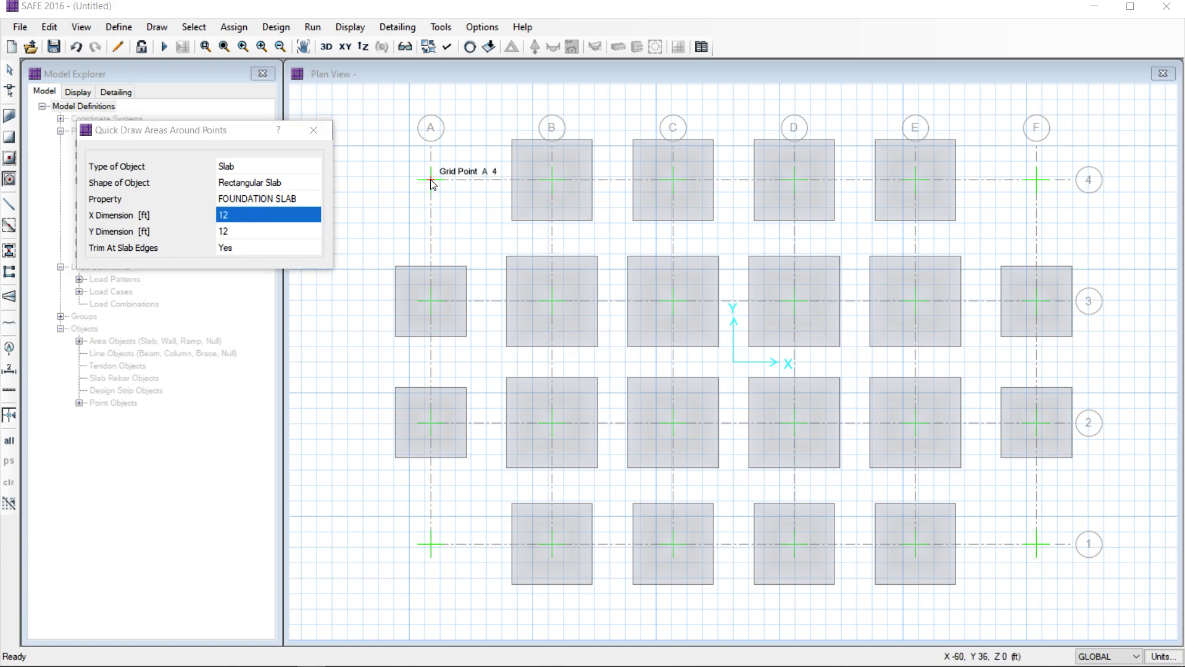
{"action": "left_click", "coordinate": [430, 180]}
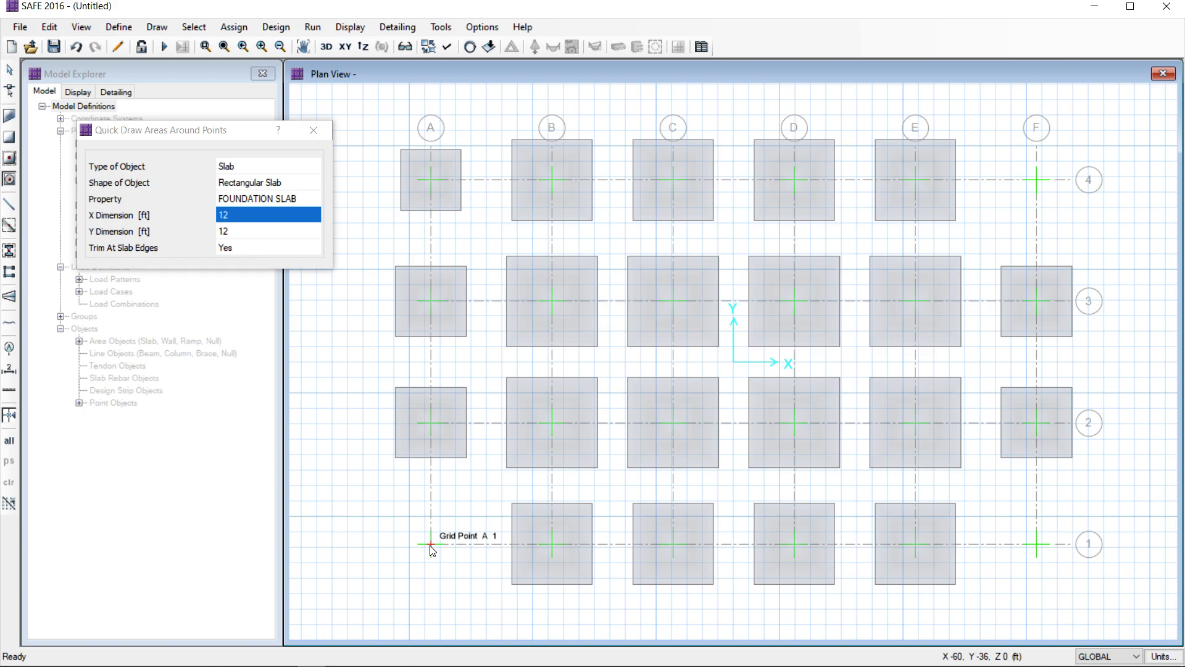
{"action": "left_click", "coordinate": [431, 544]}
{"action": "left_click", "coordinate": [1036, 180]}
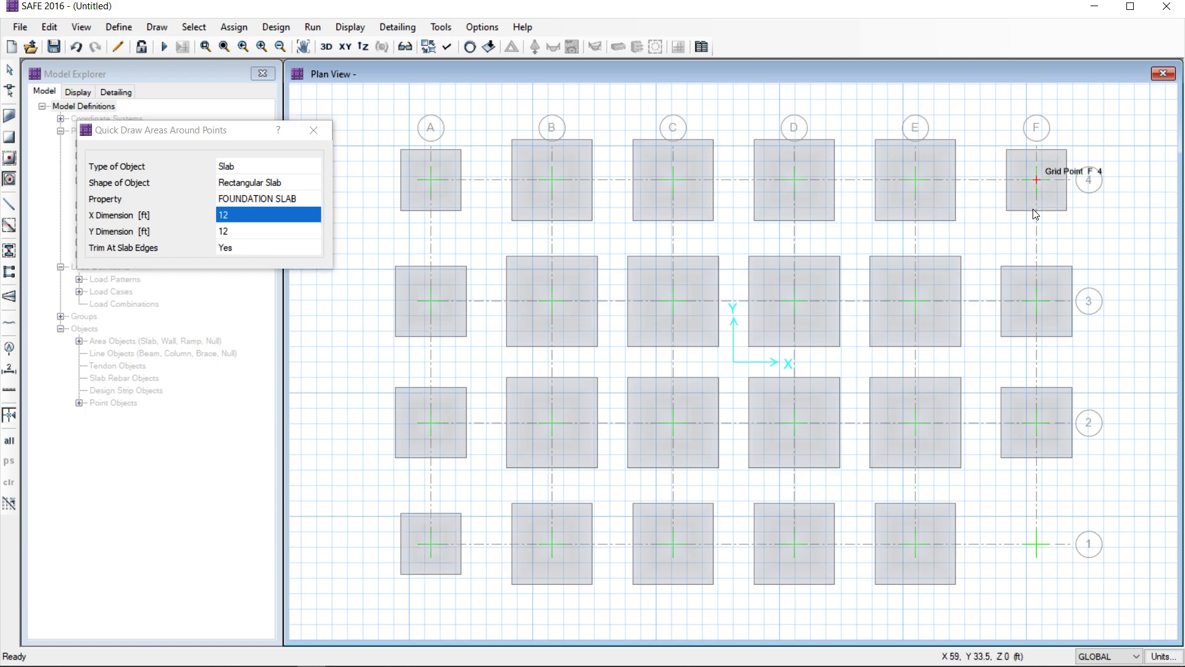
{"action": "left_click", "coordinate": [1037, 544]}
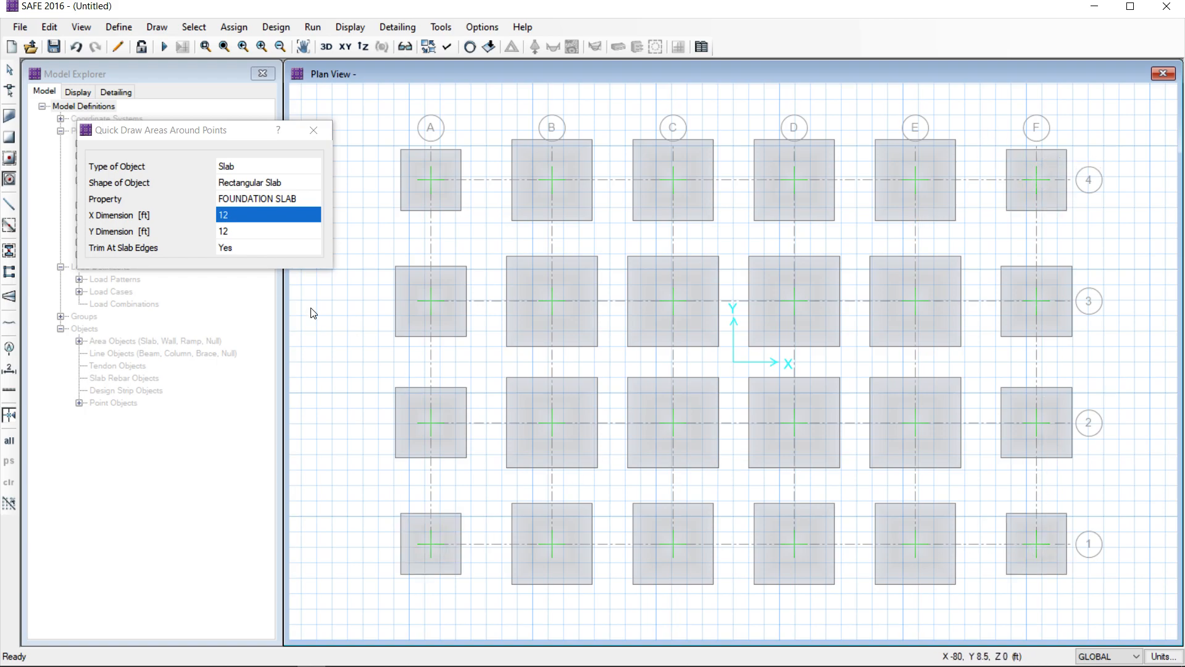
{"action": "left_click", "coordinate": [314, 131]}
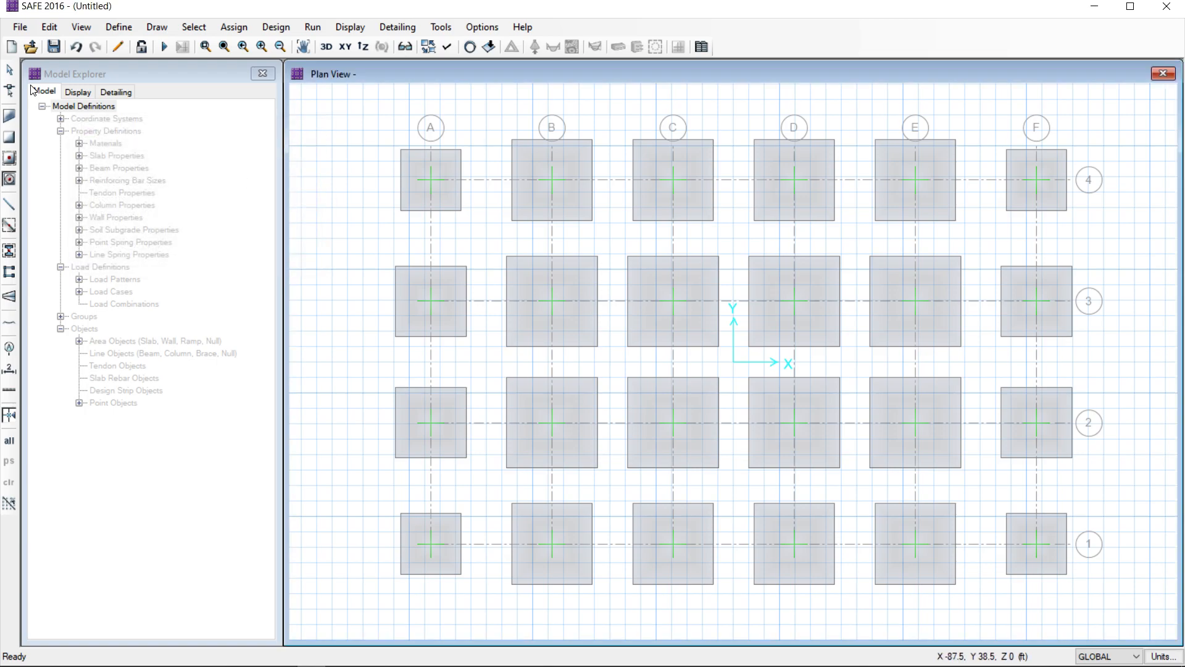
Start drawing columns with Property Below set to NONE and Property Above set to COL_INT.
{"action": "left_click", "coordinate": [9, 251]}
{"action": "mouse_move", "coordinate": [1045, 100]}
{"action": "left_mouse_down"}
{"action": "mouse_move", "coordinate": [739, 116]}
{"action": "mouse_move", "coordinate": [203, 117]}
{"action": "left_mouse_up"}
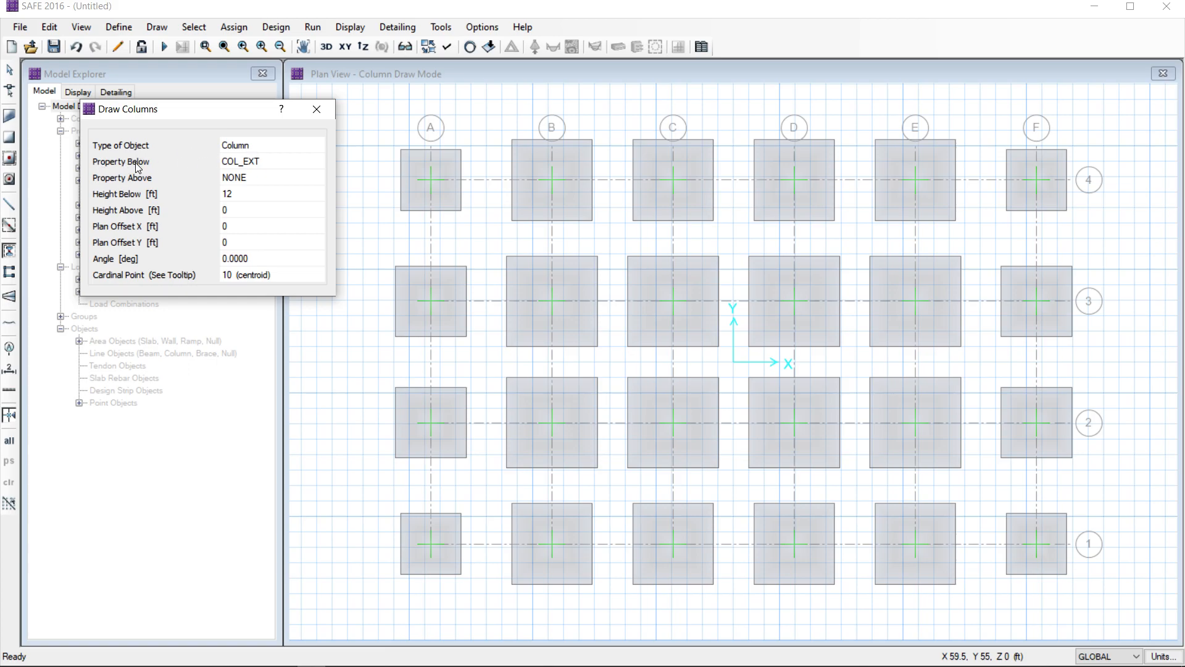
{"action": "left_click", "coordinate": [287, 162]}
{"action": "left_click", "coordinate": [318, 160]}
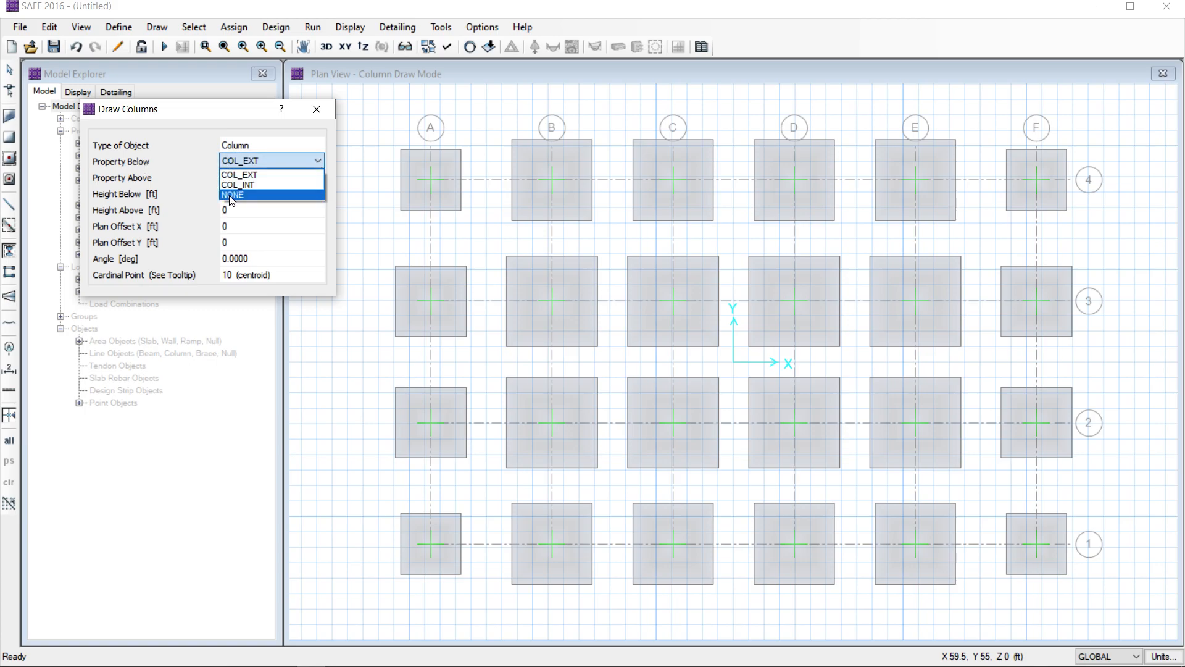
{"action": "left_click", "coordinate": [233, 194]}
{"action": "left_click", "coordinate": [279, 179]}
{"action": "left_click", "coordinate": [318, 177]}
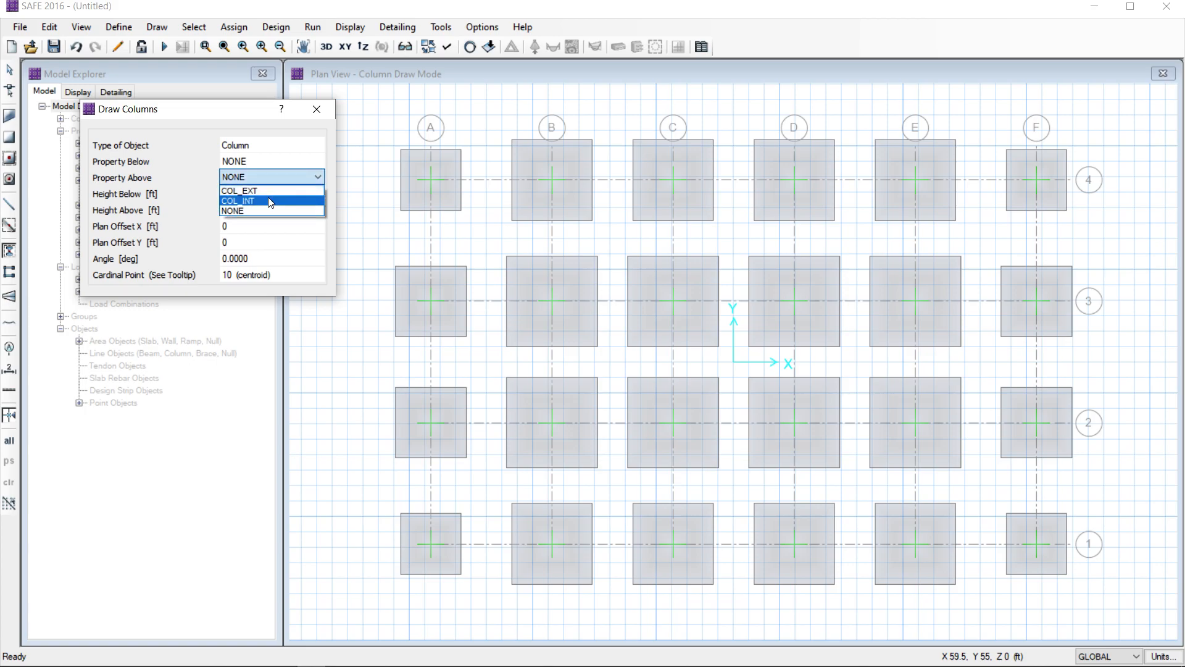
{"action": "left_click", "coordinate": [265, 202]}
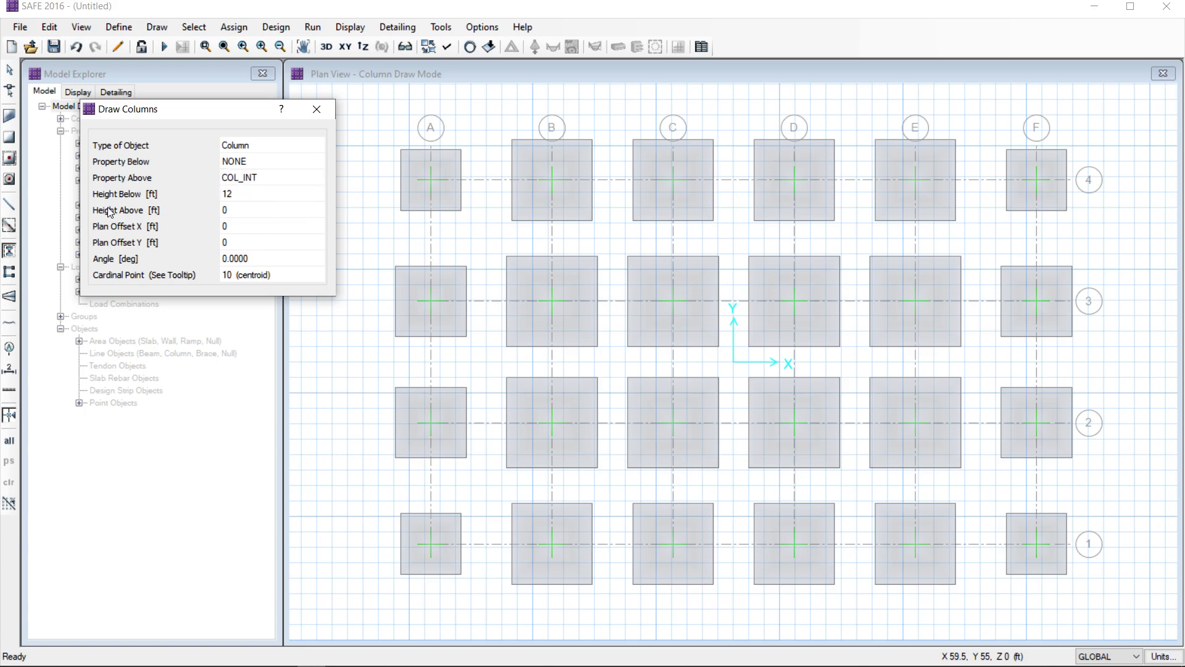
Set the columns' Height Below to 0 ft and Height Above to 6 ft.
{"action": "left_click", "coordinate": [239, 197]}
{"action": "type", "text": "0"}
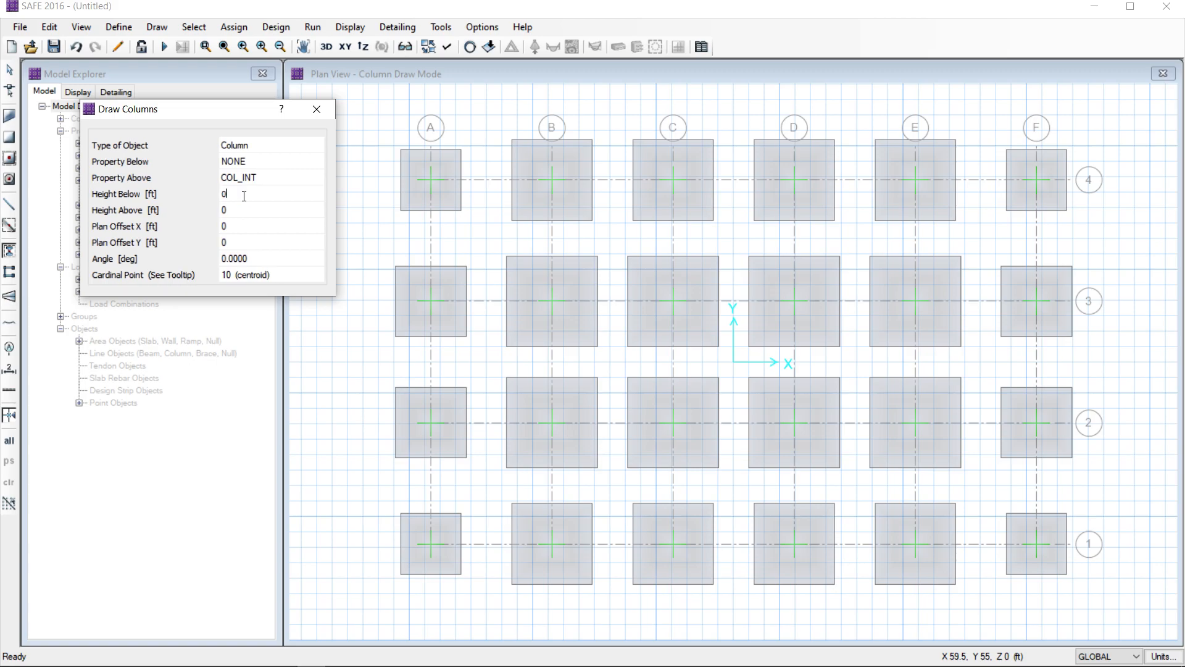
{"action": "left_click", "coordinate": [232, 212]}
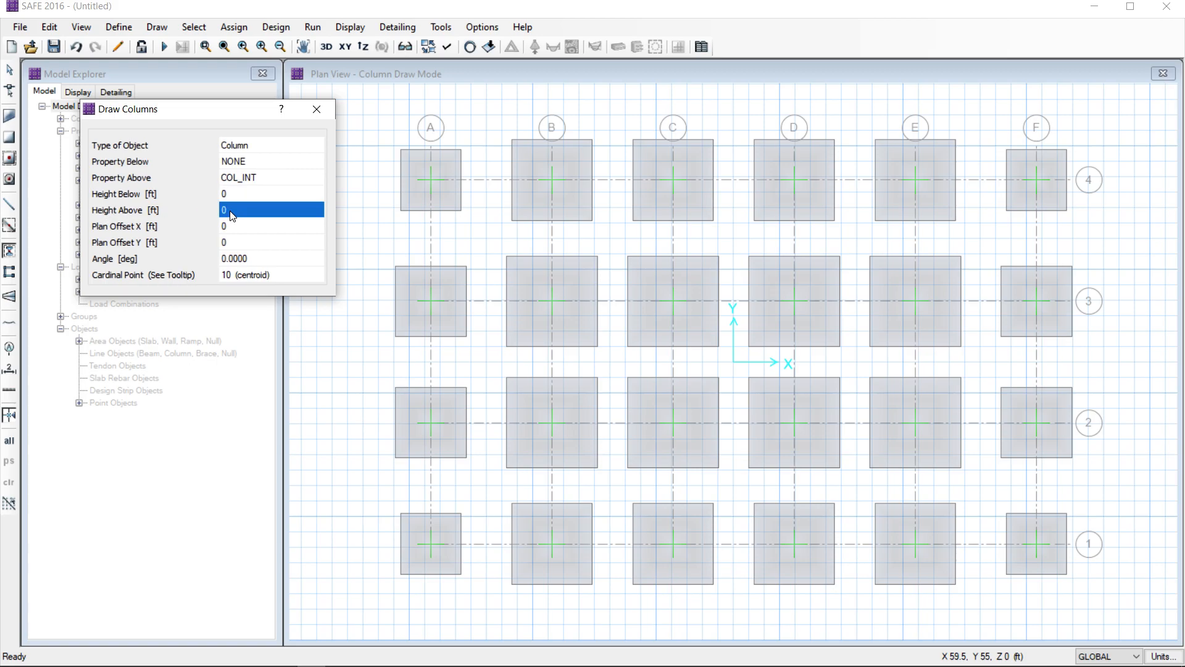
{"action": "type", "text": "6"}
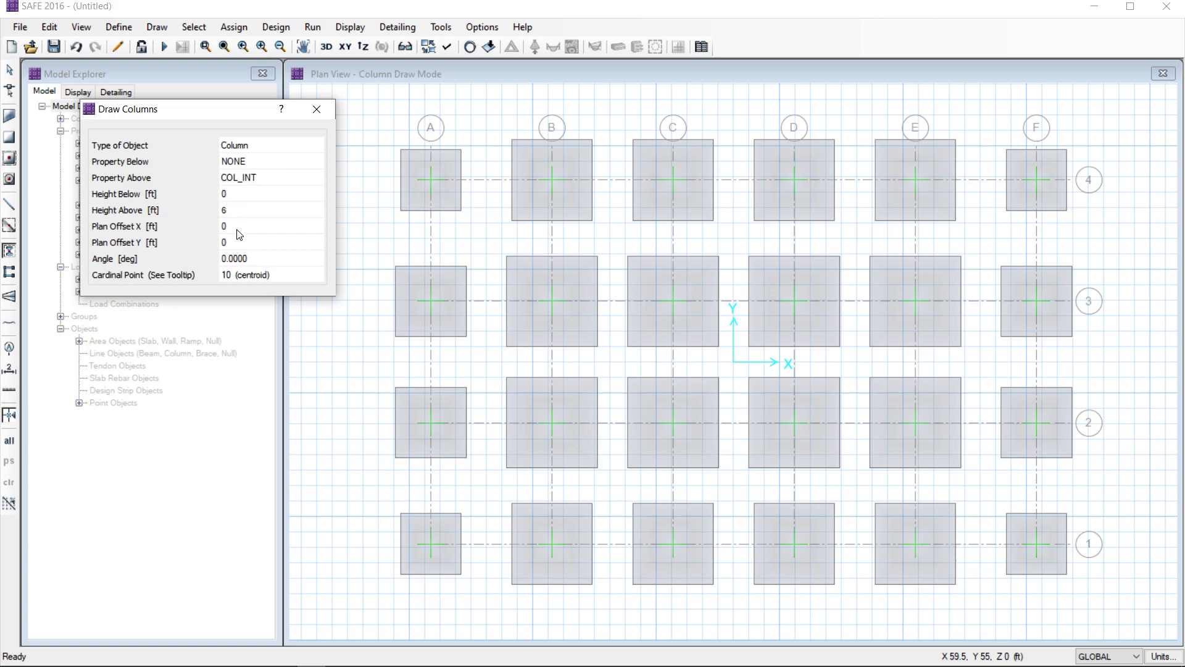
{"action": "left_click", "coordinate": [257, 196]}
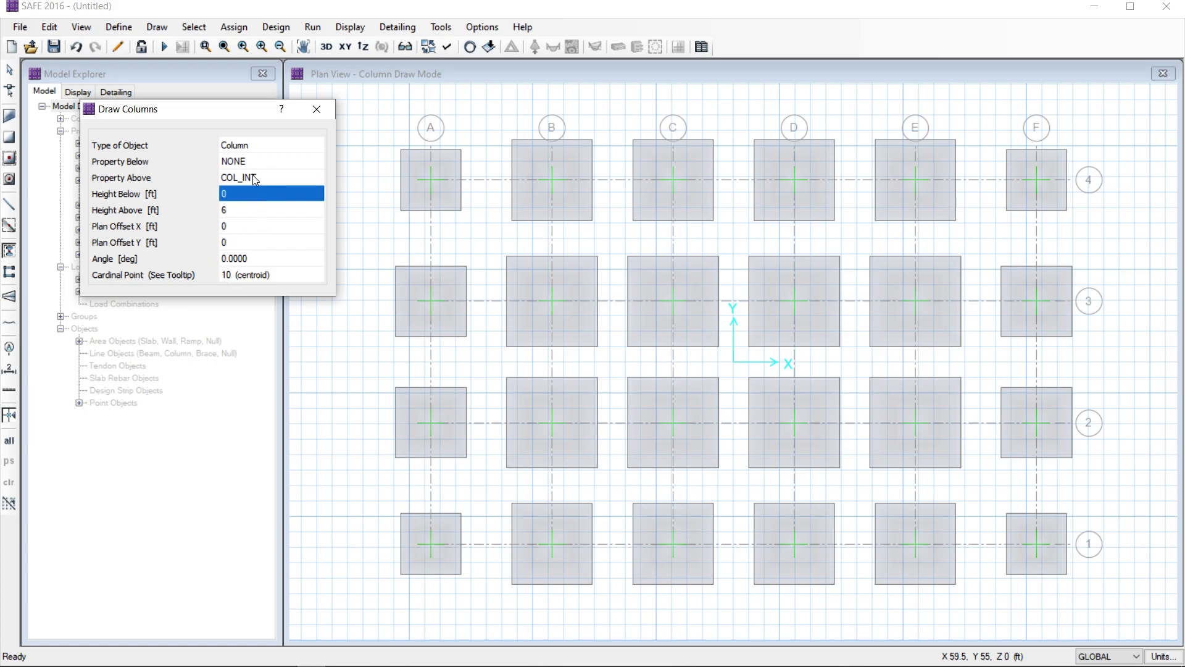
Place COL_INT columns at the eight interior grid points: B, C, D and E on grid lines 3 and 2.
{"action": "left_click", "coordinate": [553, 298]}
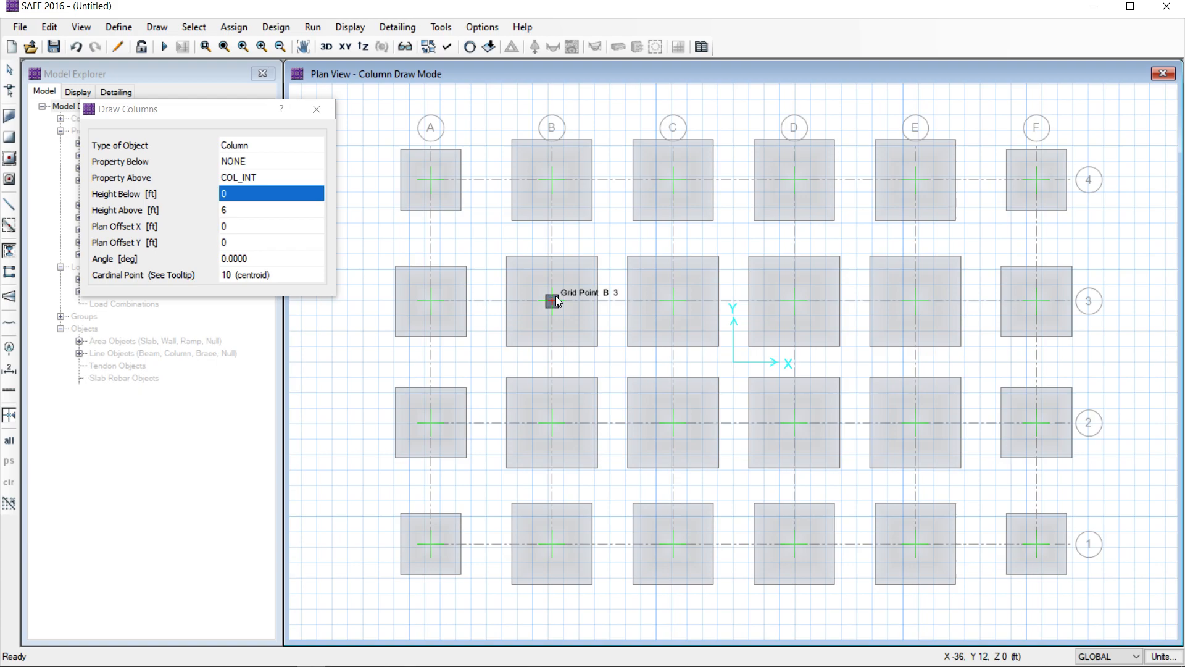
{"action": "left_click", "coordinate": [673, 300]}
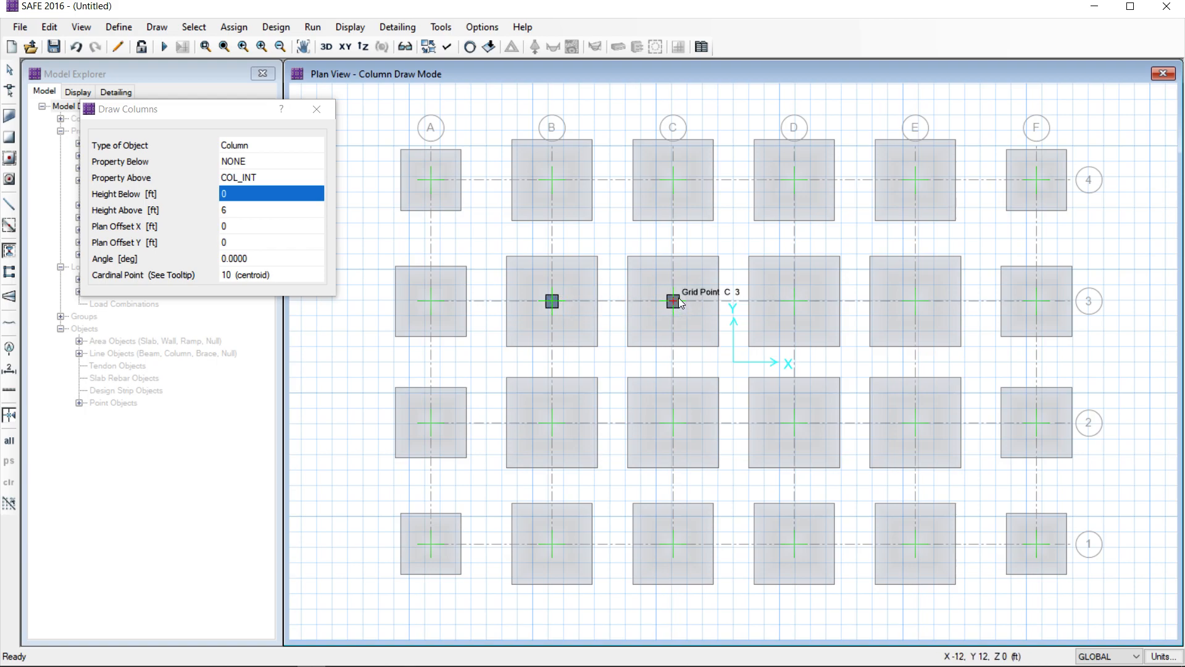
{"action": "left_click", "coordinate": [794, 301]}
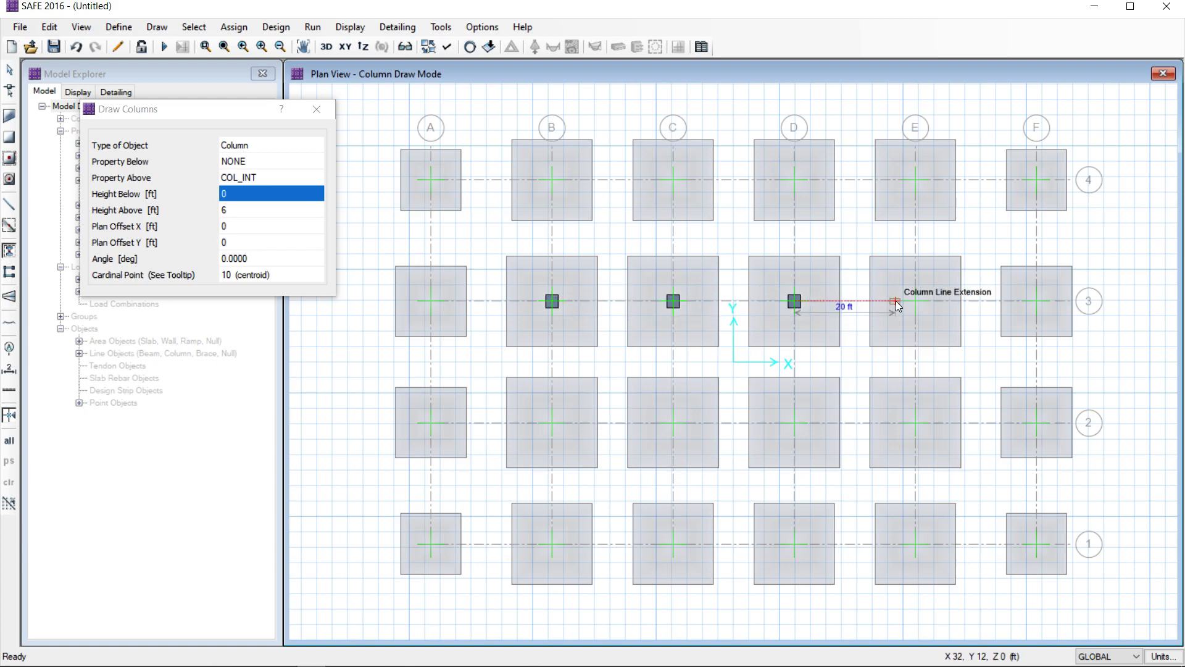
{"action": "left_click", "coordinate": [916, 300]}
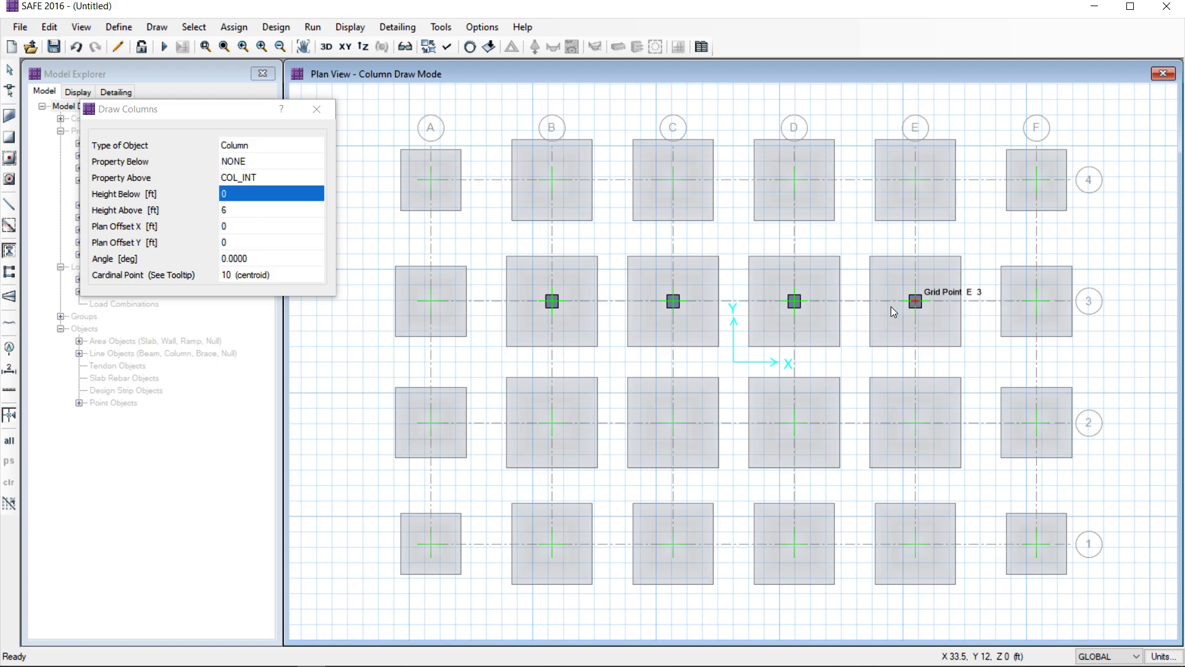
{"action": "left_click", "coordinate": [915, 424]}
{"action": "left_click", "coordinate": [794, 424]}
{"action": "left_click", "coordinate": [672, 423]}
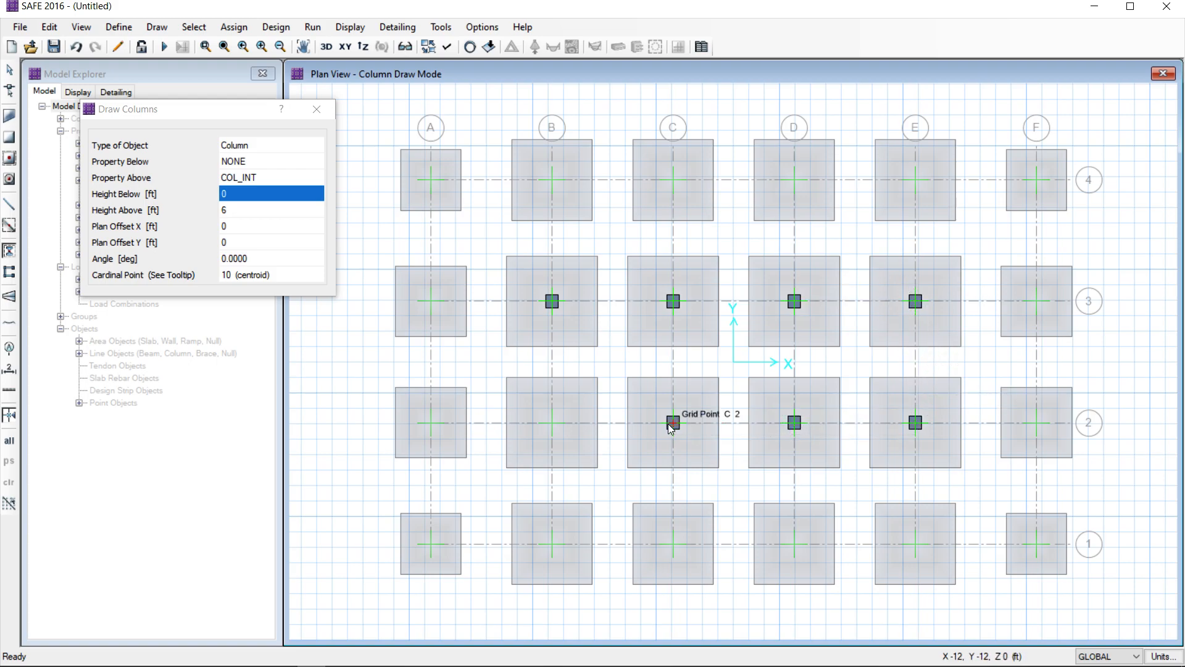
{"action": "left_click", "coordinate": [551, 423]}
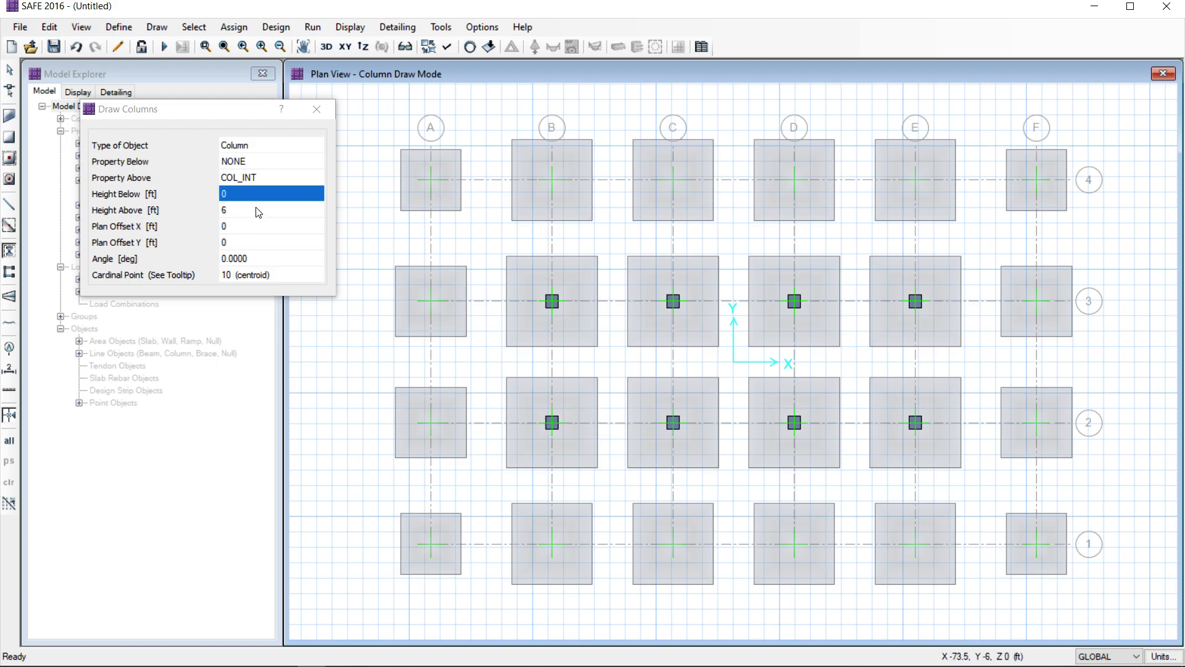
Set Property Above to COL_EXT and place columns along grid line 4 at points A through F.
{"action": "left_click", "coordinate": [288, 177]}
{"action": "left_click", "coordinate": [317, 178]}
{"action": "left_click", "coordinate": [264, 191]}
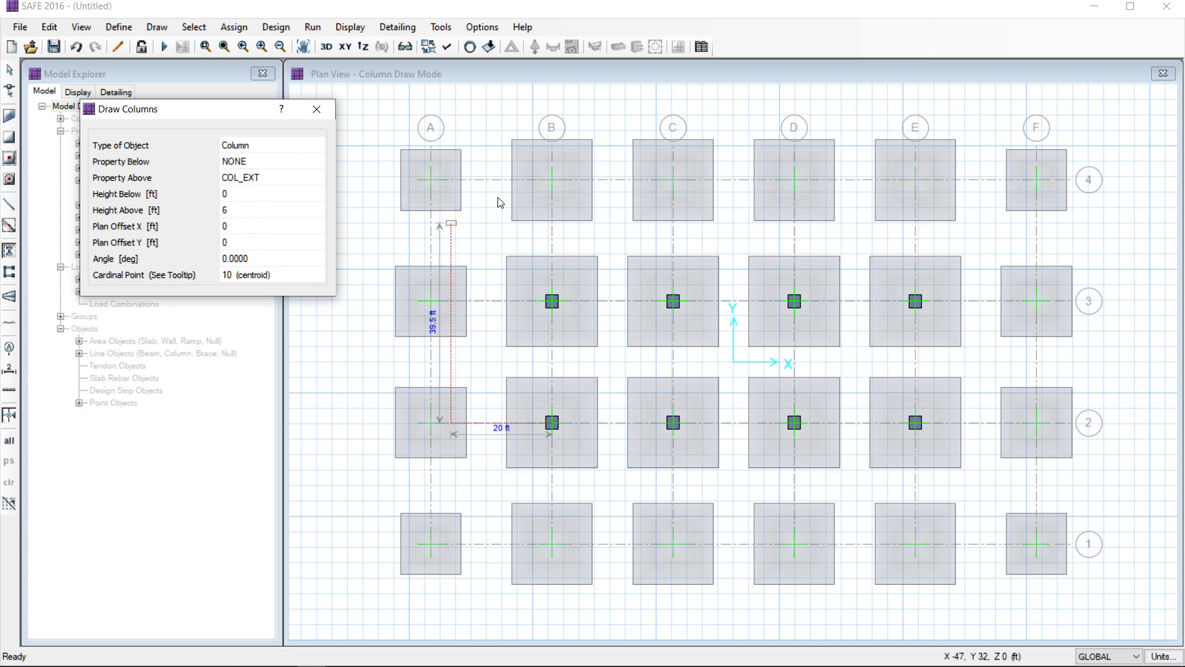
{"action": "left_click", "coordinate": [432, 179]}
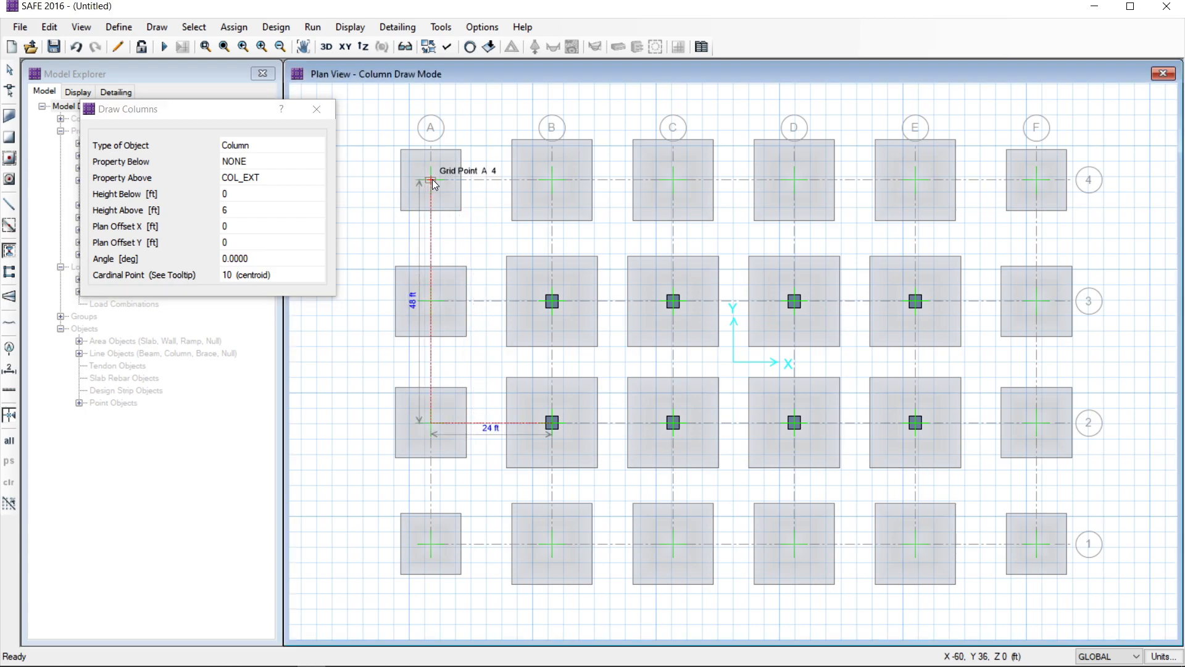
{"action": "left_click", "coordinate": [551, 181]}
{"action": "left_click", "coordinate": [674, 180]}
{"action": "left_click", "coordinate": [797, 180]}
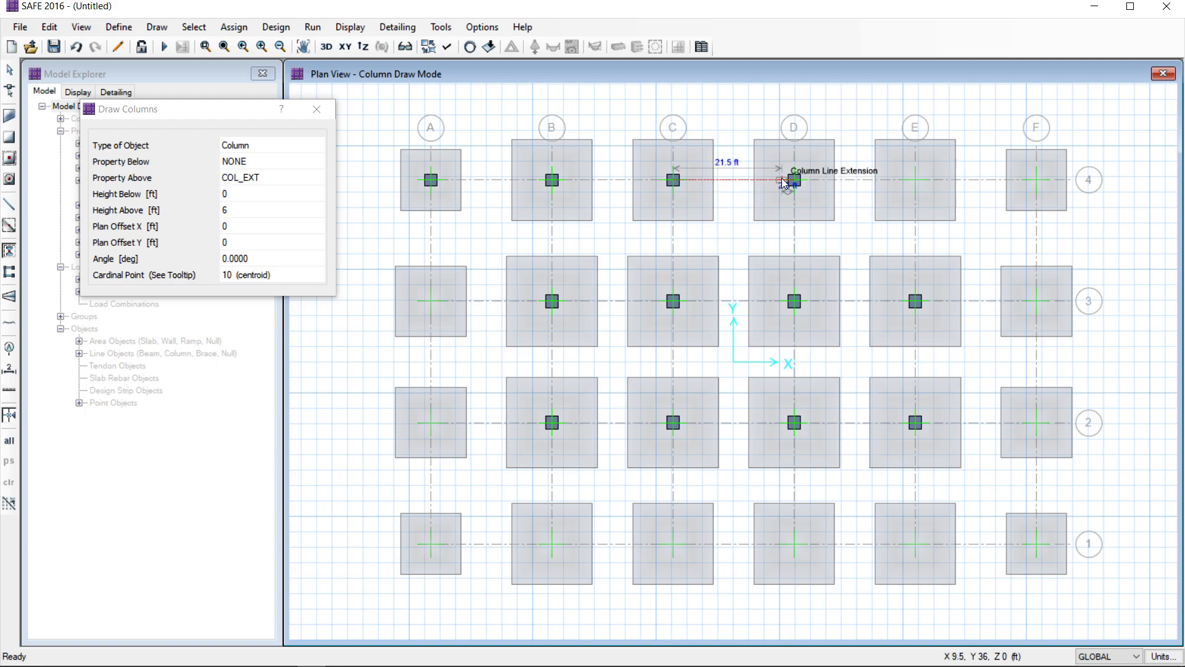
{"action": "left_click", "coordinate": [915, 179]}
{"action": "left_click", "coordinate": [1037, 180]}
Place COL_EXT columns at F3, F2, all of grid line 1, A2 and A3, and finish column drawing.
{"action": "left_click", "coordinate": [1037, 302]}
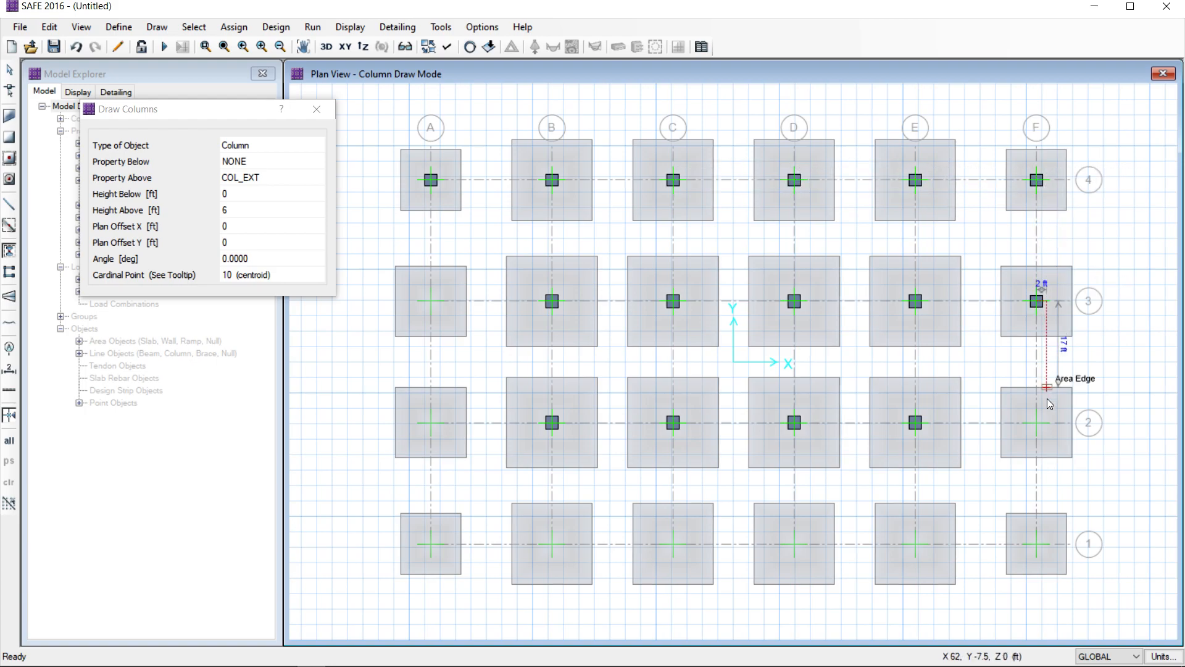
{"action": "left_click", "coordinate": [1036, 423]}
{"action": "left_click", "coordinate": [1037, 544]}
{"action": "left_click", "coordinate": [915, 543]}
{"action": "left_click", "coordinate": [794, 544]}
{"action": "left_click", "coordinate": [674, 543]}
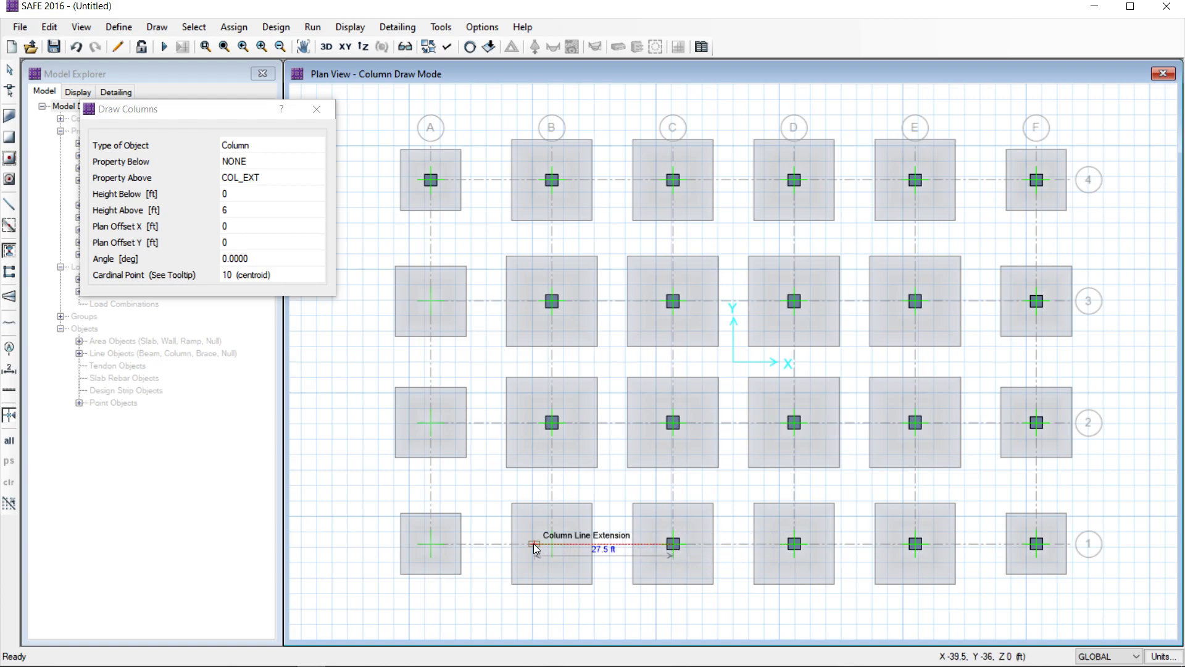
{"action": "left_click", "coordinate": [430, 544]}
{"action": "left_click", "coordinate": [429, 424]}
{"action": "left_click", "coordinate": [431, 303]}
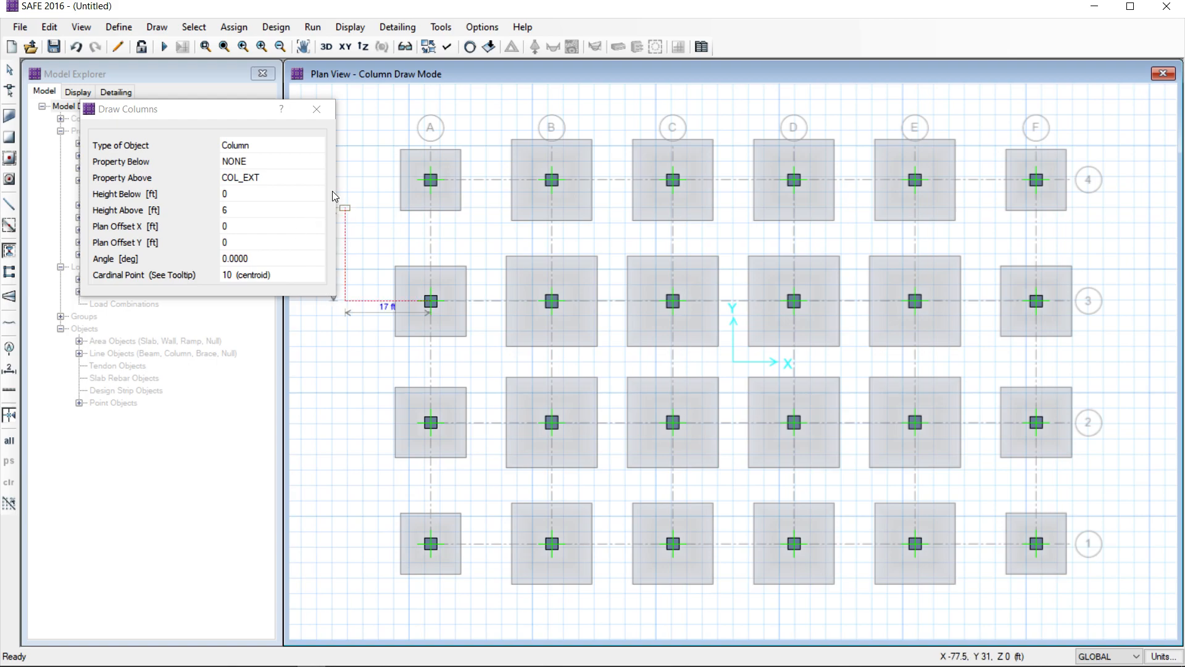
{"action": "left_click", "coordinate": [316, 109]}
{"action": "key", "text": "Escape"}
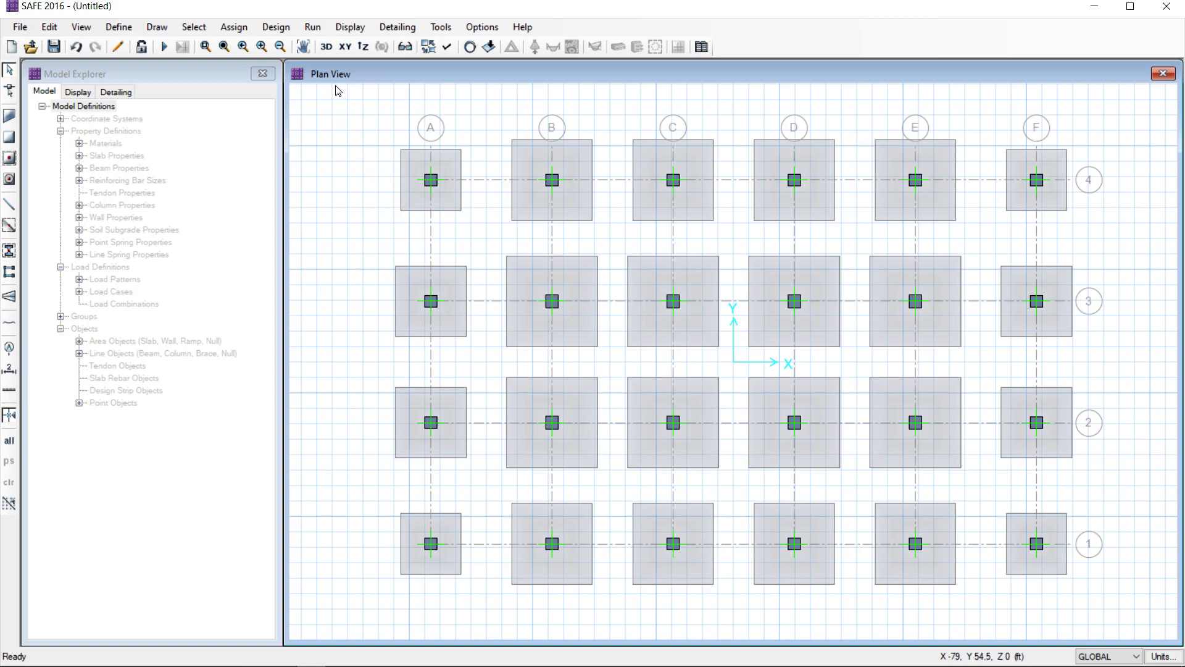
Inspect the columns on their footings in the 3-D view and return to the plan view.
{"action": "left_click", "coordinate": [326, 47]}
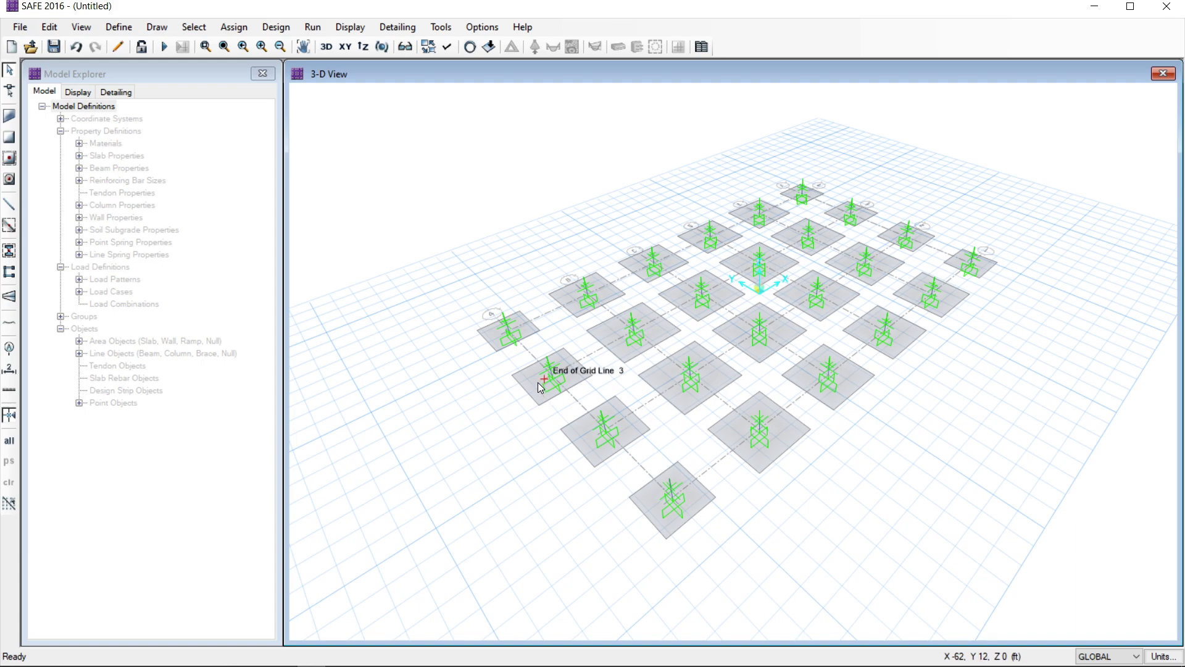
{"action": "scroll", "coordinate": [553, 380], "scroll_direction": "up", "scroll_amount": 2}
{"action": "scroll", "coordinate": [555, 380], "scroll_direction": "up", "scroll_amount": 2}
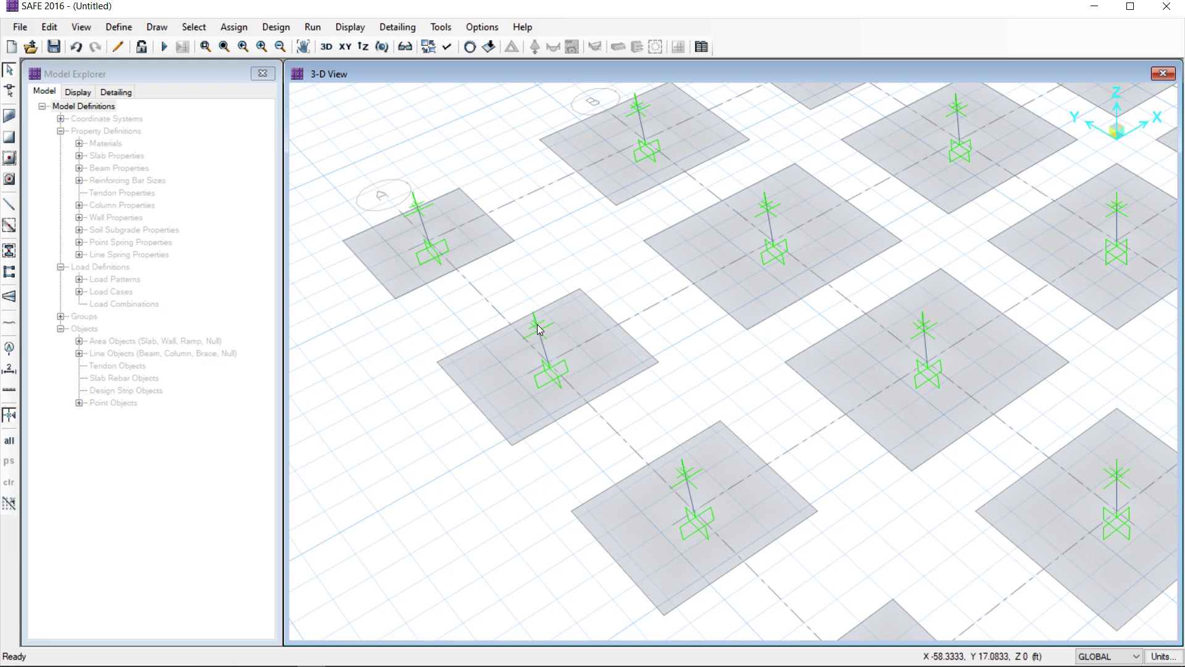
{"action": "scroll", "coordinate": [519, 328], "scroll_direction": "down", "scroll_amount": 3}
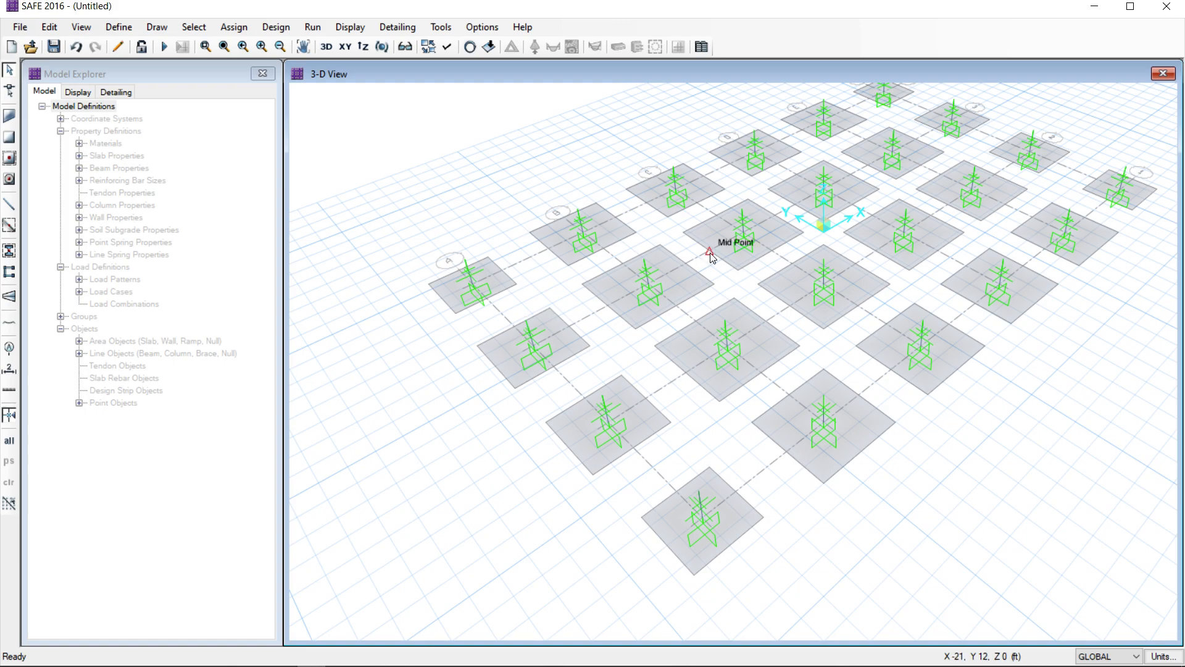
{"action": "left_click", "coordinate": [345, 47]}
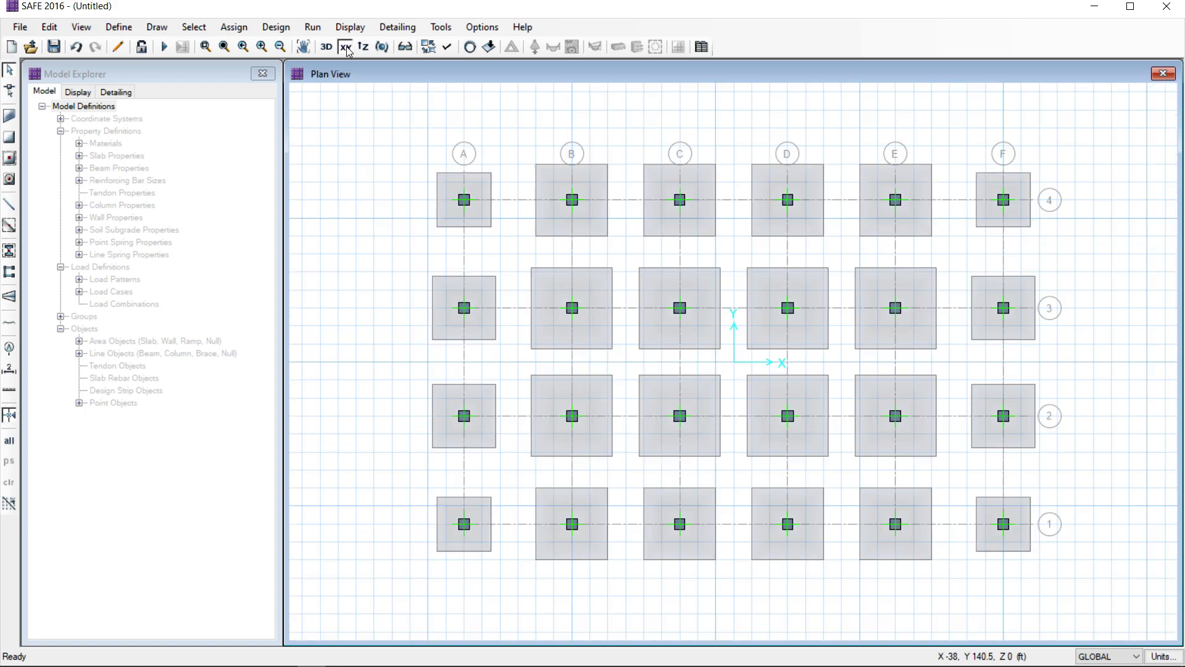
Select all objects in the model and remove their point restraints.
{"action": "left_click", "coordinate": [194, 27]}
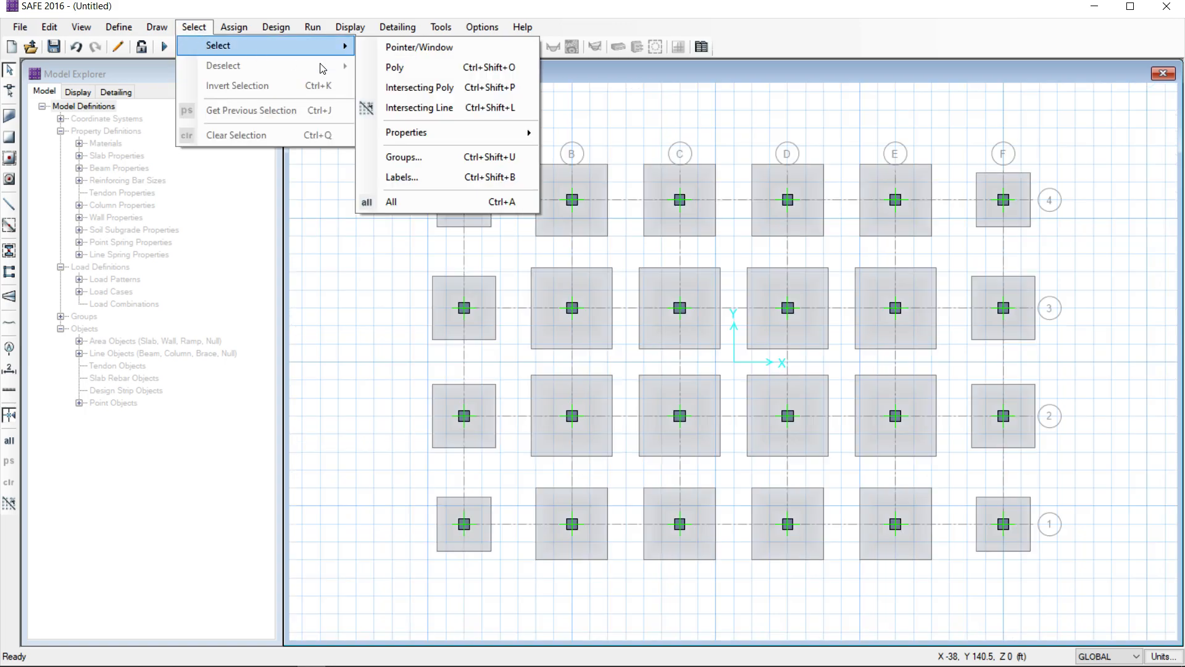
{"action": "left_click", "coordinate": [395, 203]}
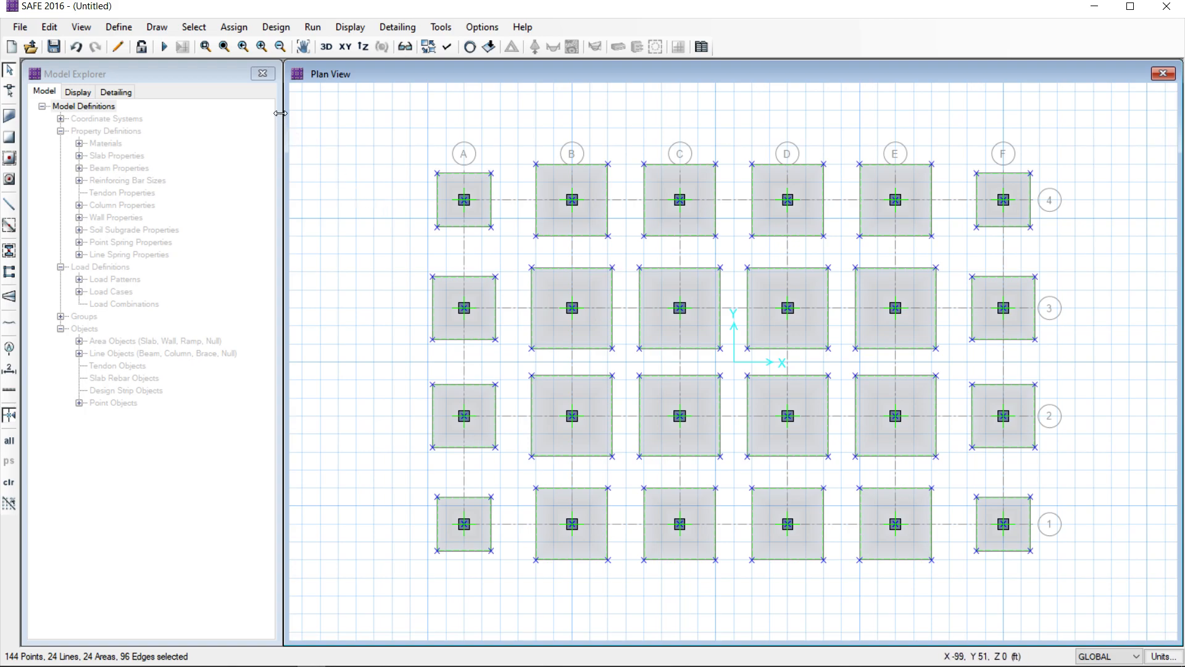
{"action": "left_click", "coordinate": [234, 27]}
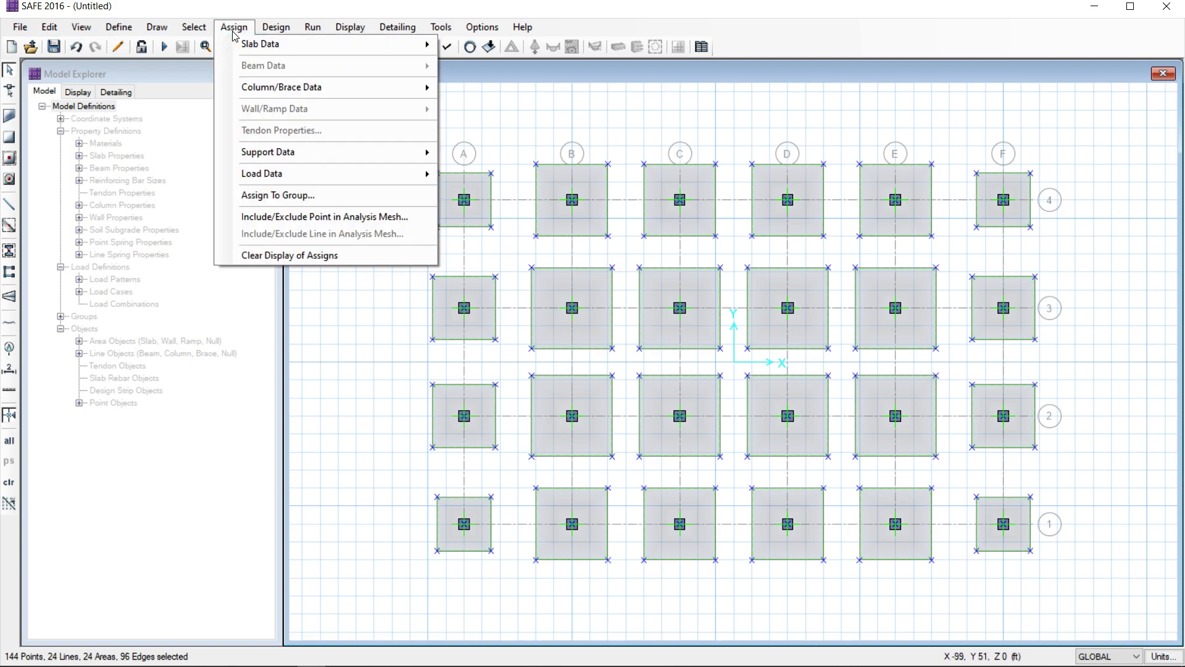
{"action": "mouse_move", "coordinate": [284, 154]}
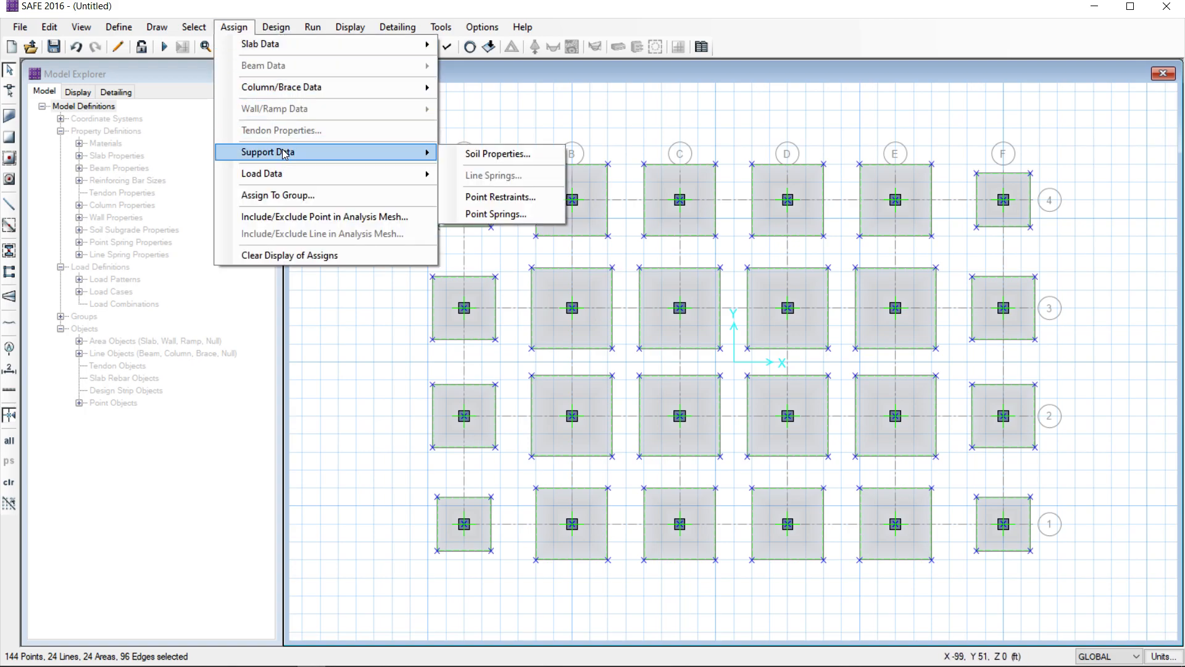
{"action": "left_click", "coordinate": [509, 201]}
{"action": "left_click", "coordinate": [644, 375]}
{"action": "left_click", "coordinate": [554, 412]}
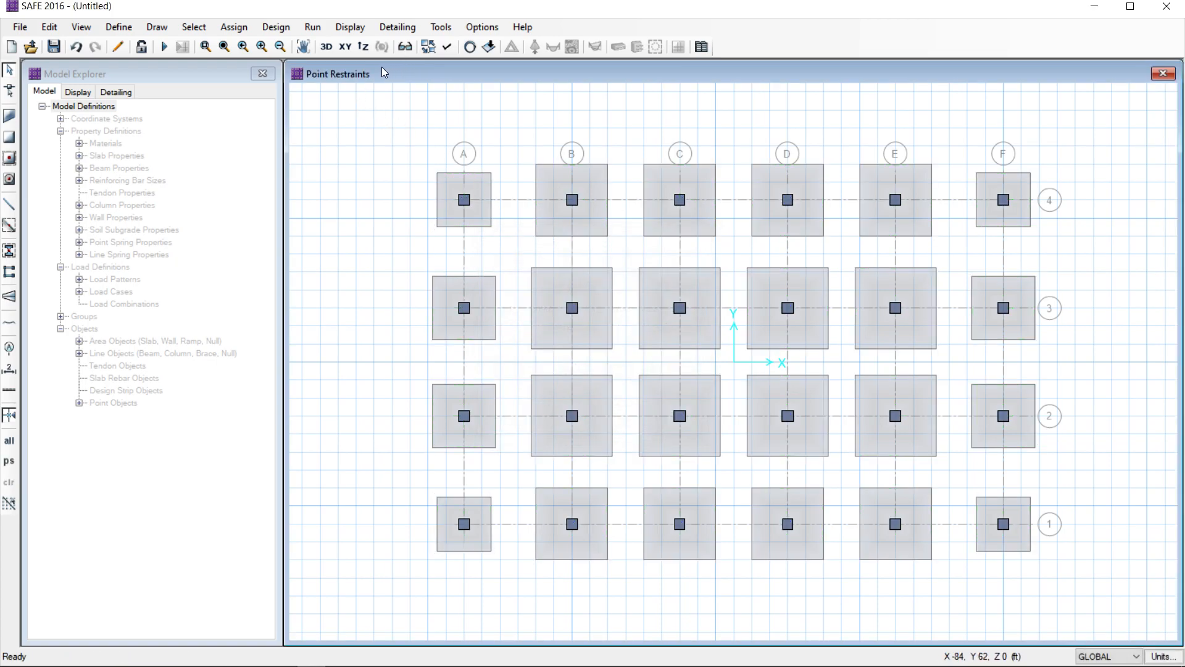
Show the model in 3-D and select all footings by the slab property FOUNDATION SLAB.
{"action": "left_click", "coordinate": [326, 48]}
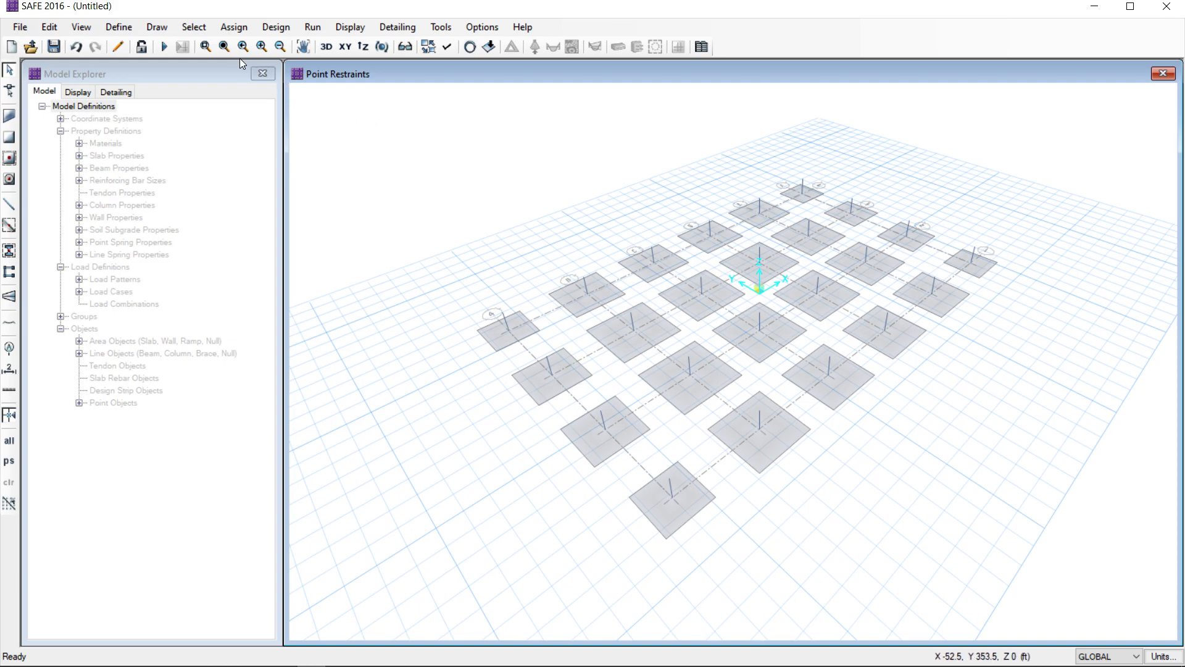
{"action": "left_click", "coordinate": [199, 28]}
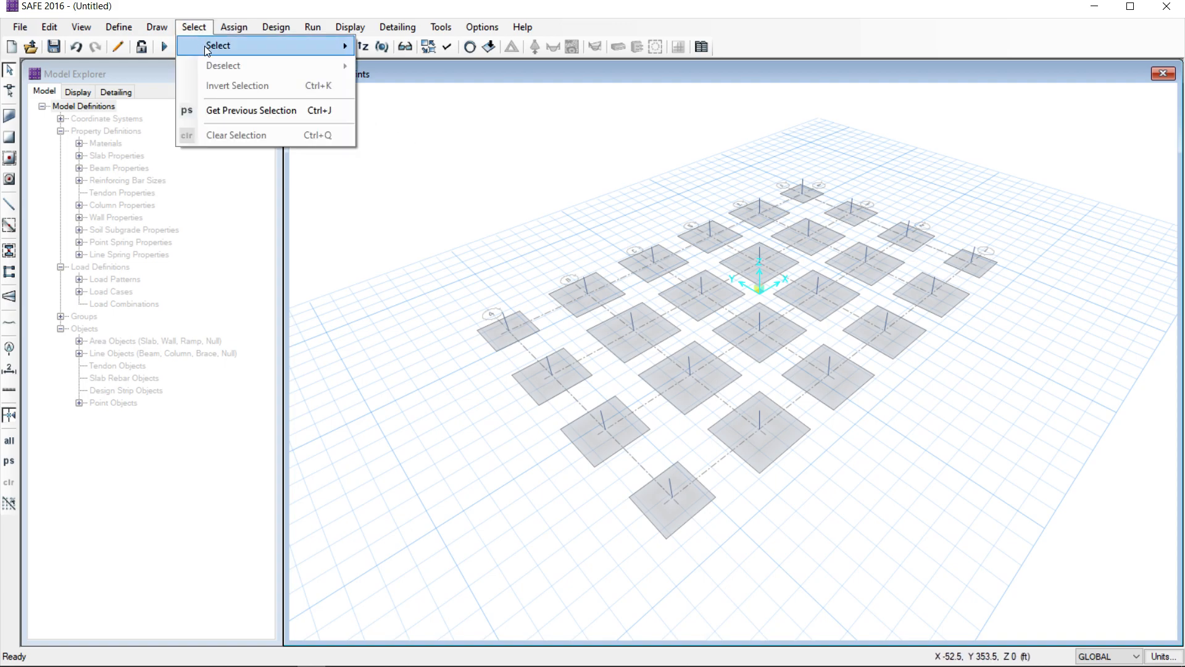
{"action": "mouse_move", "coordinate": [278, 46]}
{"action": "mouse_move", "coordinate": [465, 132]}
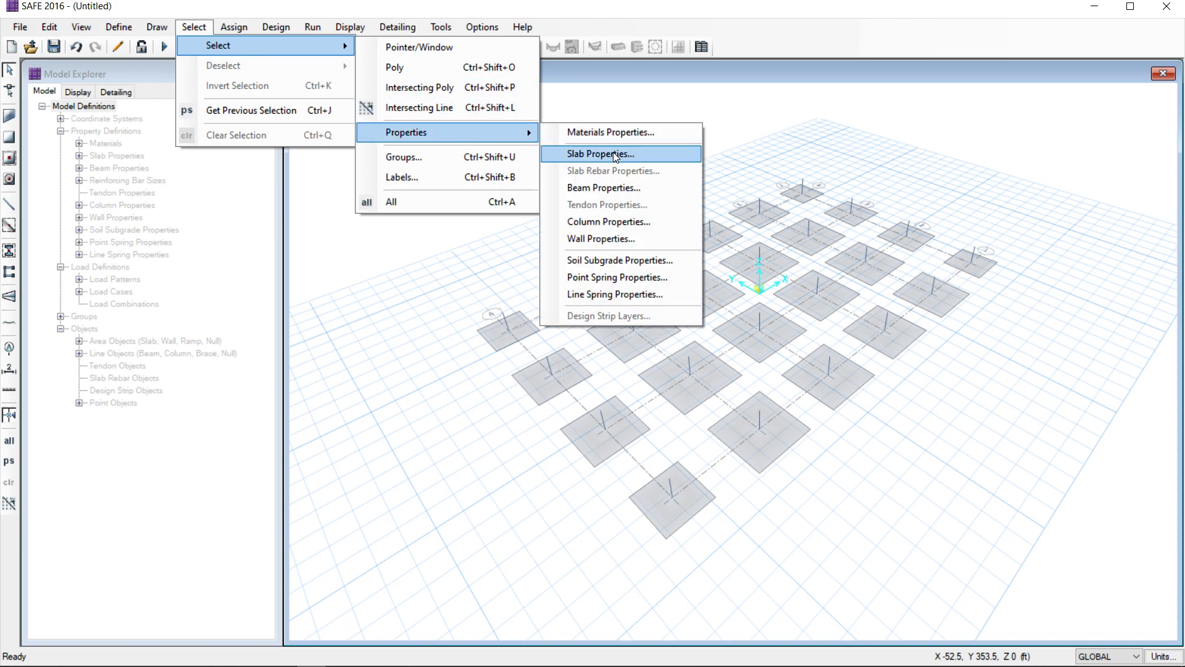
{"action": "left_click", "coordinate": [613, 153]}
{"action": "left_click", "coordinate": [513, 281]}
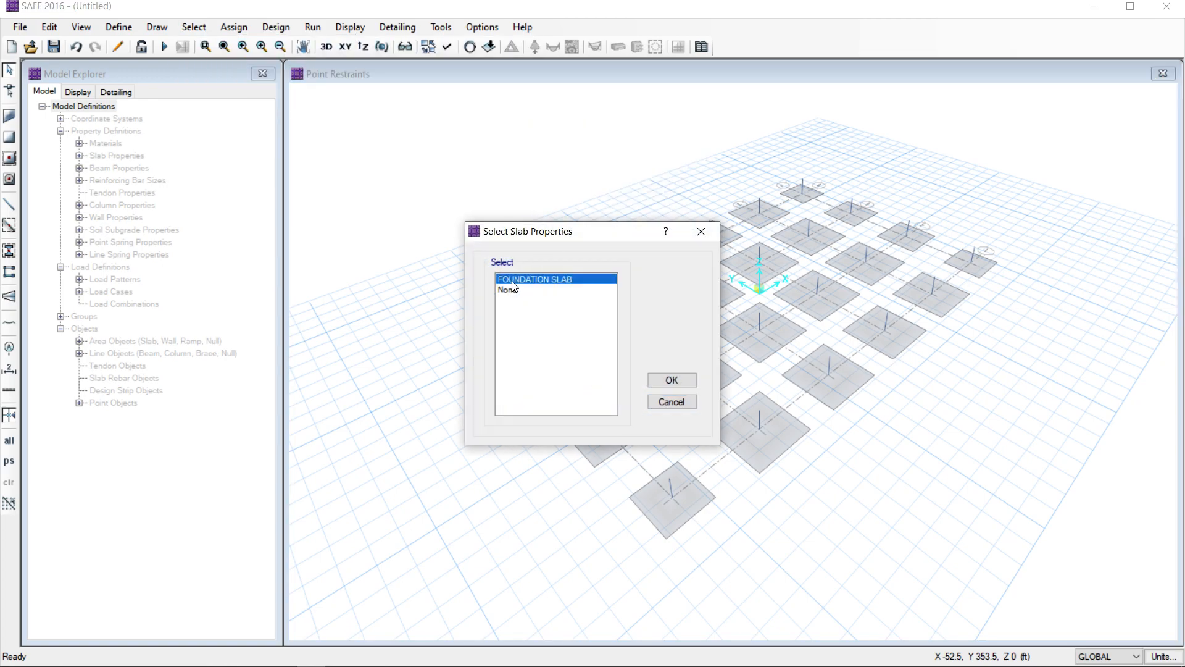
{"action": "left_click", "coordinate": [658, 381]}
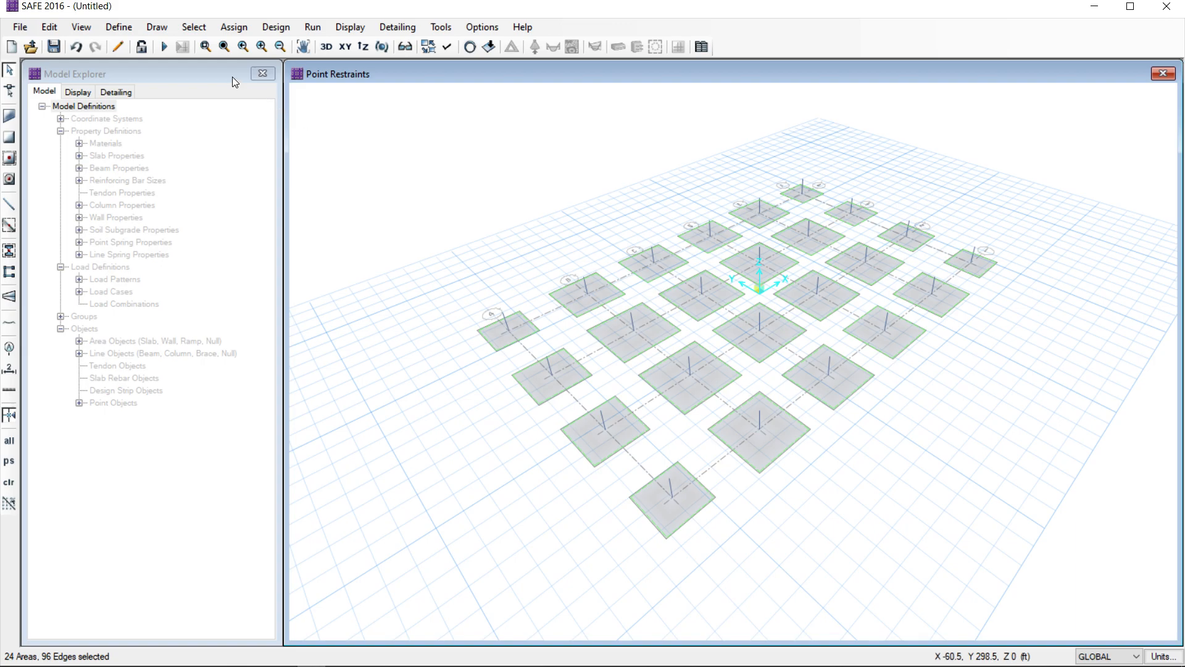
Review the subgrade modulus and nonlinear option of the soil subgrade property SOIL1.
{"action": "left_click", "coordinate": [119, 28]}
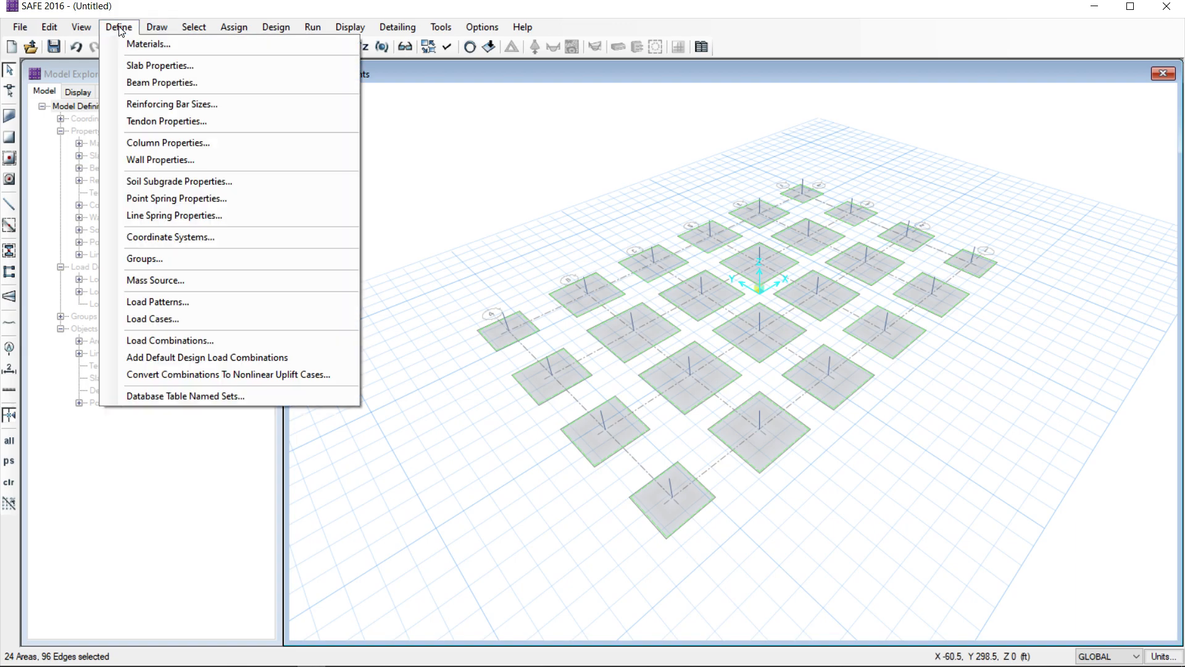
{"action": "left_click", "coordinate": [141, 183]}
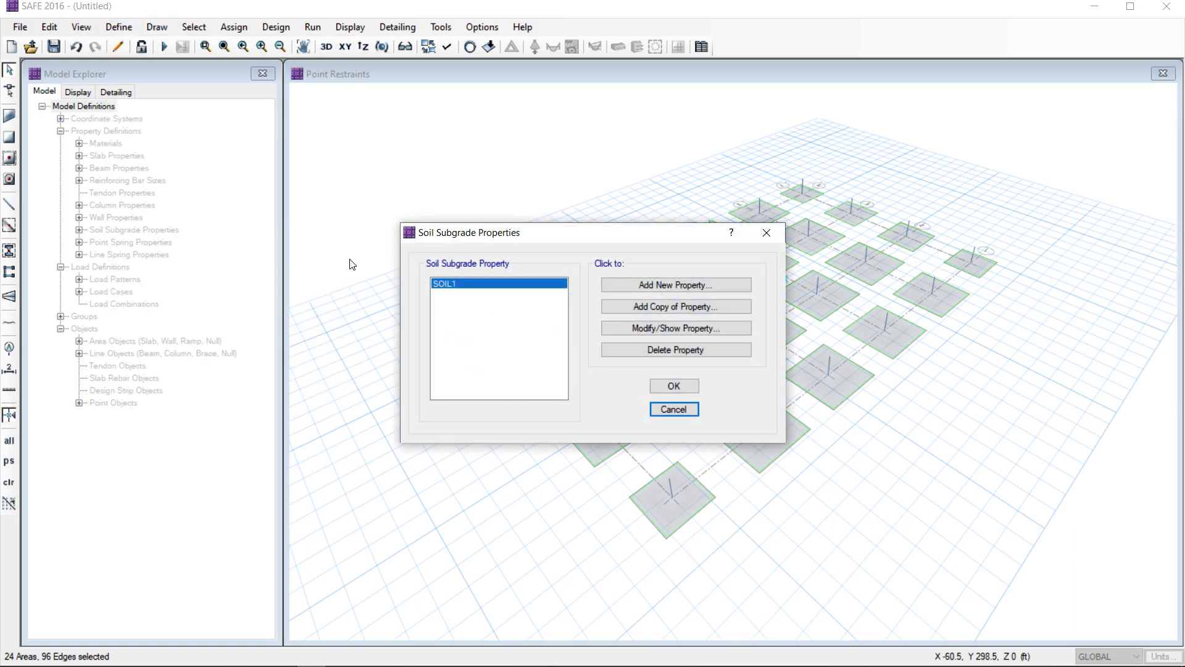
{"action": "left_click", "coordinate": [648, 329]}
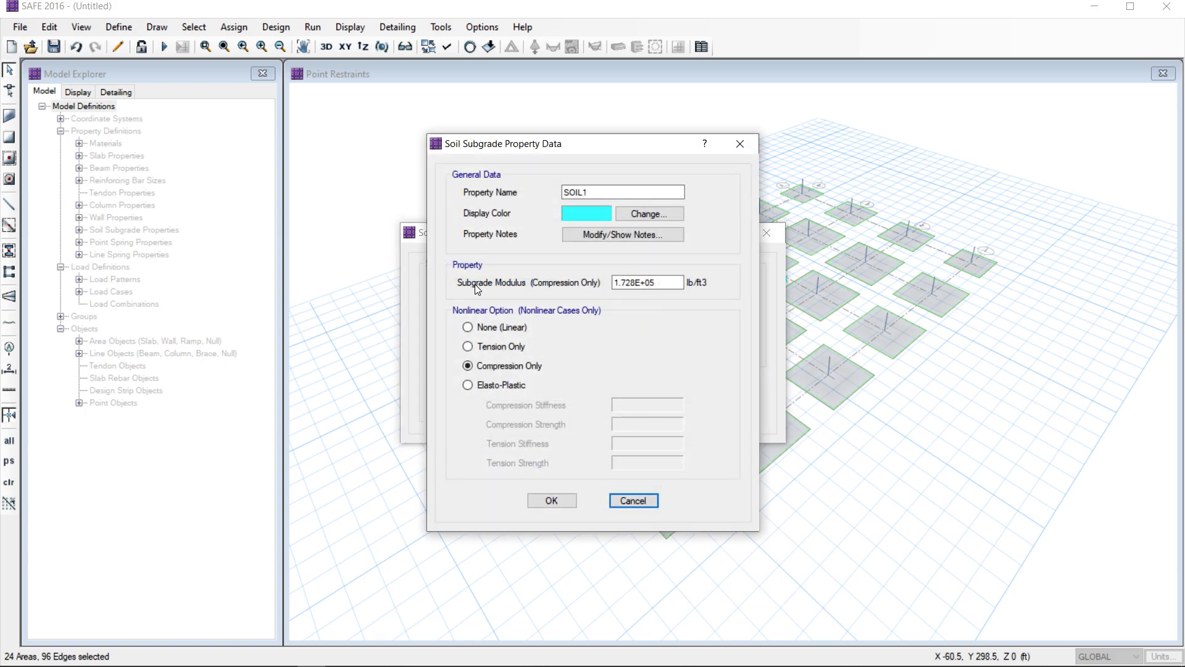
{"action": "left_click", "coordinate": [626, 285]}
{"action": "left_click", "coordinate": [549, 501]}
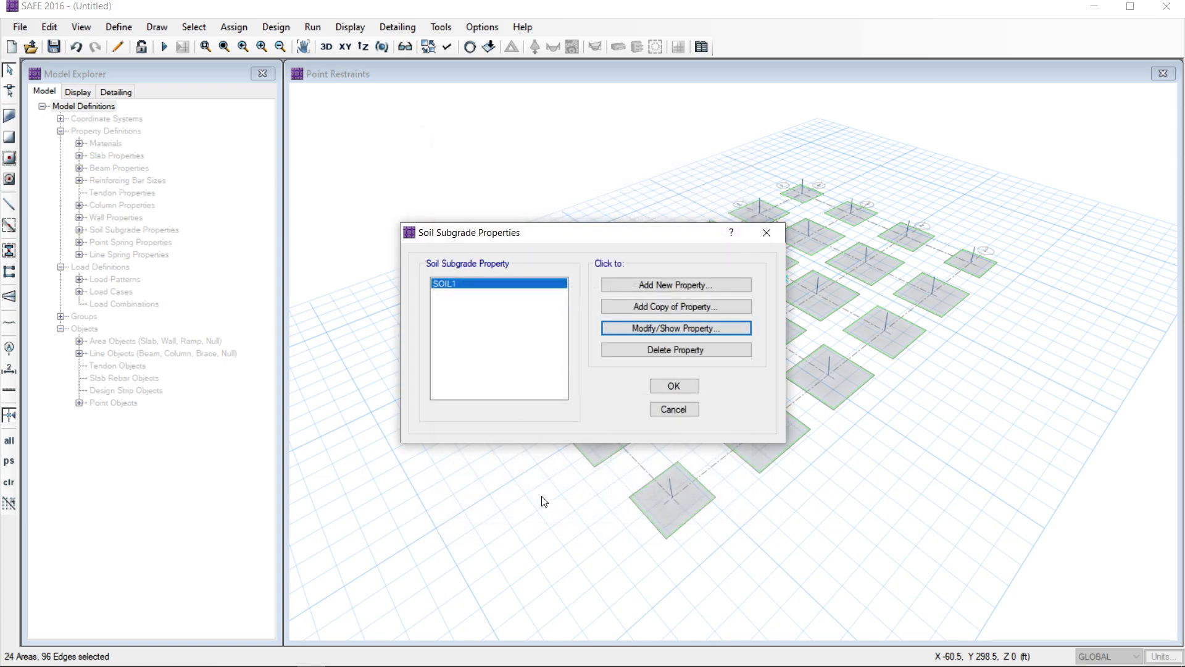
{"action": "left_click", "coordinate": [672, 388]}
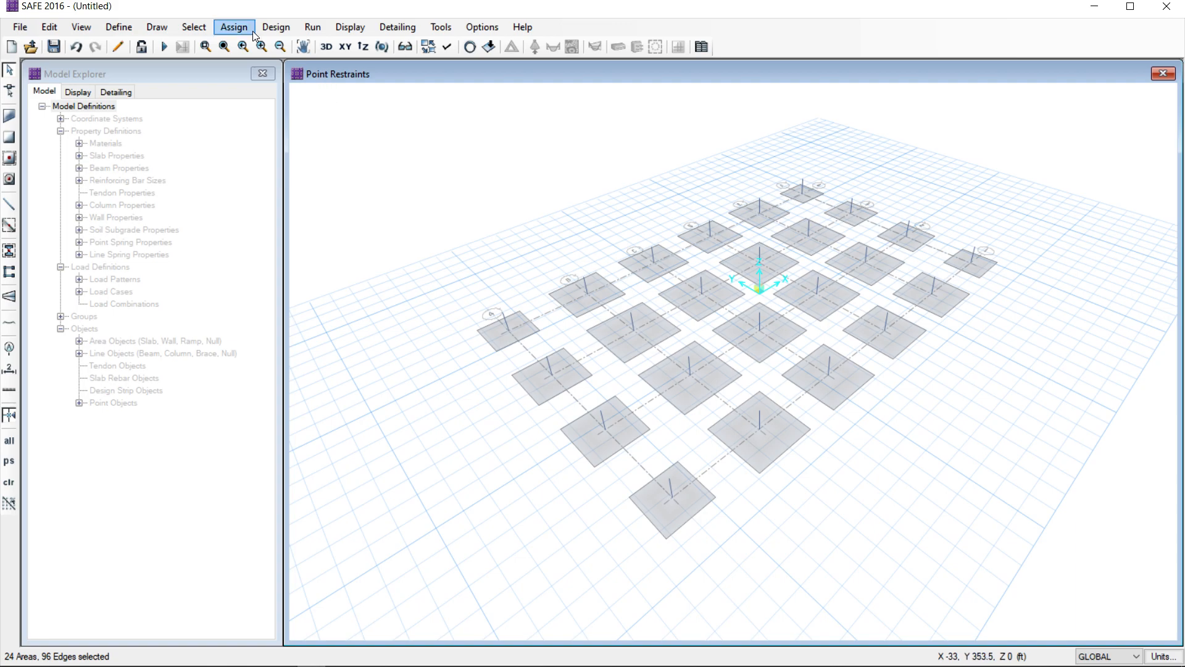
Select all footings by the slab property FOUNDATION SLAB.
{"action": "left_click", "coordinate": [193, 27]}
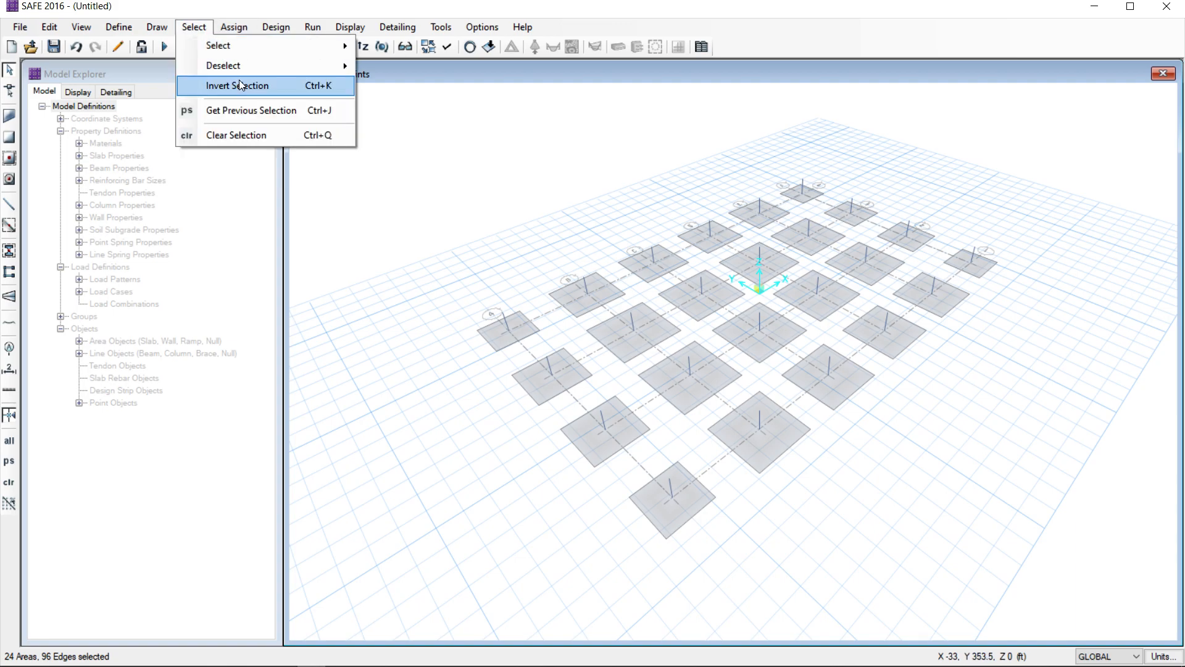
{"action": "mouse_move", "coordinate": [250, 45]}
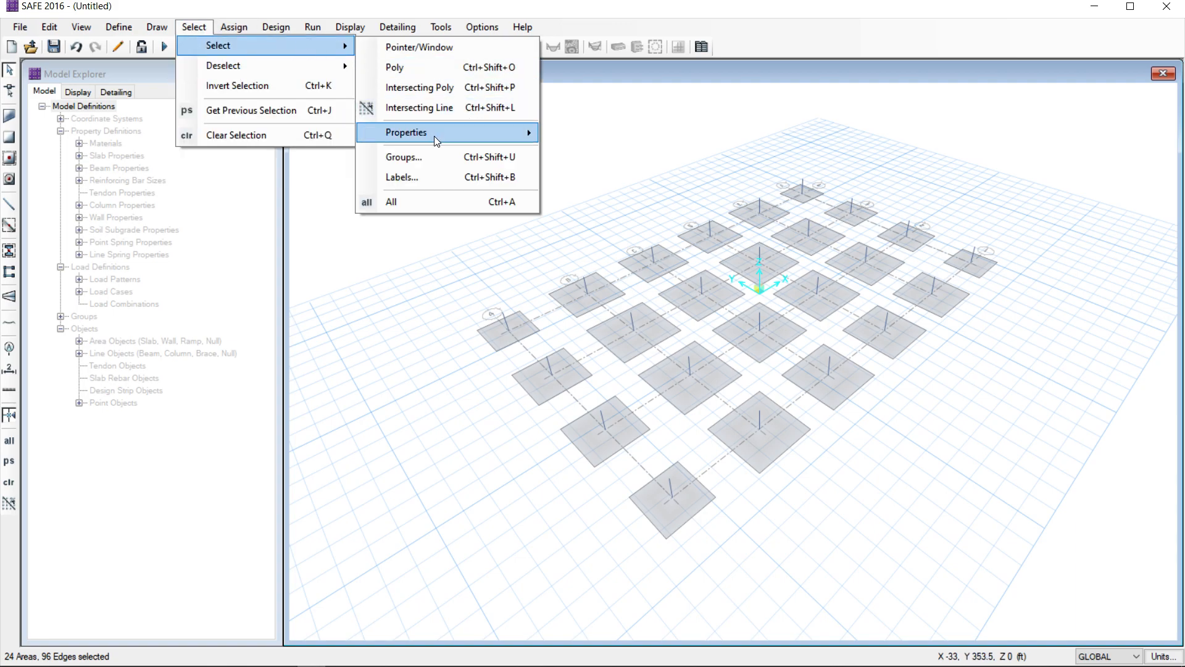
{"action": "mouse_move", "coordinate": [467, 135]}
{"action": "left_click", "coordinate": [607, 152]}
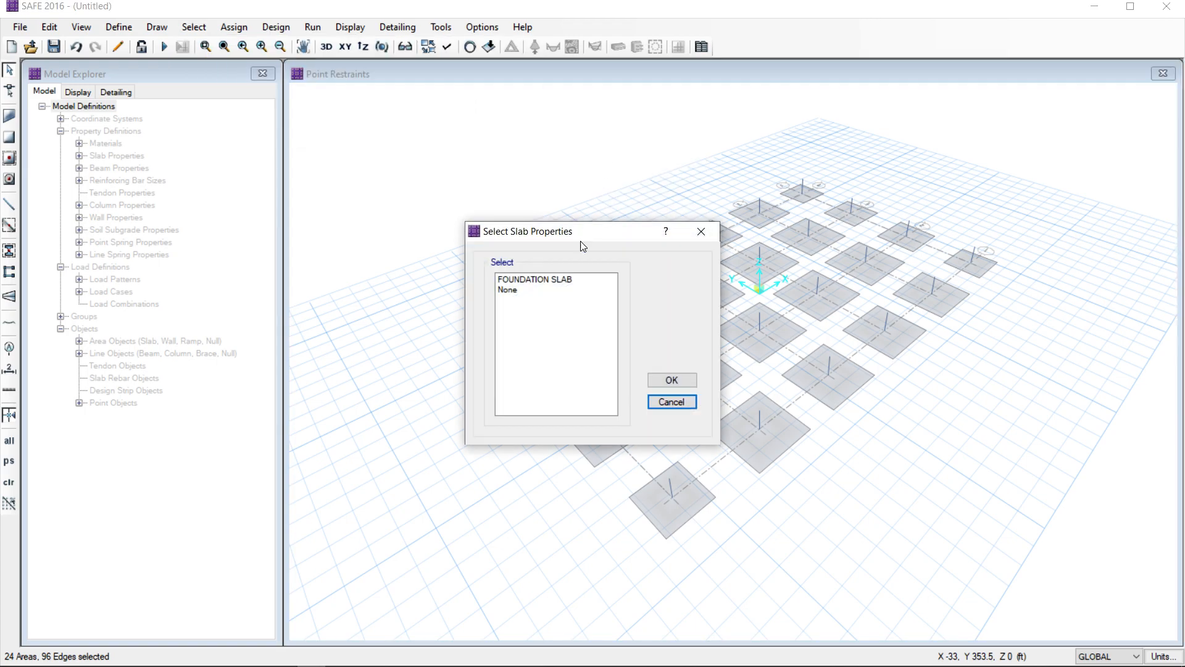
{"action": "left_click", "coordinate": [513, 279]}
{"action": "left_click", "coordinate": [670, 381]}
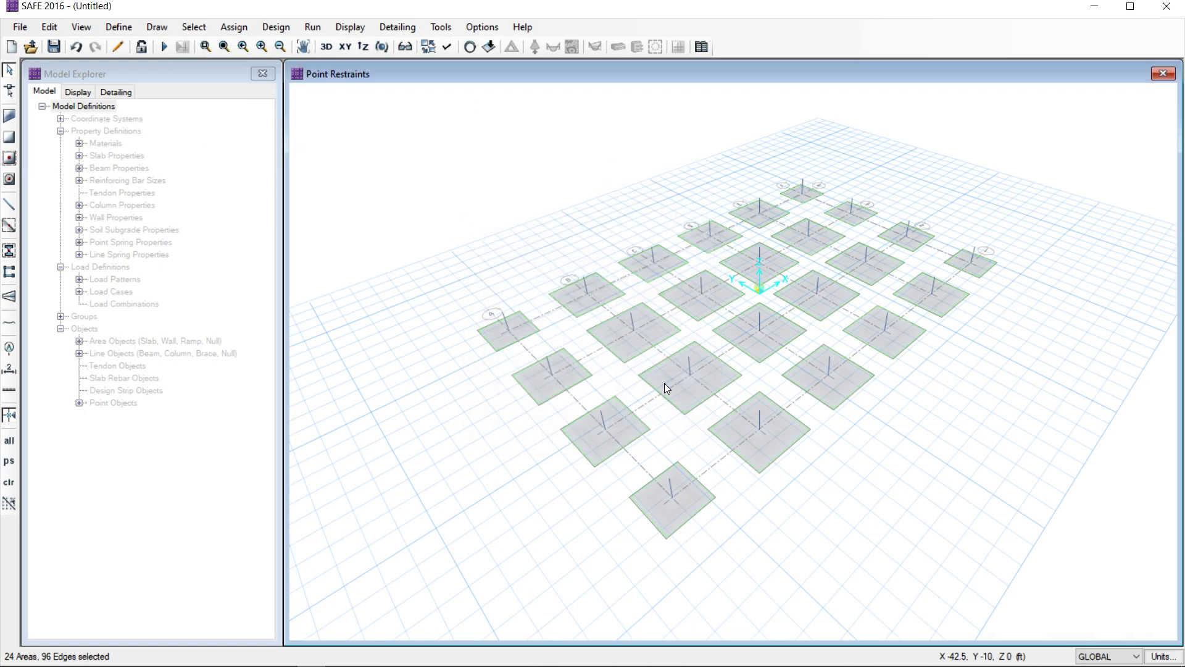
Assign the soil subgrade property SOIL1 to the selected footings and return to the plan view.
{"action": "left_click", "coordinate": [234, 27]}
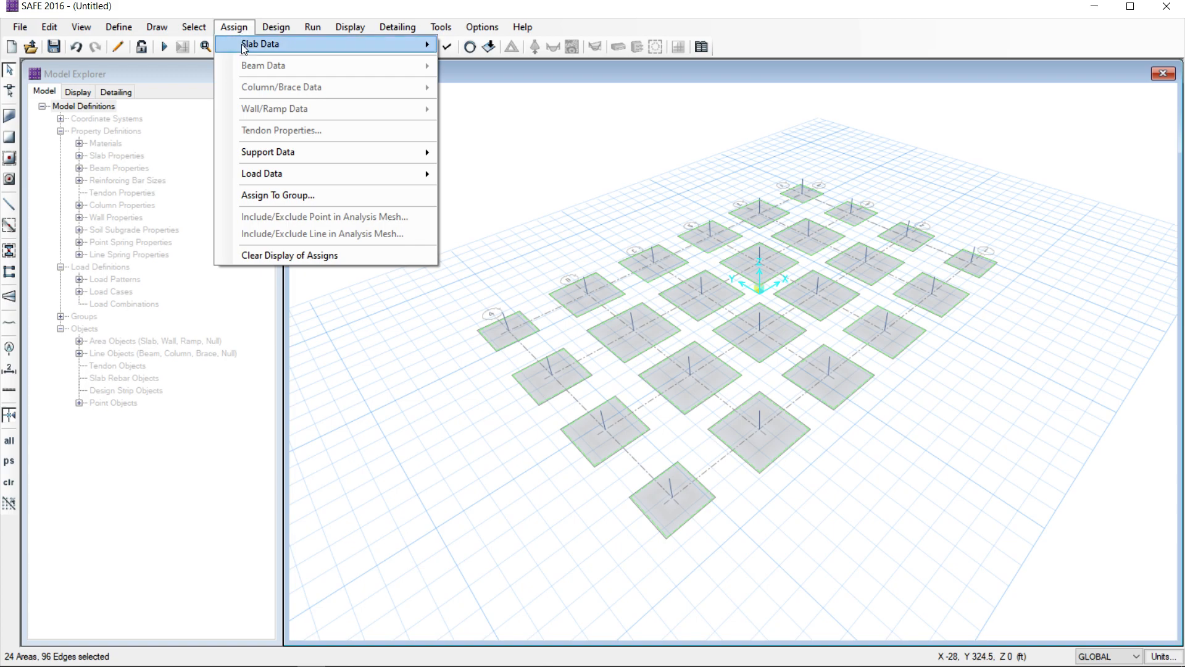
{"action": "mouse_move", "coordinate": [295, 159]}
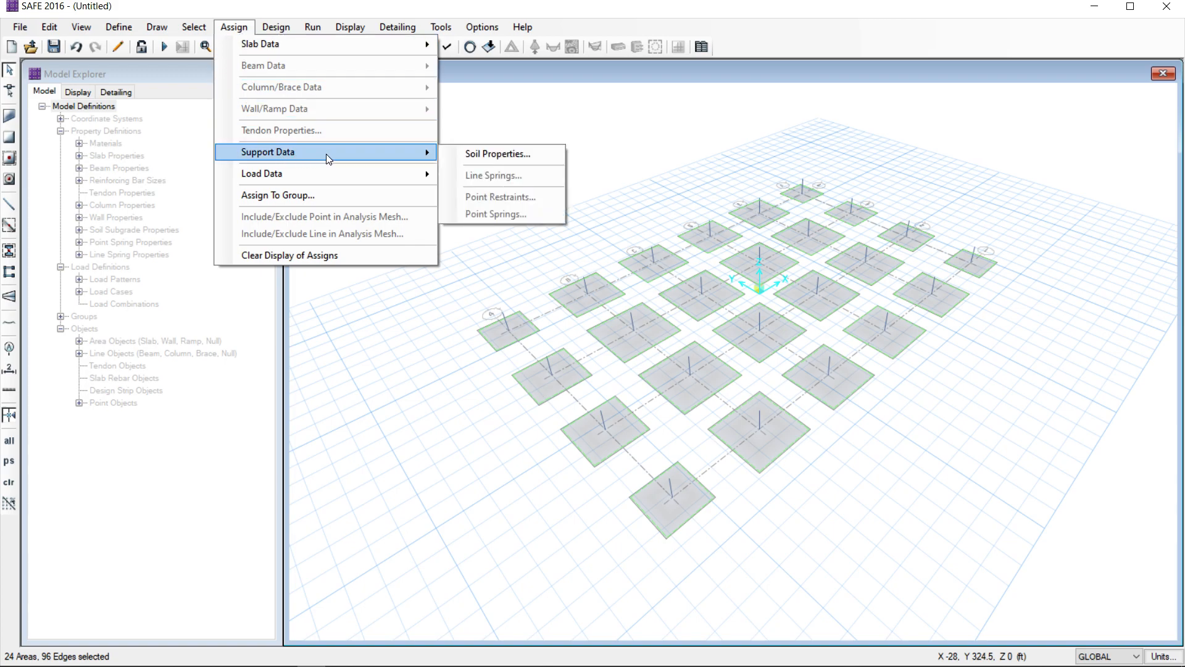
{"action": "left_click", "coordinate": [522, 159]}
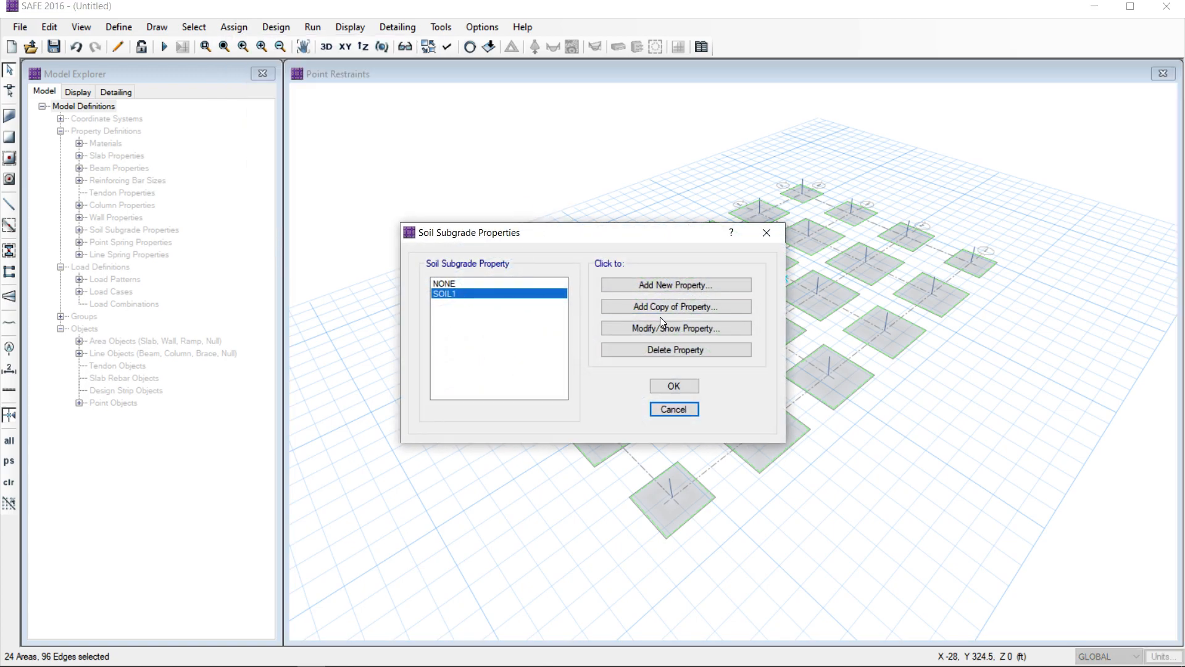
{"action": "left_click", "coordinate": [674, 386]}
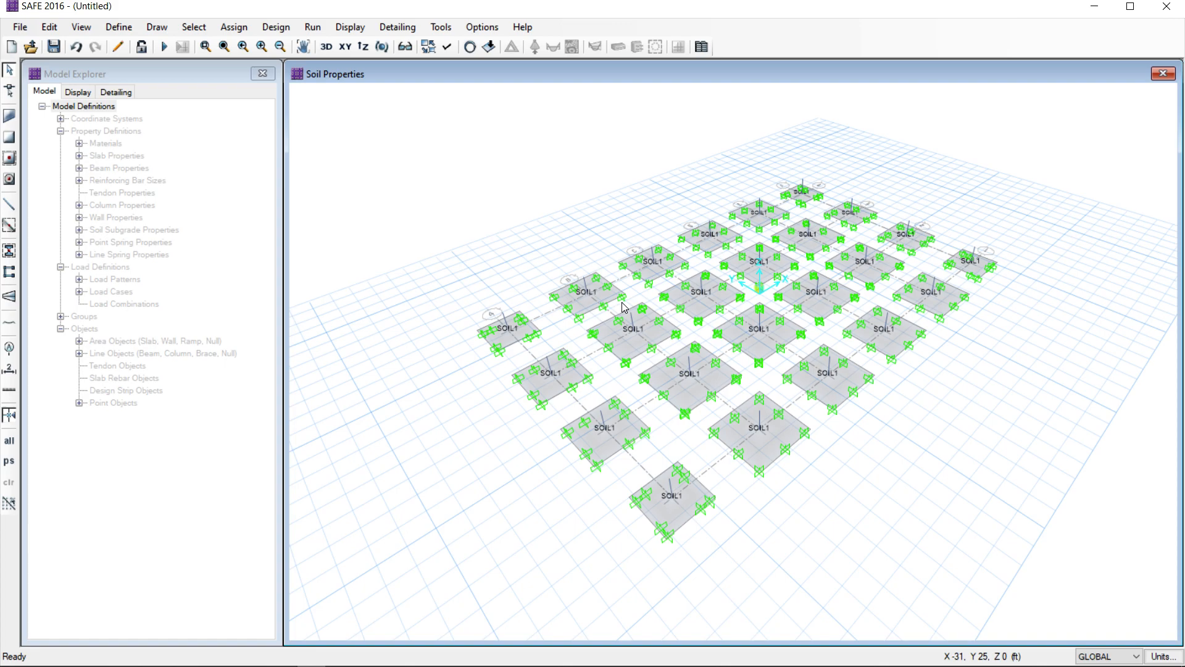
{"action": "left_click", "coordinate": [344, 49]}
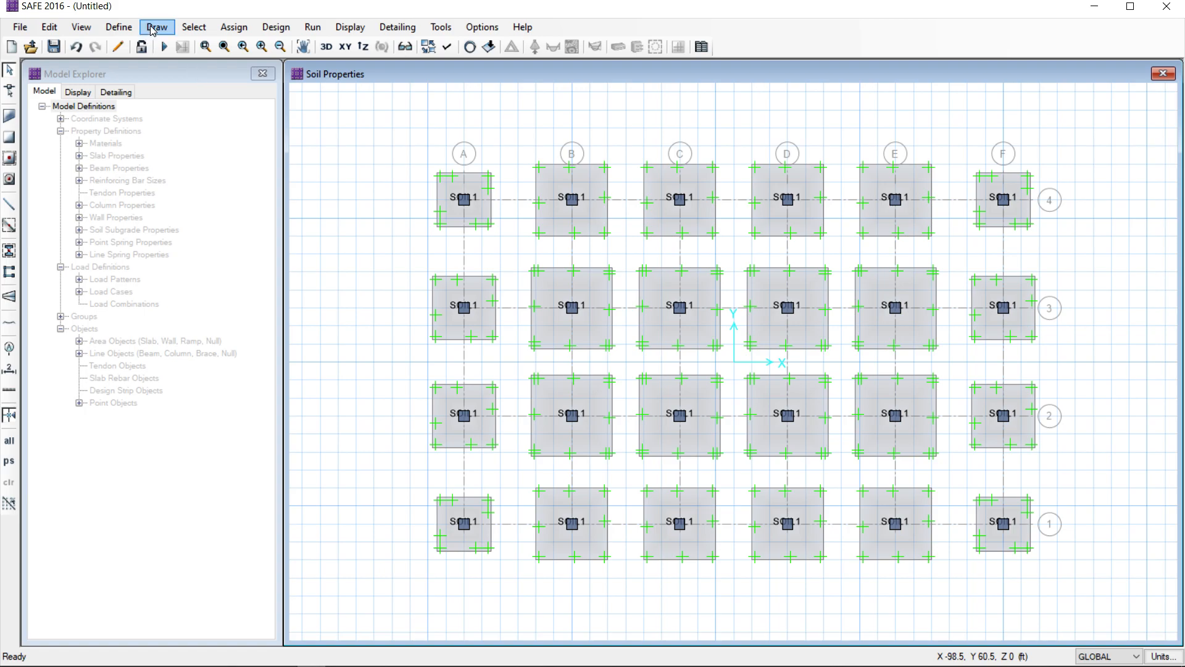
Review the list of defined load cases and their types.
{"action": "left_click", "coordinate": [118, 27]}
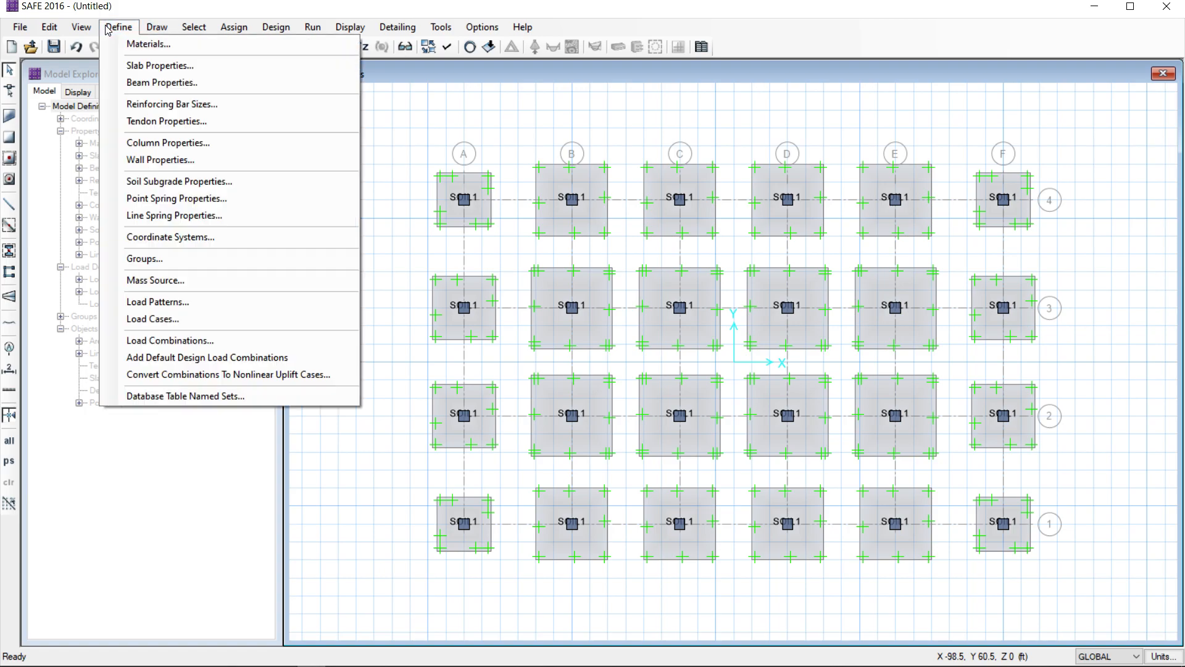
{"action": "left_click", "coordinate": [159, 323]}
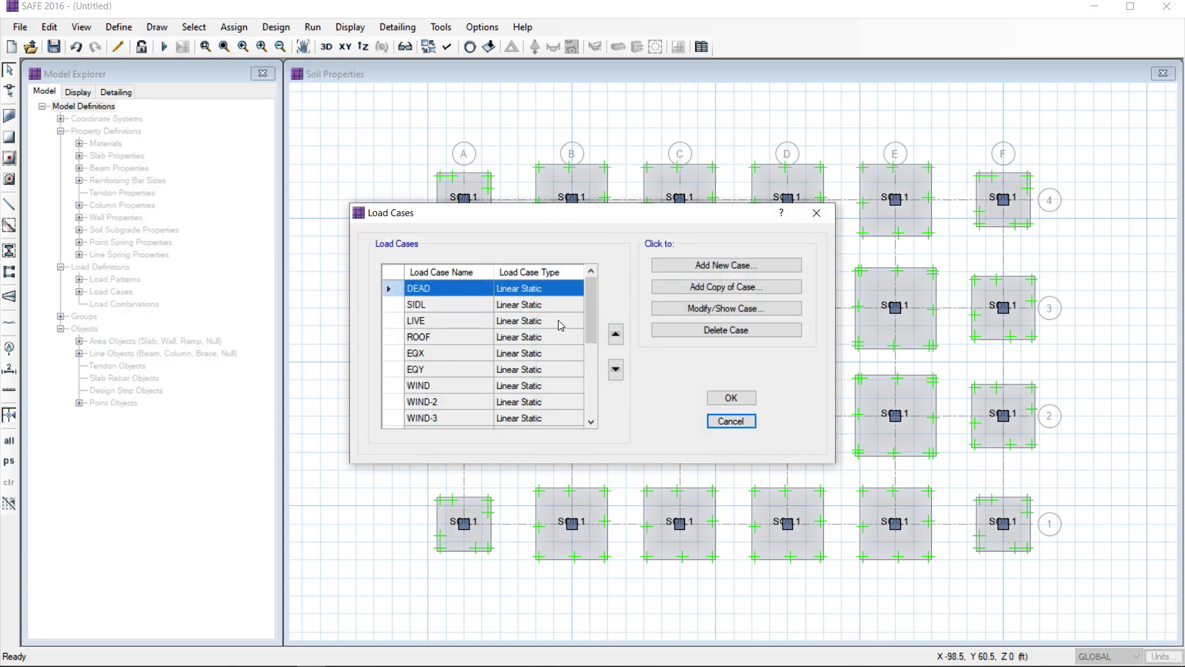
{"action": "left_click", "coordinate": [731, 398]}
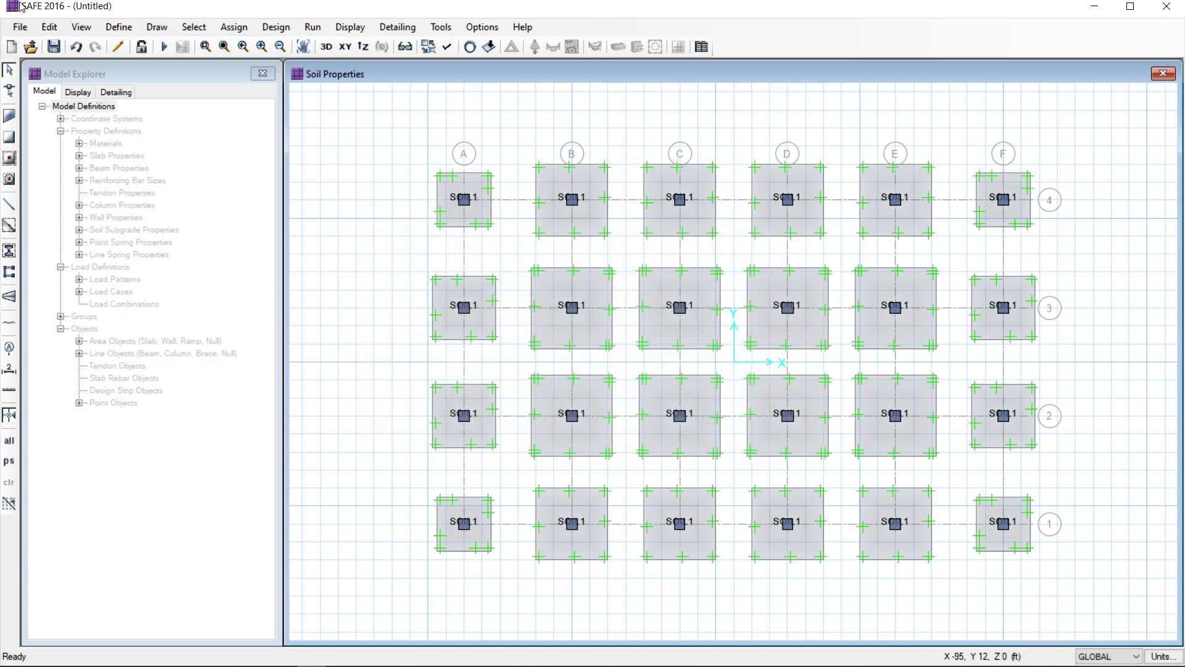
Add default design load combinations for Strength (Ultimate) and Service - Normal only, excluding the Service - Initial and Service - Long Term types.
{"action": "left_click", "coordinate": [116, 31]}
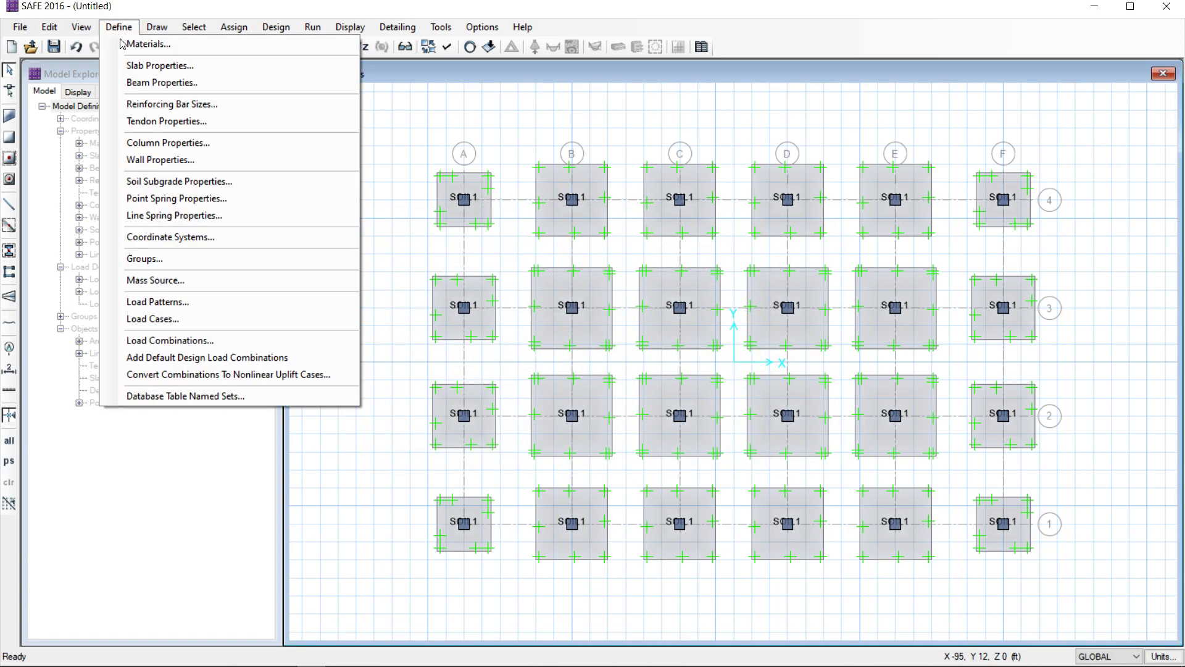
{"action": "left_click", "coordinate": [172, 341]}
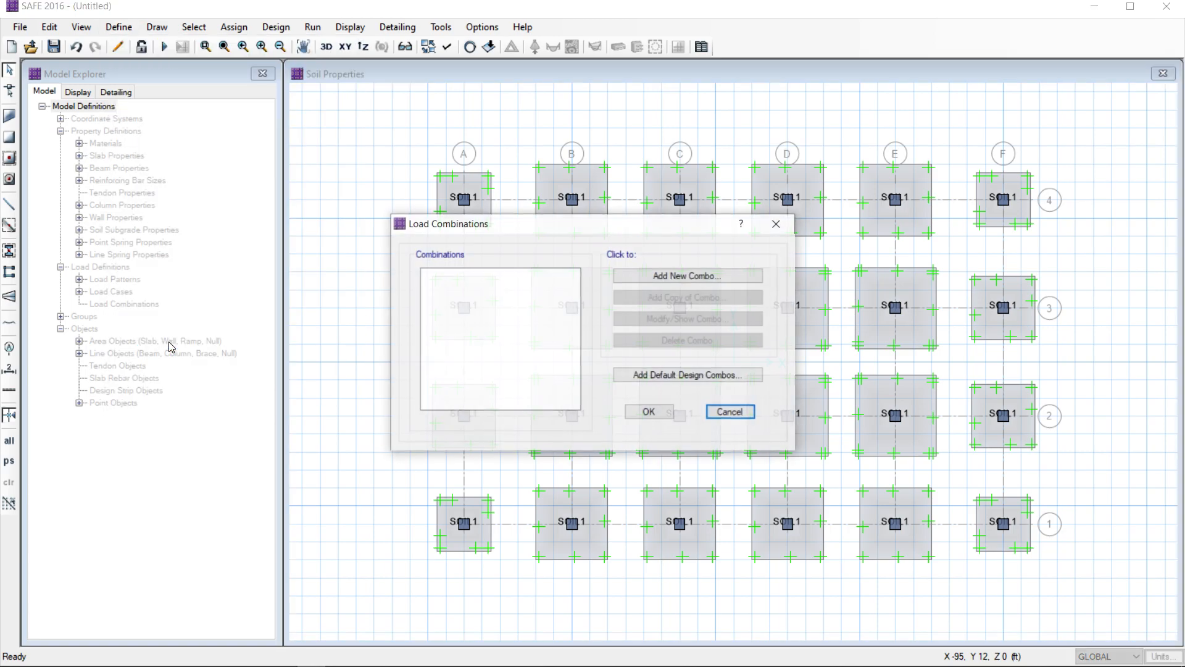
{"action": "left_click", "coordinate": [650, 377]}
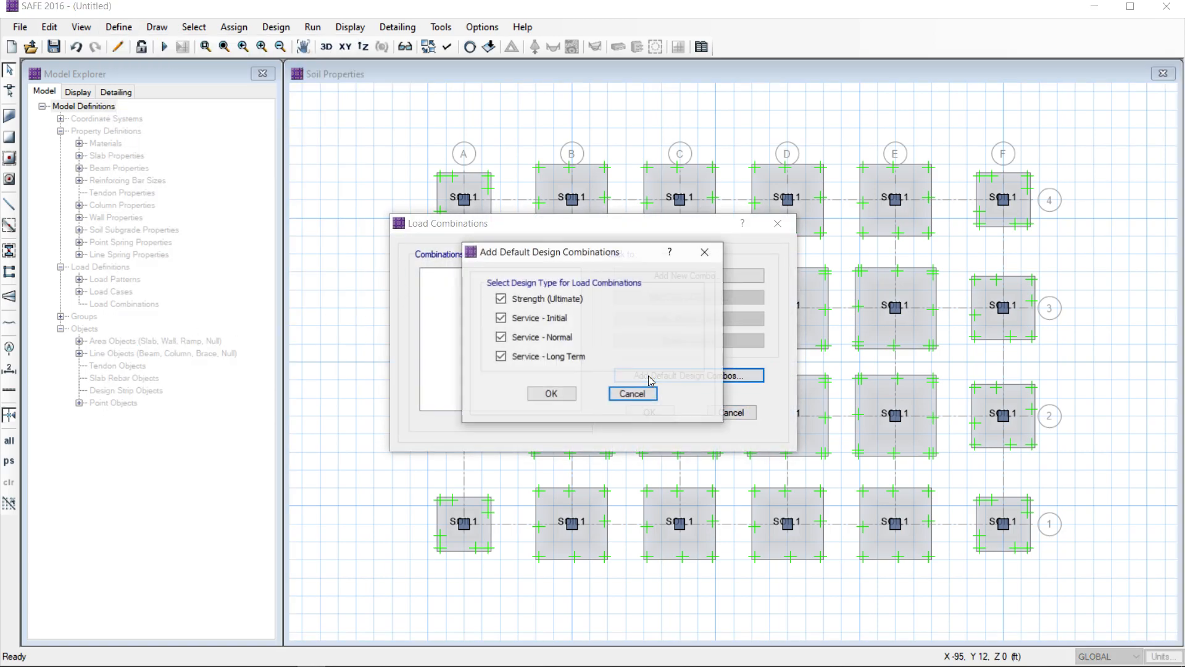
{"action": "left_click", "coordinate": [504, 321]}
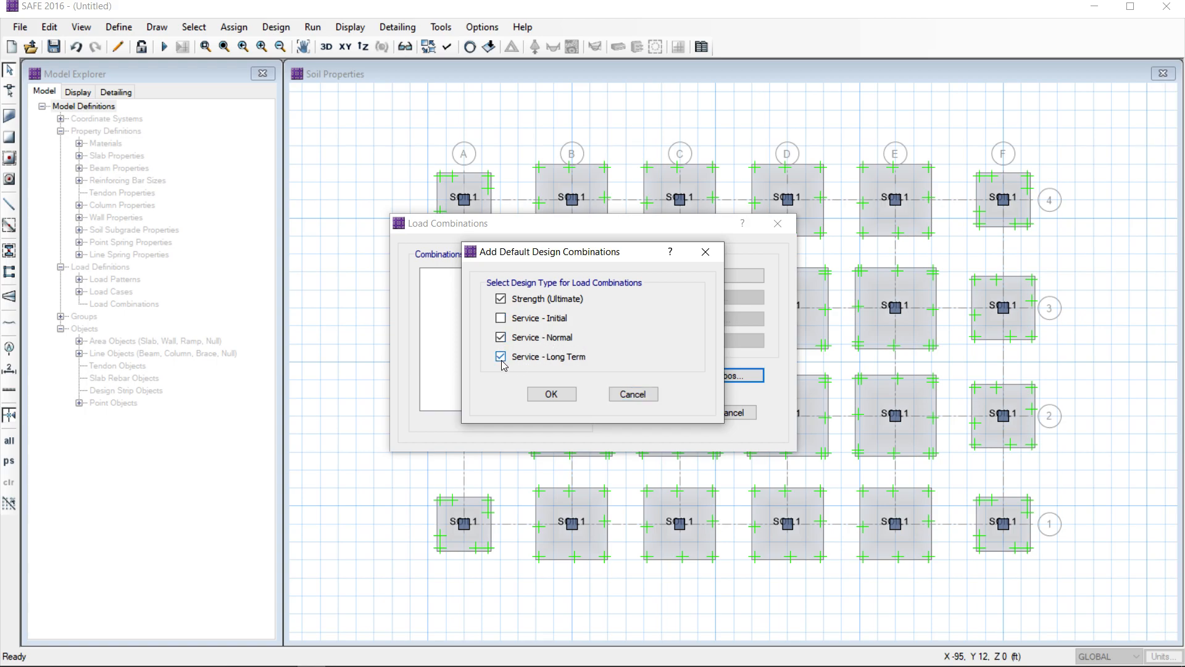
{"action": "left_click", "coordinate": [552, 394]}
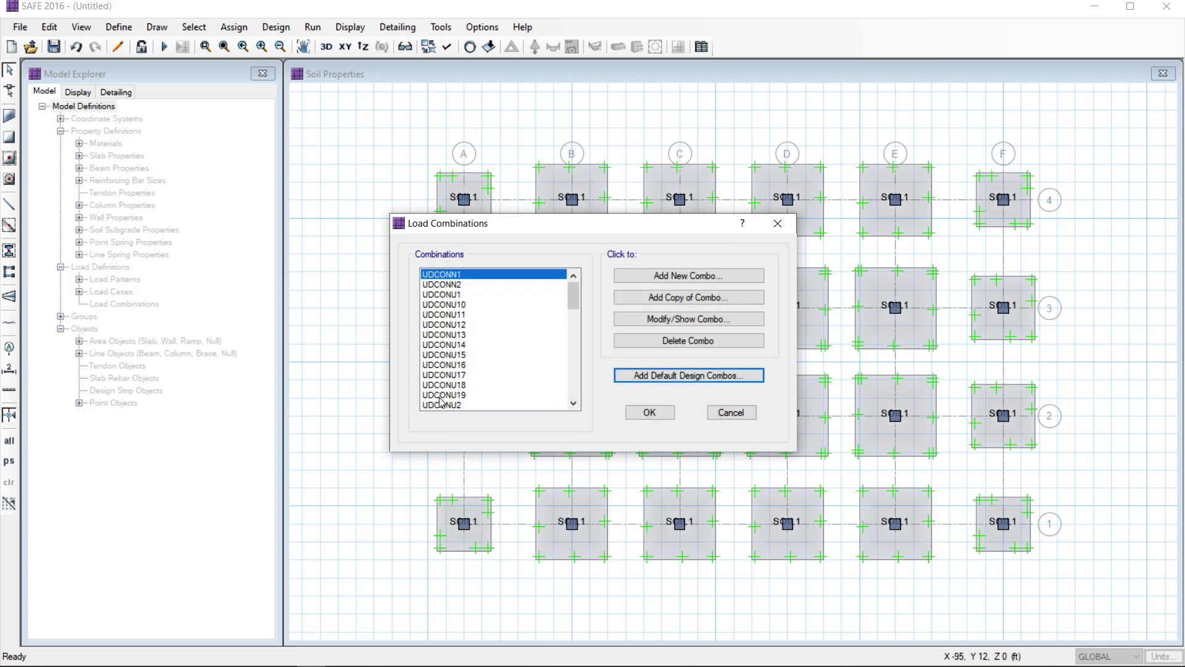
Review the load cases and scale factors of the service combinations UDCONN1 and UDCONN2.
{"action": "mouse_move", "coordinate": [573, 293]}
{"action": "left_mouse_down"}
{"action": "mouse_move", "coordinate": [569, 378]}
{"action": "mouse_move", "coordinate": [573, 277]}
{"action": "left_mouse_up"}
{"action": "left_click", "coordinate": [680, 320]}
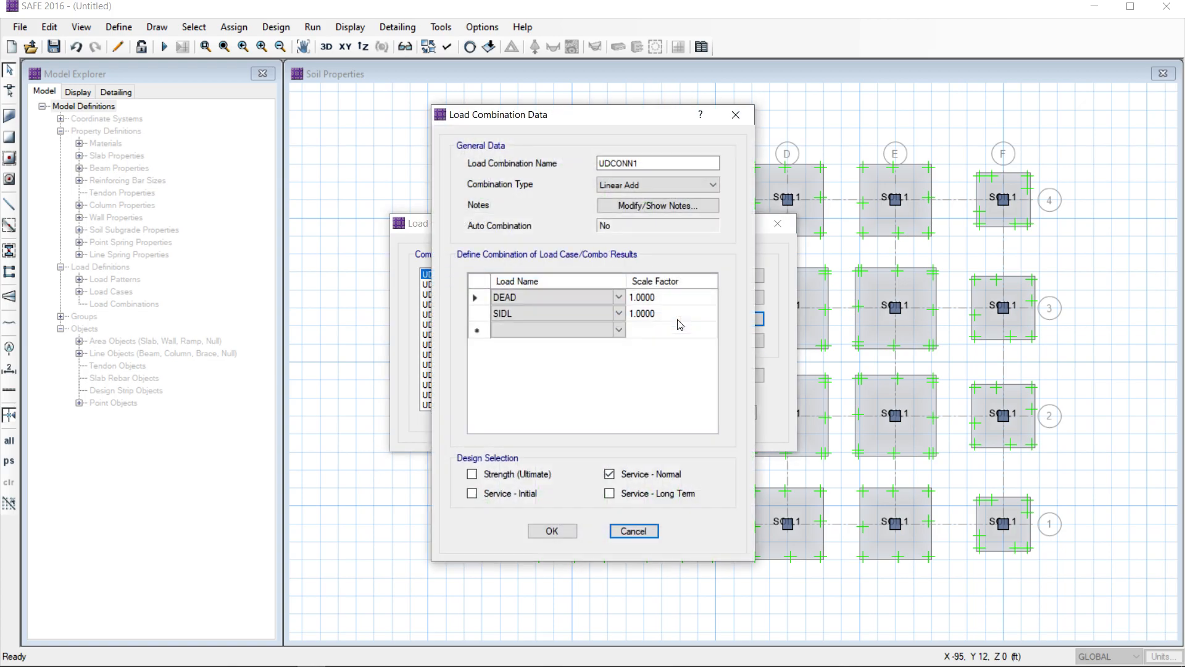
{"action": "left_click", "coordinate": [633, 531]}
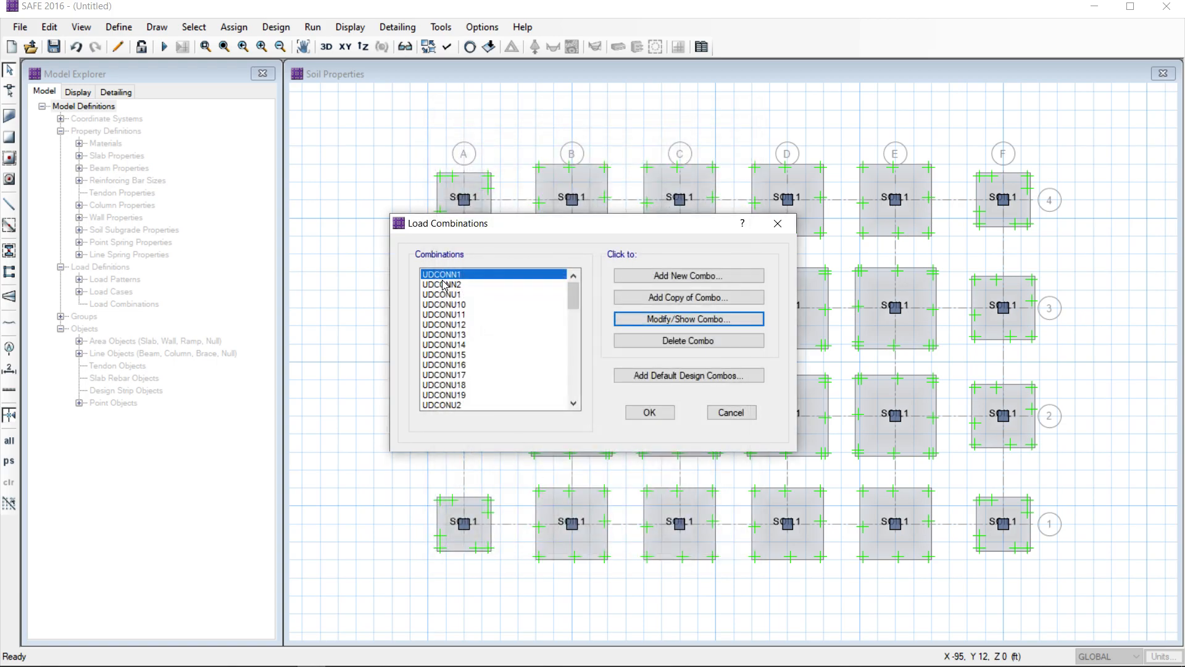
{"action": "left_click", "coordinate": [445, 285]}
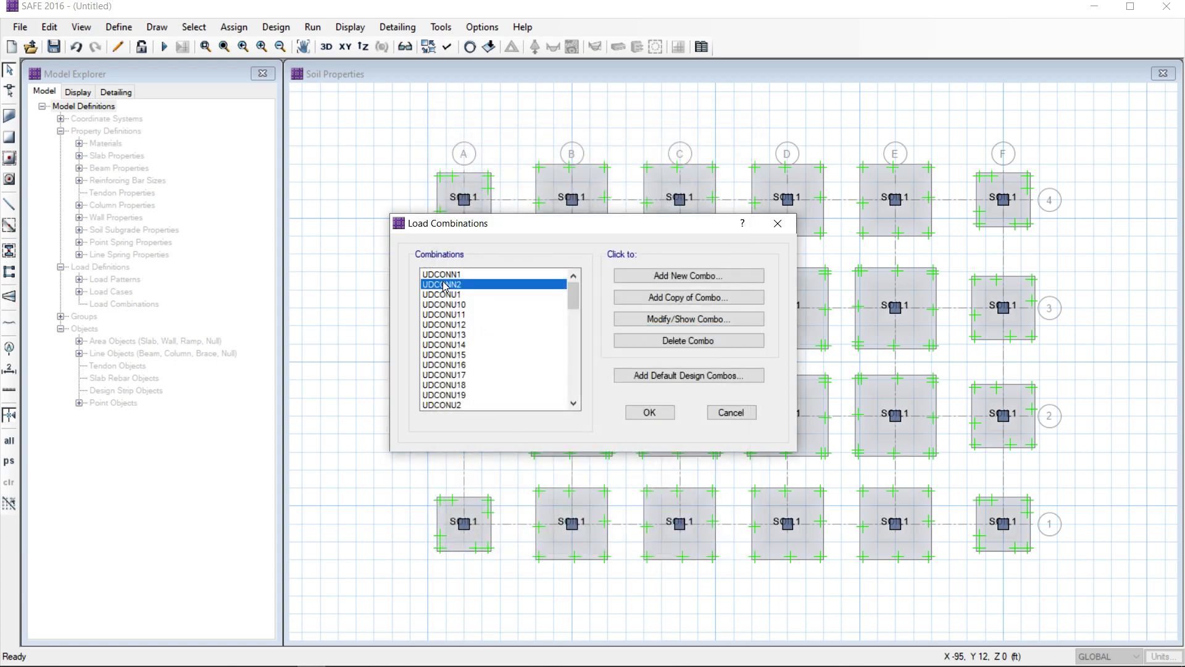
{"action": "left_click", "coordinate": [677, 327]}
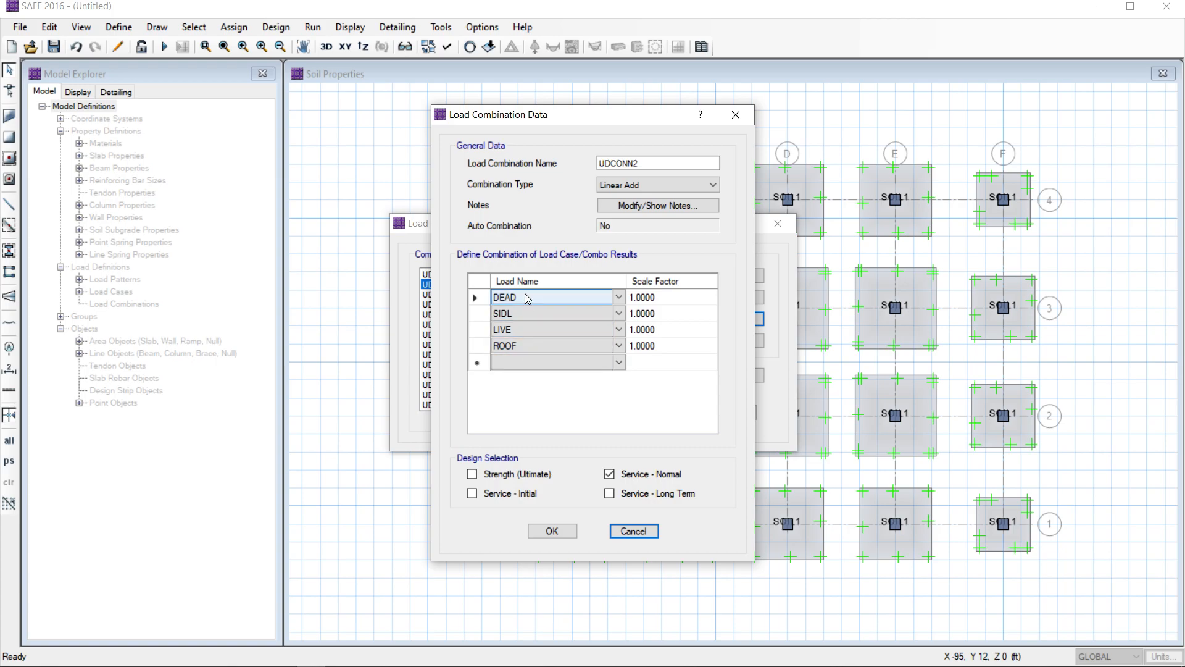
{"action": "left_click", "coordinate": [552, 532]}
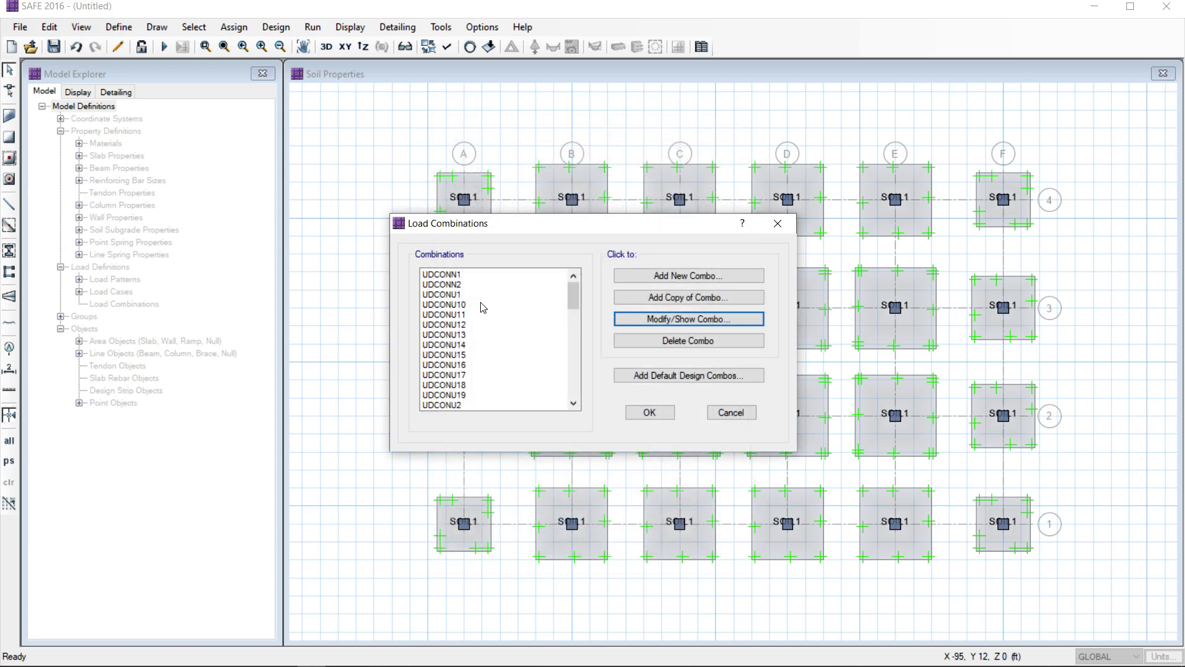
Check the load cases and scale factors of the strength combination UDCONU20 and accept the load combinations.
{"action": "left_click", "coordinate": [431, 296]}
{"action": "scroll", "coordinate": [432, 312], "scroll_direction": "down", "scroll_amount": 5}
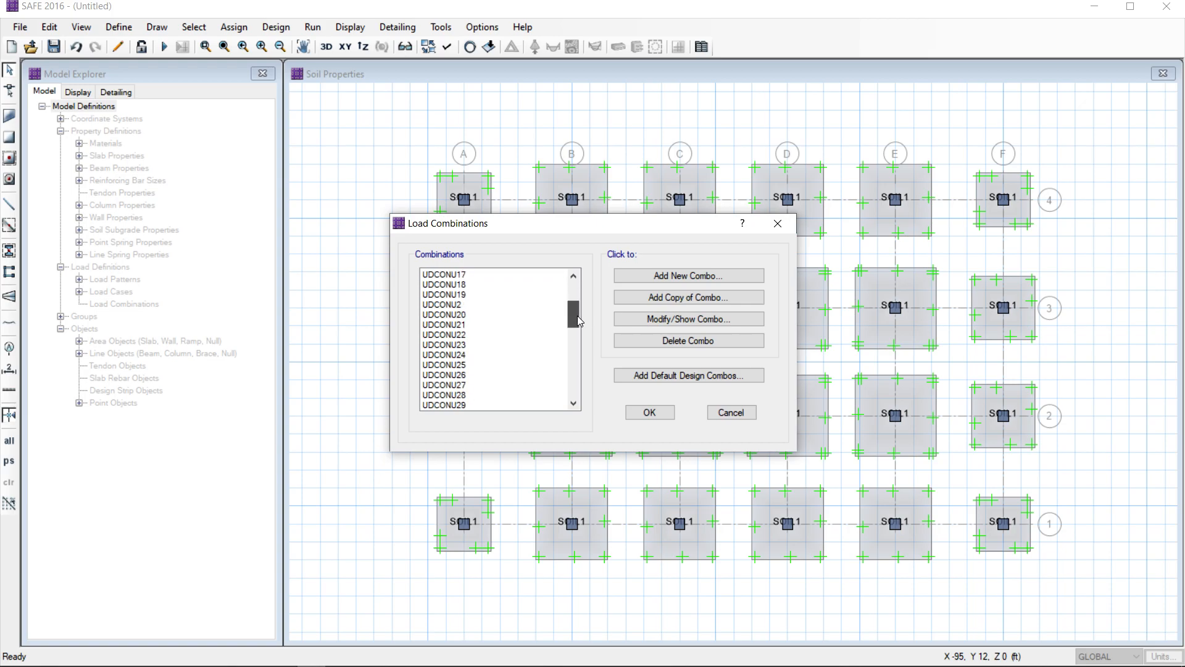
{"action": "left_click", "coordinate": [439, 314]}
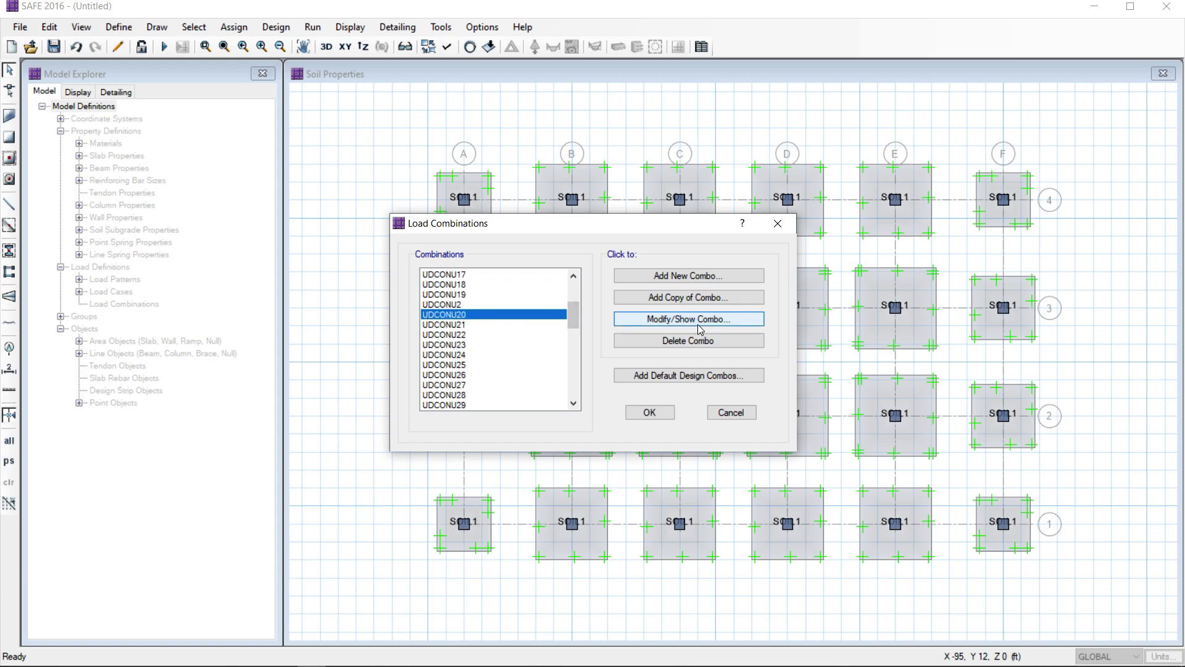
{"action": "left_click", "coordinate": [700, 322]}
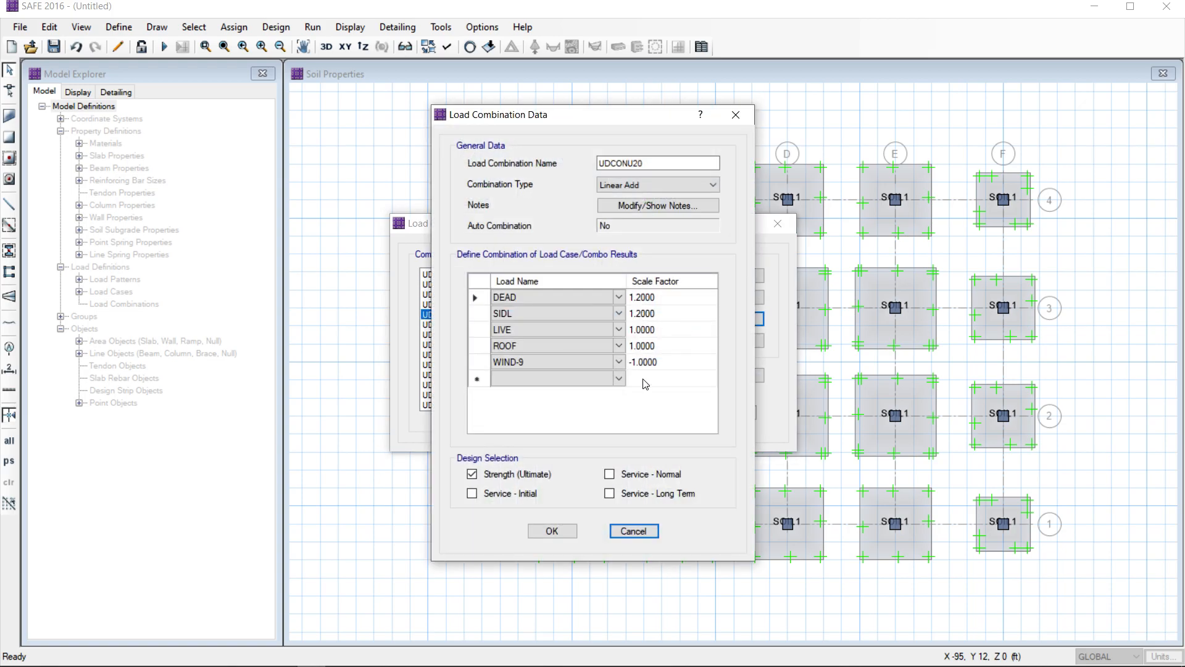
{"action": "left_click", "coordinate": [649, 535]}
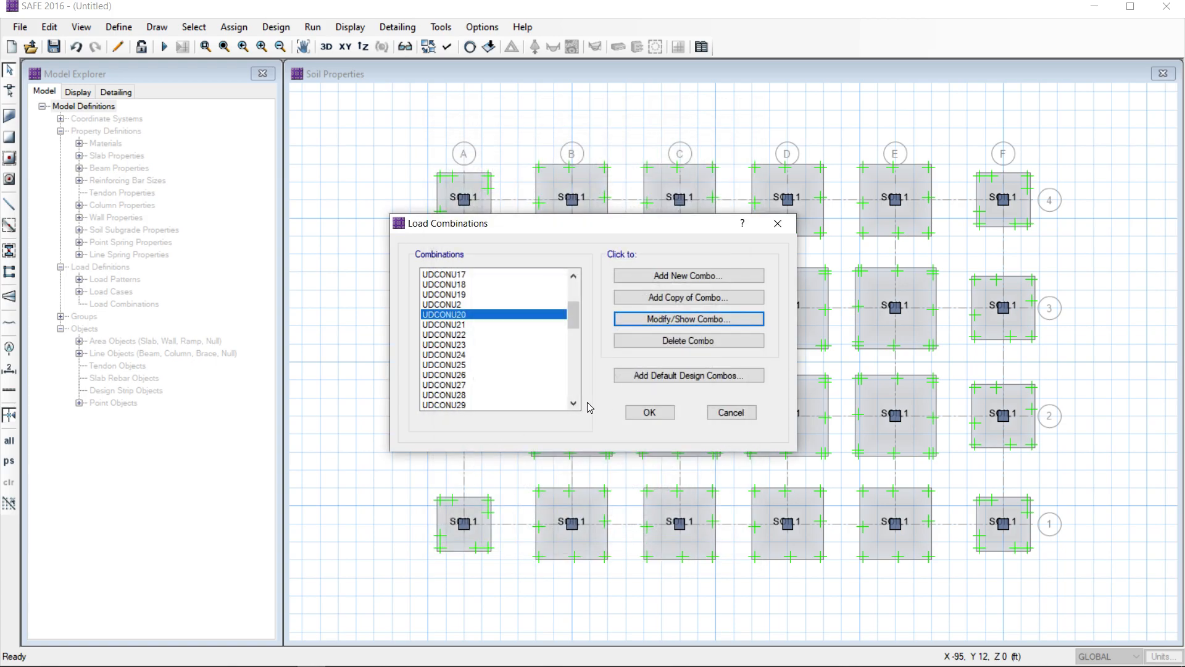
{"action": "left_click", "coordinate": [649, 412]}
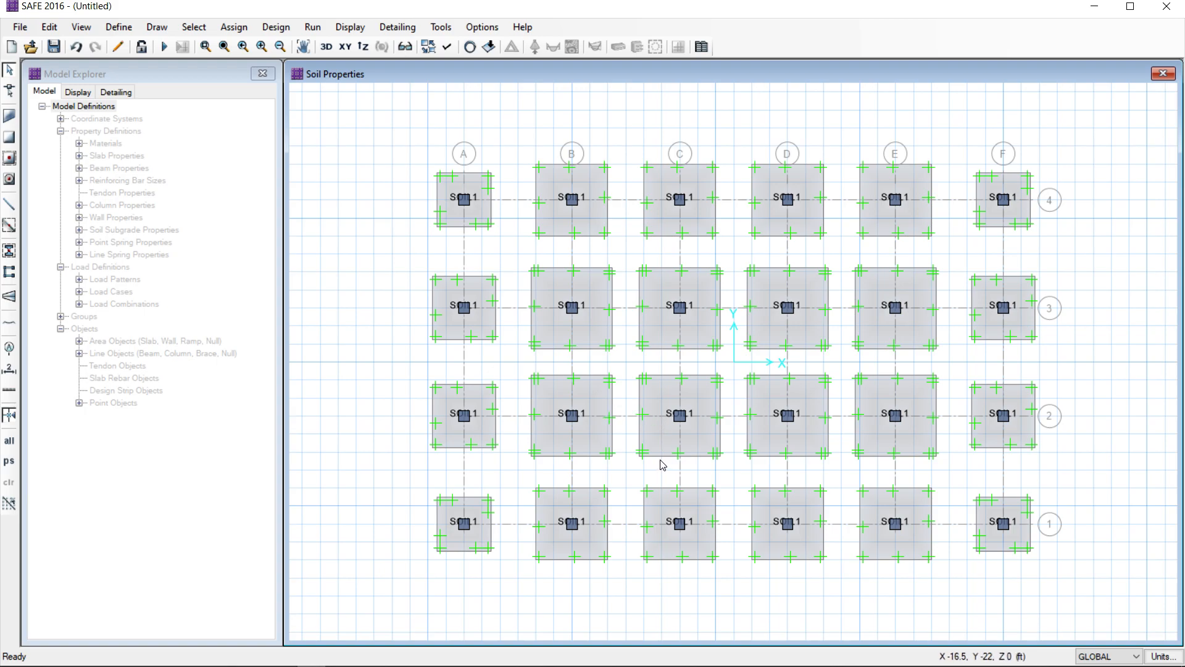
Save the model as FOUNDATION.FDB in the Foundation folder, replacing the existing file.
{"action": "left_click", "coordinate": [53, 46]}
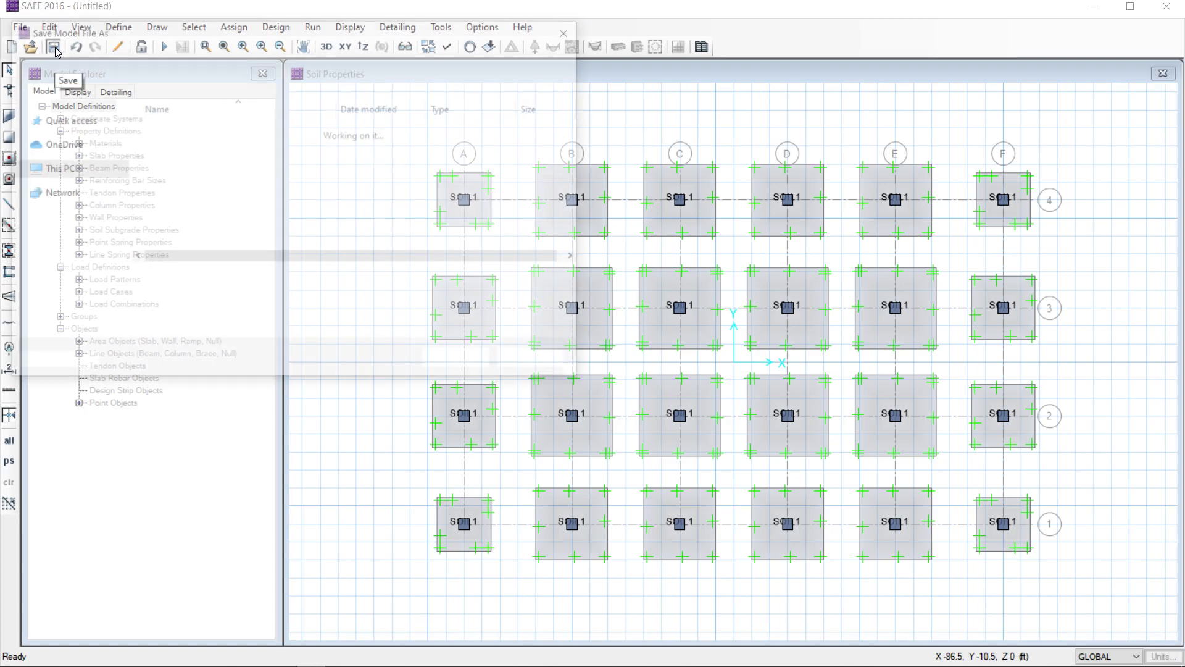
{"action": "left_click", "coordinate": [185, 130]}
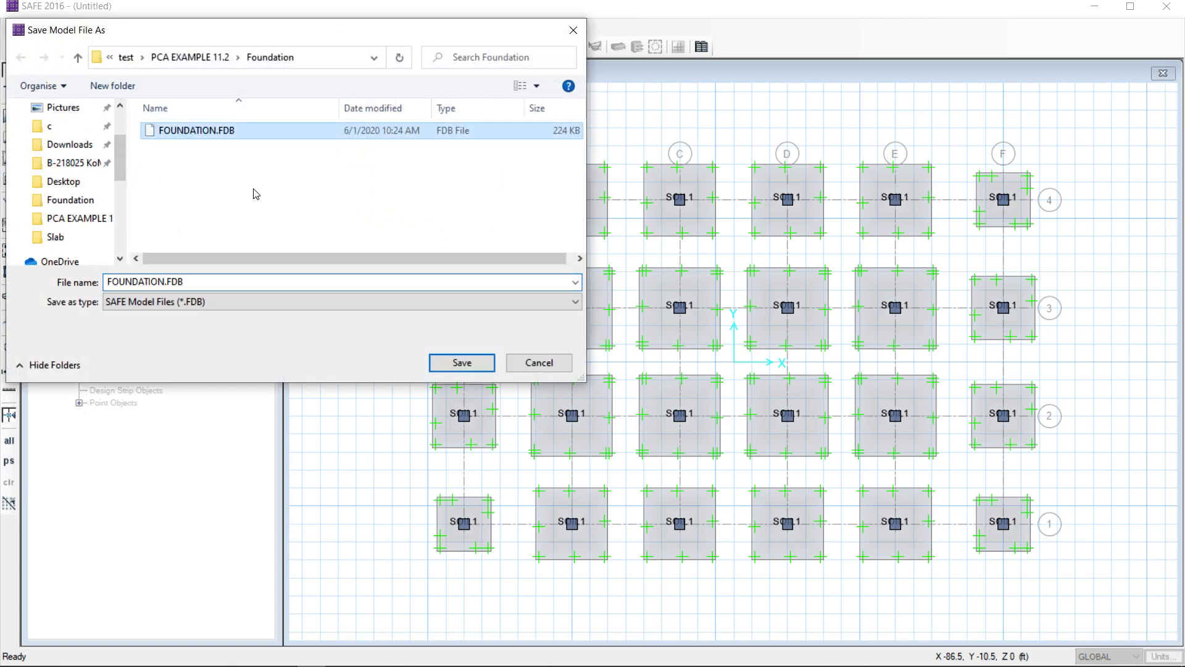
{"action": "left_click", "coordinate": [468, 361]}
{"action": "left_click", "coordinate": [637, 347]}
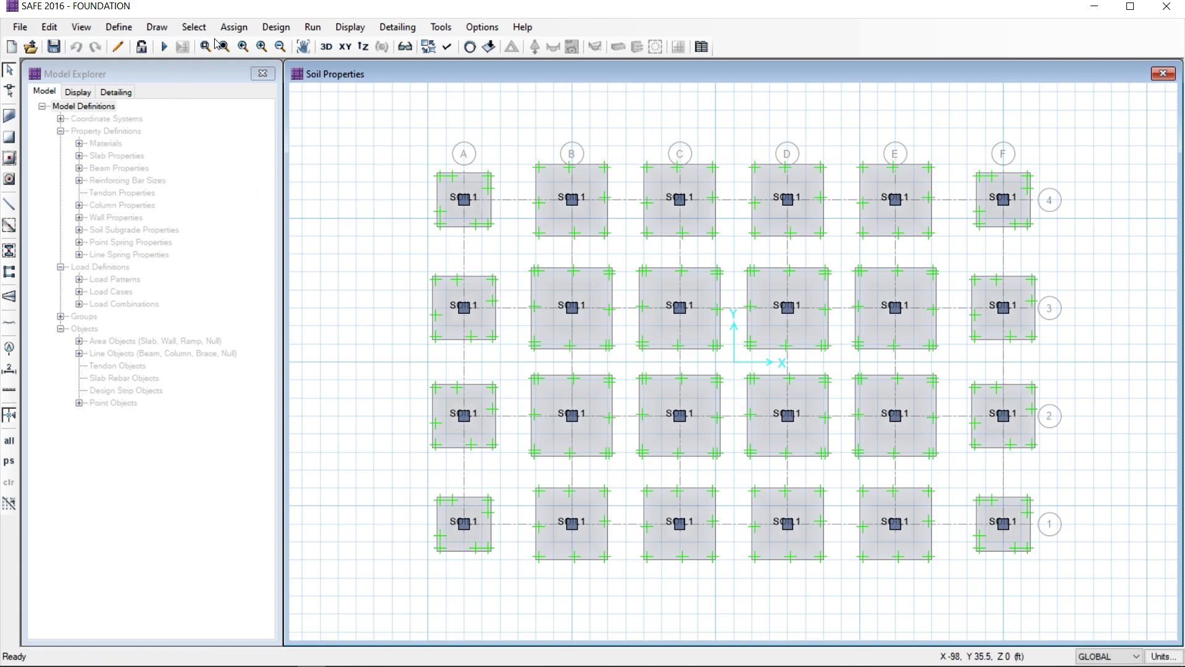
Start the Draw Design Strips command.
{"action": "left_click", "coordinate": [156, 27]}
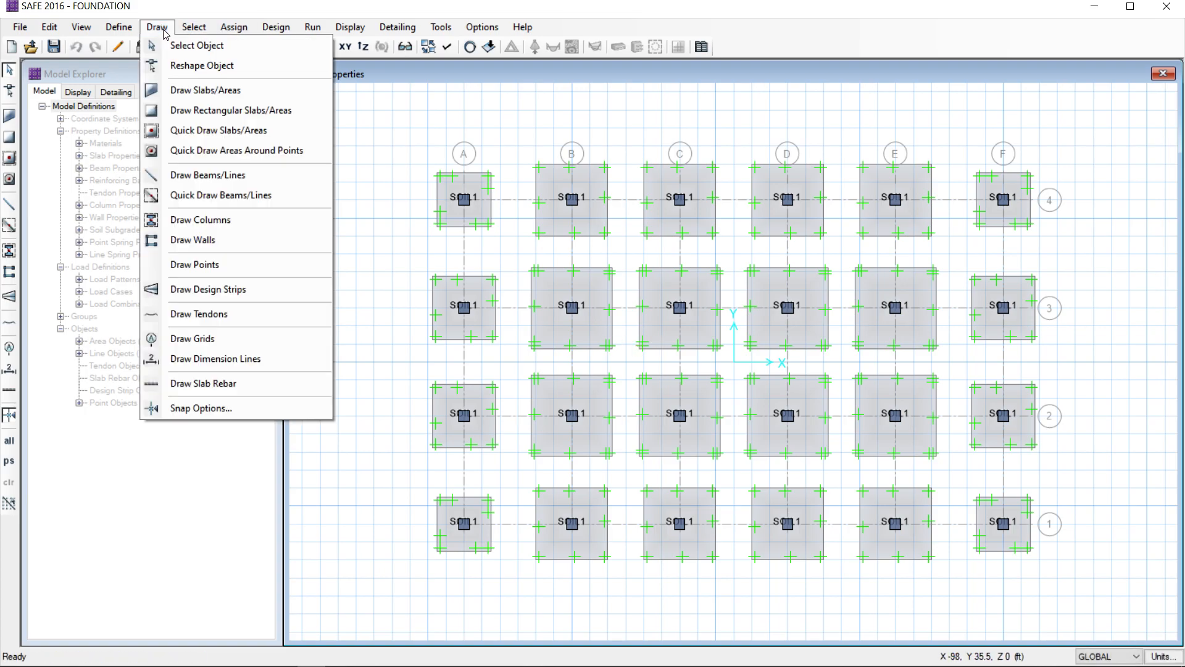
{"action": "left_click", "coordinate": [208, 291]}
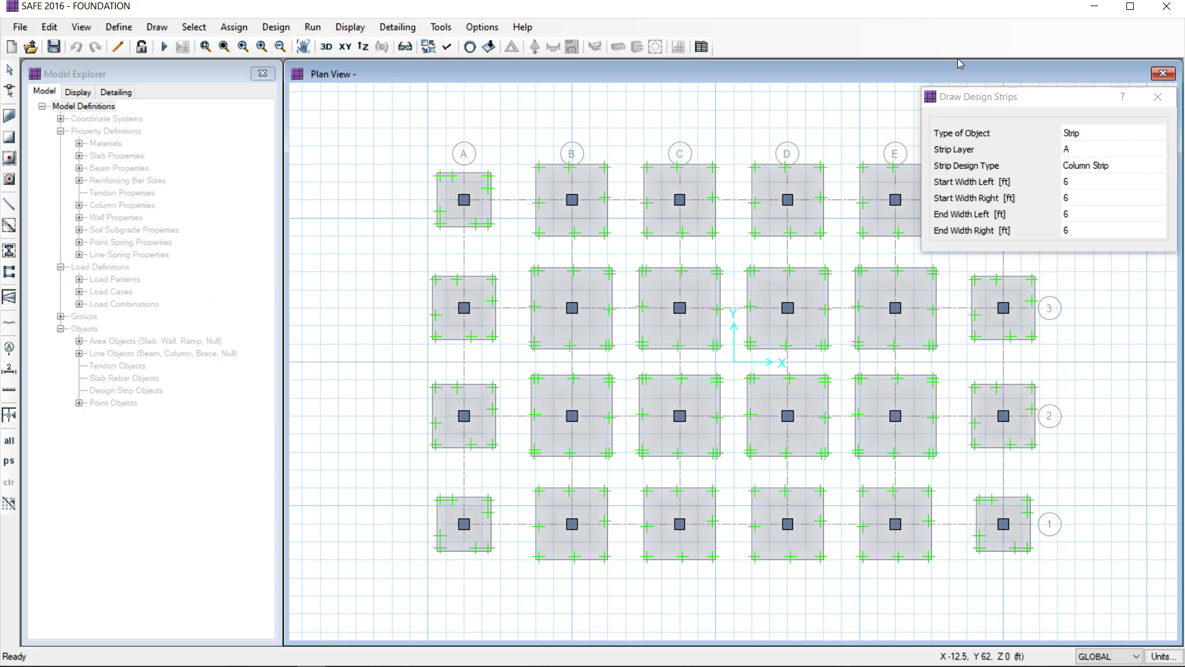
Draw layer A column strips along grid lines 4 and 3, from the outer edge of the grid A footings to that of the grid F footings.
{"action": "mouse_move", "coordinate": [990, 94]}
{"action": "left_mouse_down"}
{"action": "mouse_move", "coordinate": [399, 123]}
{"action": "mouse_move", "coordinate": [94, 89]}
{"action": "left_mouse_up"}
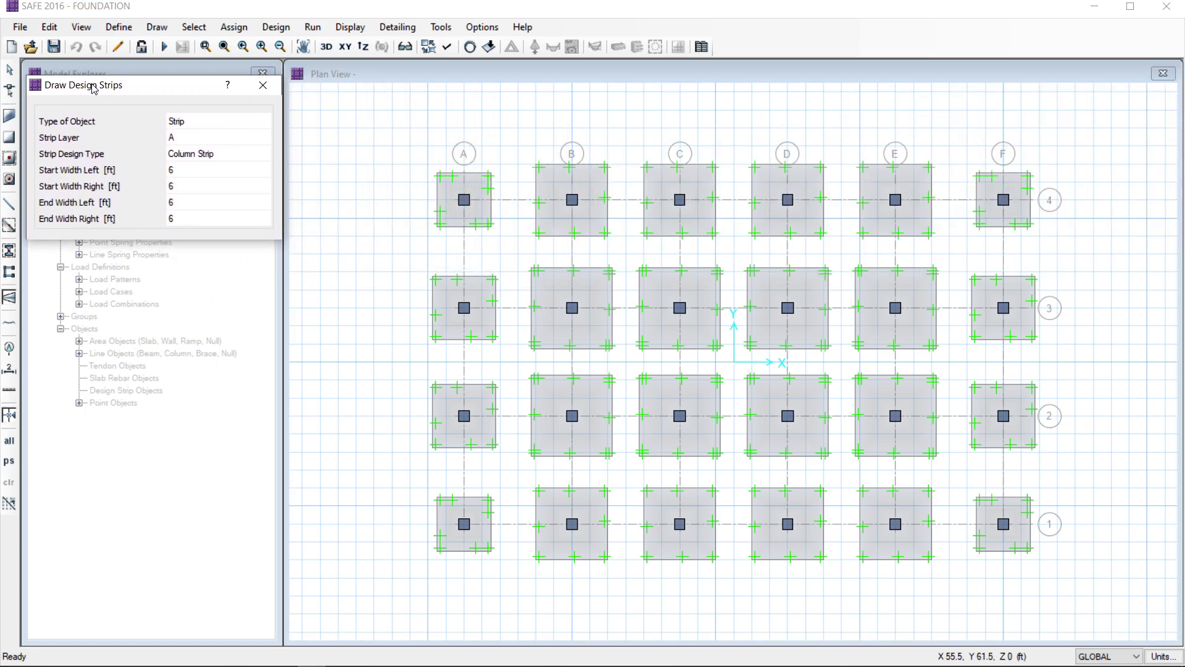
{"action": "left_click", "coordinate": [437, 201]}
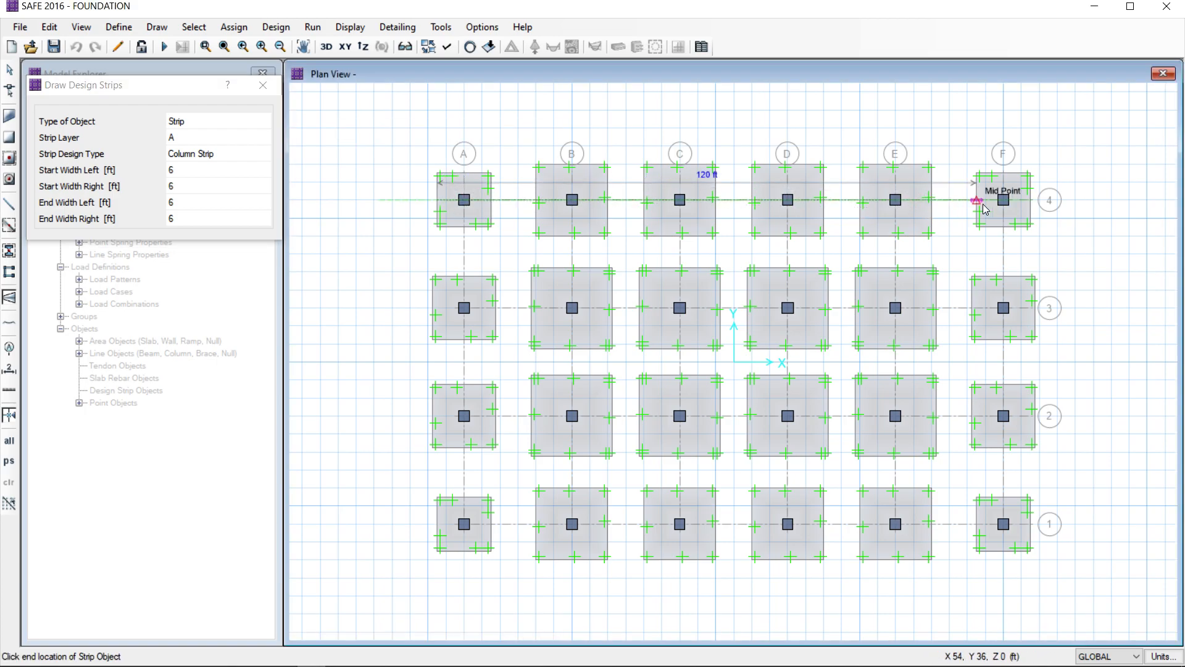
{"action": "left_click", "coordinate": [1031, 201]}
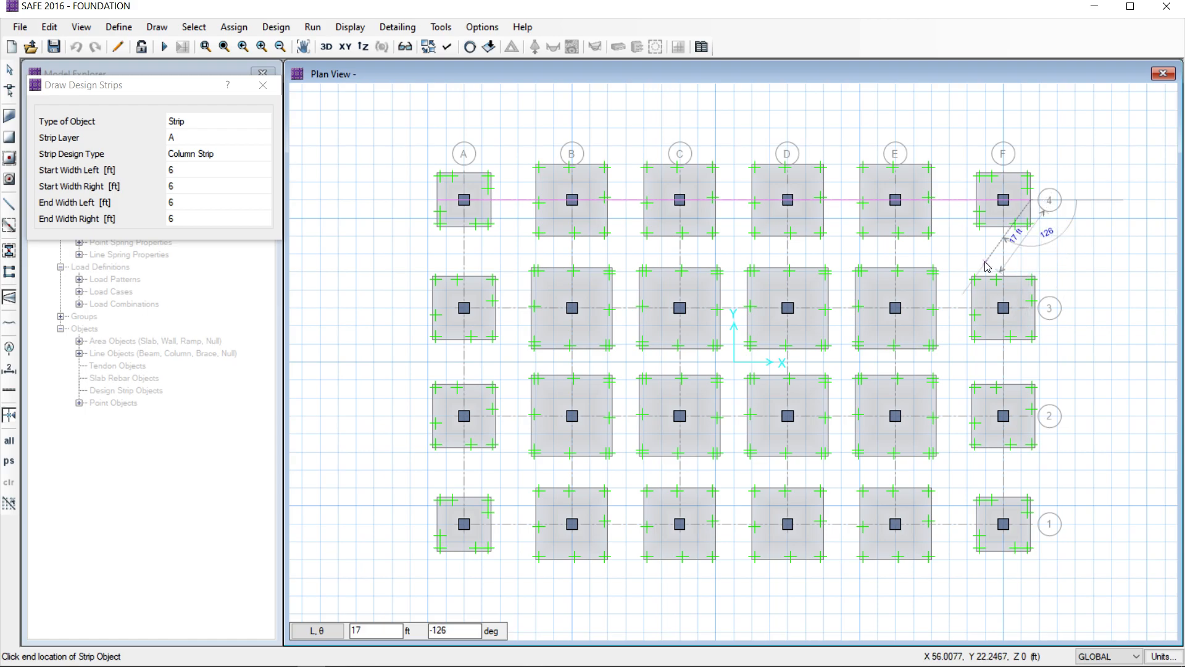
{"action": "key", "text": "Return"}
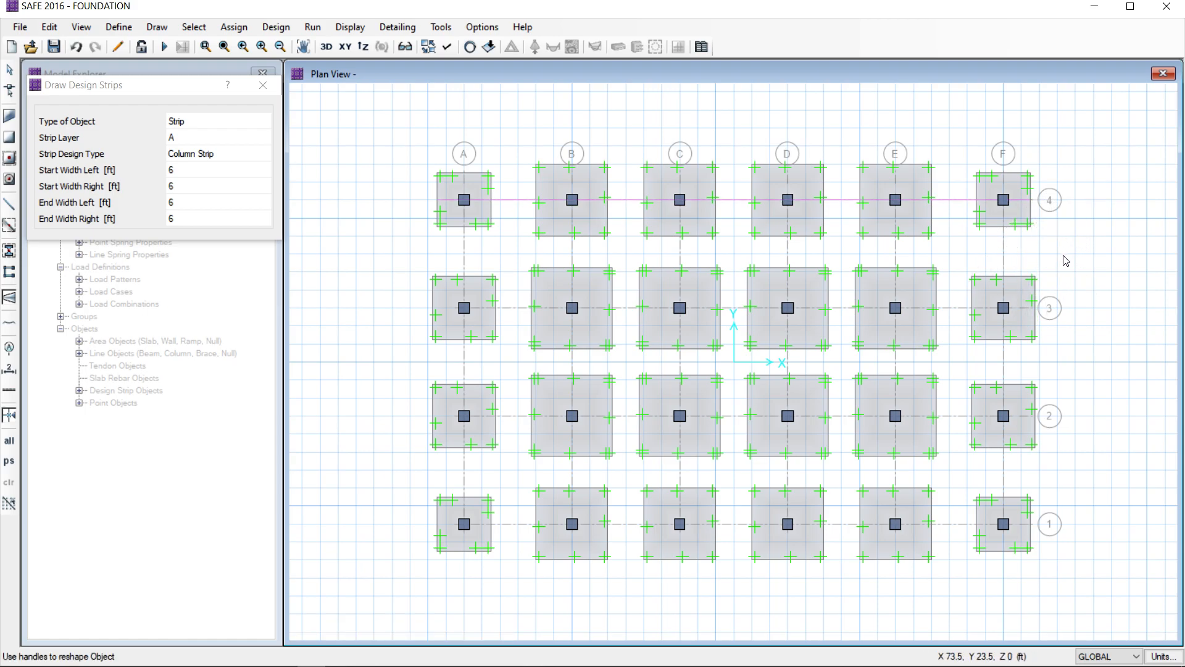
{"action": "left_click", "coordinate": [432, 312]}
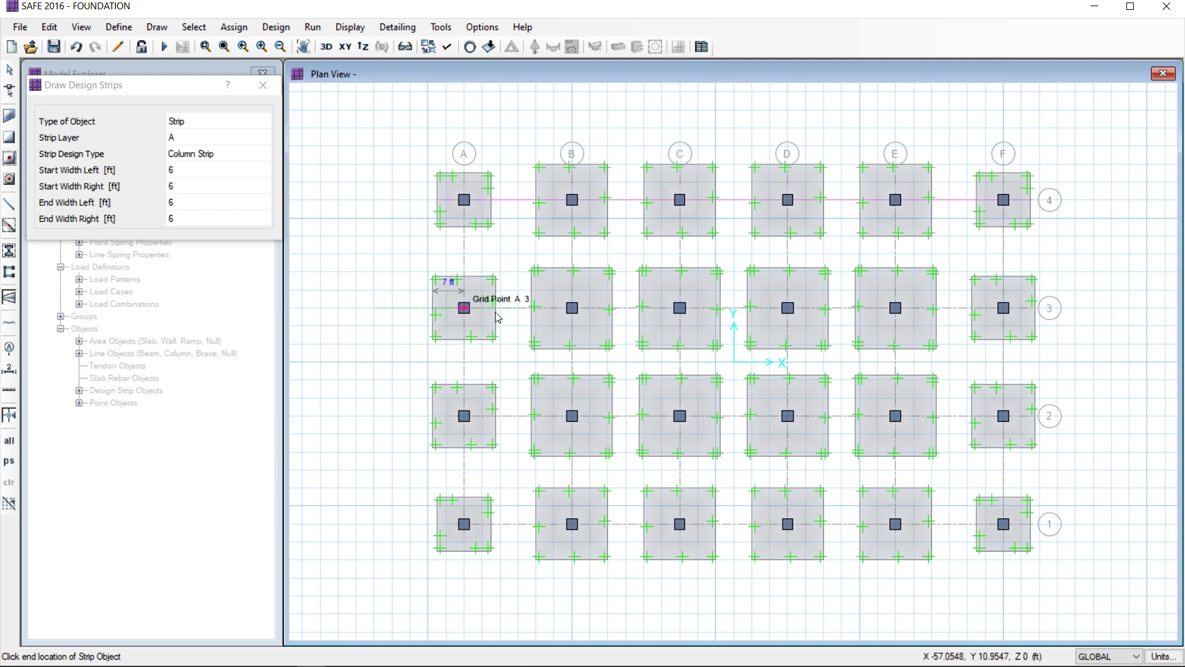
{"action": "left_click", "coordinate": [1039, 313]}
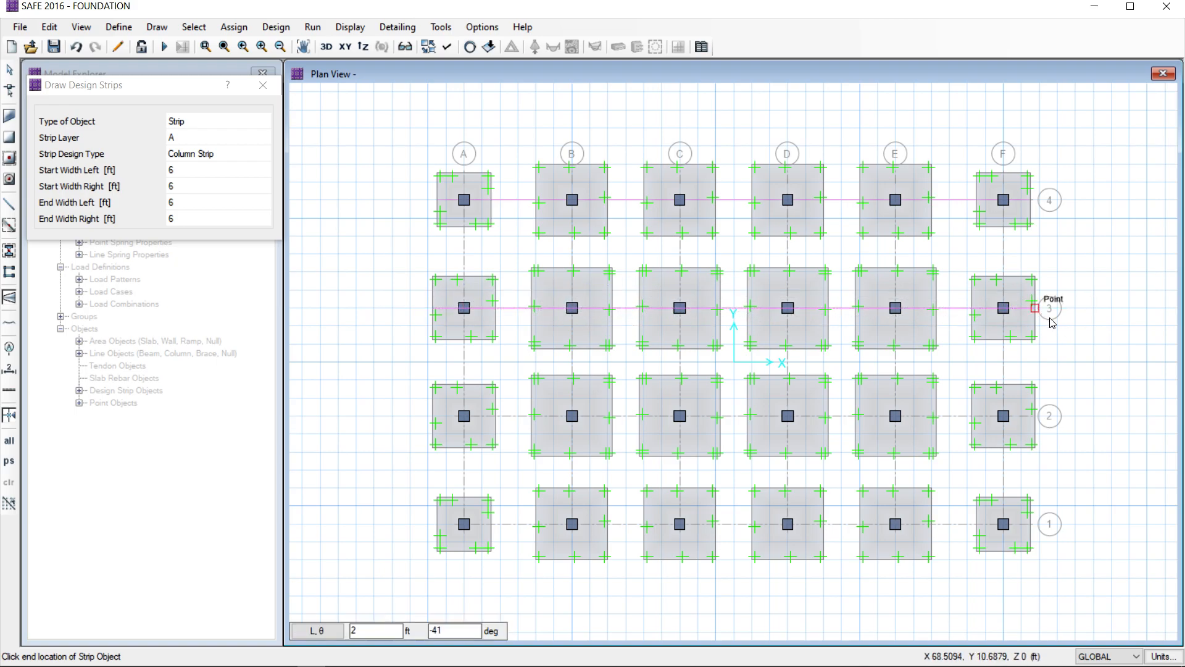
{"action": "right_click", "coordinate": [1081, 327]}
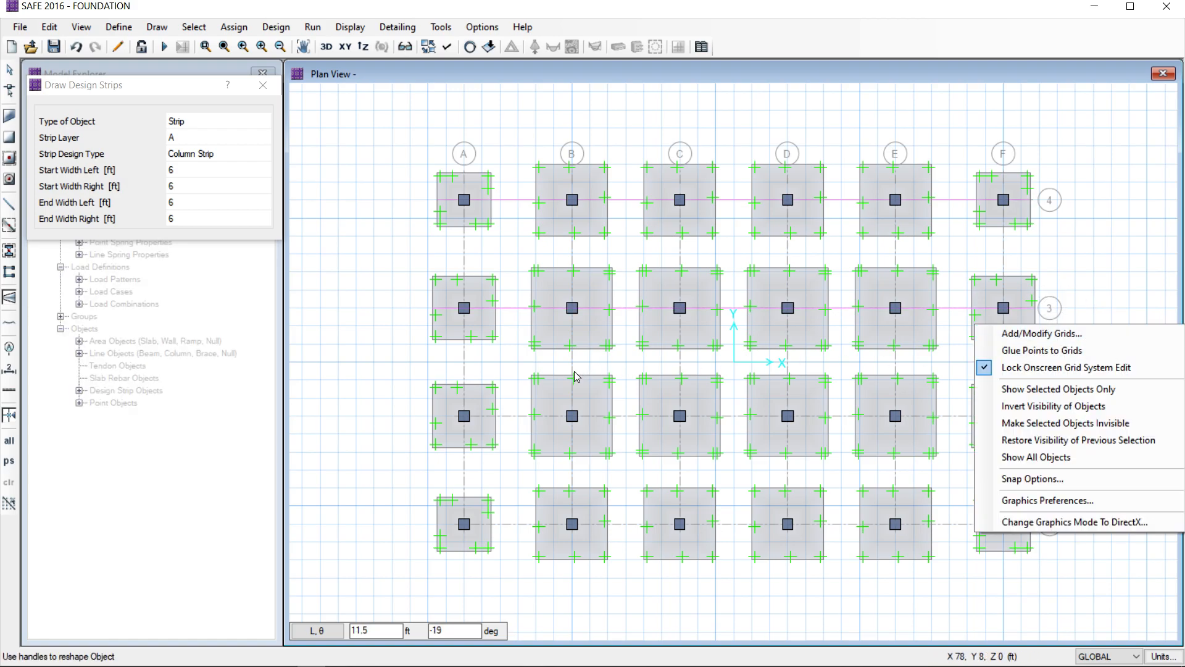
Draw layer A column strips along grid lines 2 and 1 between the outer edges of the end footings.
{"action": "left_click", "coordinate": [432, 417]}
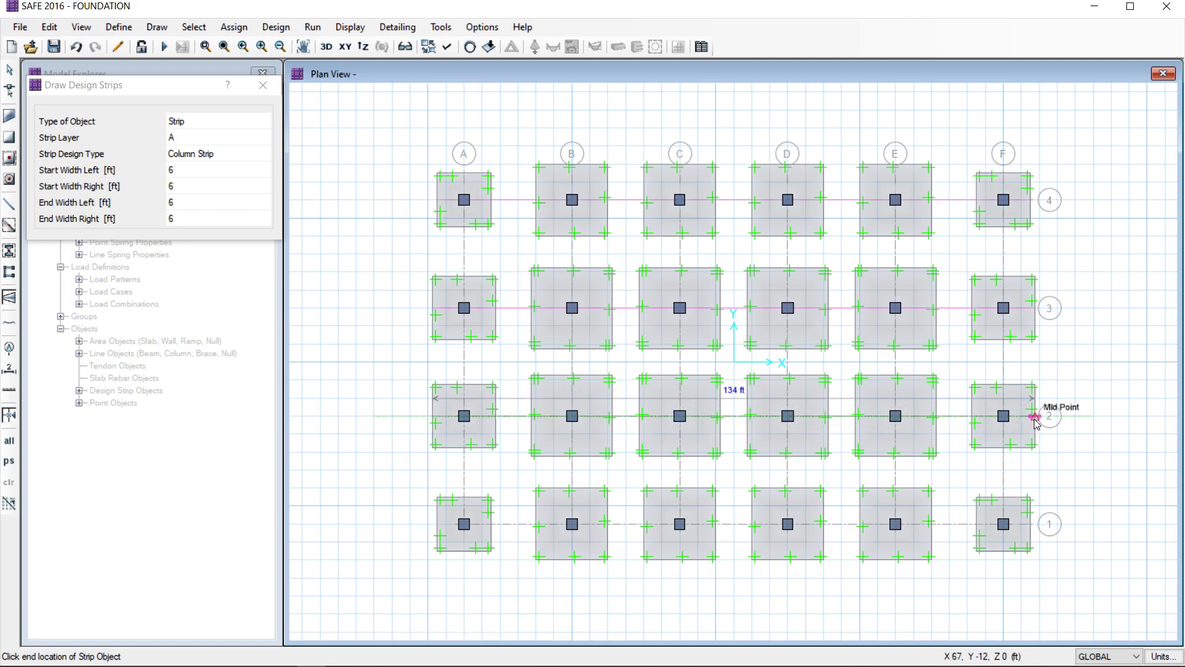
{"action": "left_click", "coordinate": [1057, 450]}
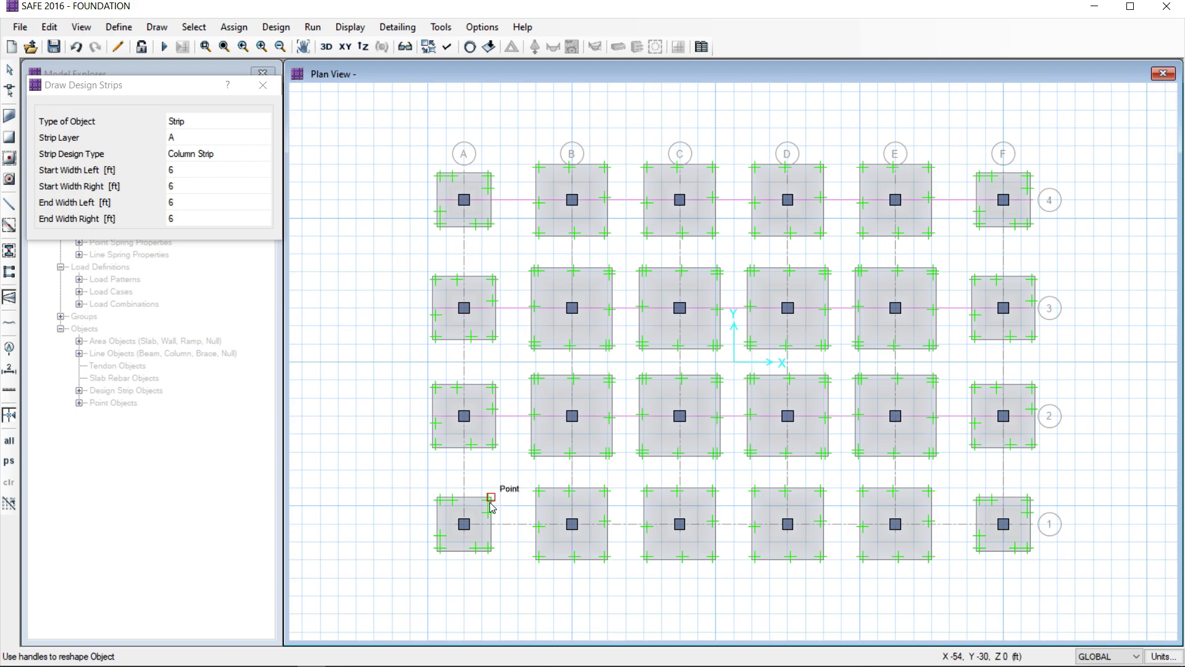
{"action": "left_click", "coordinate": [442, 524]}
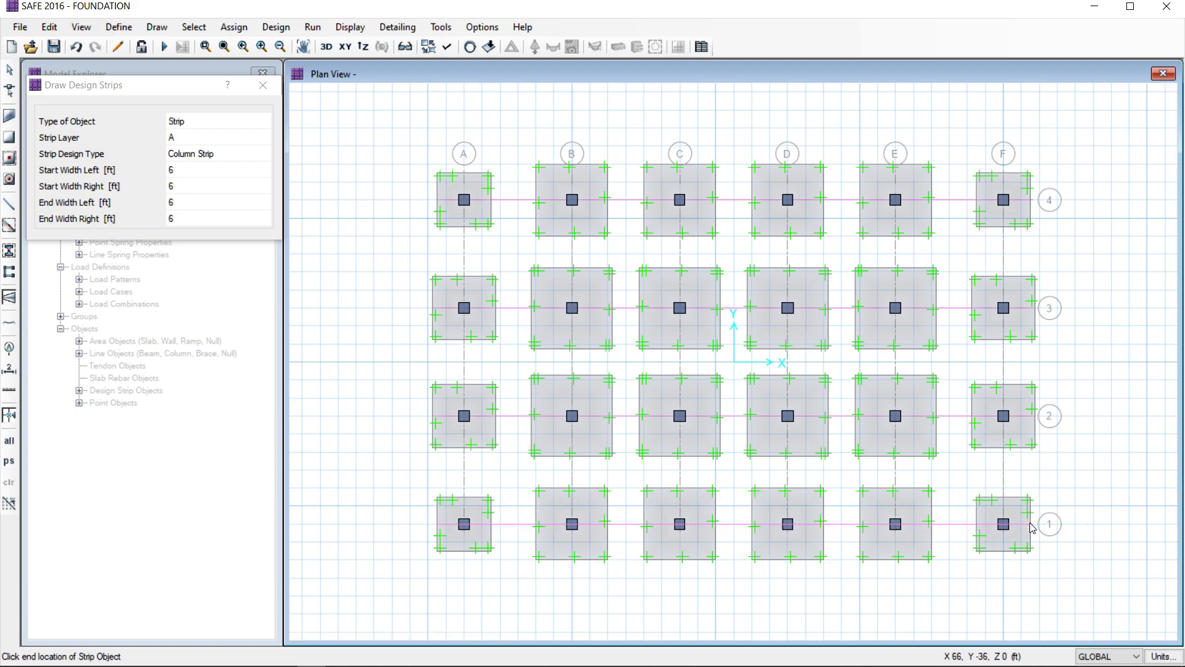
{"action": "left_click", "coordinate": [1057, 523]}
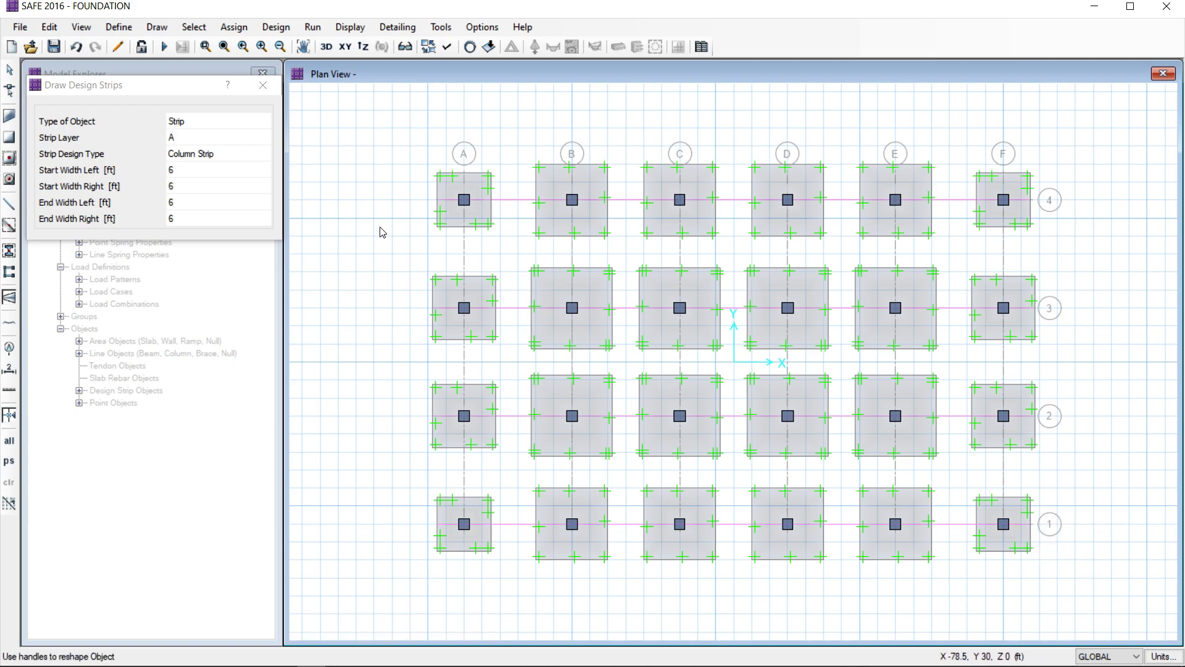
Switch the strip layer to B and draw a column strip along grid line A across all four footings.
{"action": "left_click", "coordinate": [217, 139]}
{"action": "left_click", "coordinate": [263, 136]}
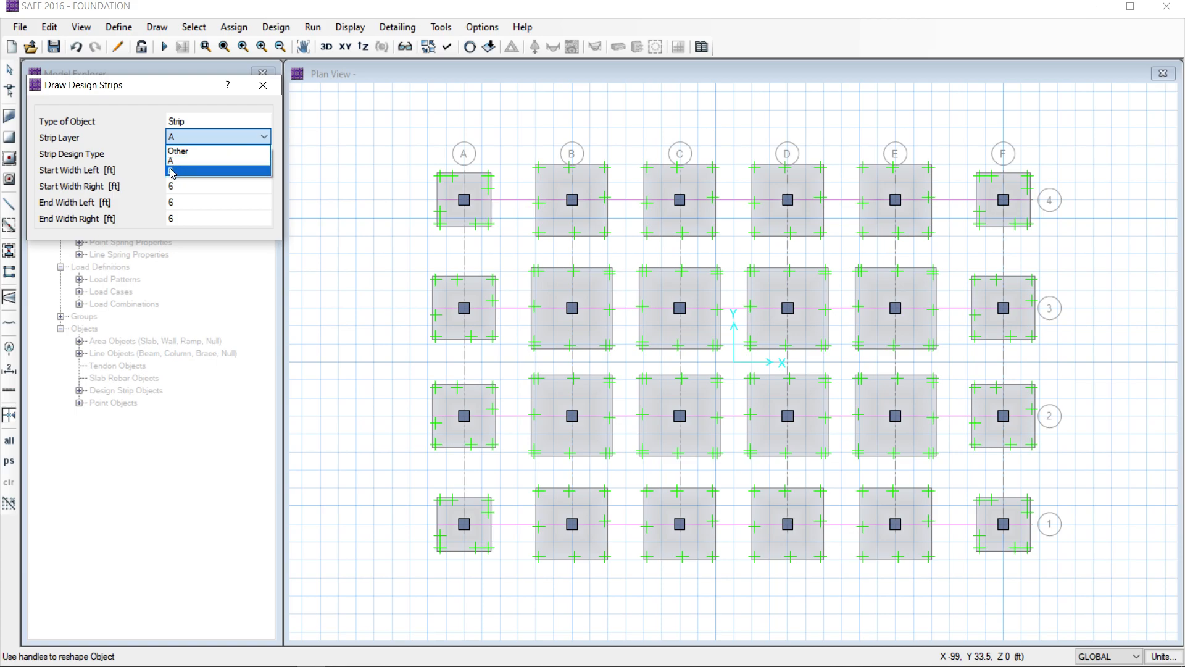
{"action": "left_click", "coordinate": [173, 171]}
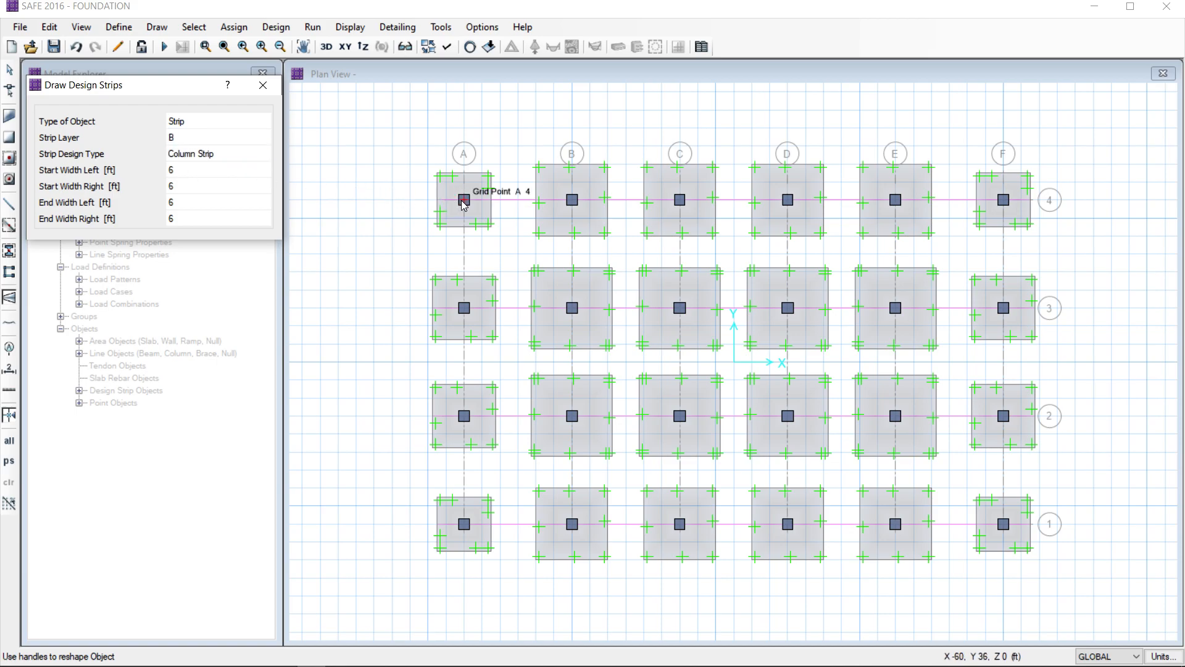
{"action": "left_click", "coordinate": [465, 175]}
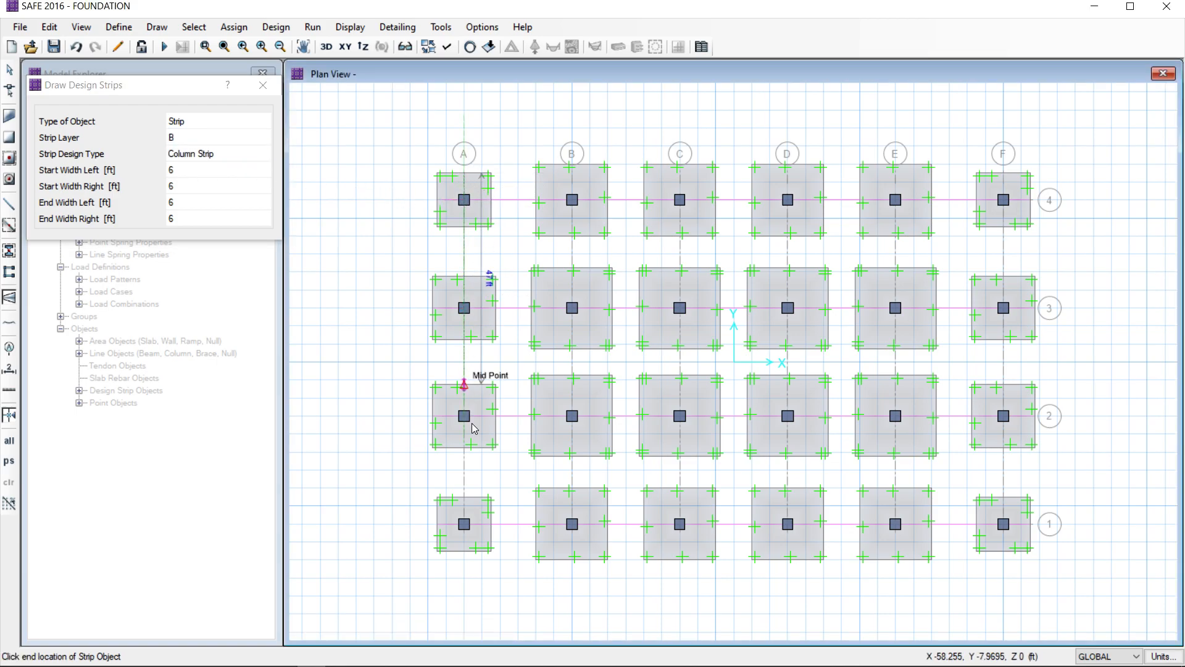
{"action": "left_click", "coordinate": [464, 552]}
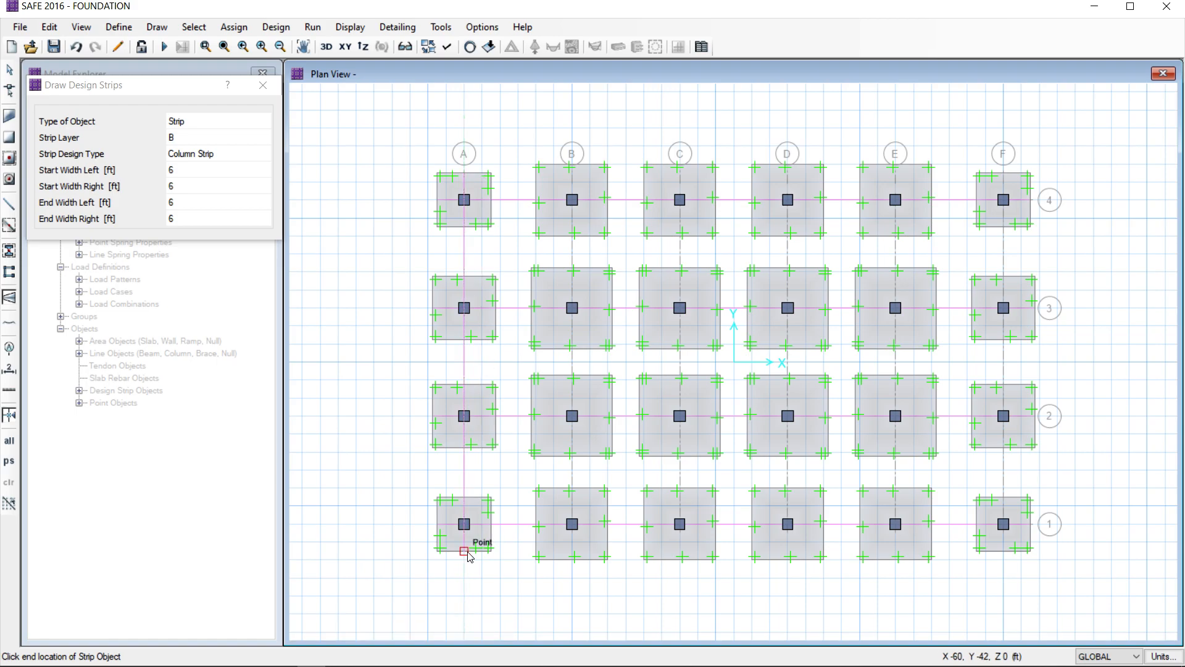
{"action": "key", "text": "Return"}
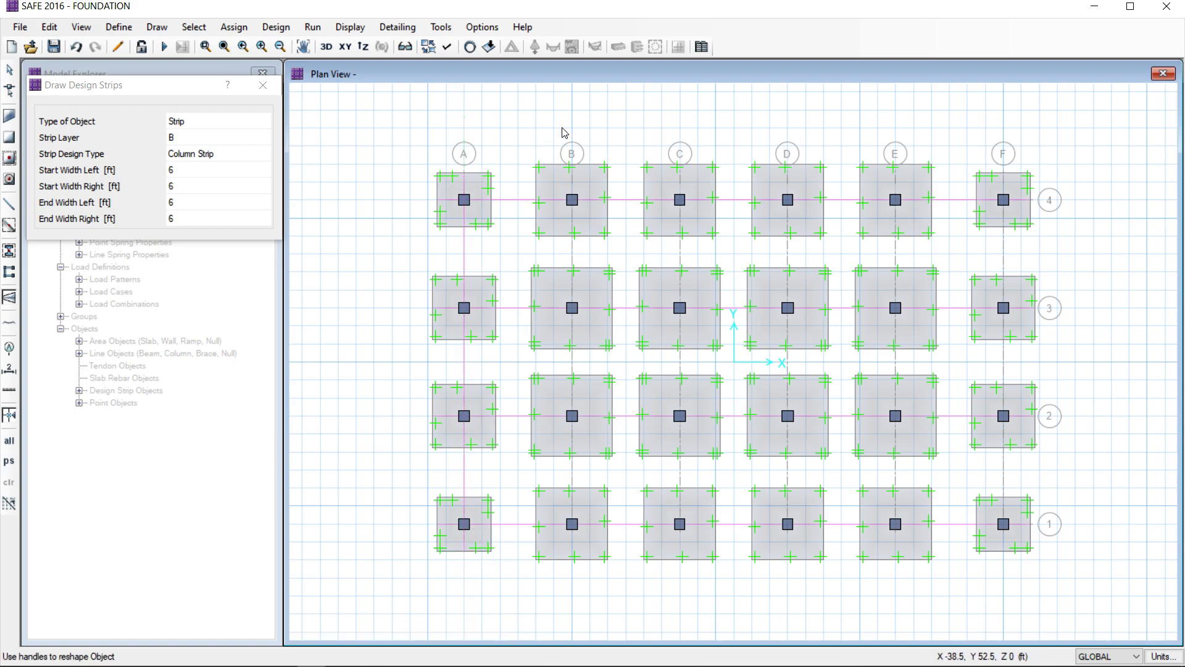
Draw layer B column strips along grid lines B and C, from the row 4 footings' outer edges to those of row 1.
{"action": "left_click", "coordinate": [572, 166]}
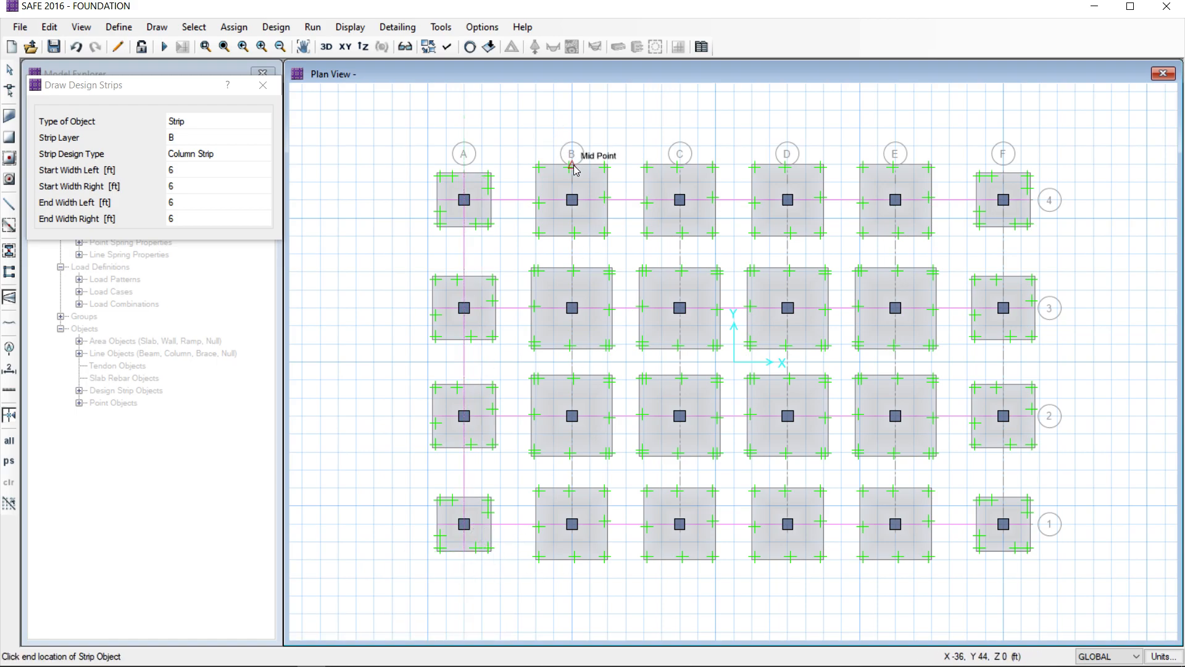
{"action": "left_click", "coordinate": [572, 560]}
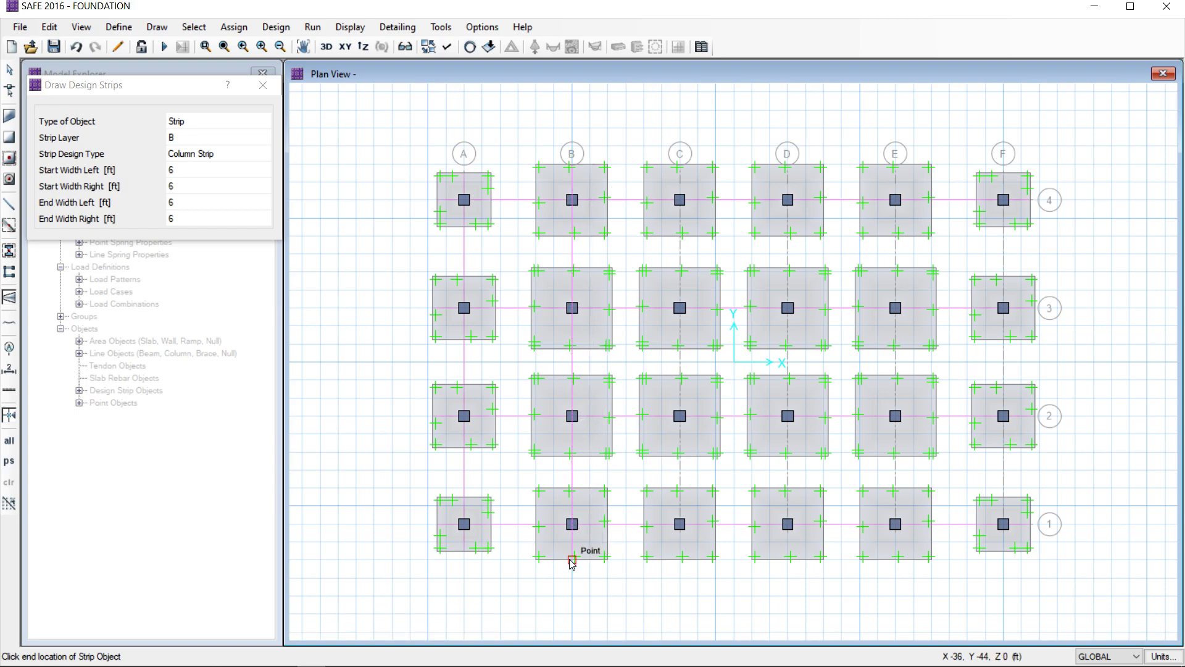
{"action": "right_click", "coordinate": [569, 572]}
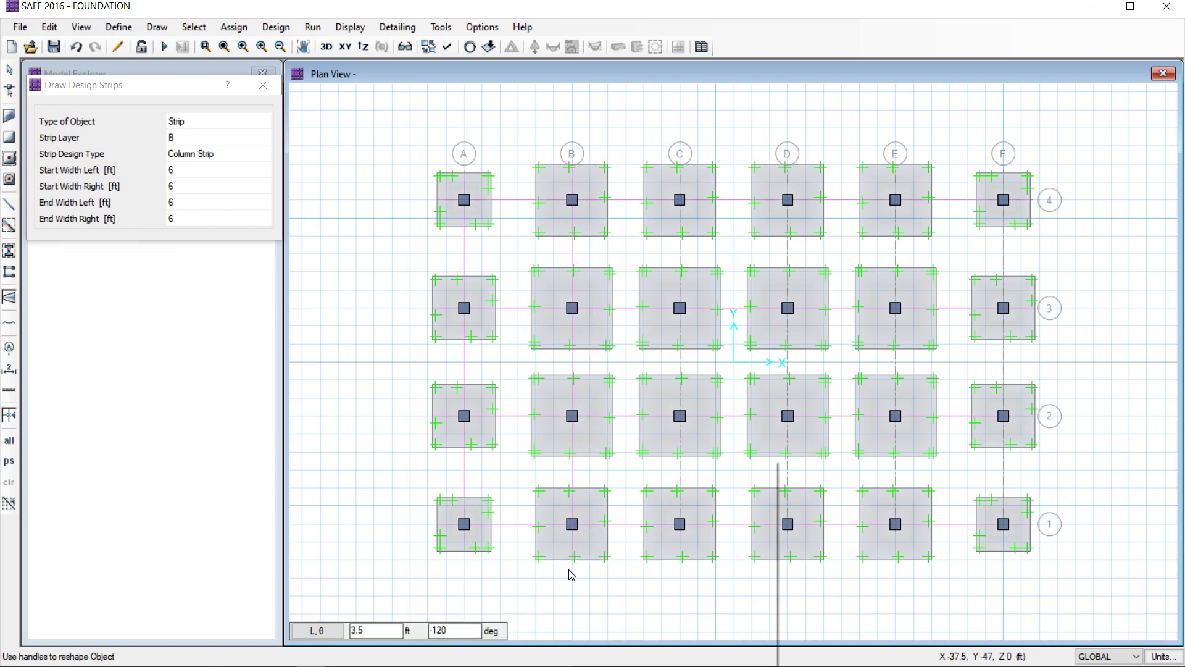
{"action": "left_click", "coordinate": [681, 165]}
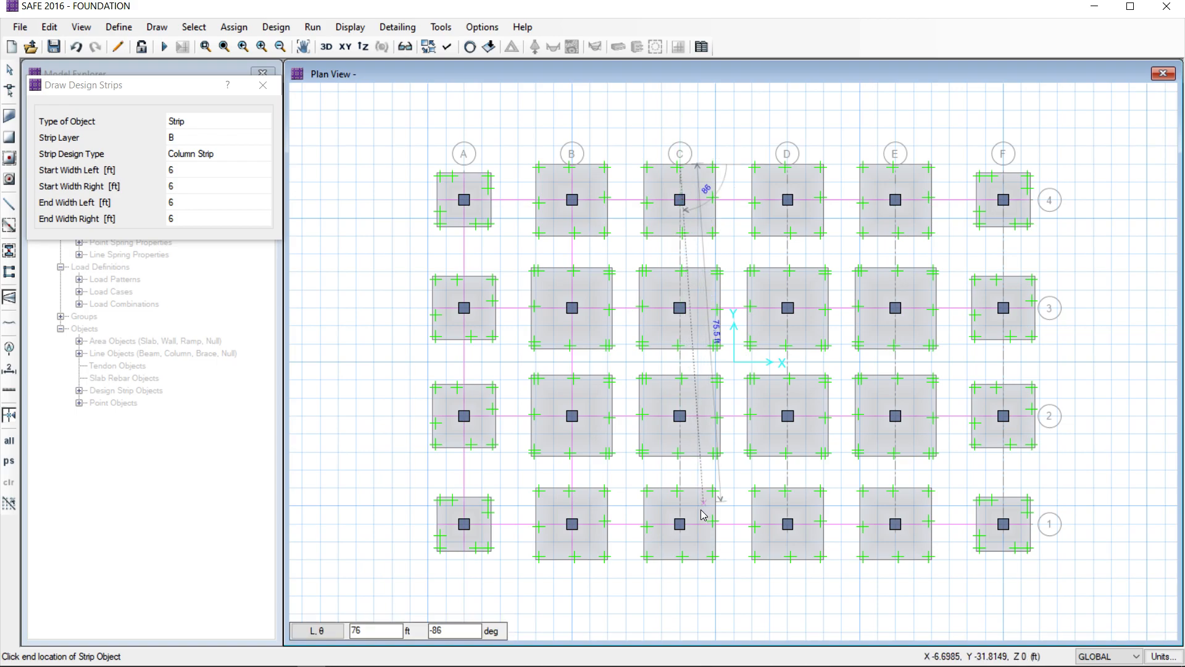
{"action": "left_click", "coordinate": [680, 559]}
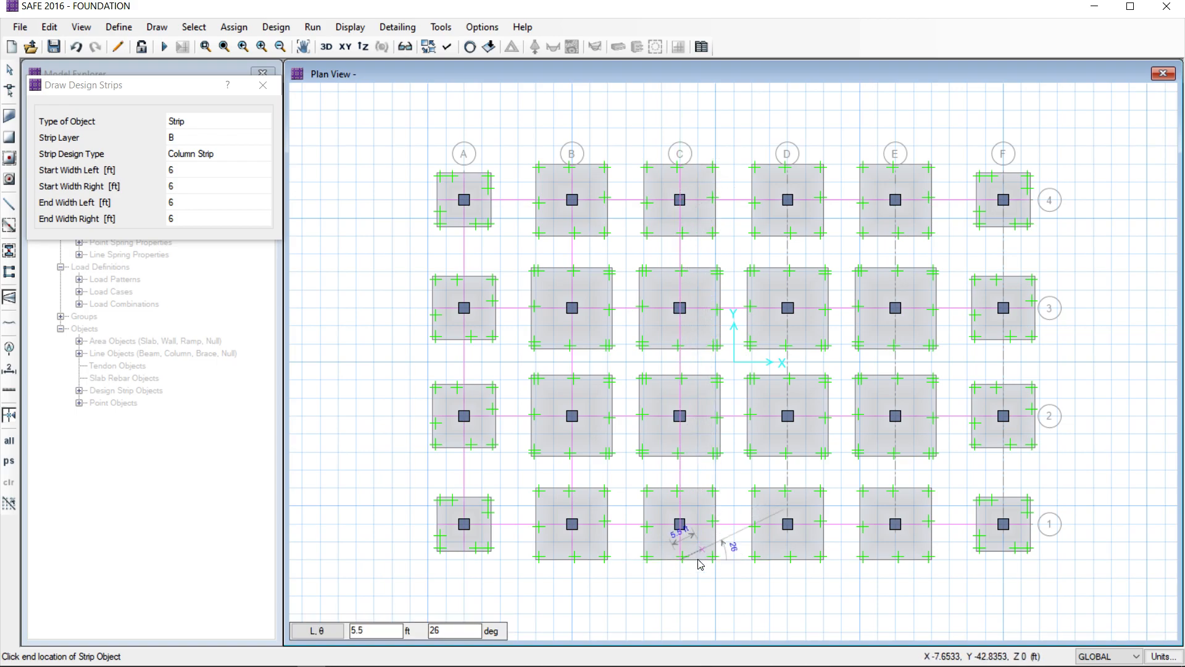
{"action": "right_click", "coordinate": [693, 572]}
Draw layer B column strips along grid lines D and E between the outer edges of the row 4 and row 1 footings.
{"action": "left_click", "coordinate": [788, 166]}
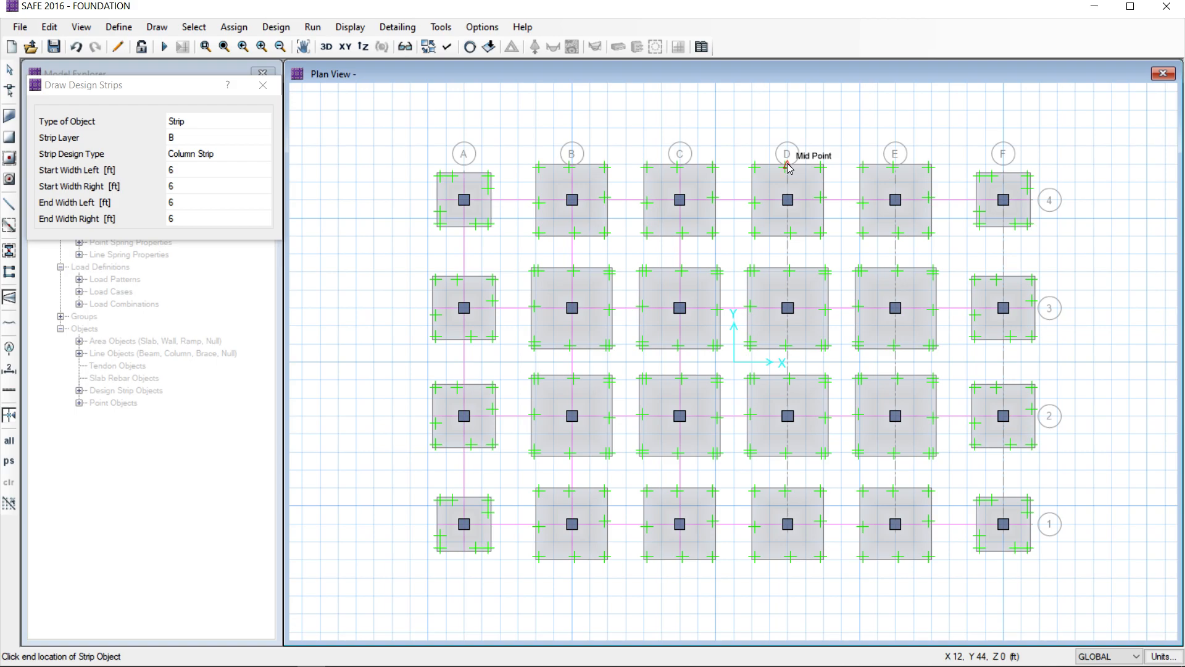
{"action": "left_click", "coordinate": [788, 559]}
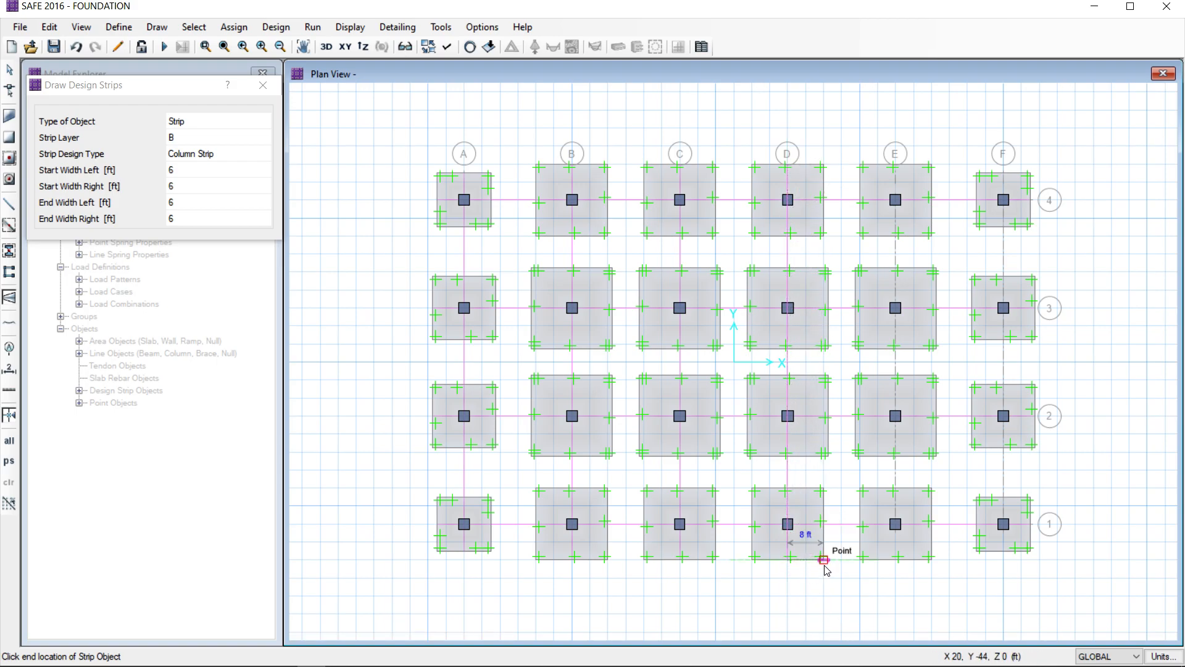
{"action": "key", "text": "Return"}
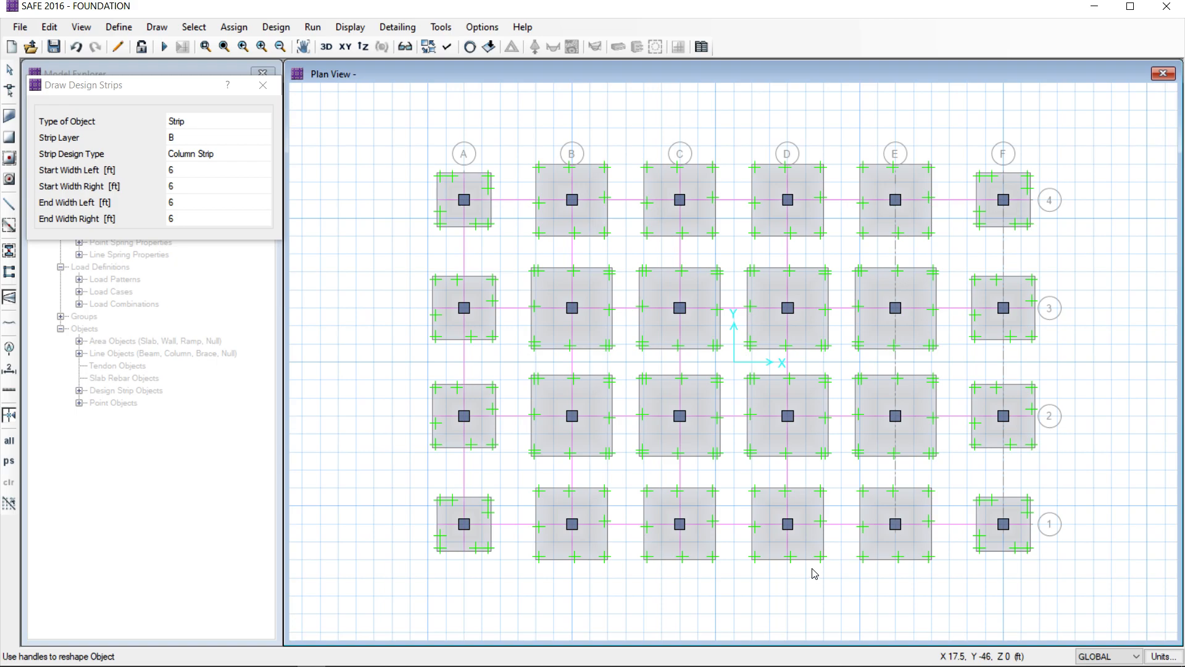
{"action": "left_click", "coordinate": [895, 166]}
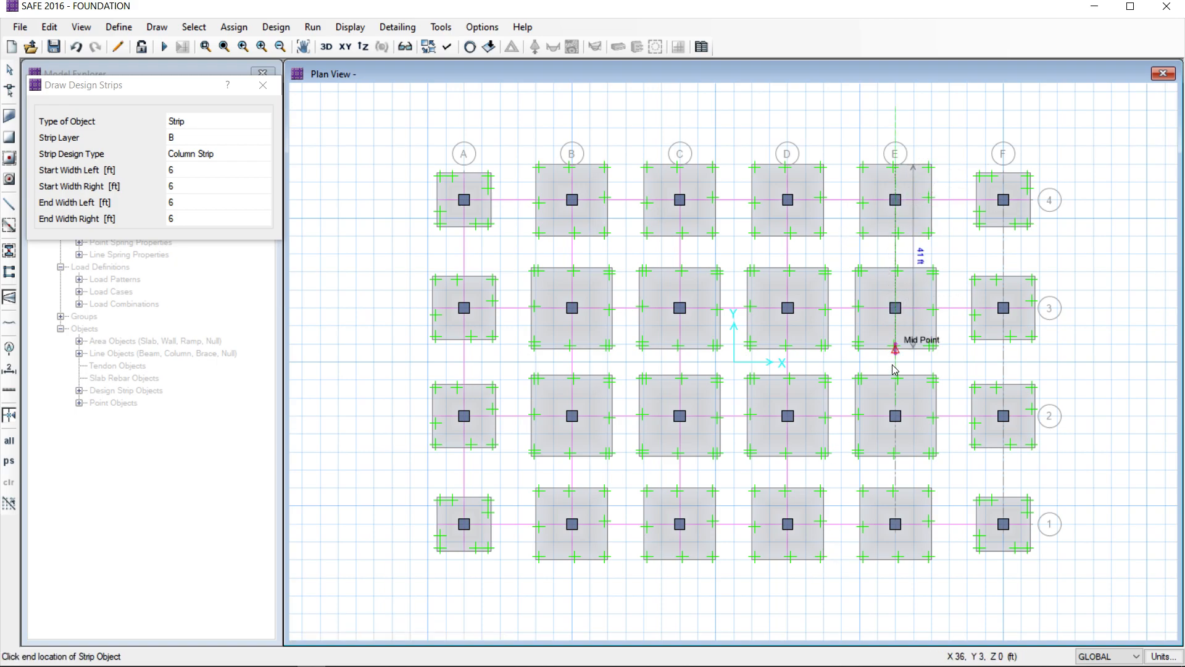
{"action": "left_click", "coordinate": [895, 560]}
{"action": "key", "text": "Return"}
Draw the layer B column strip along grid line F and finish the design strip settings.
{"action": "left_click", "coordinate": [1004, 173]}
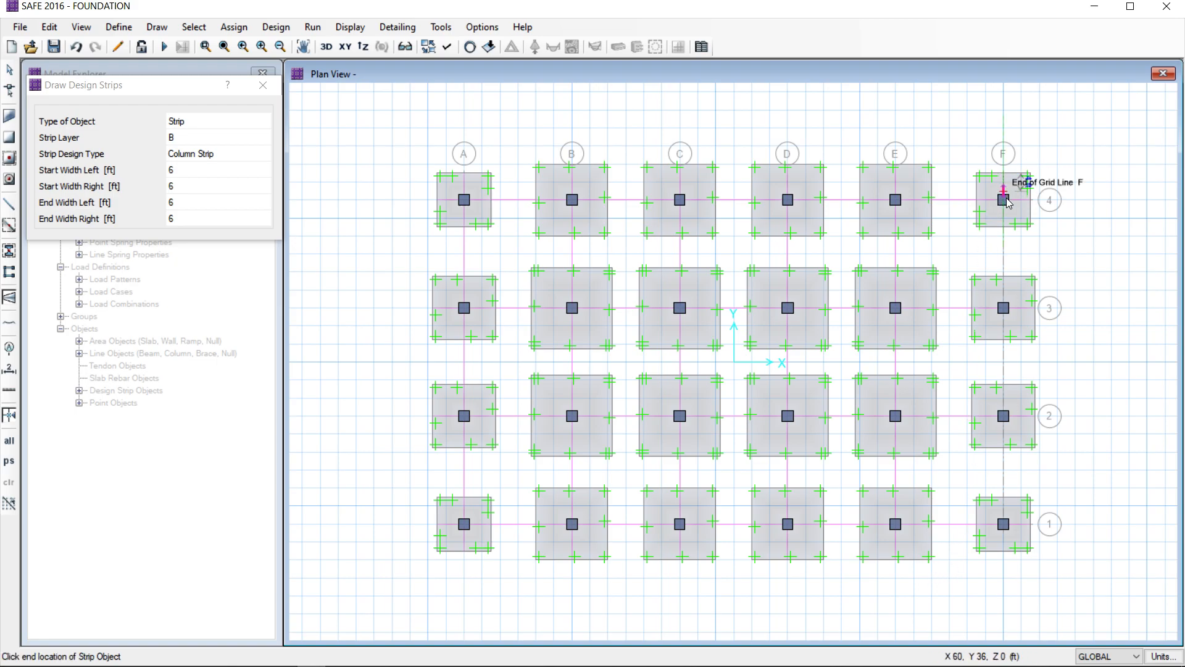
{"action": "left_click", "coordinate": [1007, 554]}
{"action": "key", "text": "Return"}
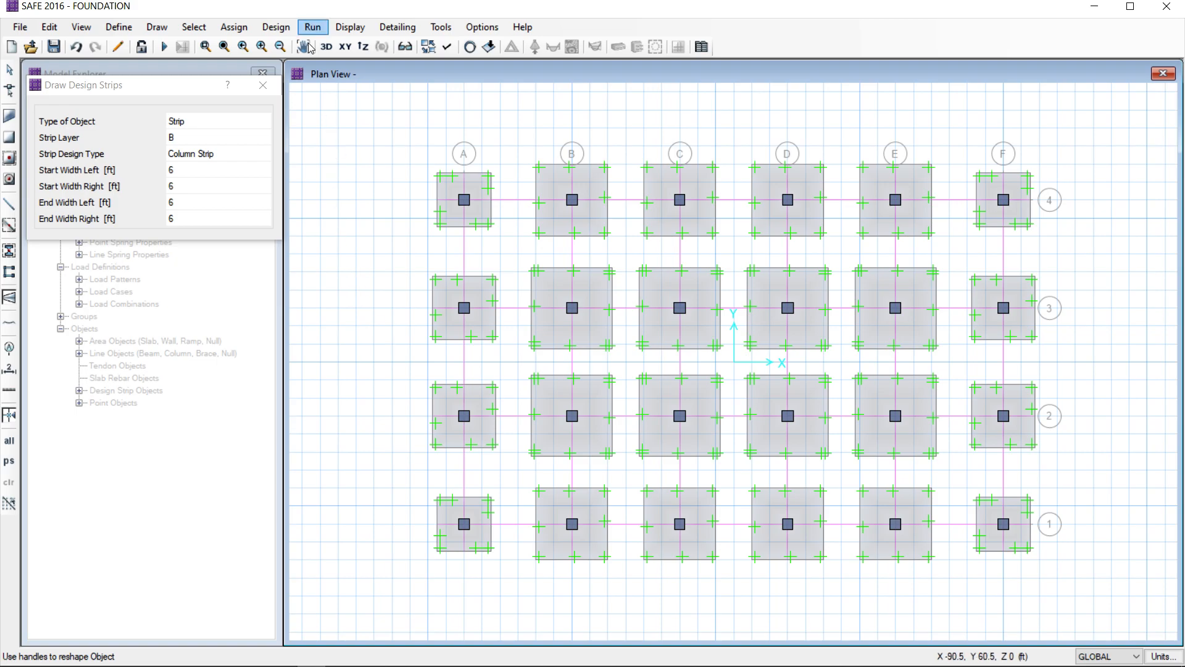
{"action": "left_click", "coordinate": [263, 85]}
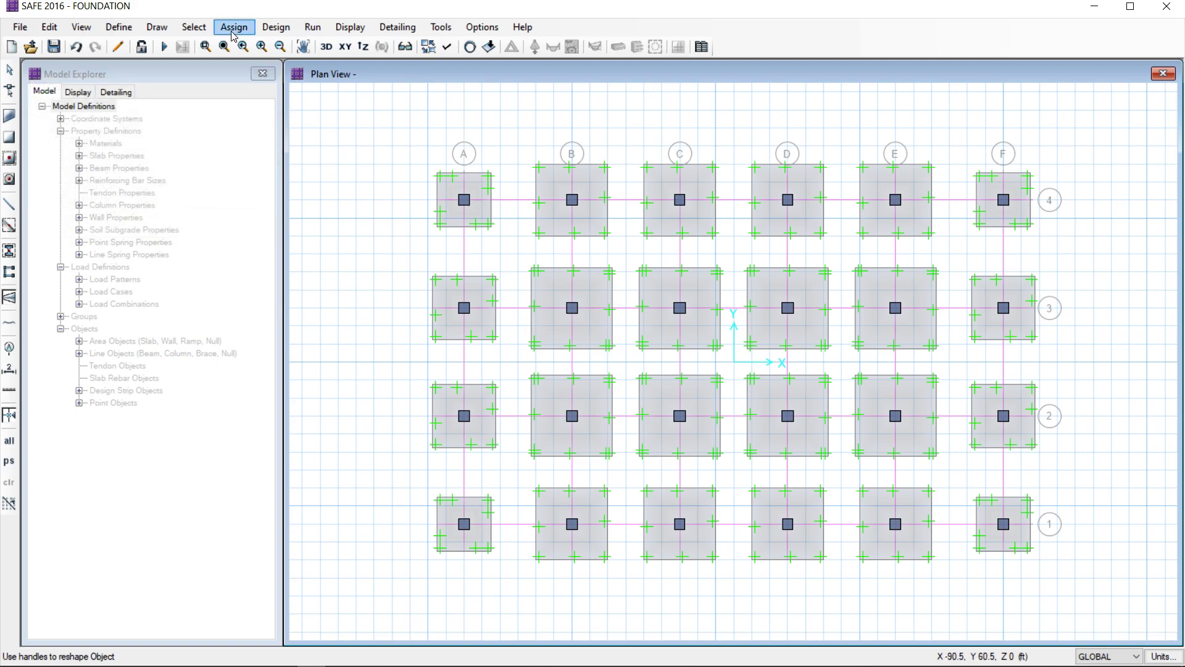
Save the foundation model and run the analysis and design.
{"action": "left_click", "coordinate": [54, 47]}
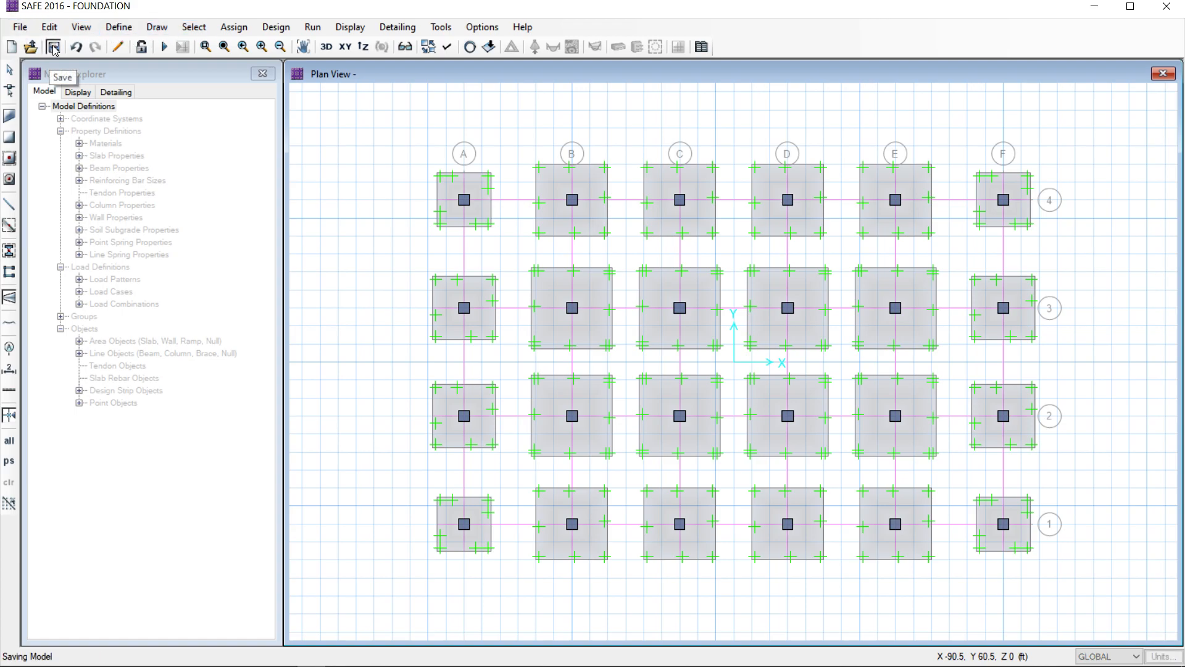
{"action": "left_click", "coordinate": [313, 28]}
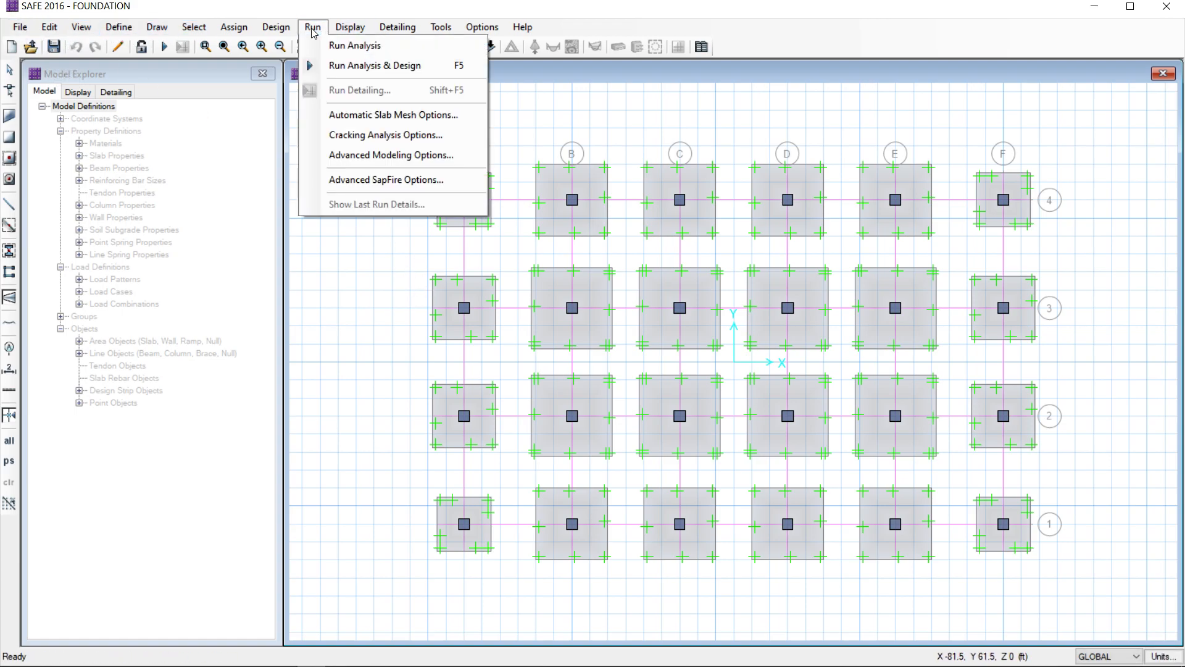
{"action": "left_click", "coordinate": [353, 65]}
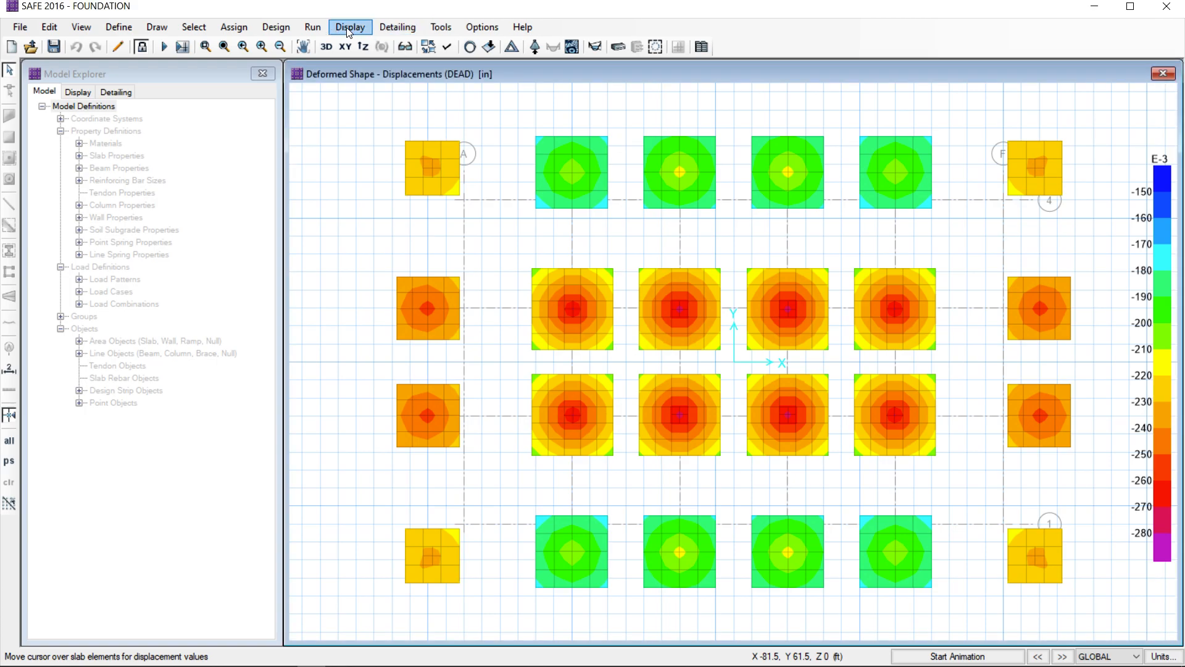
Display the deformed shape contours for load combination UDCONN2 with automatic scaling.
{"action": "left_click", "coordinate": [350, 29]}
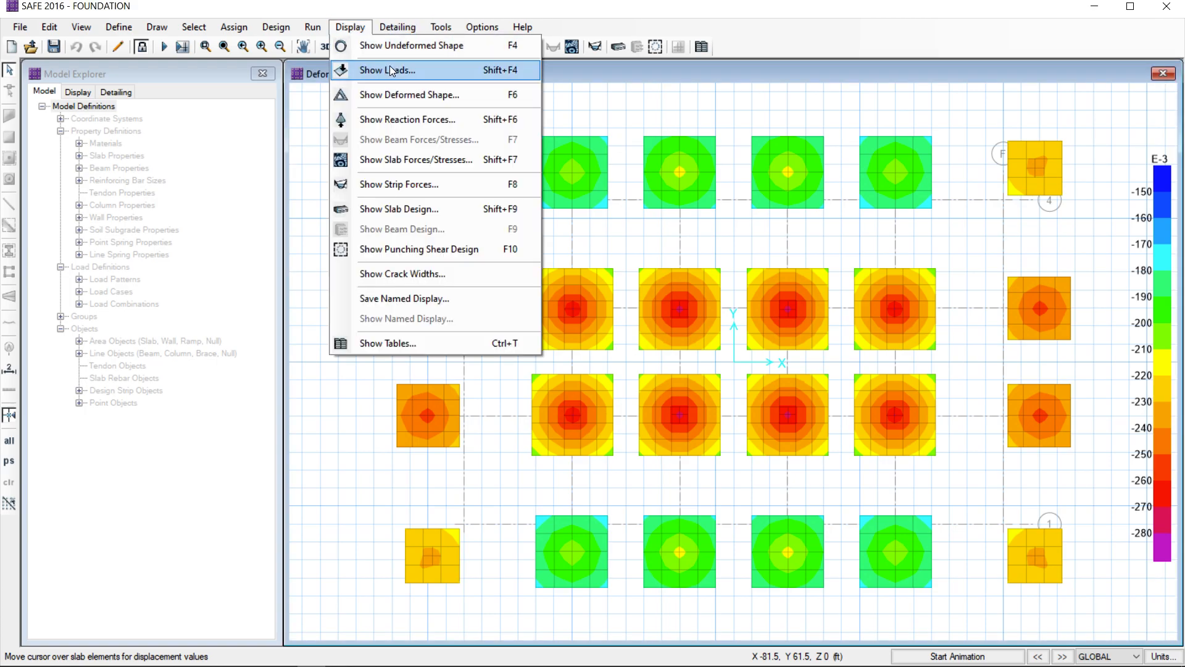
{"action": "left_click", "coordinate": [385, 92]}
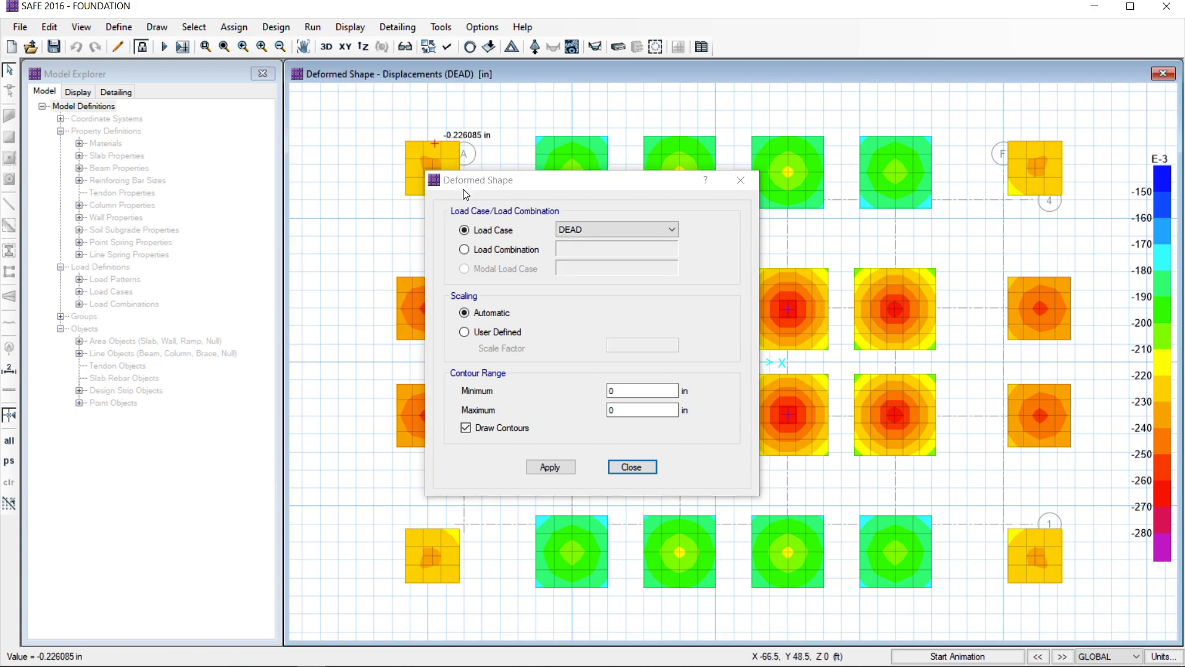
{"action": "left_click", "coordinate": [502, 249]}
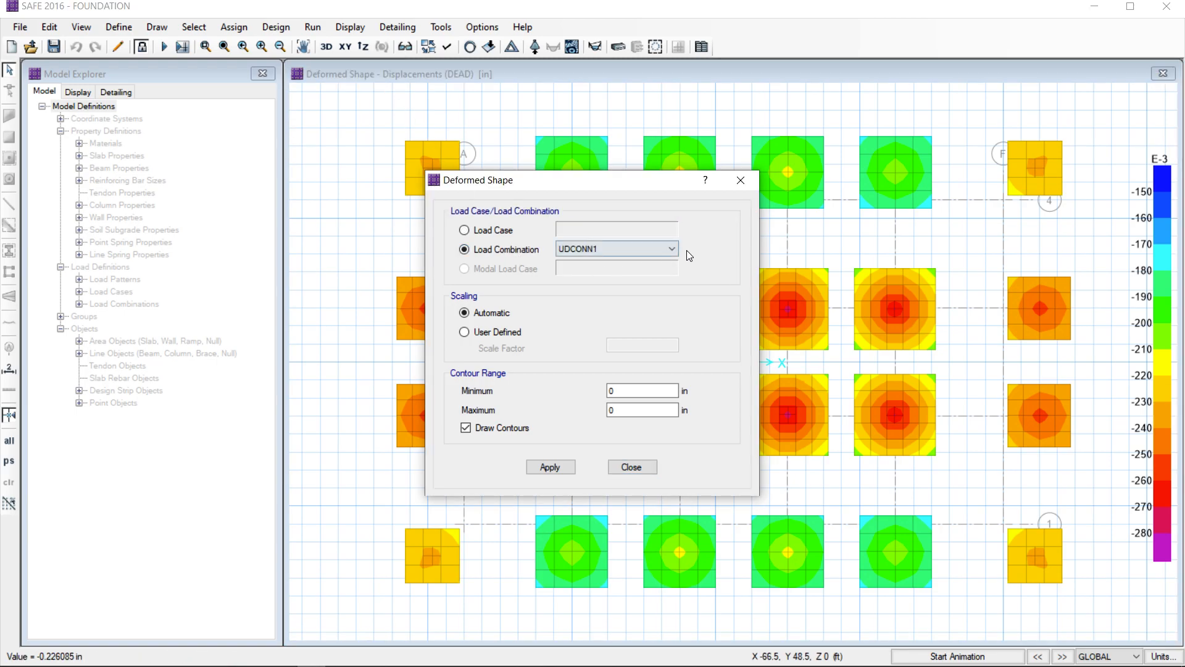
{"action": "left_click", "coordinate": [664, 250]}
{"action": "left_click", "coordinate": [582, 274]}
{"action": "key", "text": "Down"}
{"action": "left_click", "coordinate": [544, 467]}
{"action": "left_click", "coordinate": [632, 467]}
{"action": "mouse_move", "coordinate": [539, 175]}
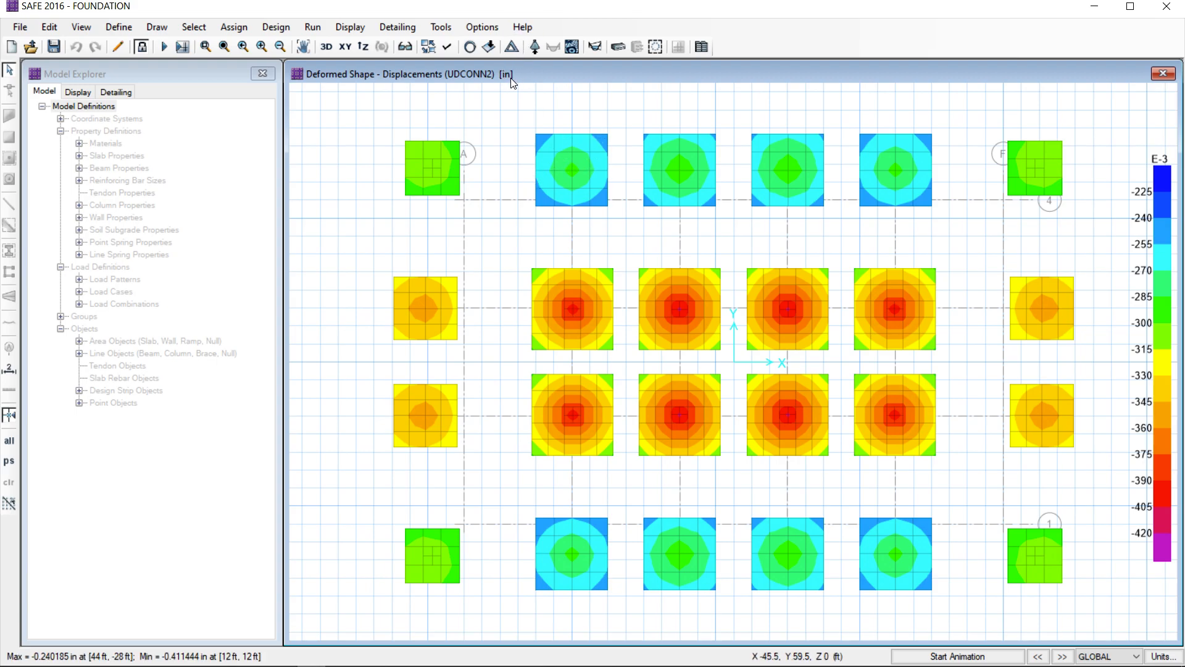
Inspect the displacement values on several interior footings and on the corner footing at grid F4.
{"action": "mouse_move", "coordinate": [573, 306]}
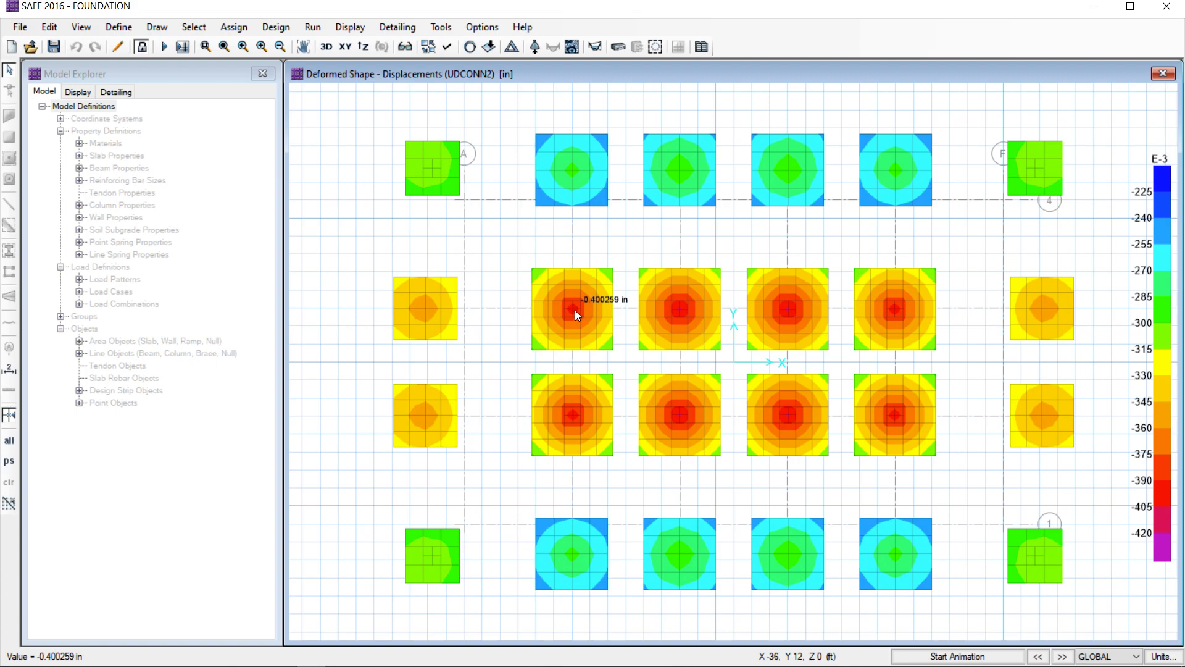
{"action": "mouse_move", "coordinate": [677, 311]}
{"action": "mouse_move", "coordinate": [850, 417]}
{"action": "mouse_move", "coordinate": [1033, 173]}
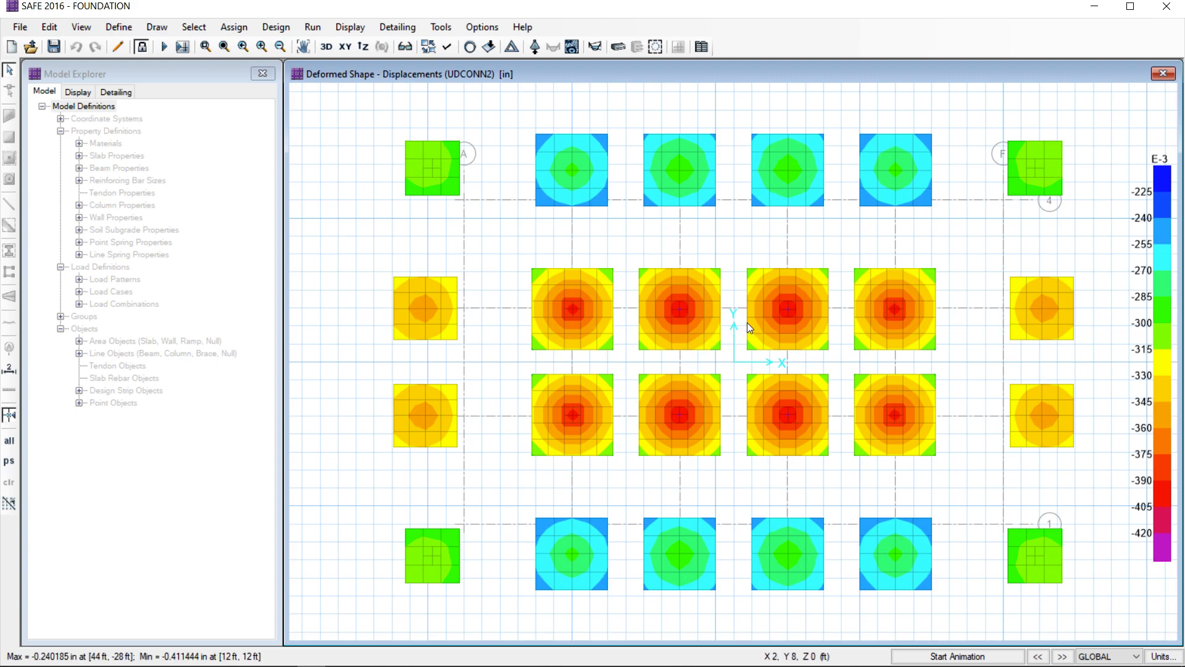
Display the soil pressure contours for load combination UDCONN2 on the deformed shape with automatic scaling, and inspect the pressures on the interior footings.
{"action": "left_click", "coordinate": [356, 29]}
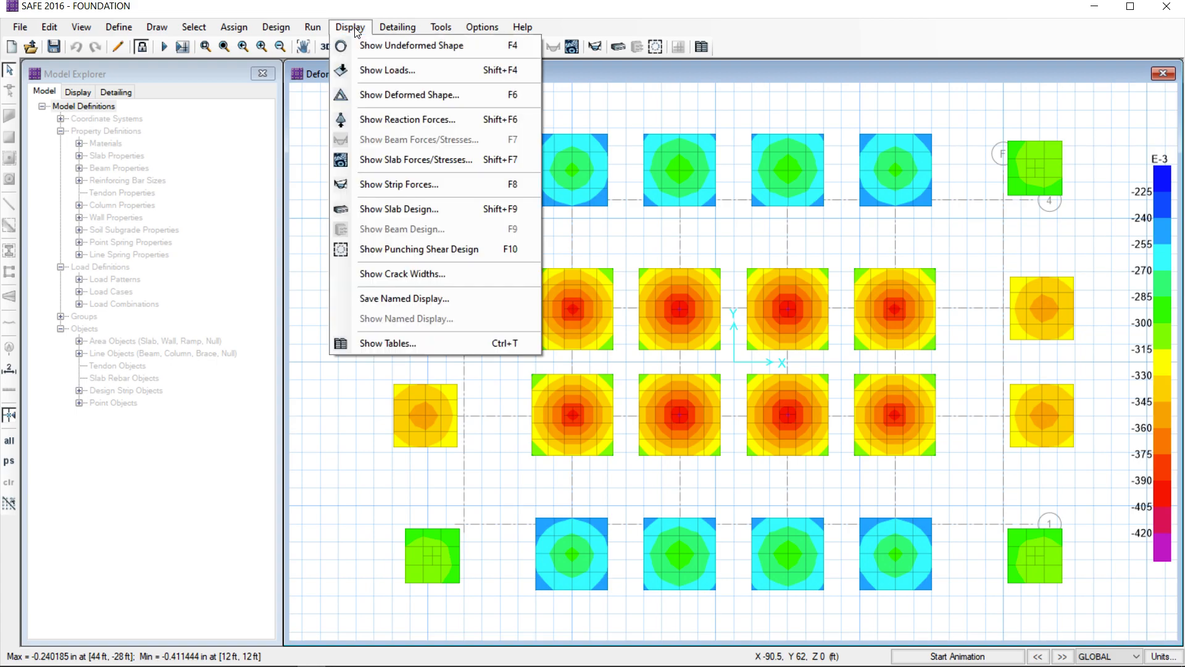
{"action": "left_click", "coordinate": [411, 119]}
{"action": "left_click", "coordinate": [464, 193]}
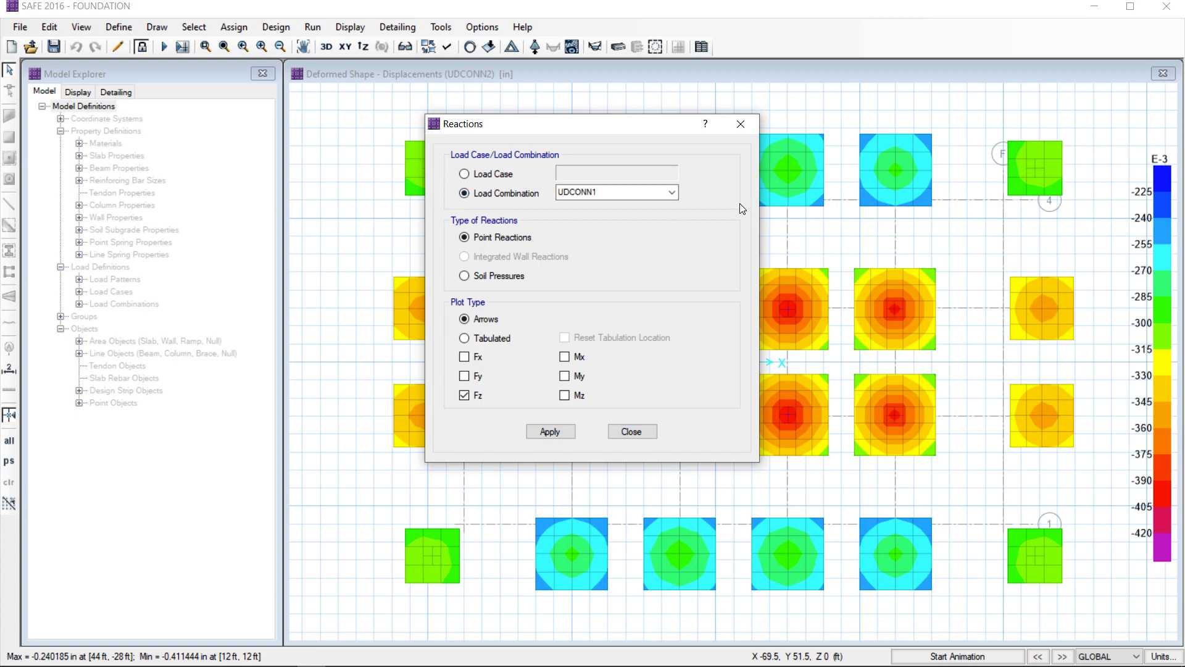
{"action": "left_click", "coordinate": [602, 193]}
{"action": "left_click", "coordinate": [596, 214]}
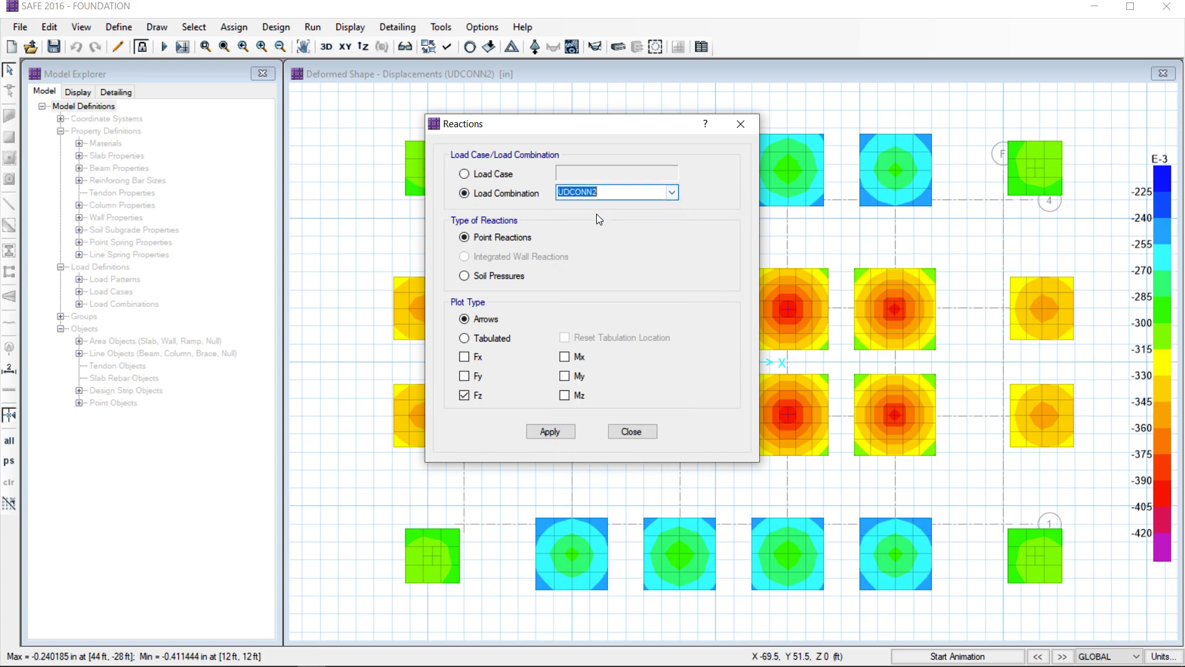
{"action": "left_click", "coordinate": [464, 276]}
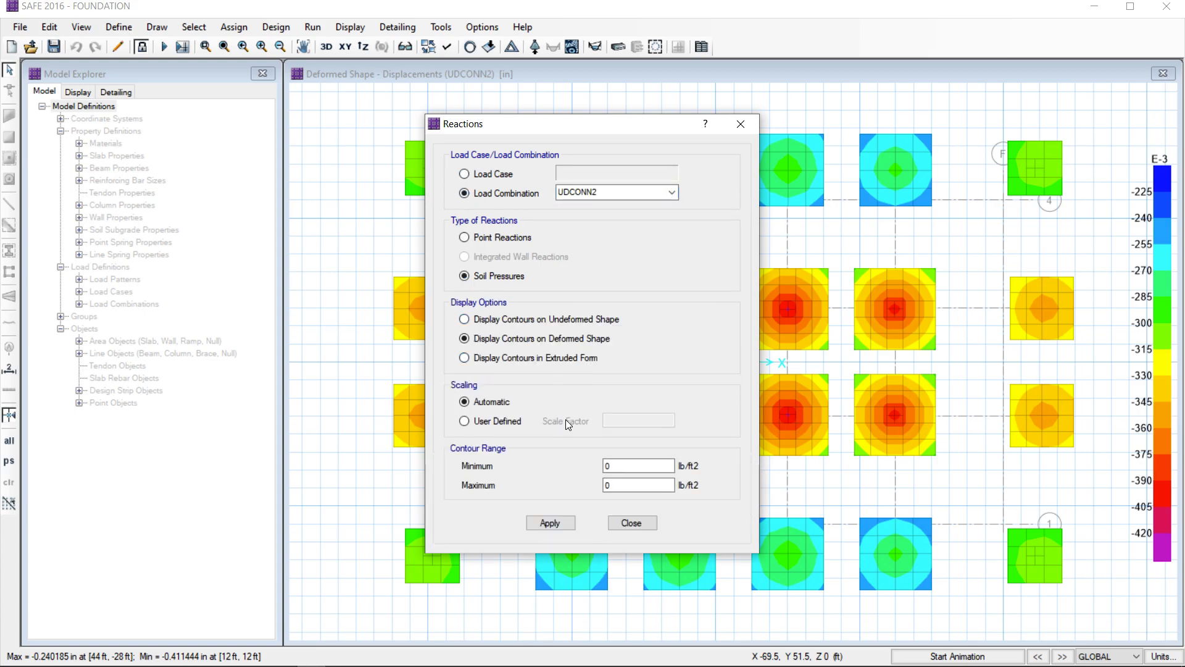
{"action": "left_click", "coordinate": [550, 523]}
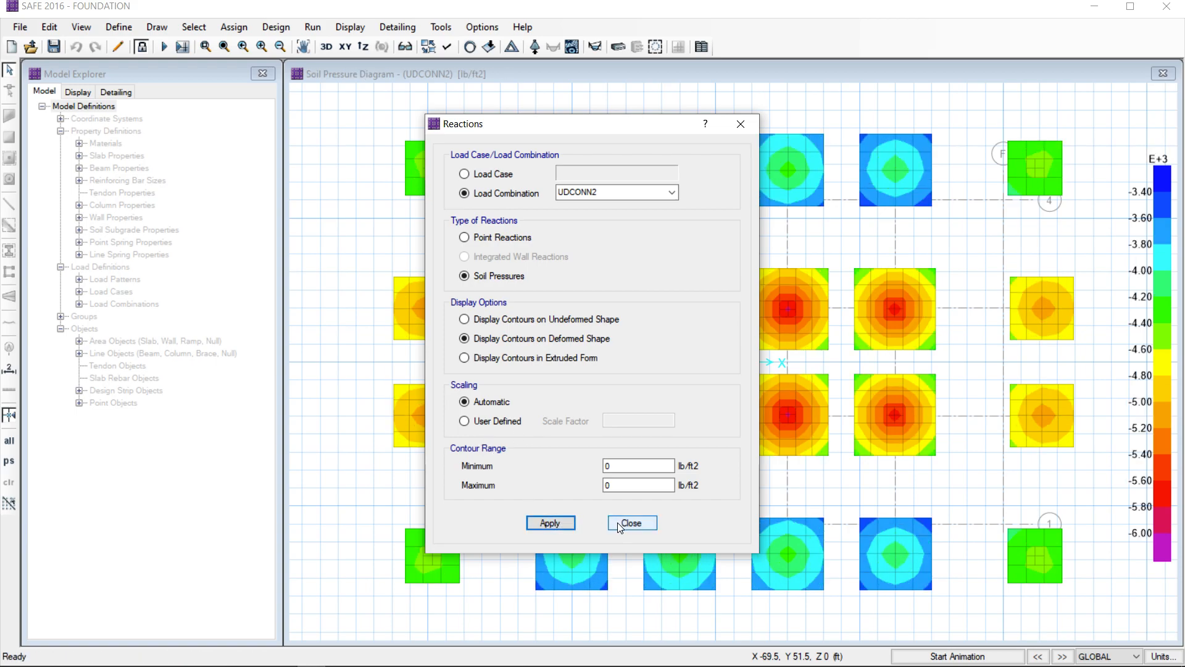
{"action": "left_click", "coordinate": [631, 523]}
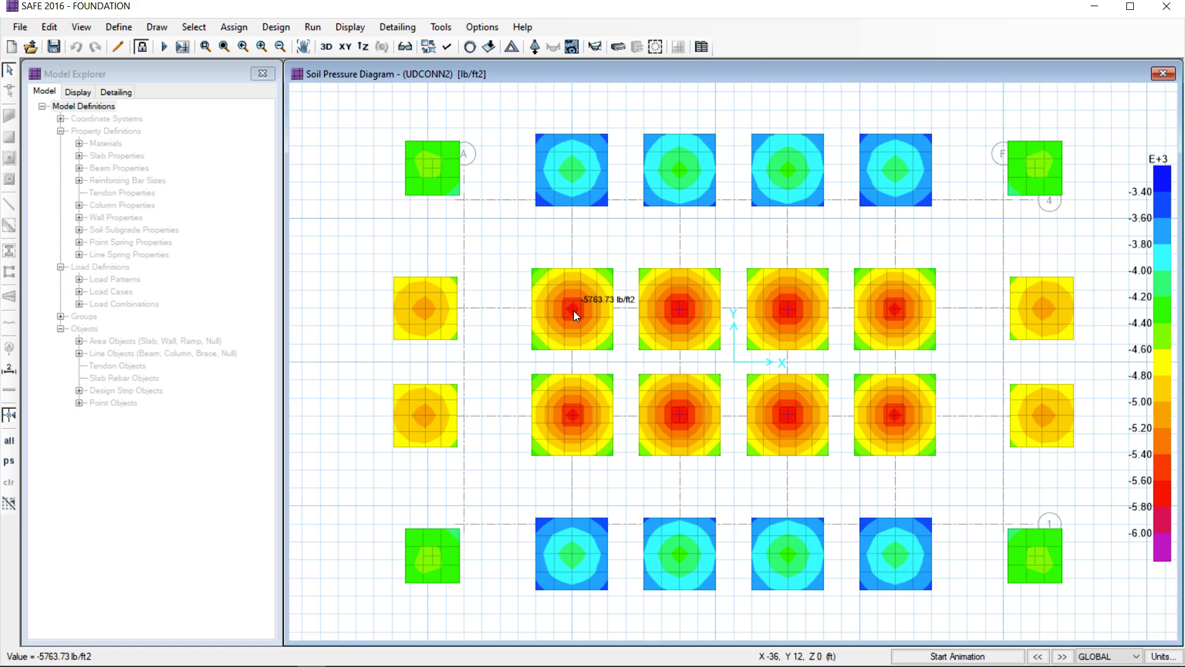
{"action": "mouse_move", "coordinate": [683, 416]}
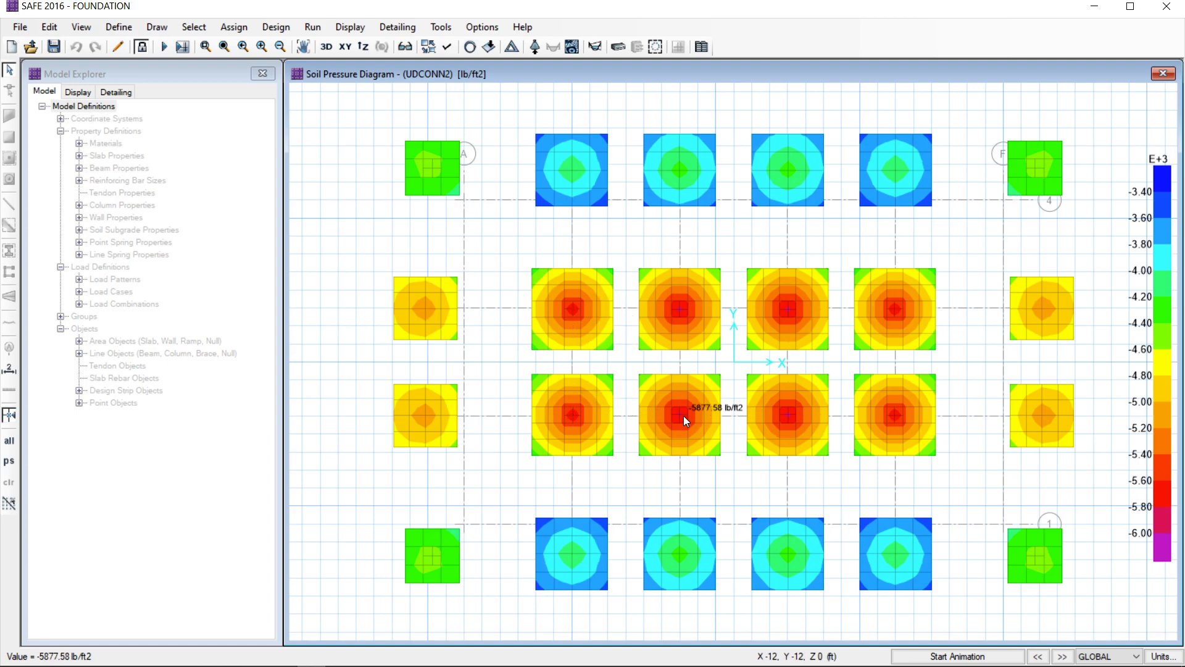
{"action": "mouse_move", "coordinate": [921, 432]}
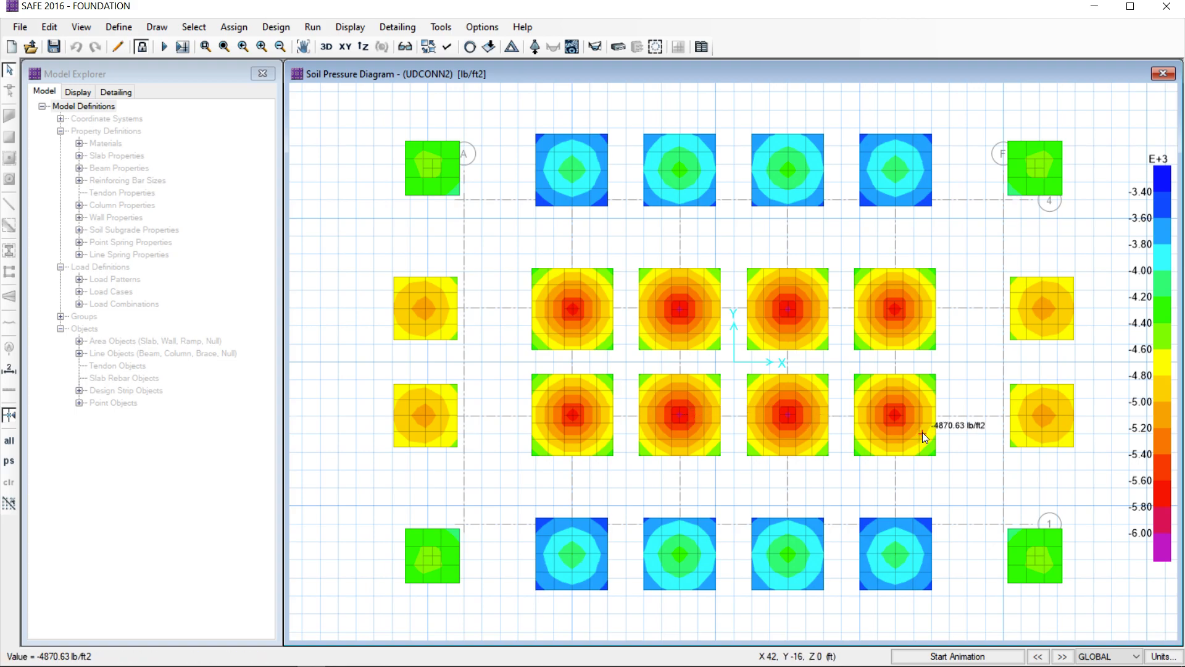
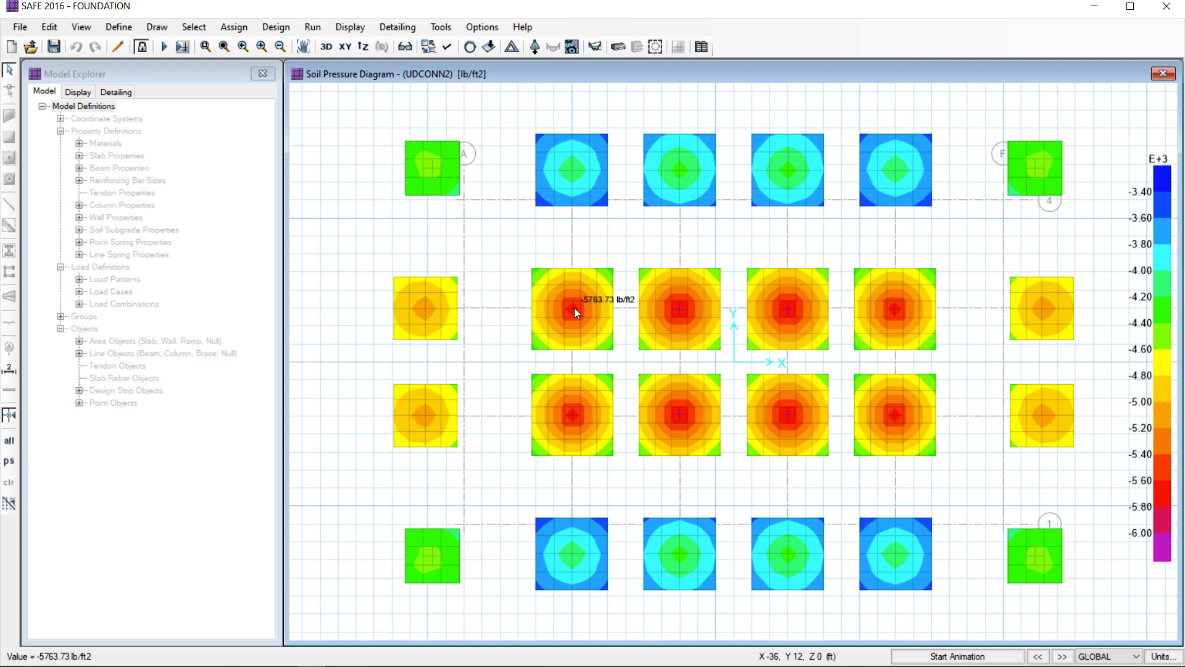
Display the strip-based slab reinforcement as numbers of #5 bars for top and bottom, followed by the punching shear design of the footings.
{"action": "left_click", "coordinate": [393, 29]}
{"action": "left_click", "coordinate": [404, 28]}
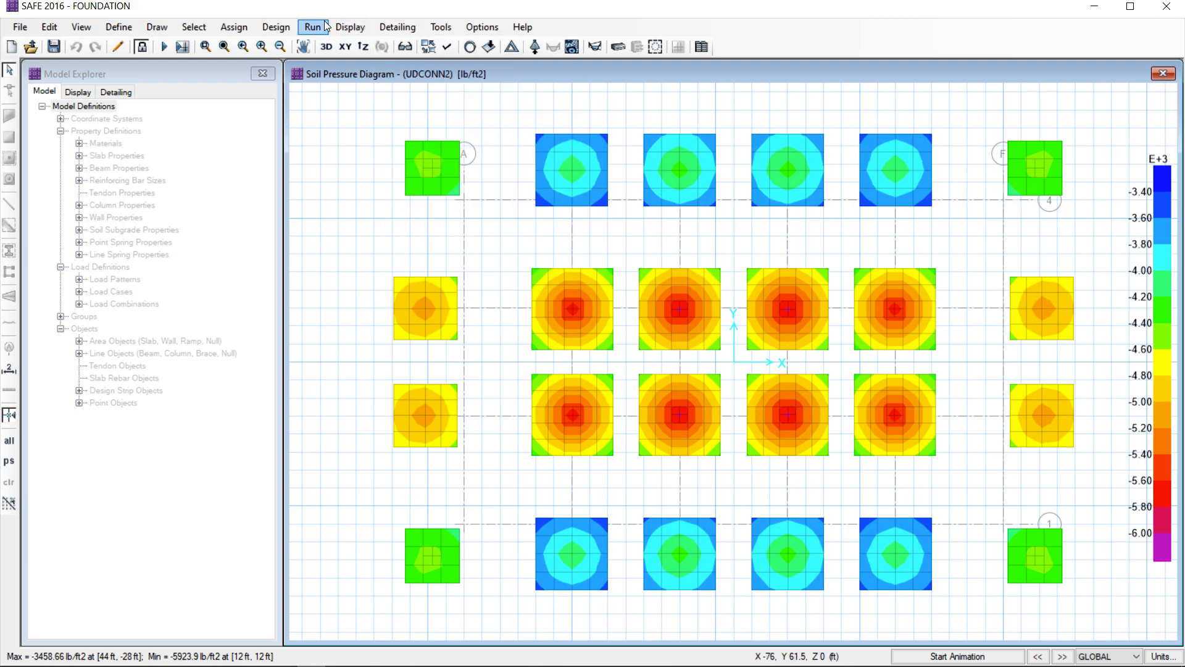
{"action": "left_click", "coordinate": [362, 28]}
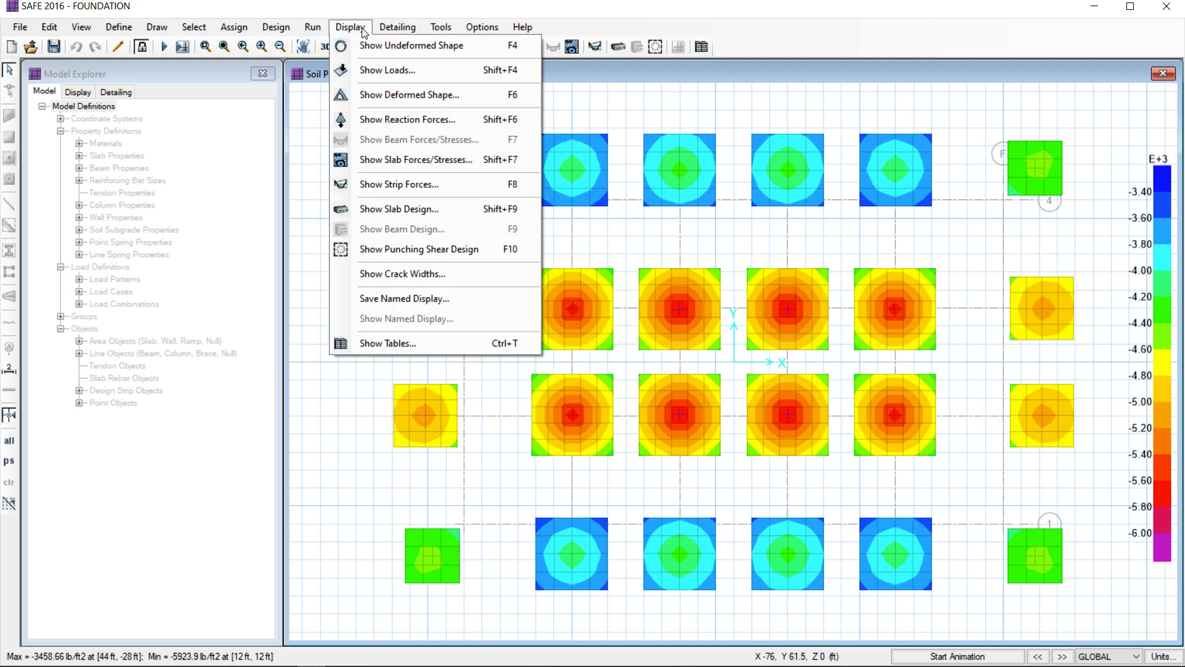
{"action": "left_click", "coordinate": [394, 208]}
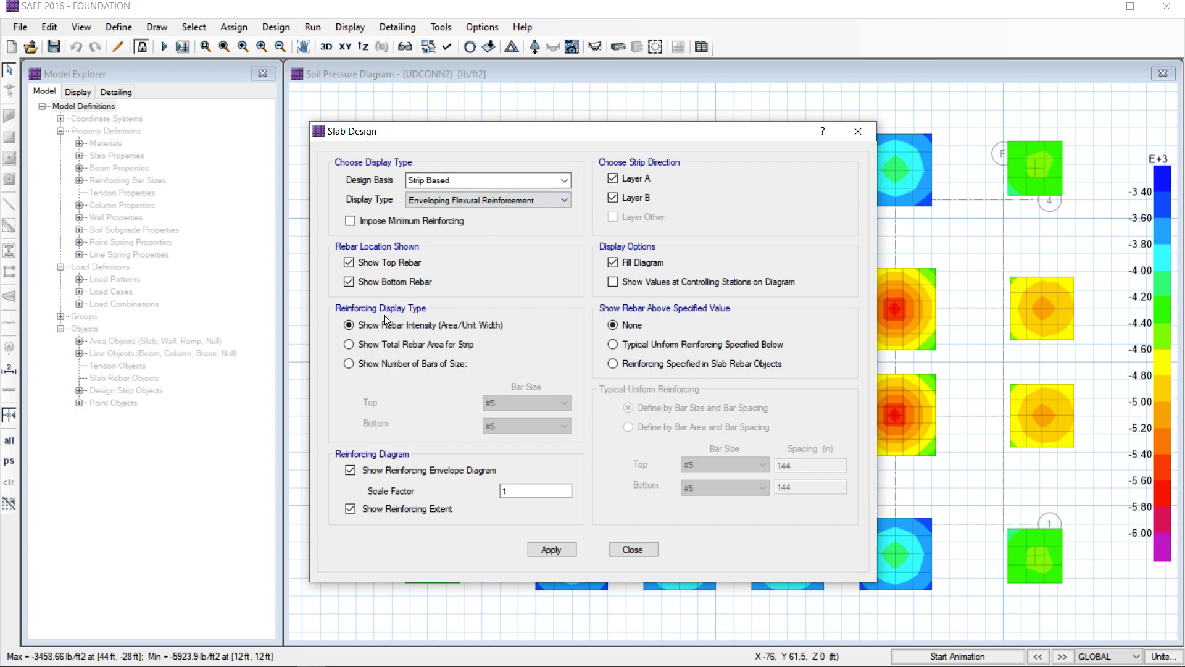
{"action": "left_click", "coordinate": [361, 365]}
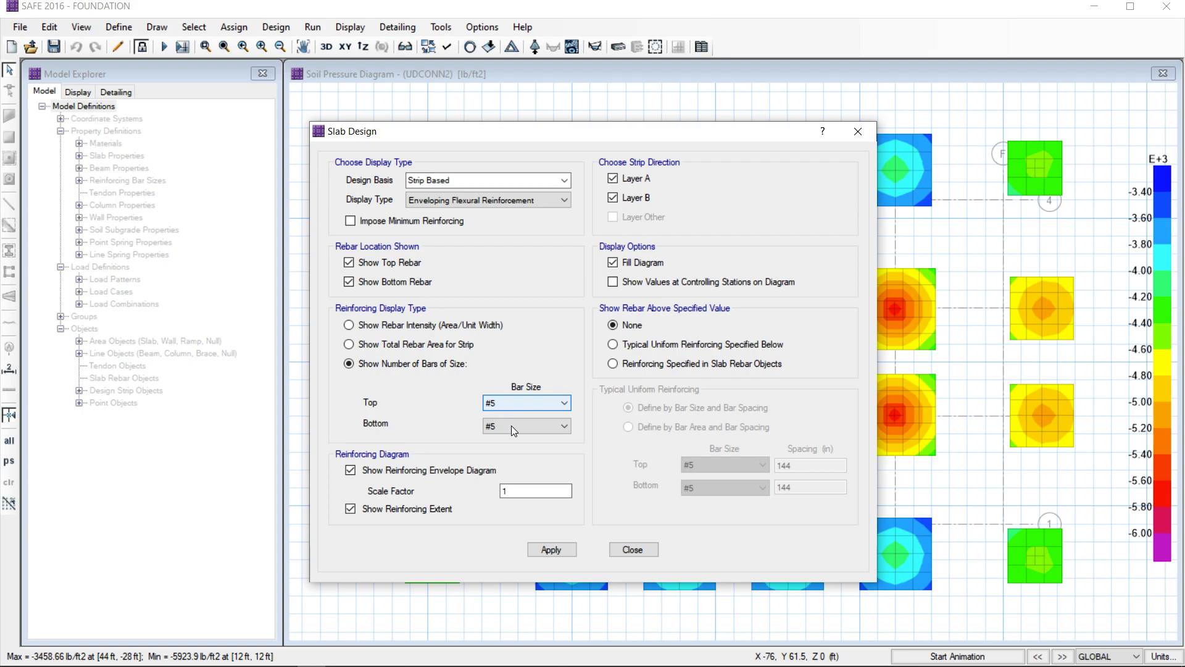
{"action": "left_click", "coordinate": [555, 549]}
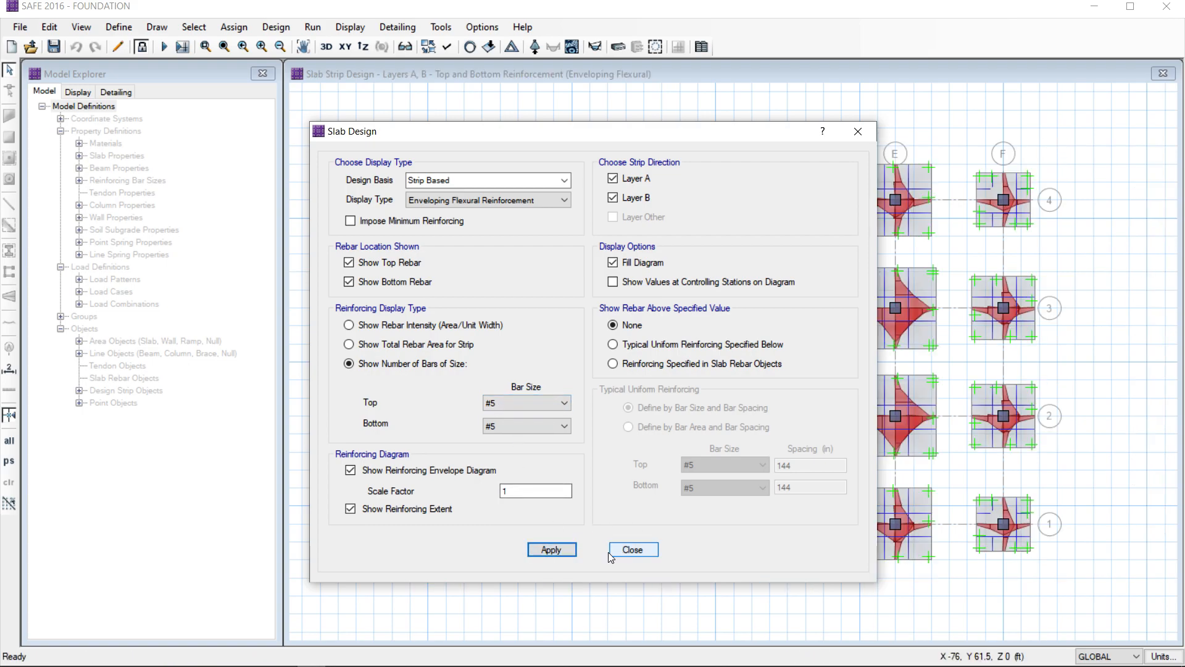
{"action": "left_click", "coordinate": [633, 550]}
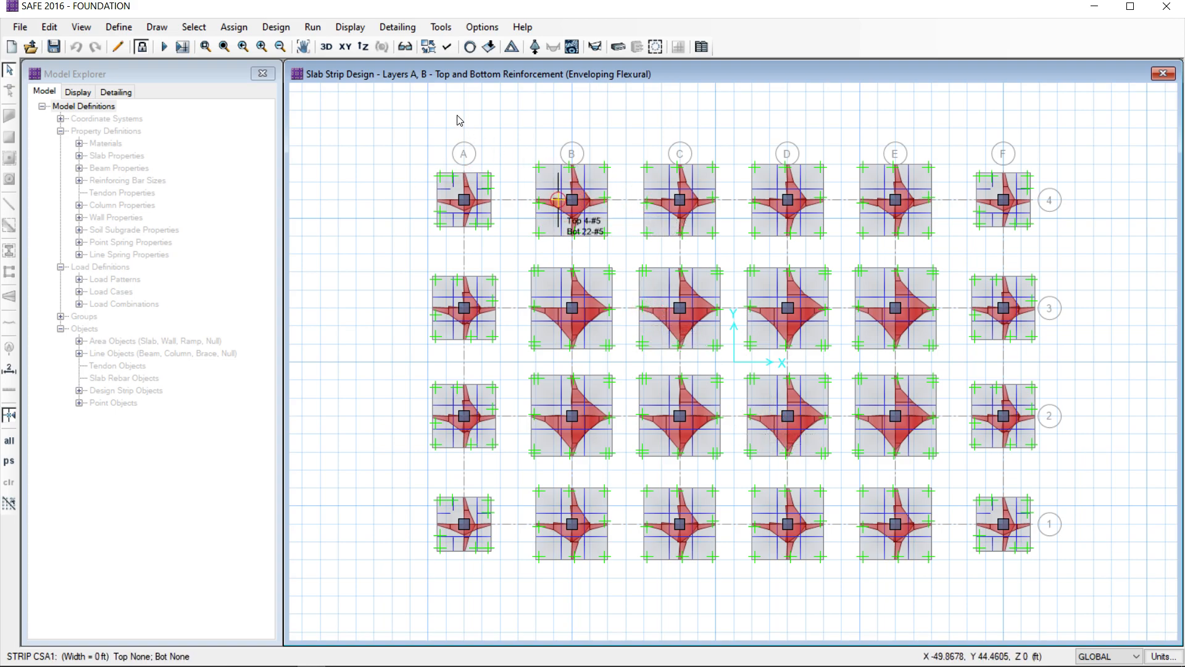
{"action": "left_click", "coordinate": [350, 28]}
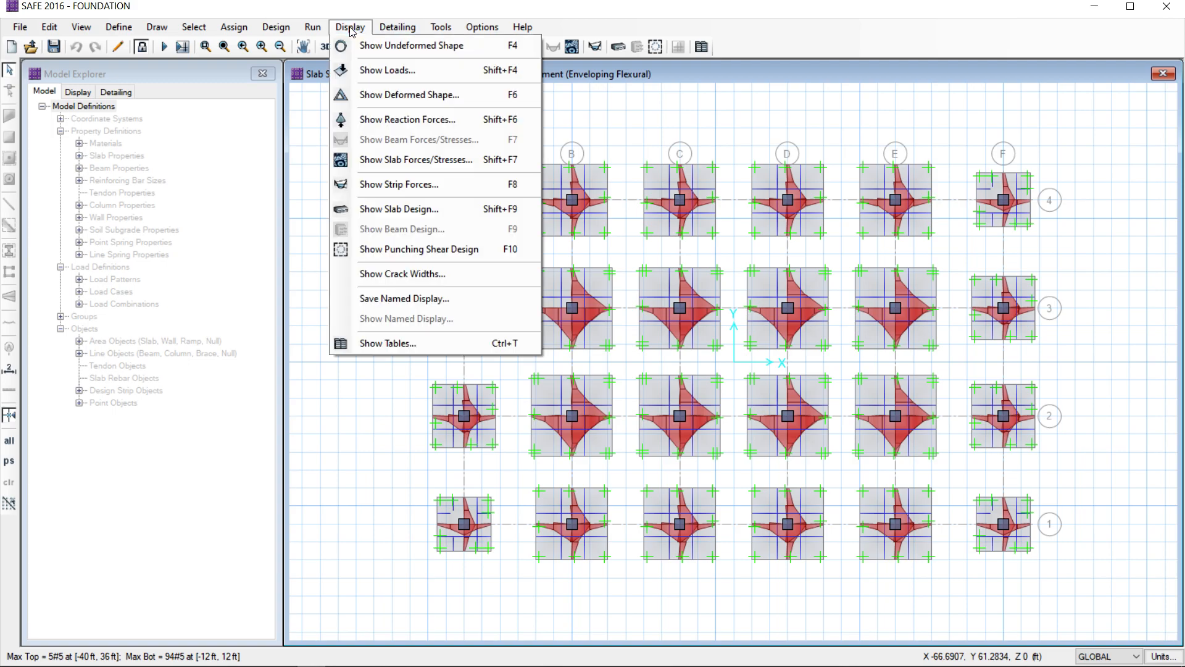
{"action": "left_click", "coordinate": [384, 250]}
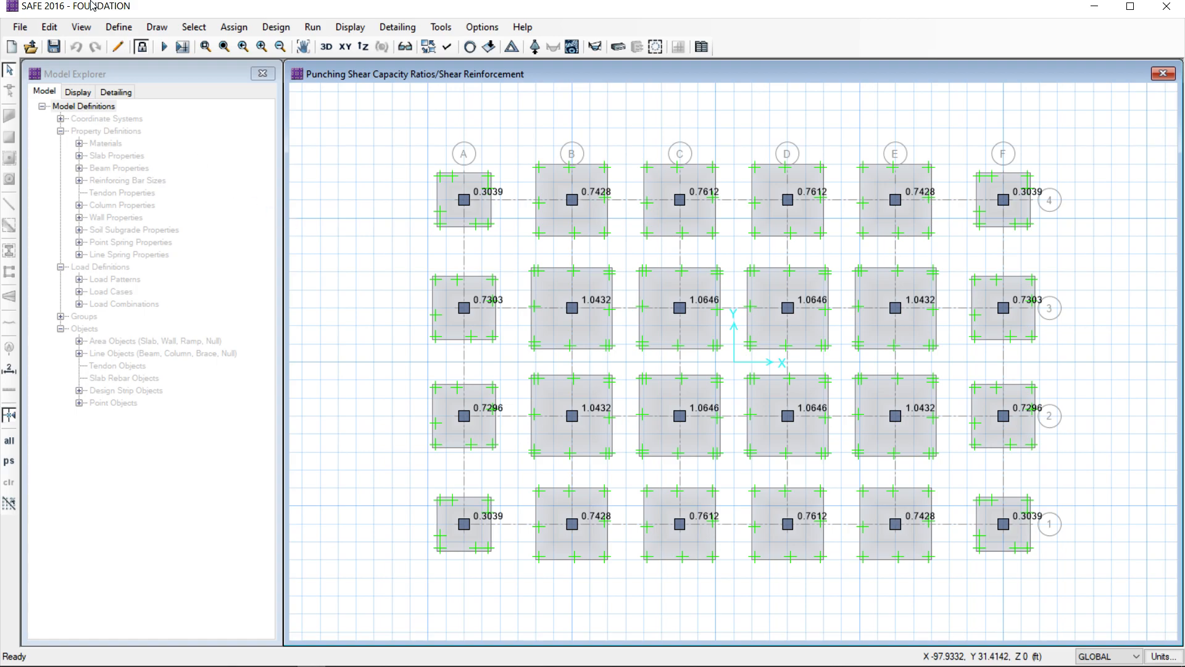
Unlock the model, deleting the analysis and design results, and set the FOUNDATION SLAB property's thickness to 36 in.
{"action": "left_click", "coordinate": [141, 47]}
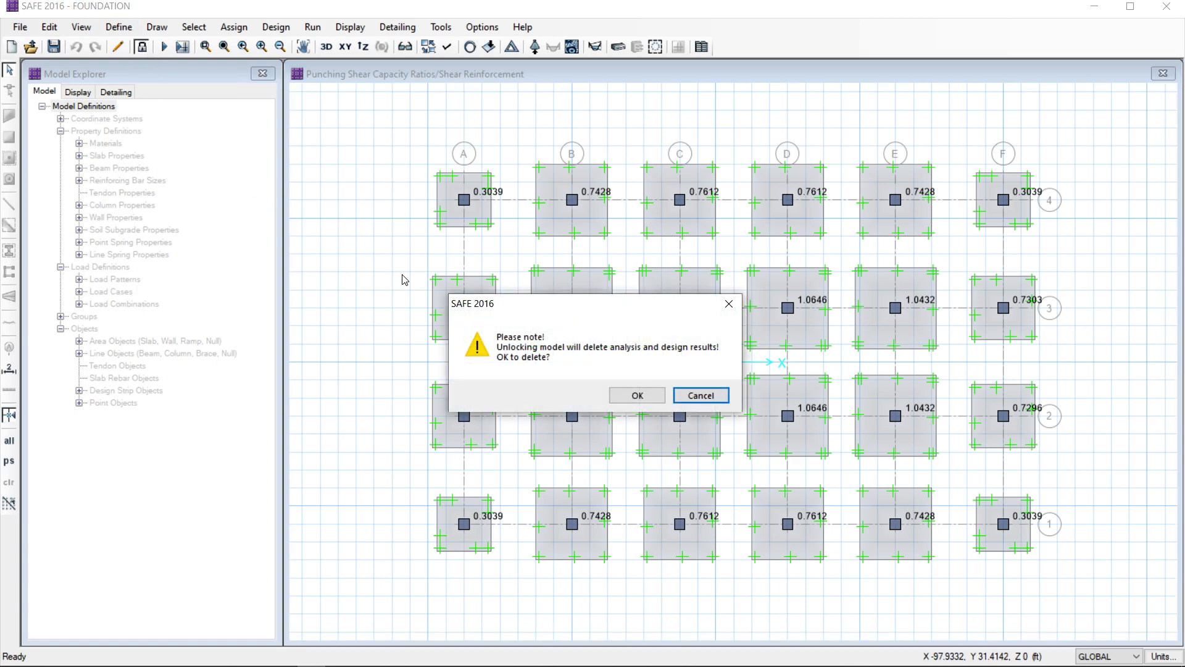
{"action": "left_click", "coordinate": [659, 395]}
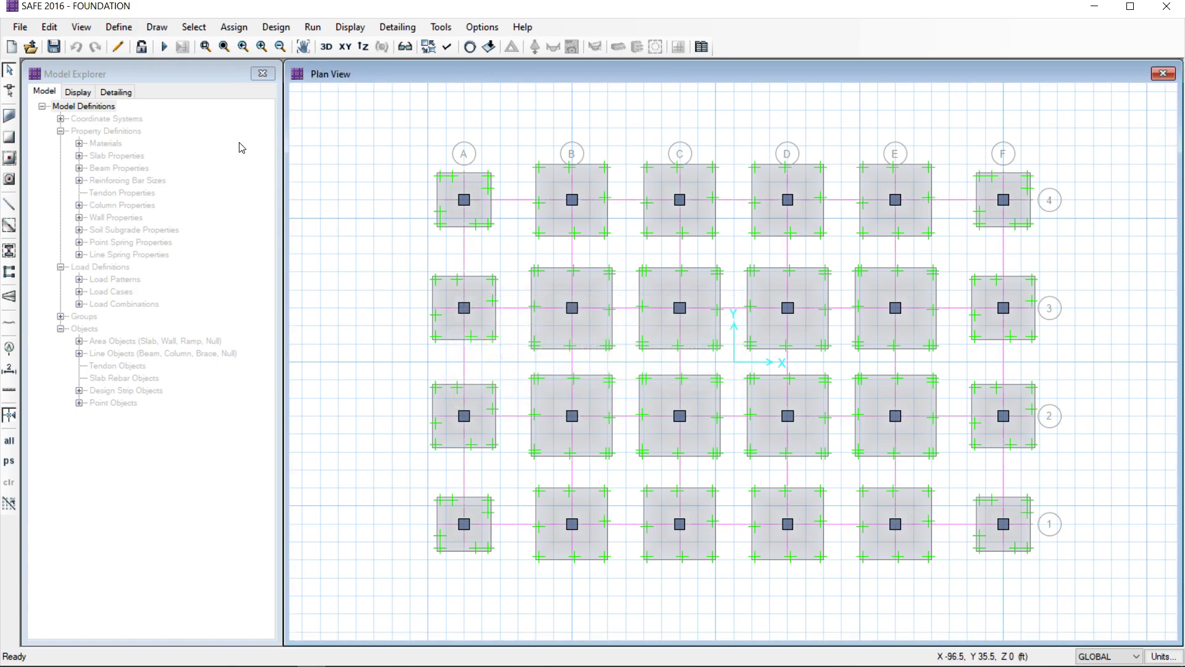
{"action": "left_click", "coordinate": [123, 27]}
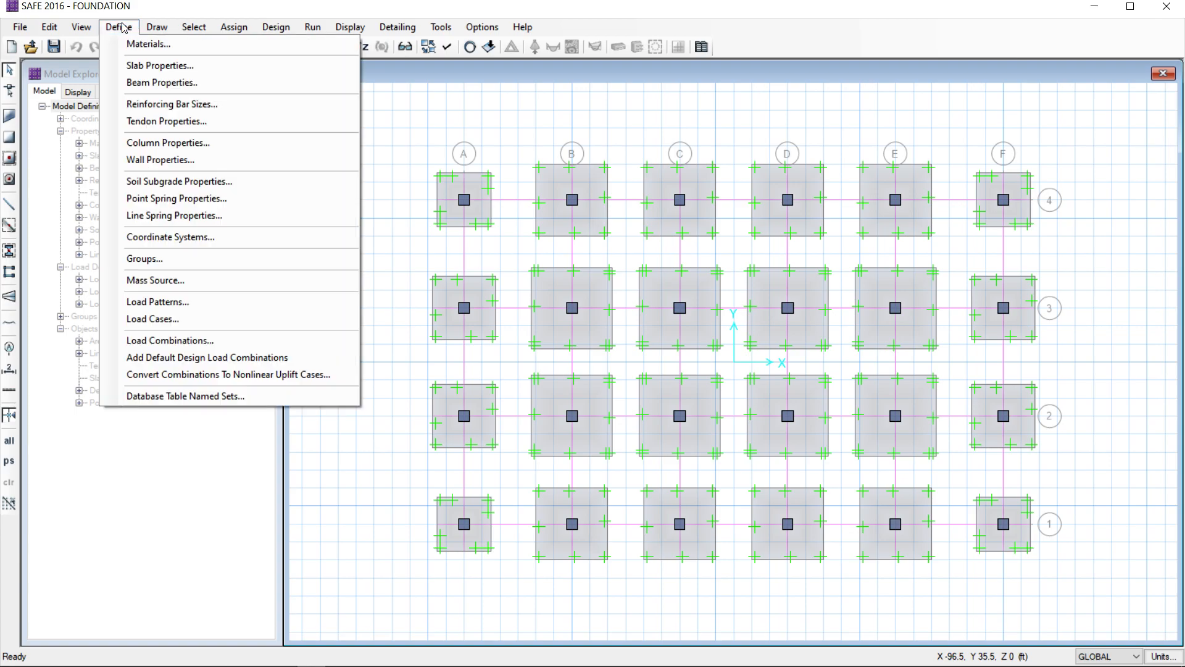
{"action": "left_click", "coordinate": [159, 66]}
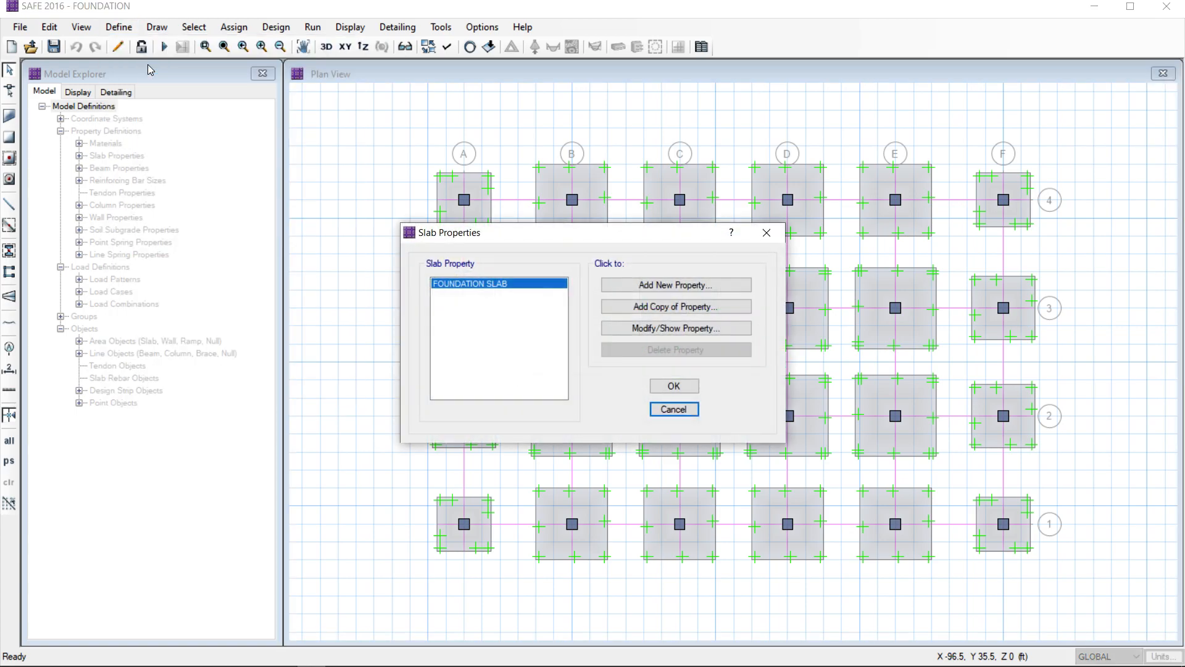
{"action": "left_click", "coordinate": [675, 328]}
{"action": "double_click", "coordinate": [674, 329]}
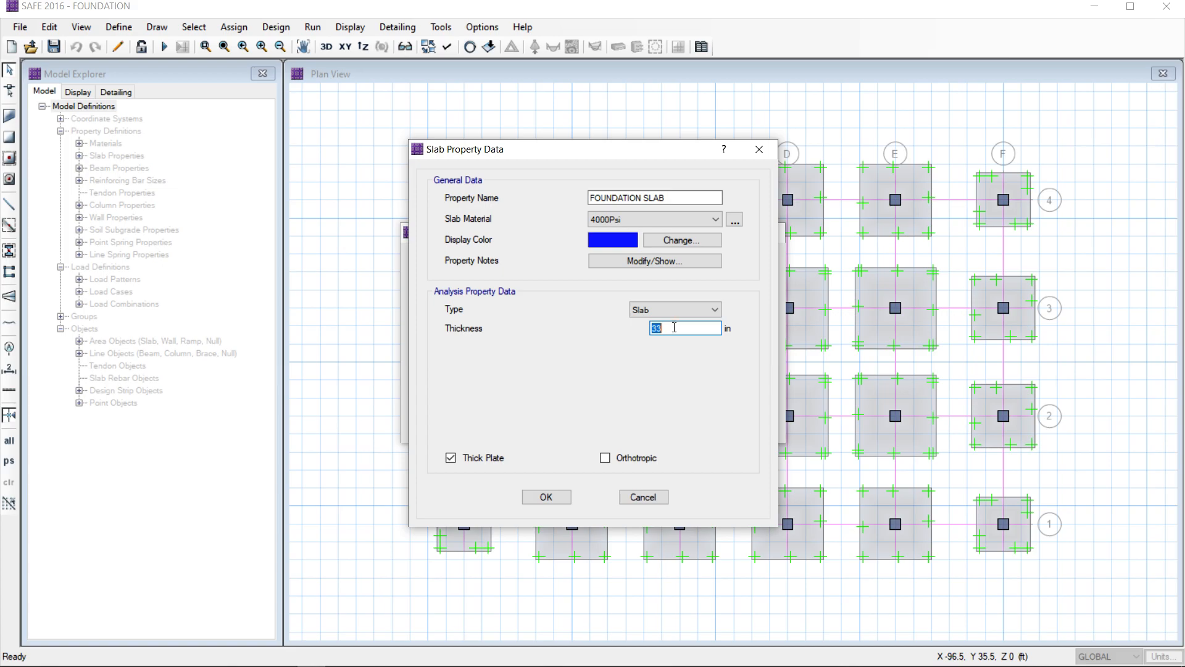
{"action": "type", "text": "36"}
{"action": "left_click", "coordinate": [546, 497]}
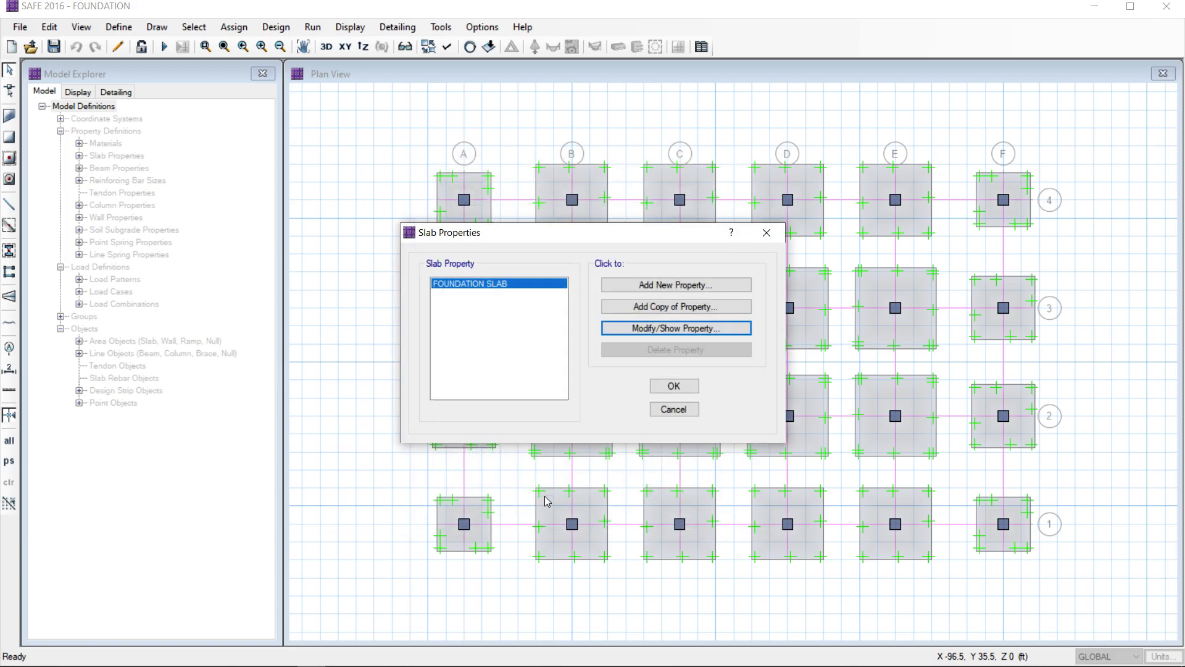
{"action": "left_click", "coordinate": [675, 386]}
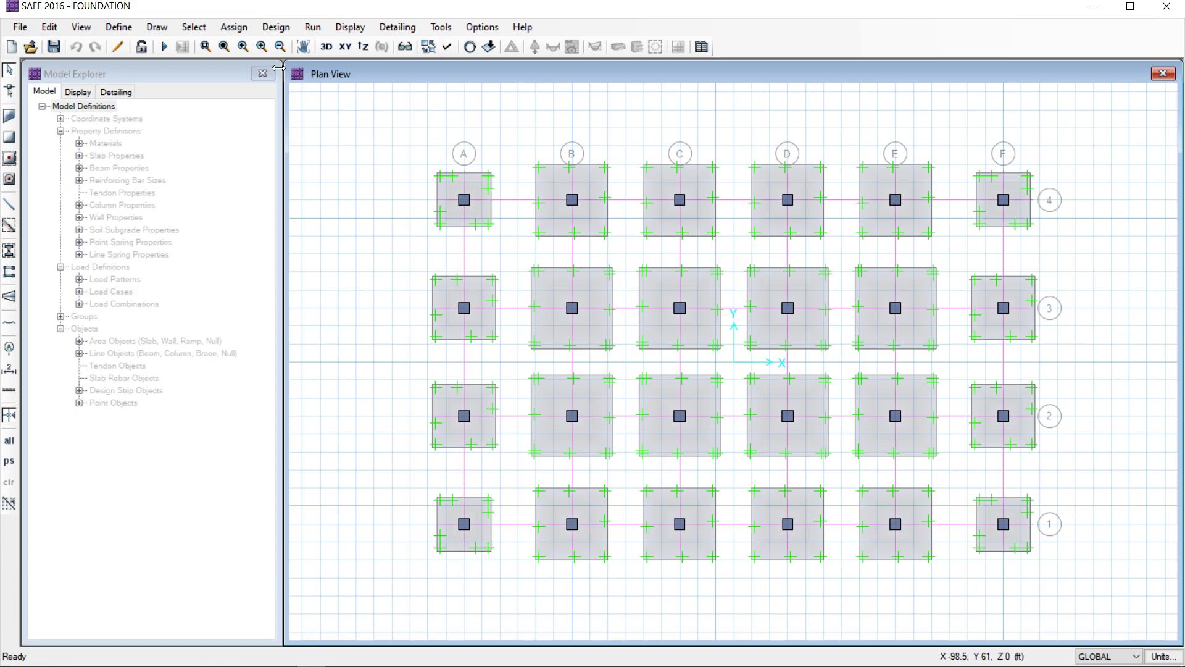
Select ACI 318-08 as the design code in the design preferences.
{"action": "left_click", "coordinate": [275, 27]}
{"action": "left_click", "coordinate": [296, 43]}
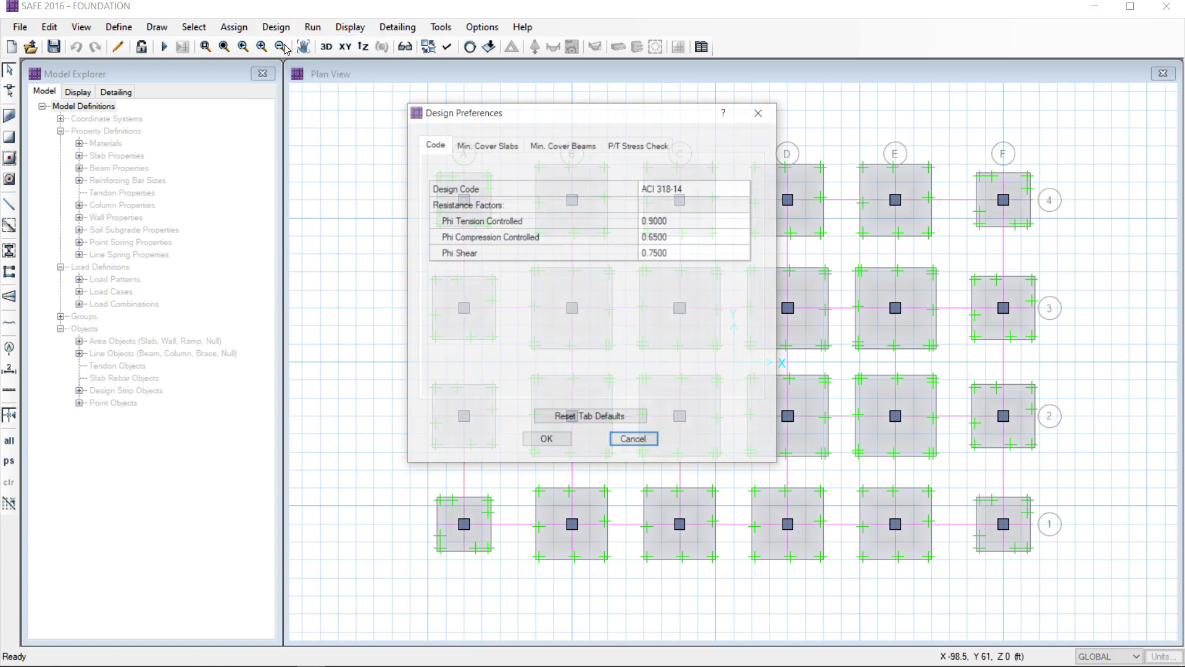
{"action": "left_click", "coordinate": [700, 190]}
{"action": "left_click", "coordinate": [745, 187]}
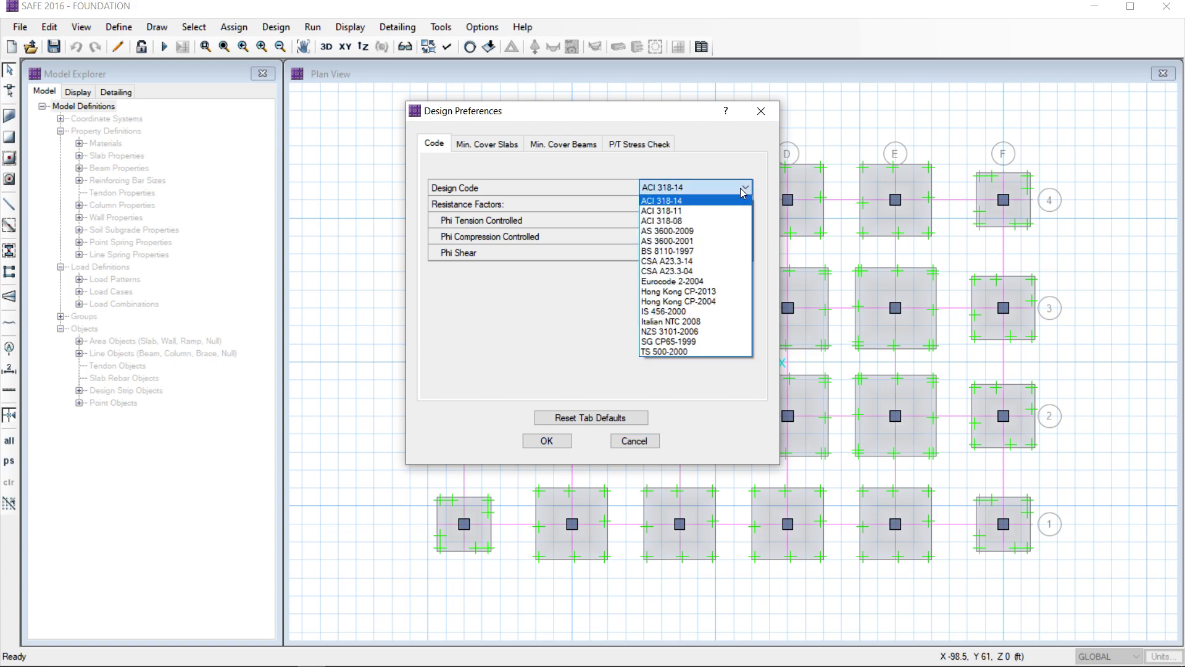
{"action": "left_click", "coordinate": [694, 221]}
Set the slabs' top and bottom clear cover to 3 in and the preferred bar size to #8 in the design preferences.
{"action": "left_click", "coordinate": [484, 146]}
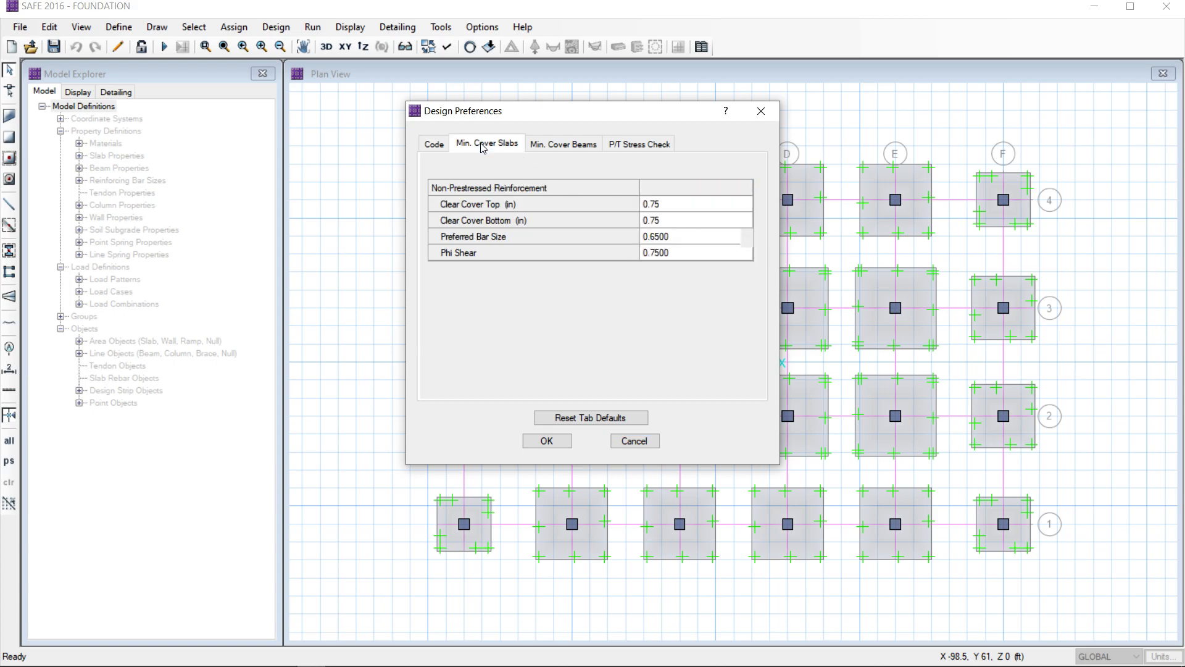
{"action": "left_click", "coordinate": [687, 210]}
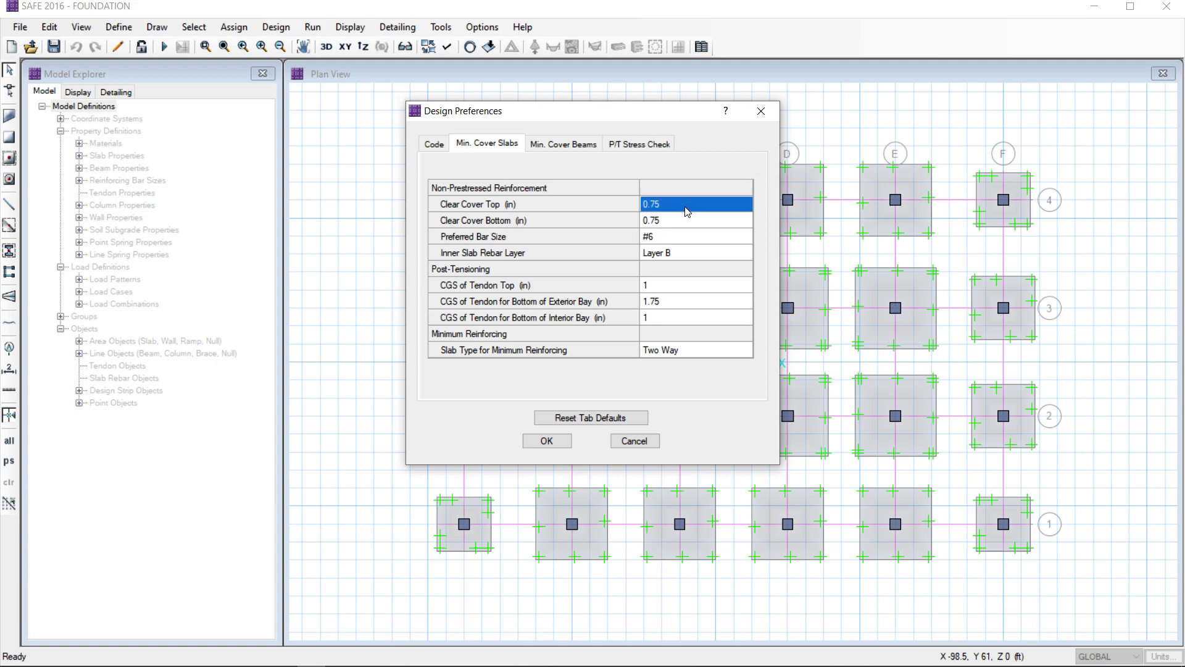
{"action": "type", "text": "3"}
{"action": "left_click", "coordinate": [673, 224]}
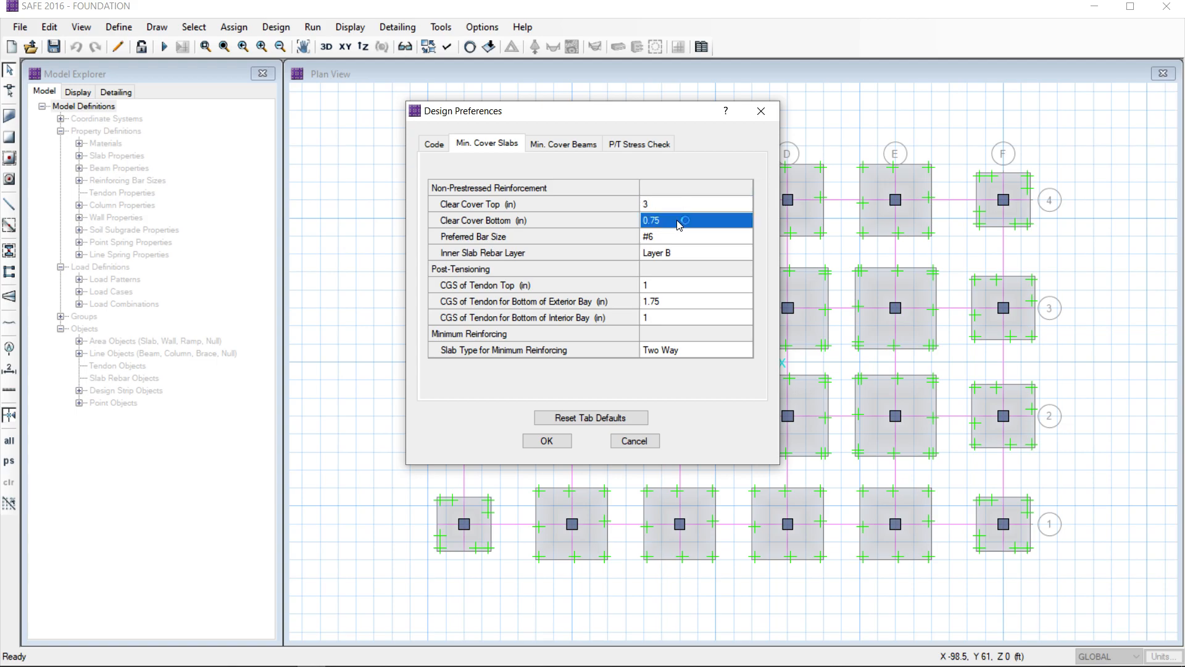
{"action": "type", "text": "3"}
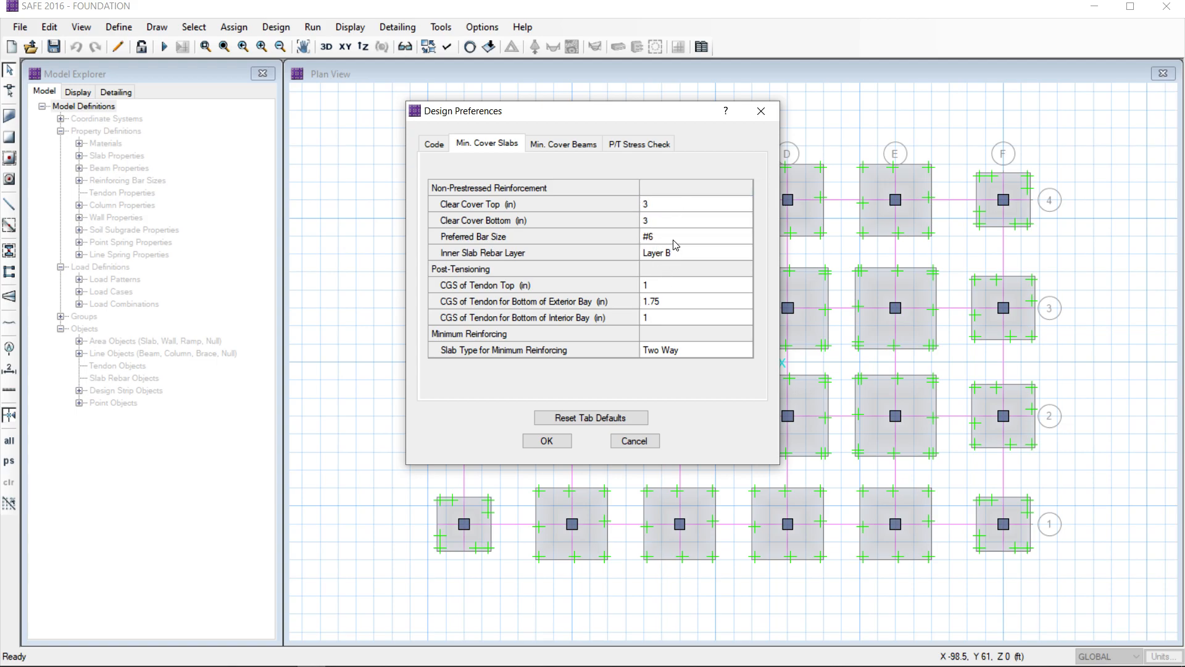
{"action": "left_click", "coordinate": [673, 239]}
{"action": "left_click", "coordinate": [674, 239]}
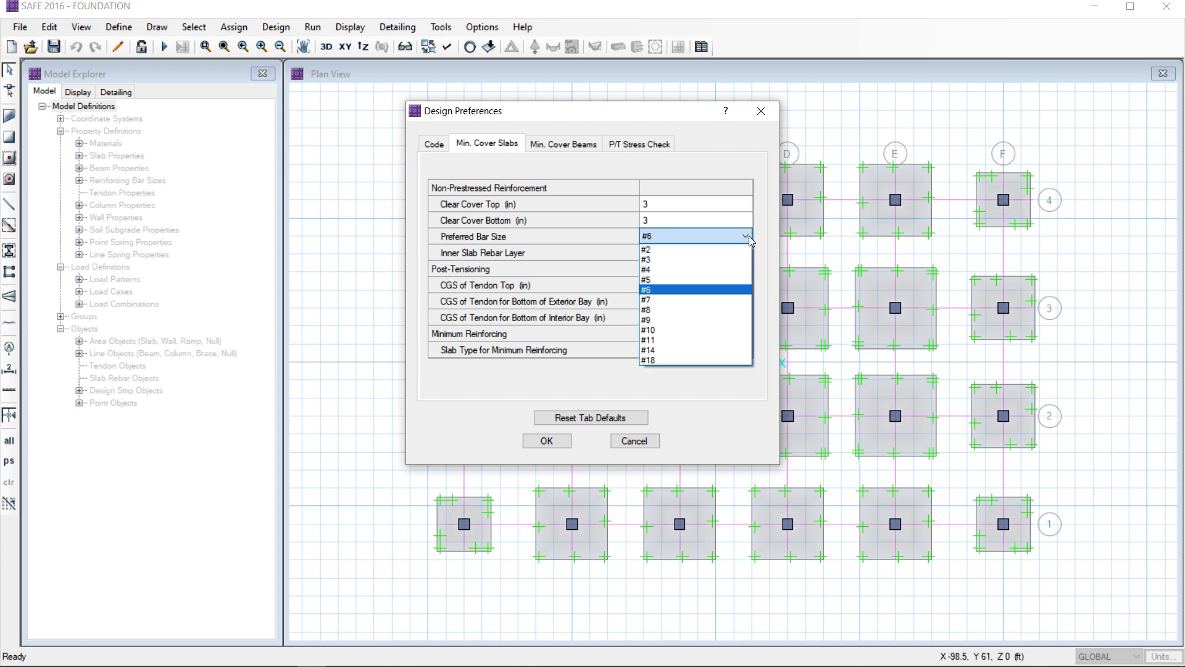
{"action": "left_click", "coordinate": [653, 310]}
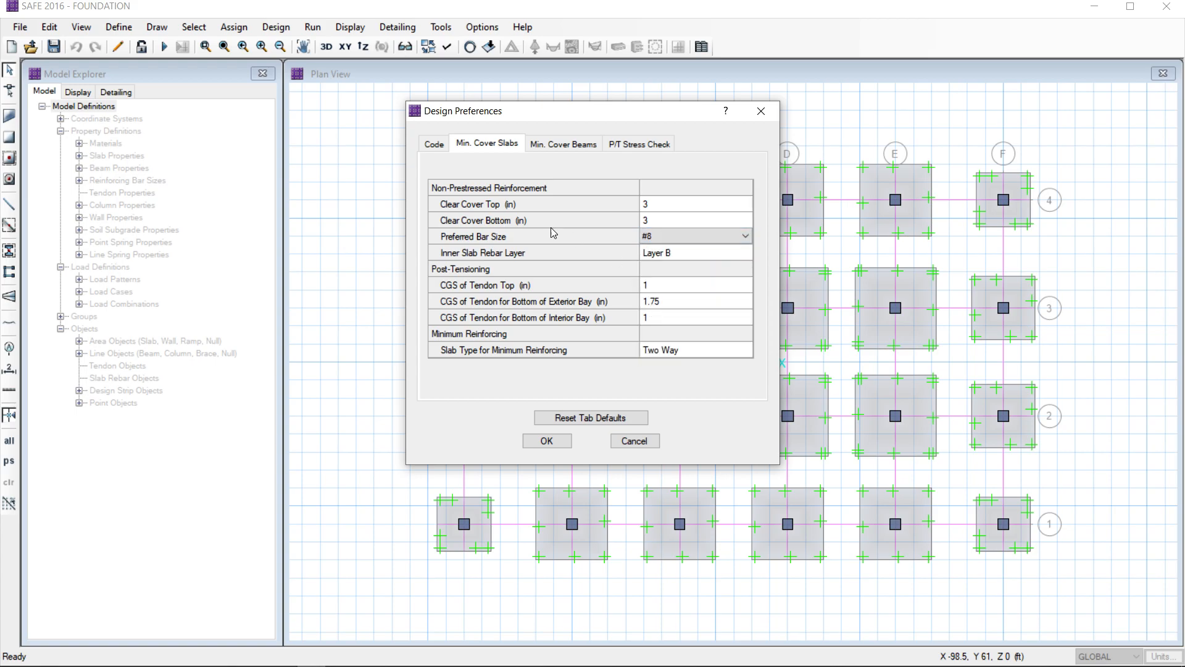
{"action": "left_click", "coordinate": [535, 445]}
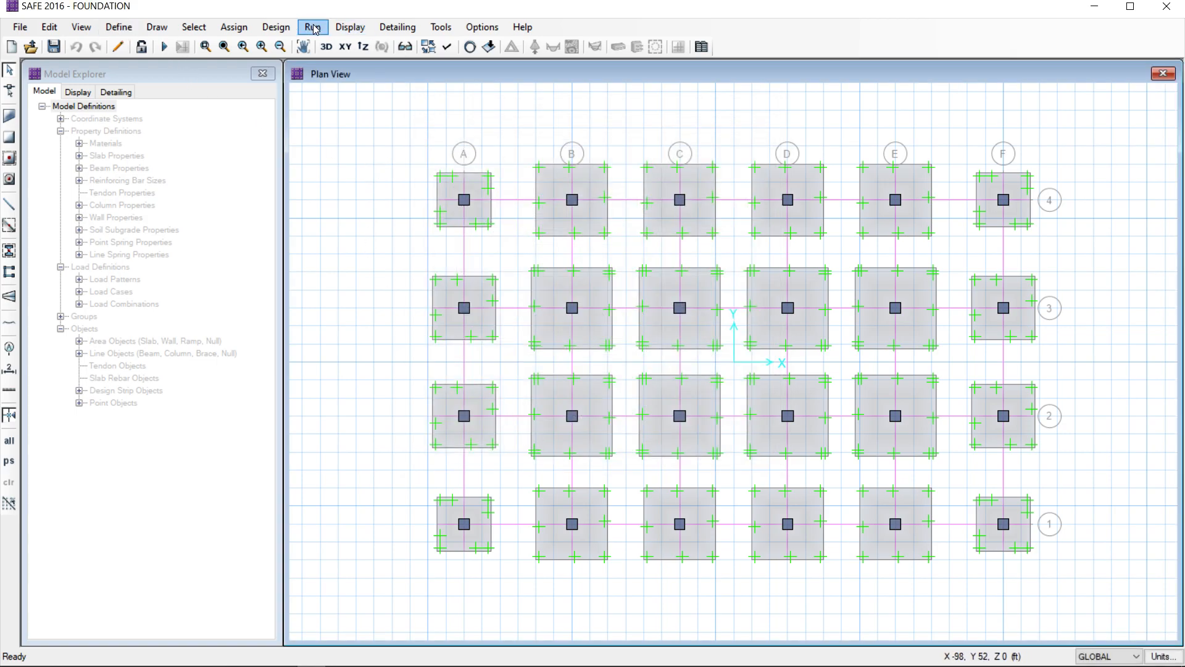
Save the model and rerun the analysis and design to display the footings' punching shear design.
{"action": "left_click", "coordinate": [54, 47]}
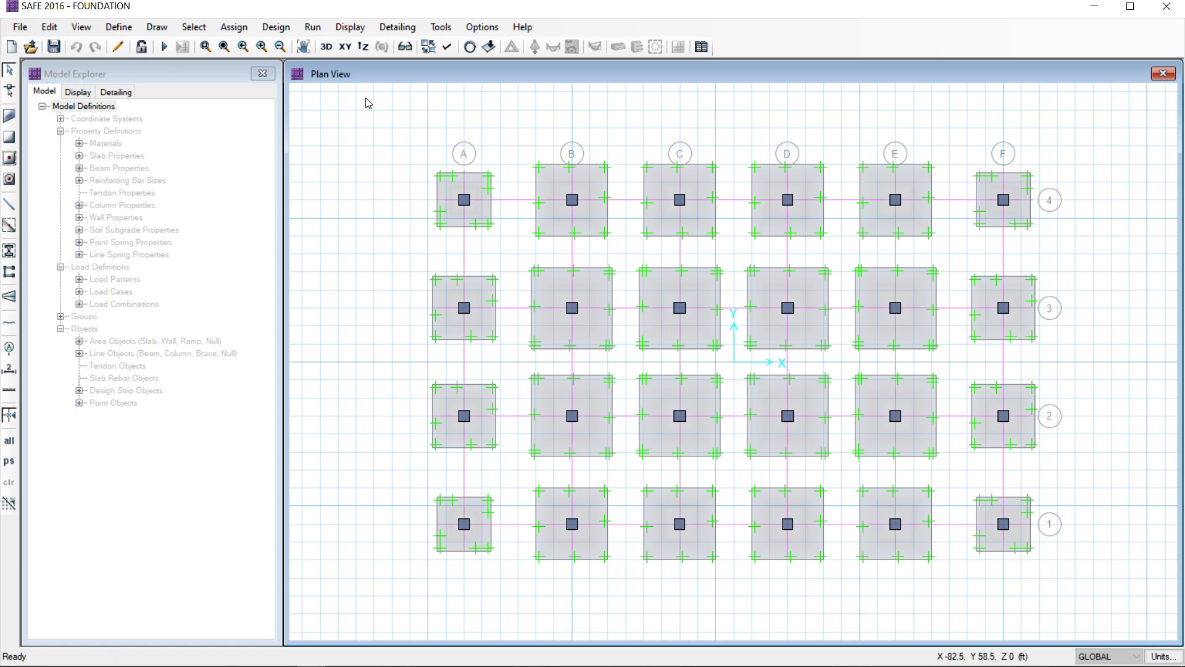
{"action": "left_click", "coordinate": [315, 29]}
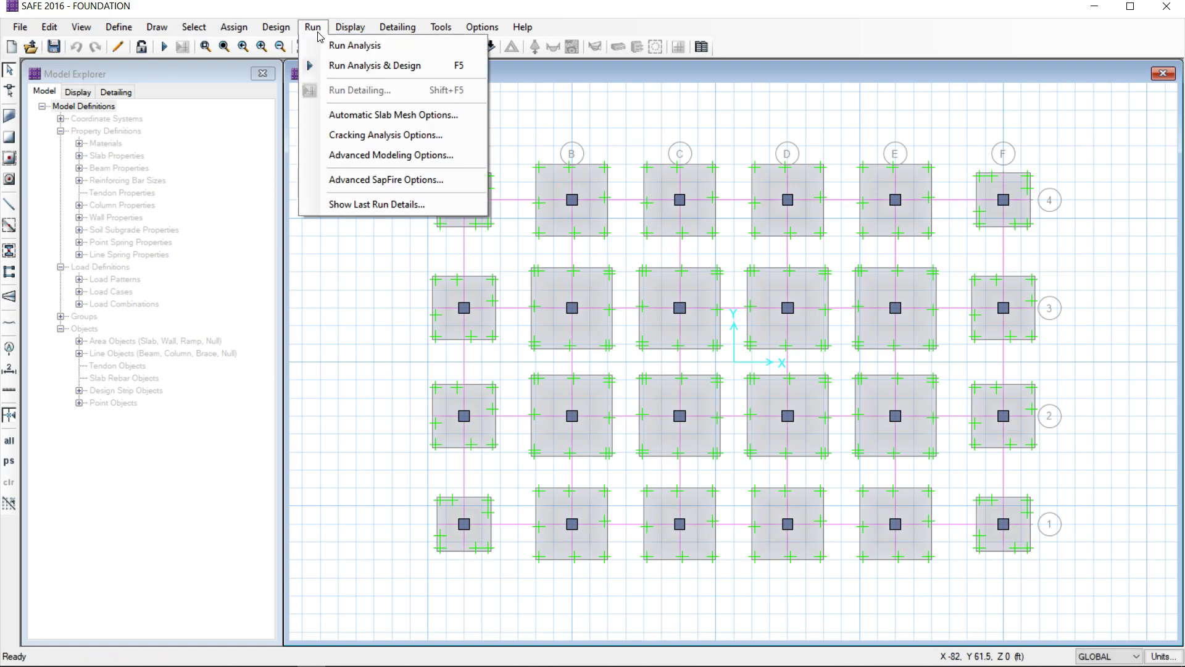
{"action": "left_click", "coordinate": [375, 65]}
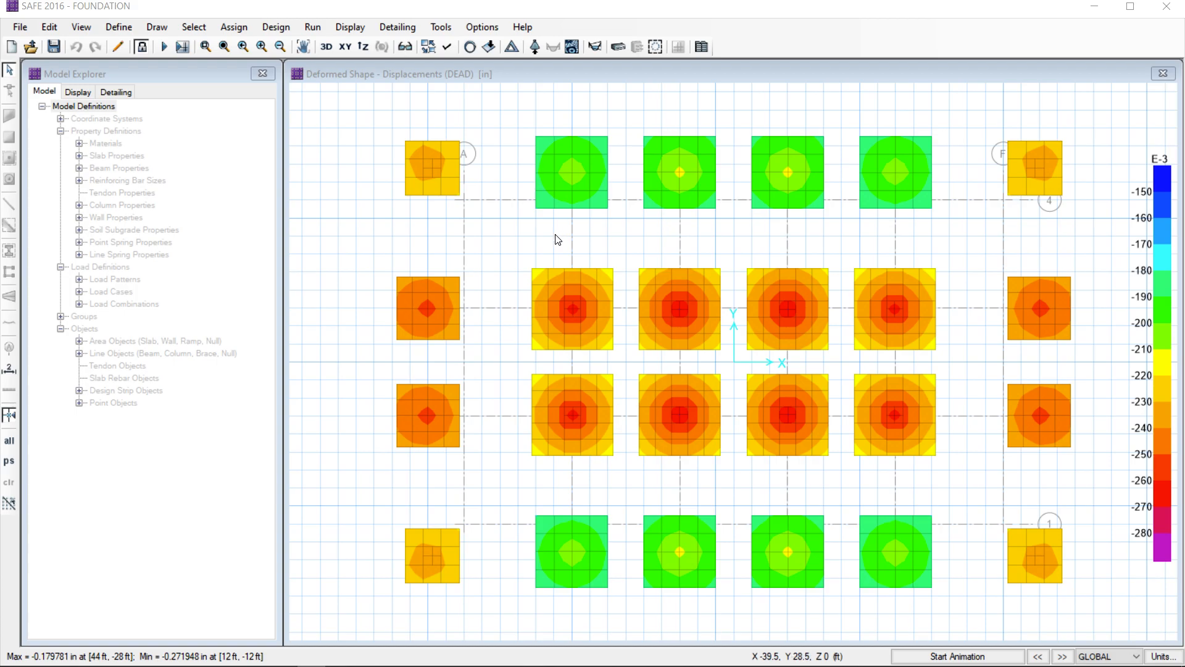
{"action": "left_click", "coordinate": [356, 29]}
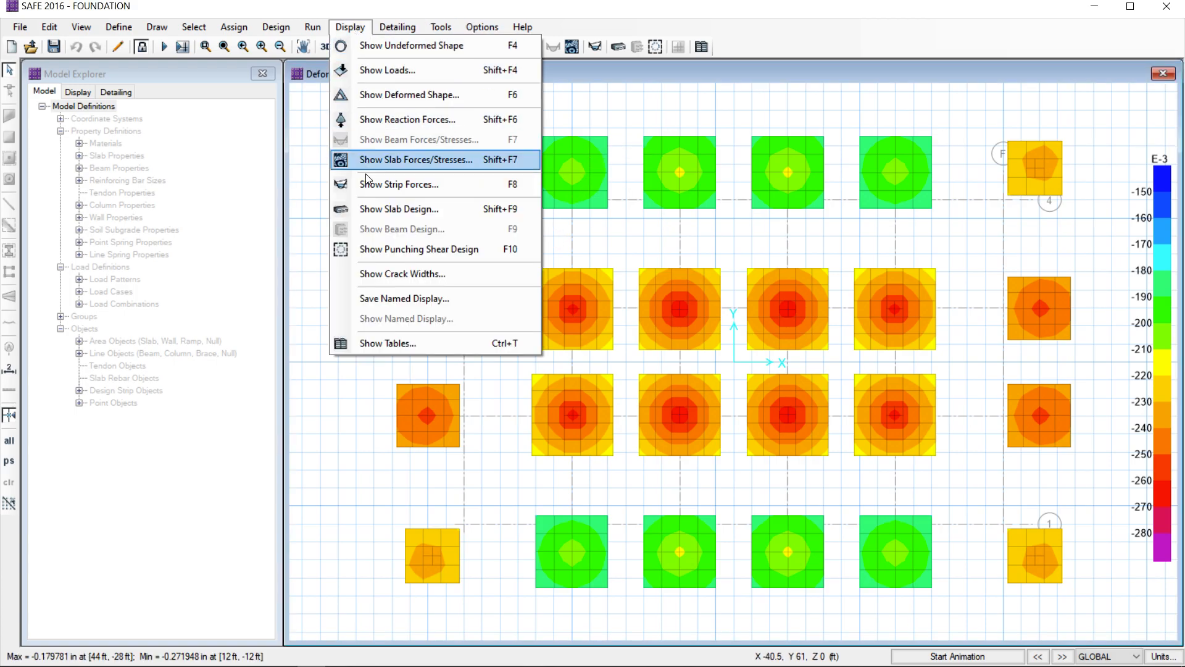
{"action": "left_click", "coordinate": [389, 251]}
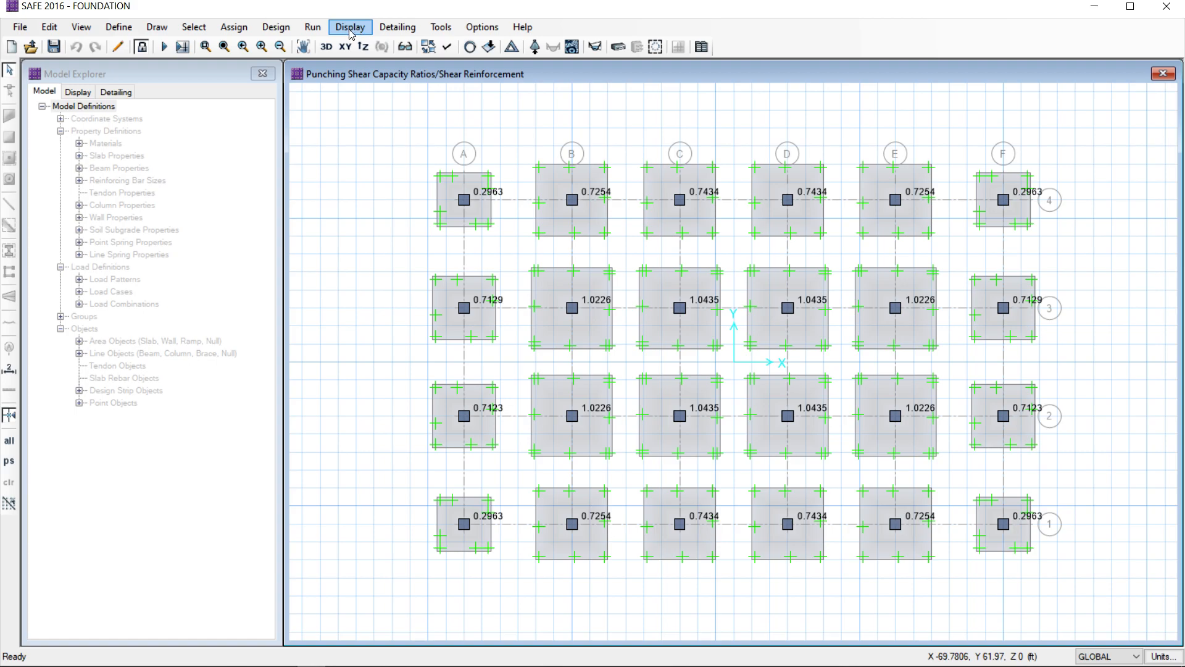
Unlock the model, deleting the results, and set the FOUNDATION SLAB property's thickness to 39 in.
{"action": "left_click", "coordinate": [142, 48]}
{"action": "left_click", "coordinate": [635, 395]}
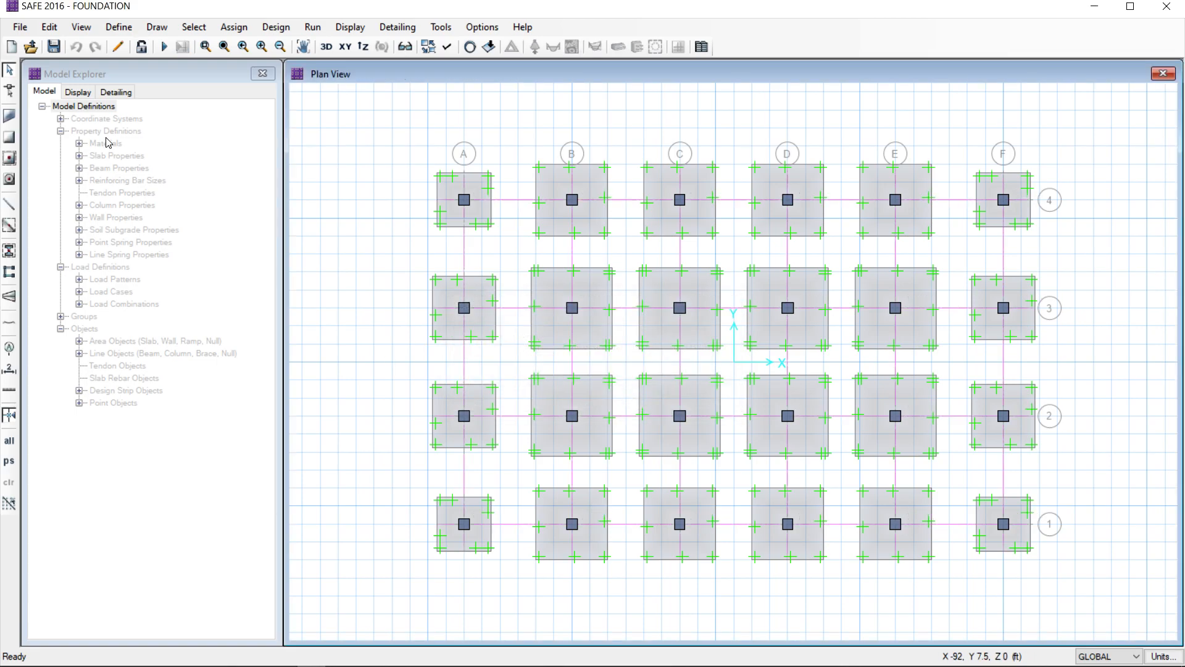
{"action": "left_click", "coordinate": [120, 28]}
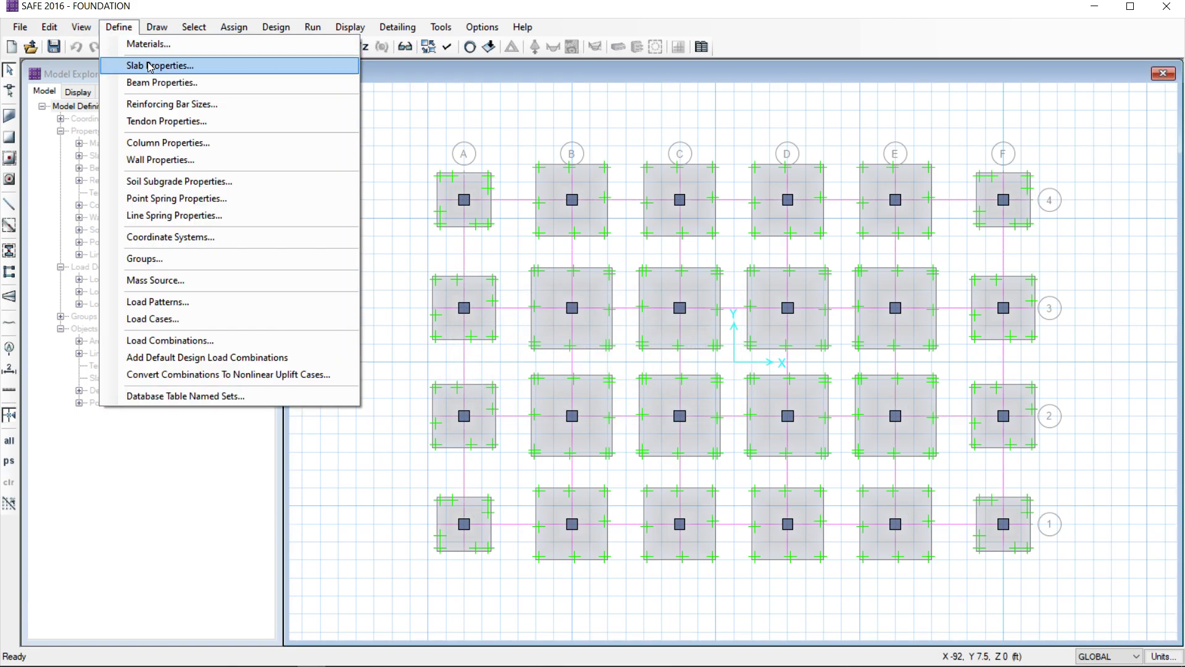
{"action": "left_click", "coordinate": [151, 67]}
{"action": "left_click", "coordinate": [675, 328]}
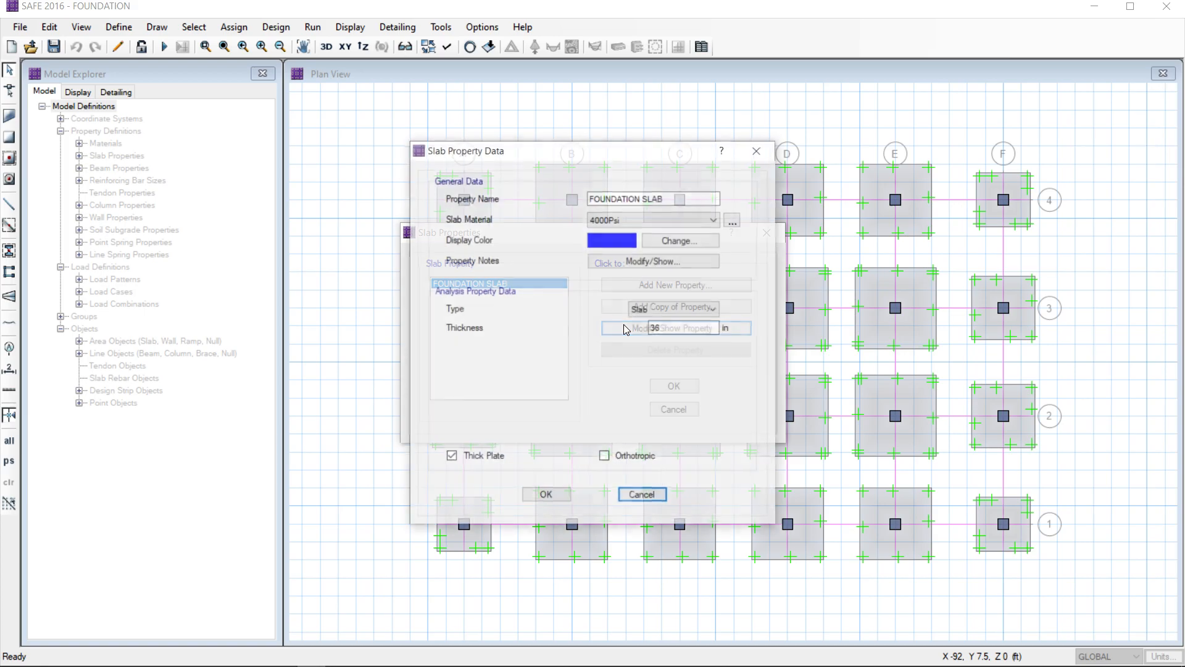
{"action": "double_click", "coordinate": [682, 330]}
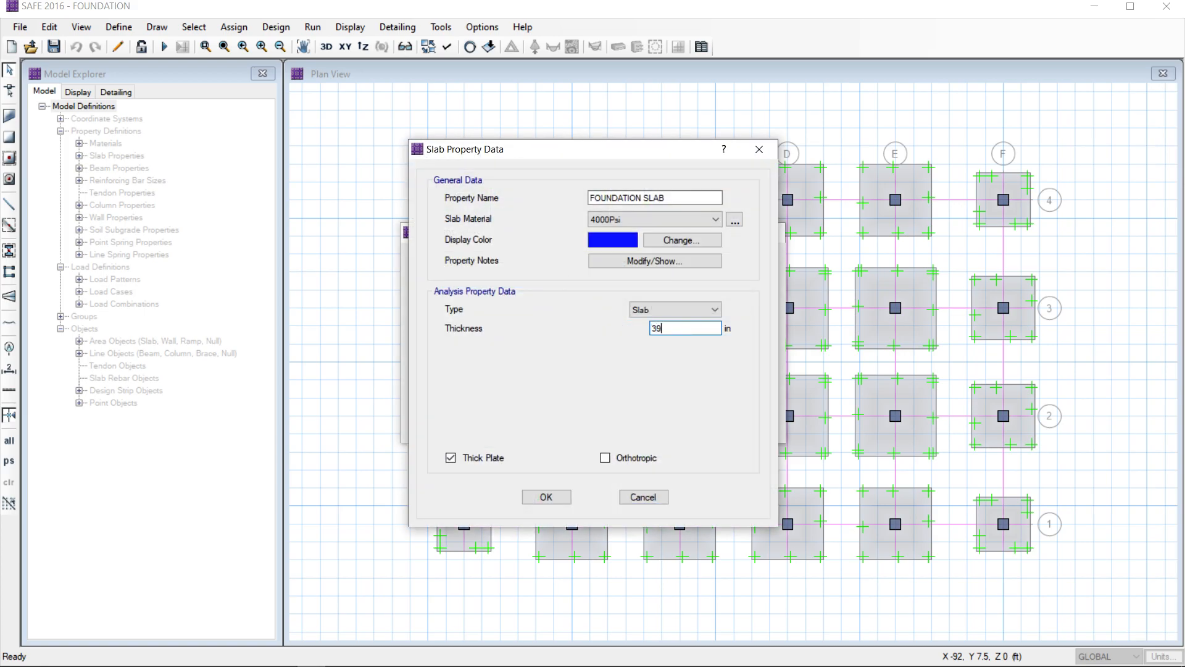
{"action": "left_click", "coordinate": [549, 501]}
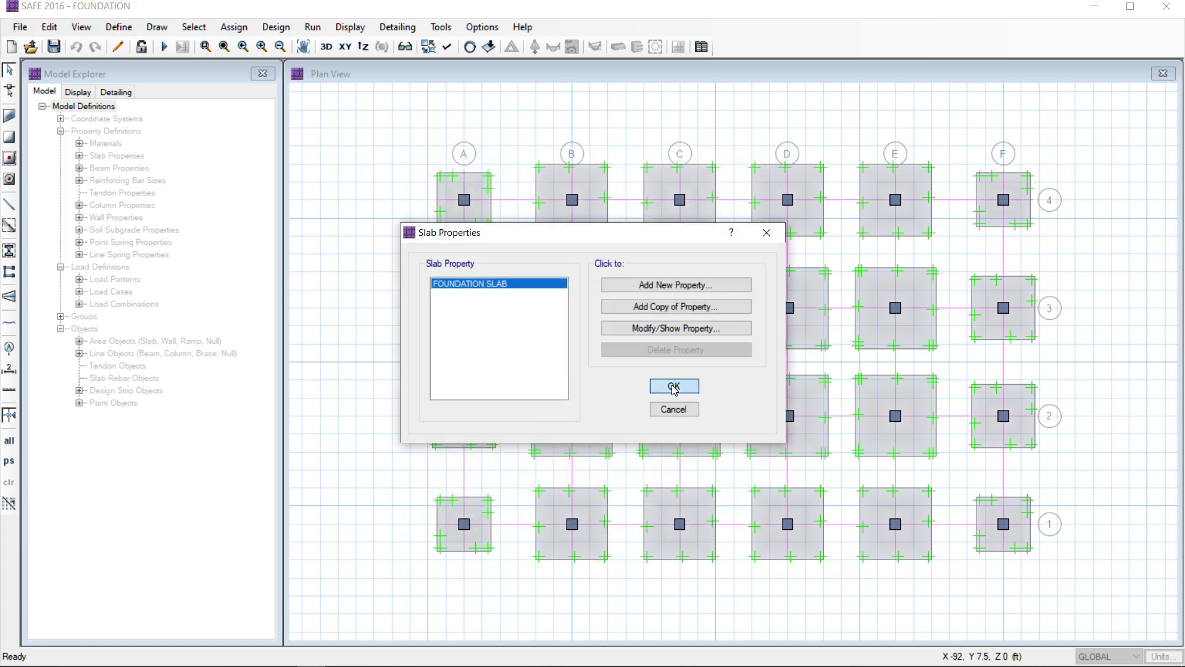
{"action": "left_click", "coordinate": [672, 386]}
Save the thickened foundation model, run its analysis and design, and show the punching shear capacity ratios.
{"action": "left_click", "coordinate": [54, 46]}
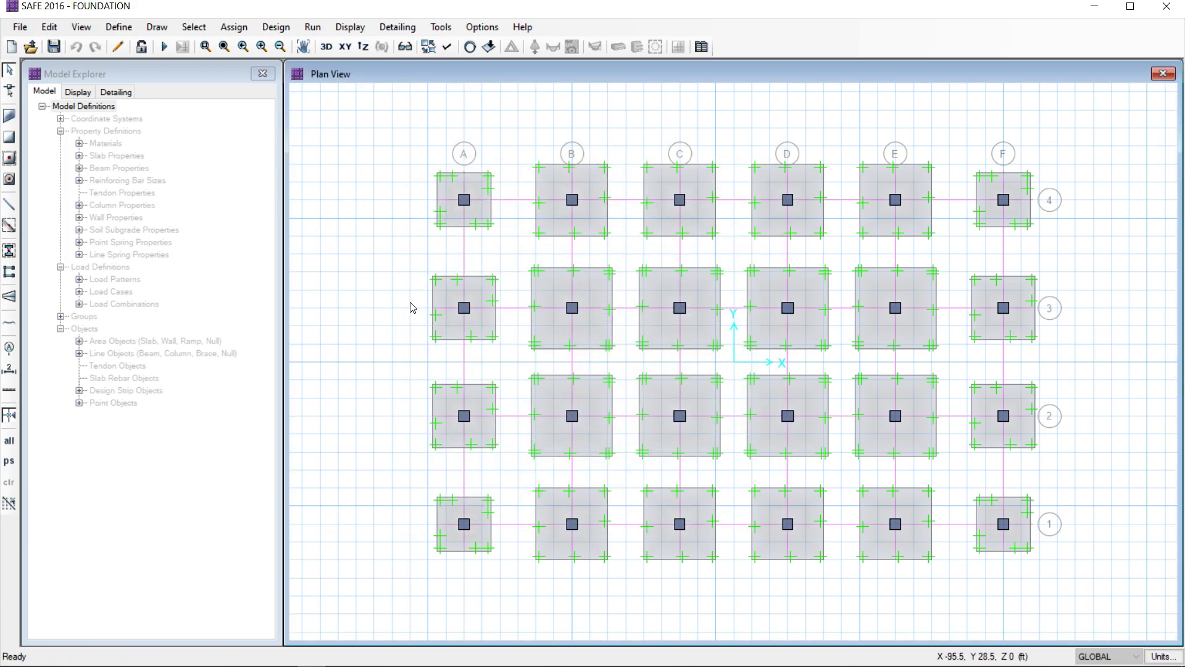
{"action": "left_click", "coordinate": [316, 29]}
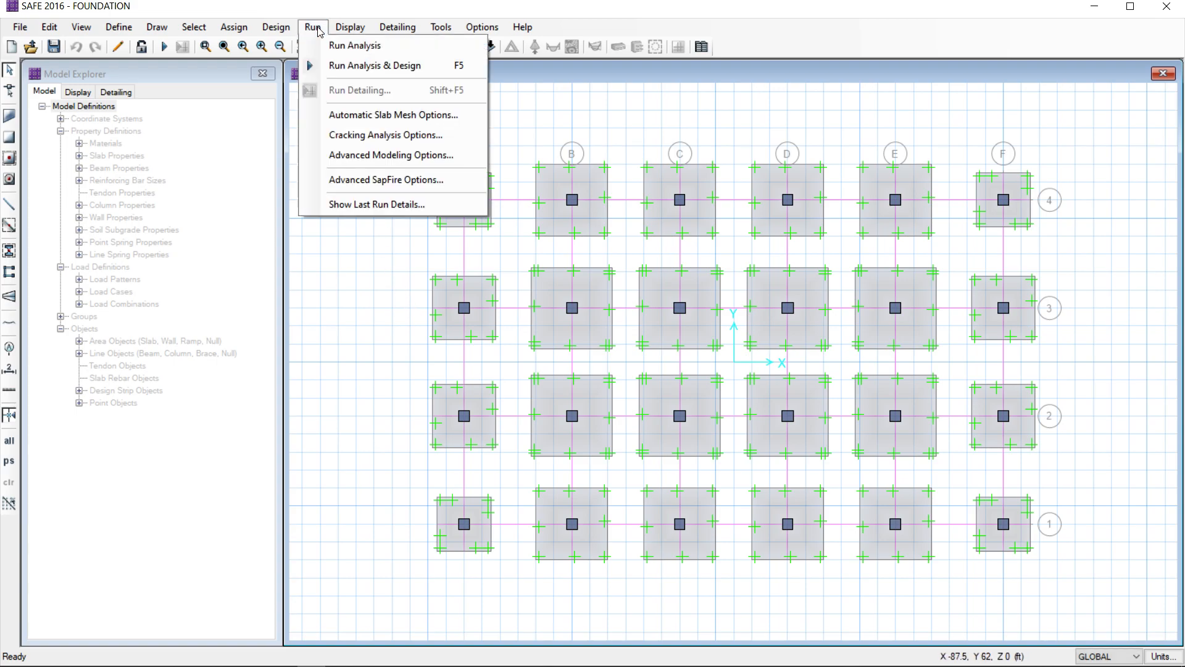
{"action": "left_click", "coordinate": [372, 68]}
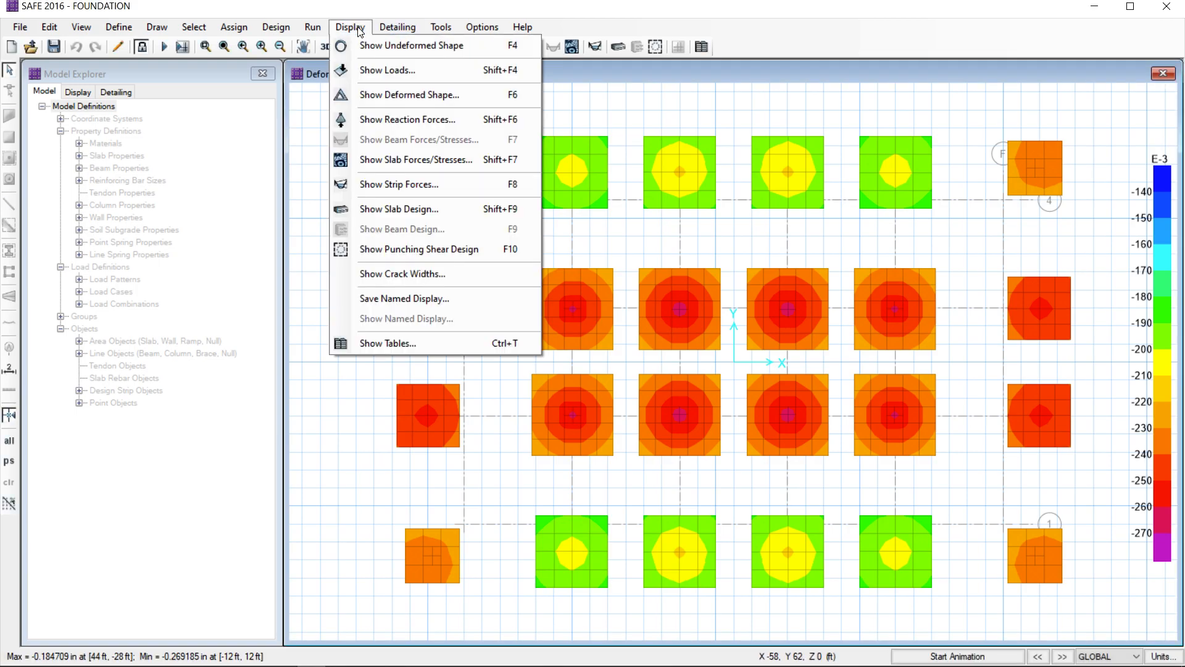
{"action": "left_click", "coordinate": [411, 254]}
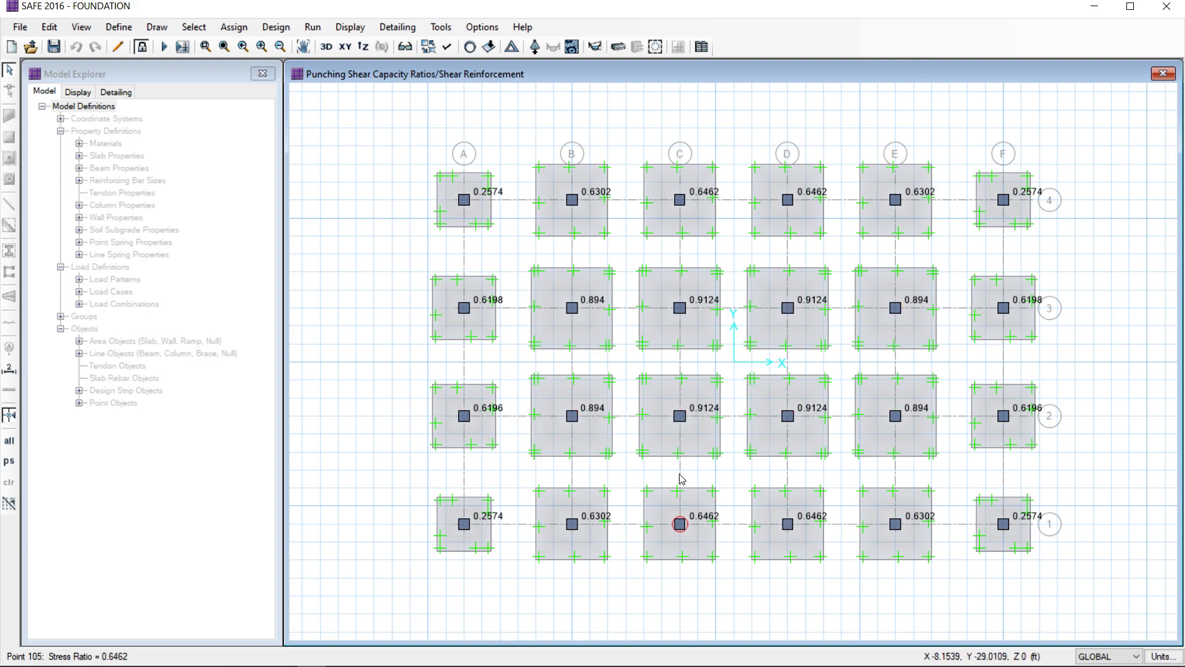
Display the strip-based slab reinforcement as numbers of #8 bars for both top and bottom.
{"action": "left_click", "coordinate": [350, 27]}
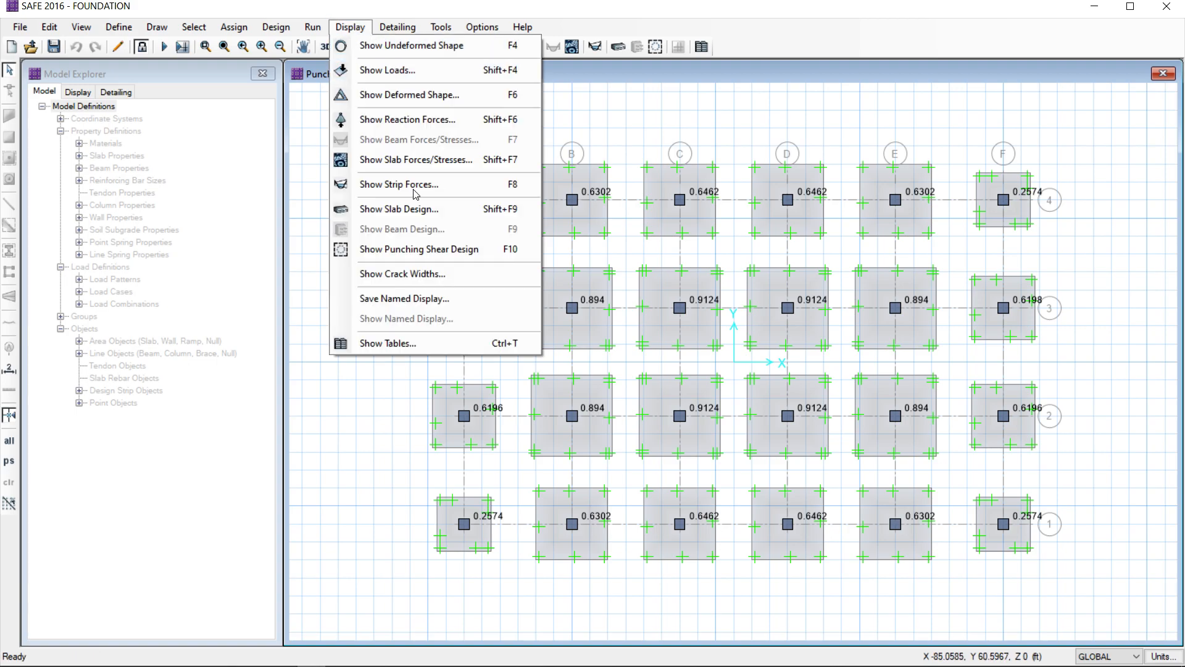
{"action": "left_click", "coordinate": [430, 210]}
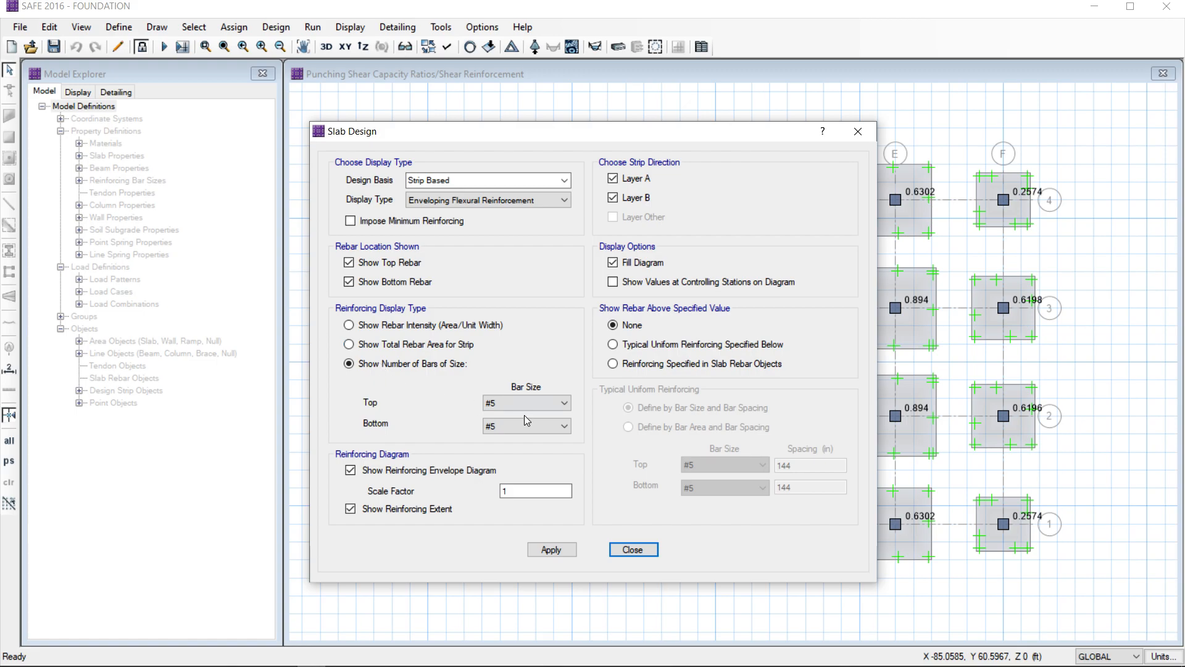
{"action": "left_click", "coordinate": [563, 403]}
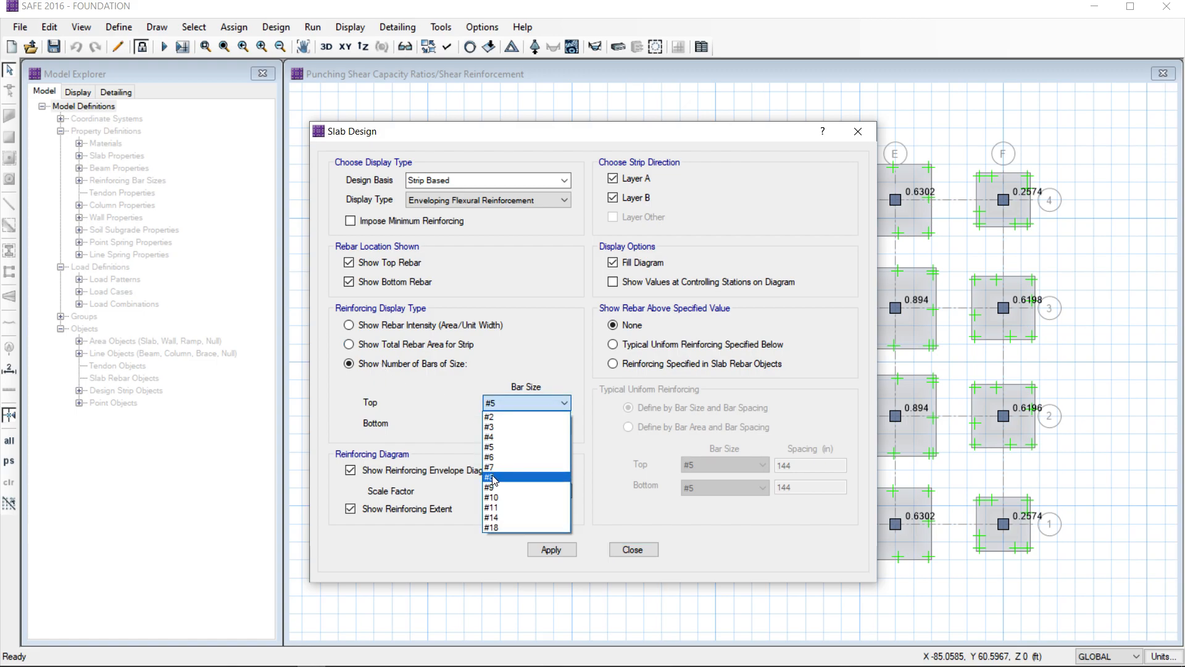
{"action": "left_click", "coordinate": [493, 476]}
{"action": "left_click", "coordinate": [564, 426]}
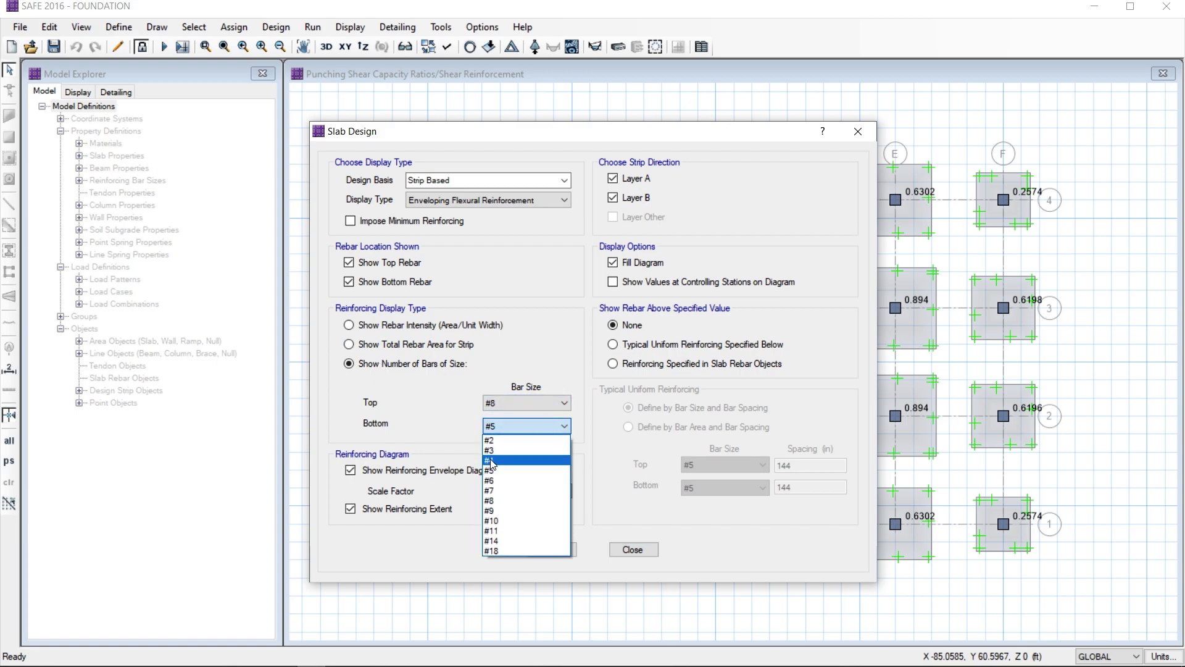
{"action": "left_click", "coordinate": [488, 496]}
{"action": "left_click", "coordinate": [551, 548]}
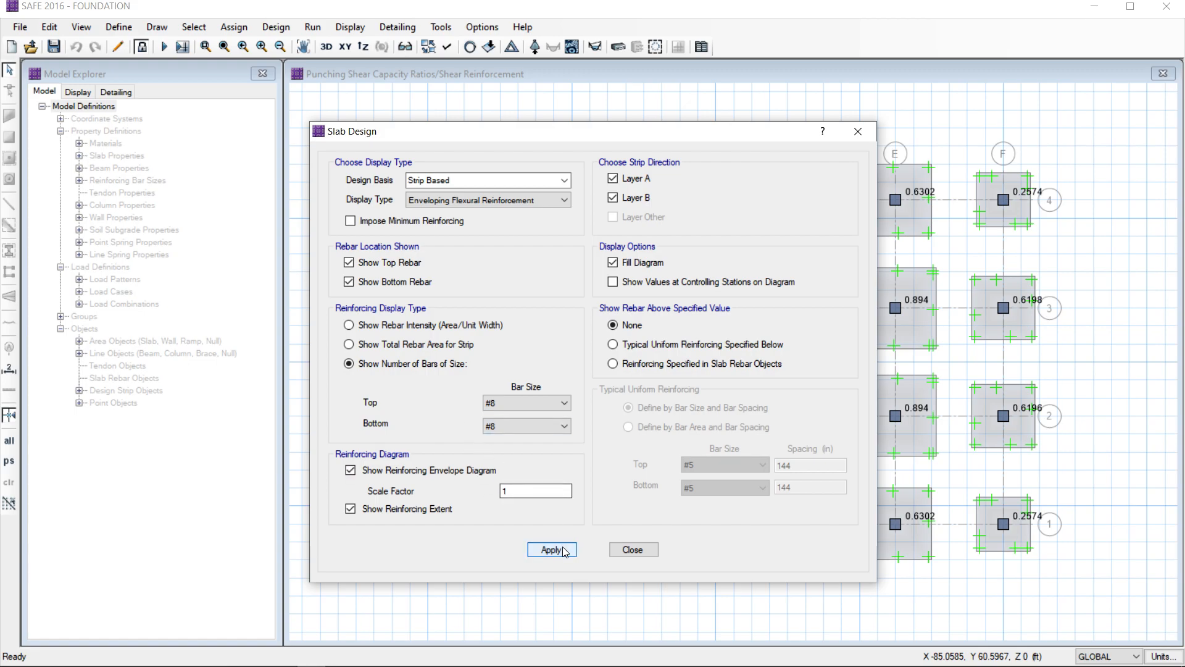
{"action": "left_click", "coordinate": [642, 549]}
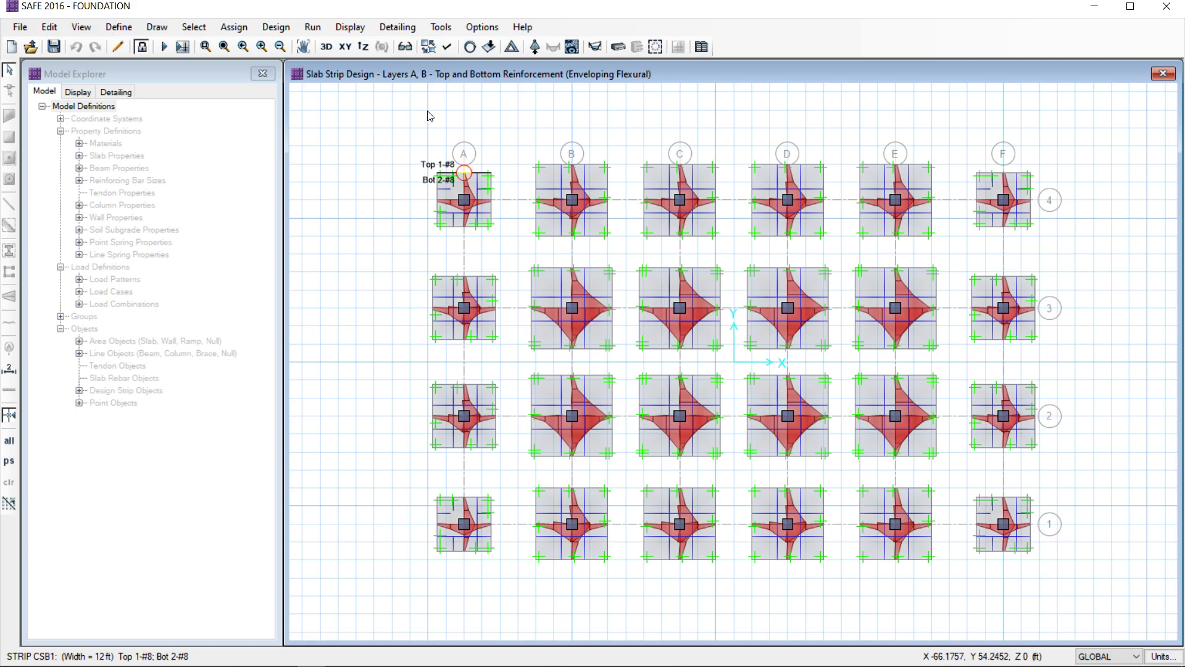
Run the detailing with individual bars generated in plan and in the 3D model, merging areas to clean edges and sections.
{"action": "left_click", "coordinate": [313, 27]}
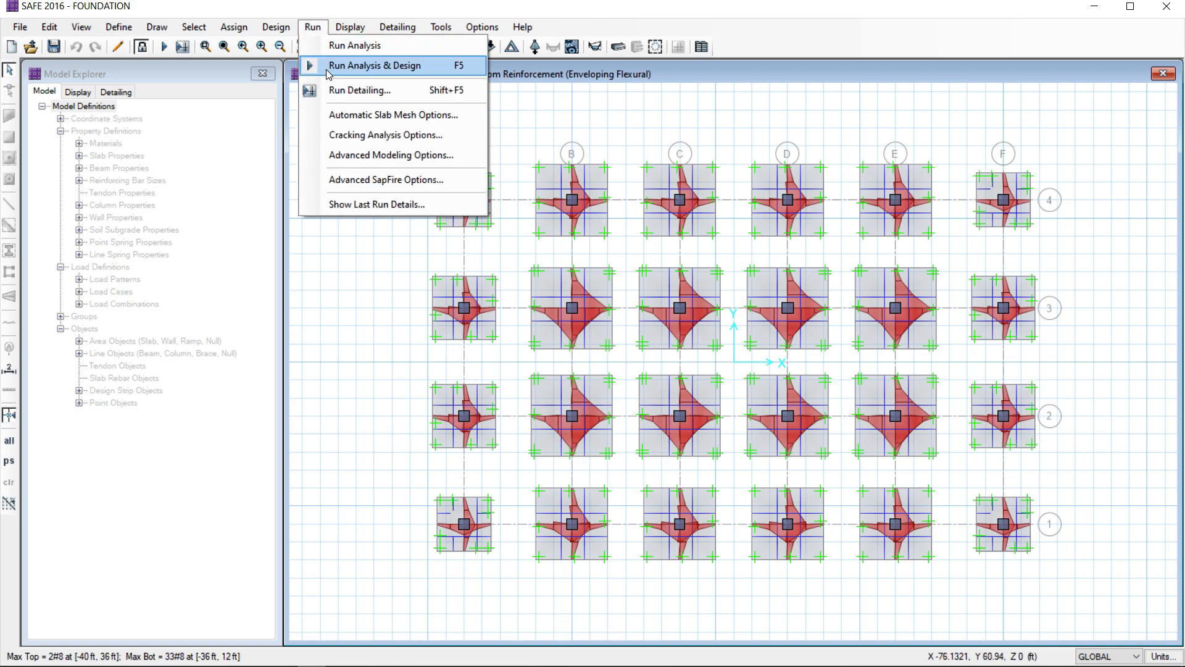
{"action": "left_click", "coordinate": [338, 92]}
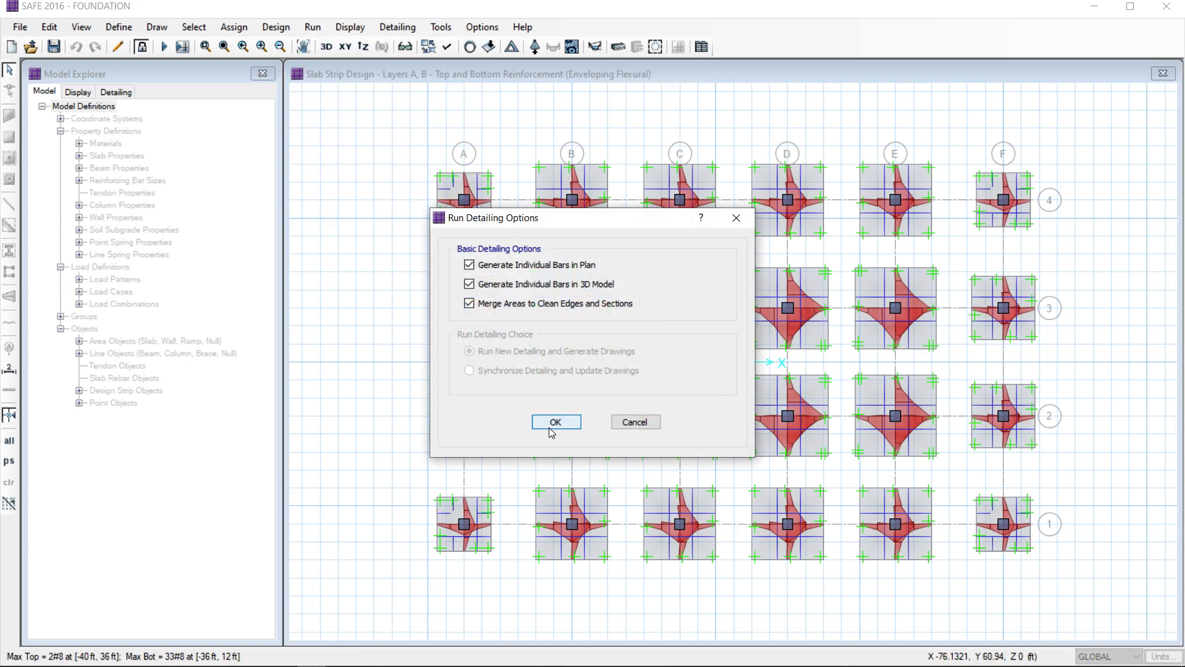
{"action": "left_click", "coordinate": [555, 423]}
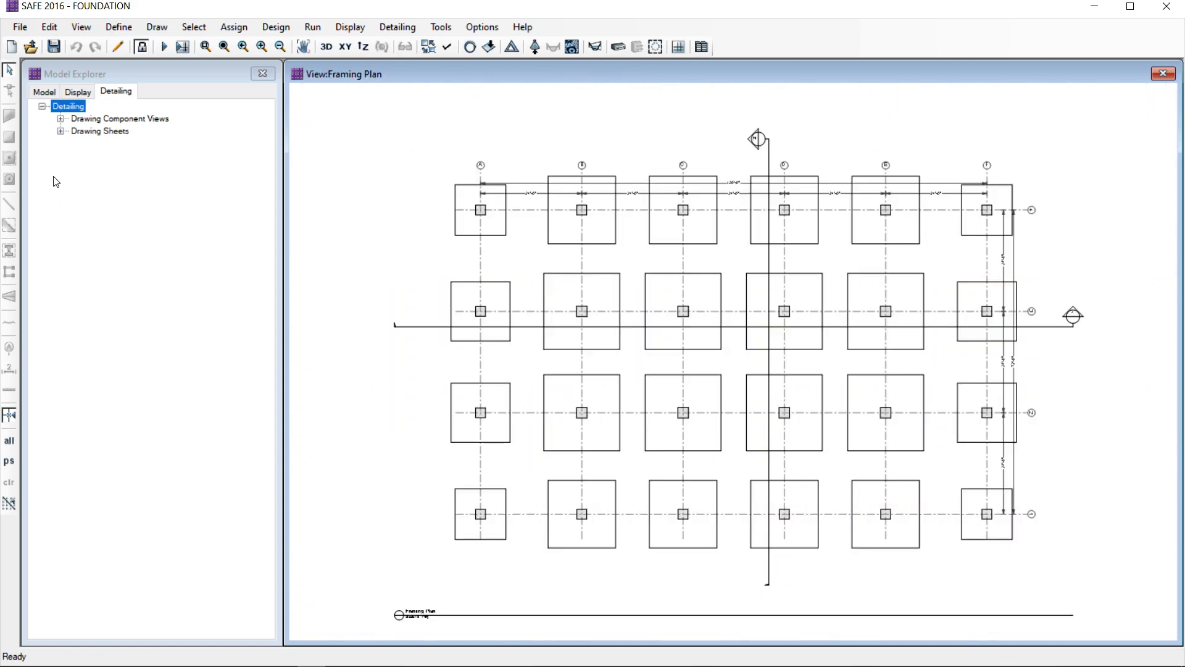
Open the Bottom Rebar Plan drawing sheet and examine the bar callouts on the interior footings.
{"action": "left_click", "coordinate": [61, 131]}
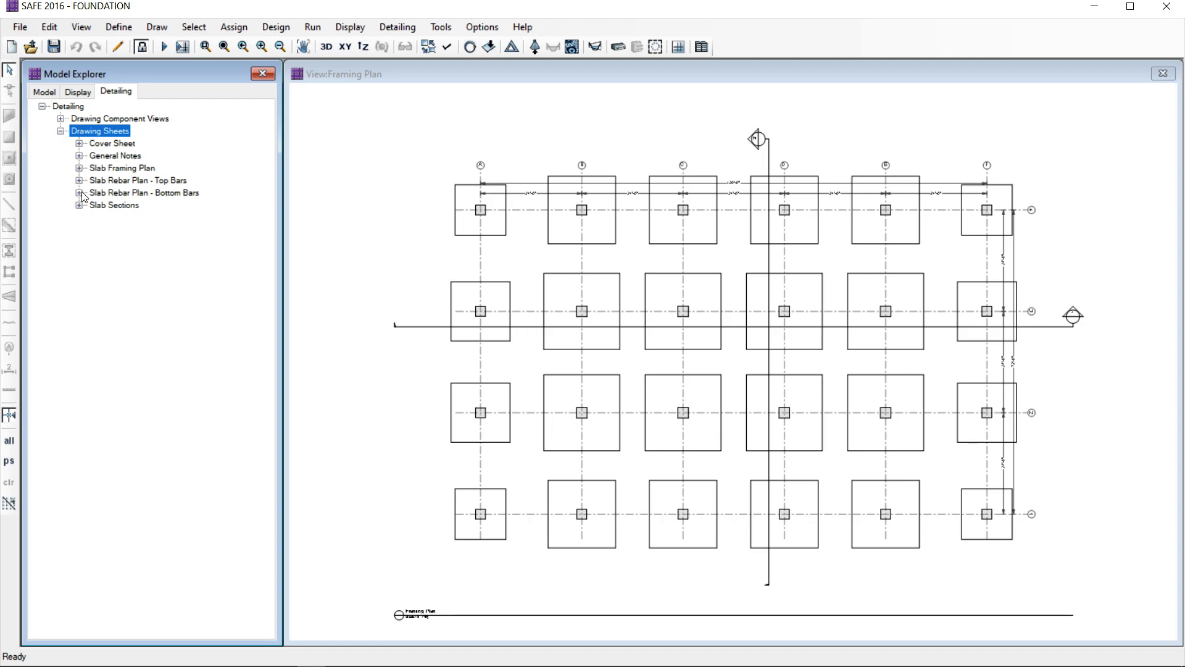
{"action": "double_click", "coordinate": [123, 193]}
{"action": "left_click", "coordinate": [131, 207]}
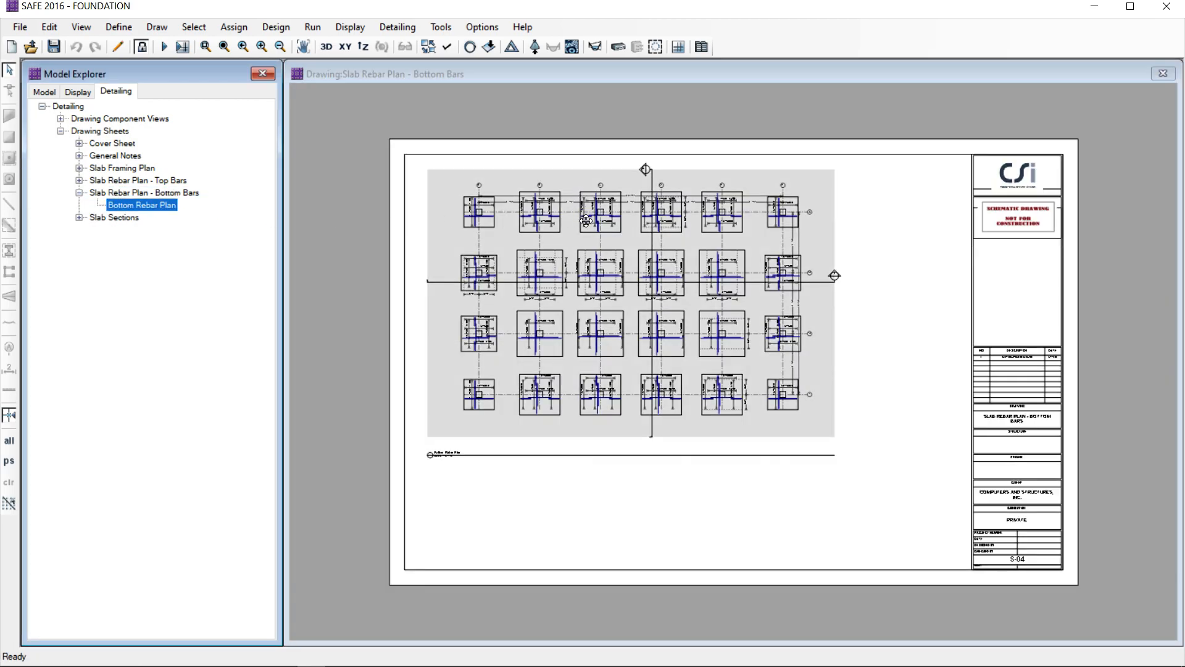
{"action": "scroll", "coordinate": [531, 237], "scroll_direction": "up", "scroll_amount": 5}
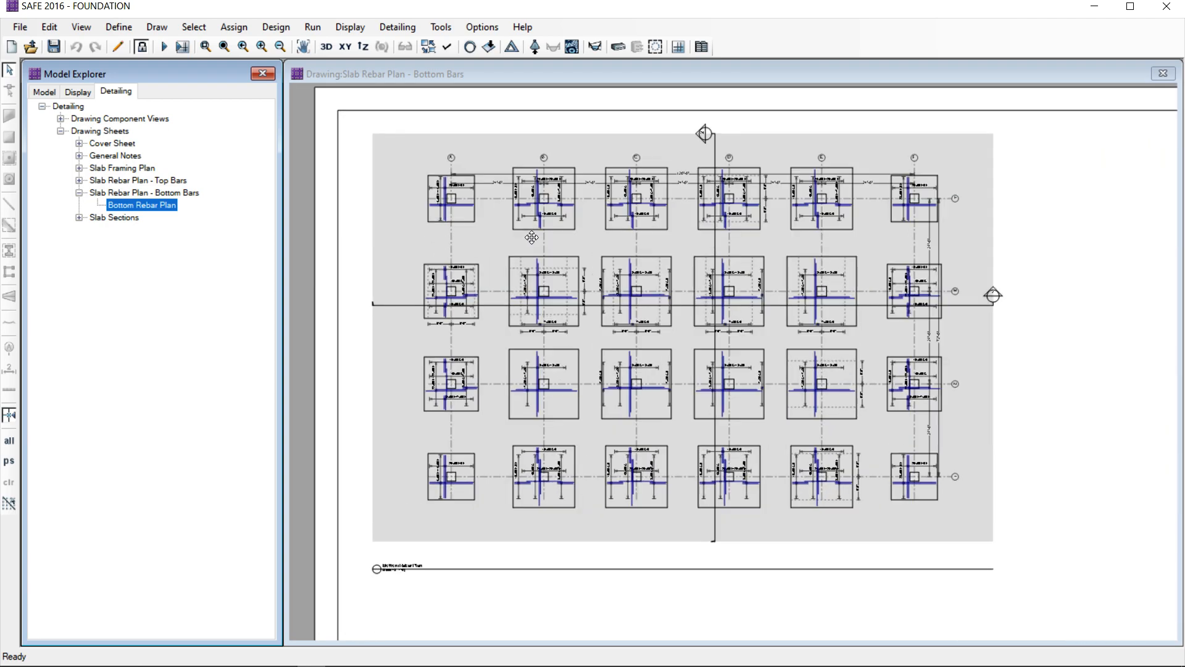
{"action": "scroll", "coordinate": [532, 237], "scroll_direction": "up", "scroll_amount": 2}
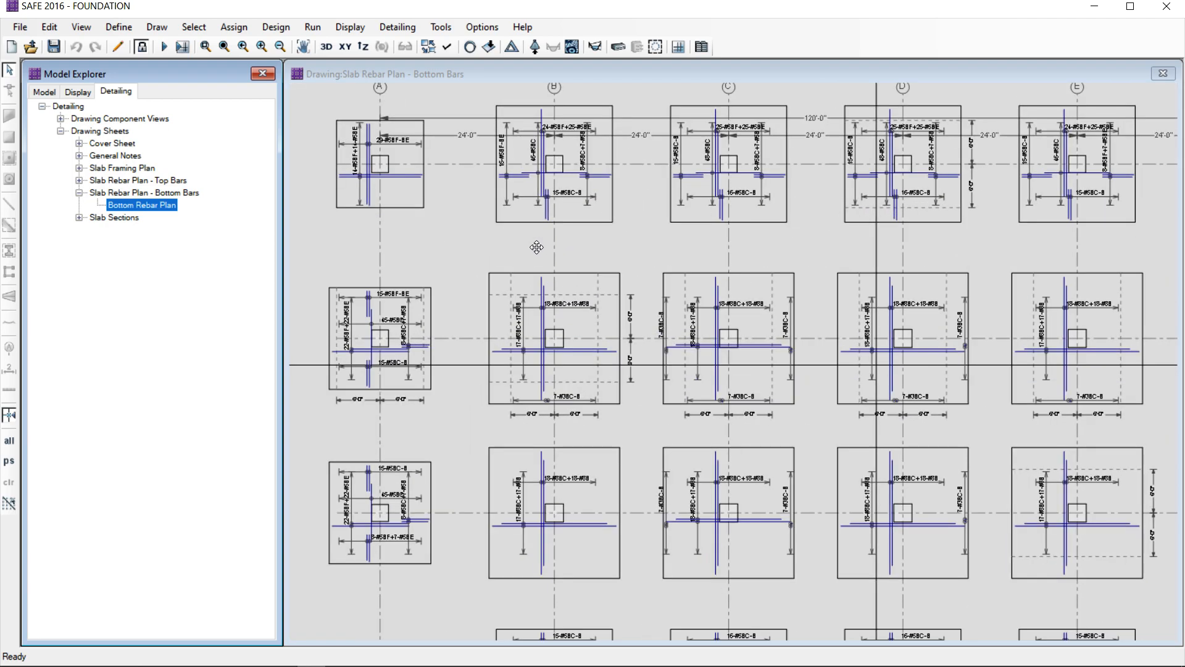
{"action": "scroll", "coordinate": [576, 359], "scroll_direction": "up", "scroll_amount": 2}
{"action": "scroll", "coordinate": [575, 359], "scroll_direction": "up", "scroll_amount": 4}
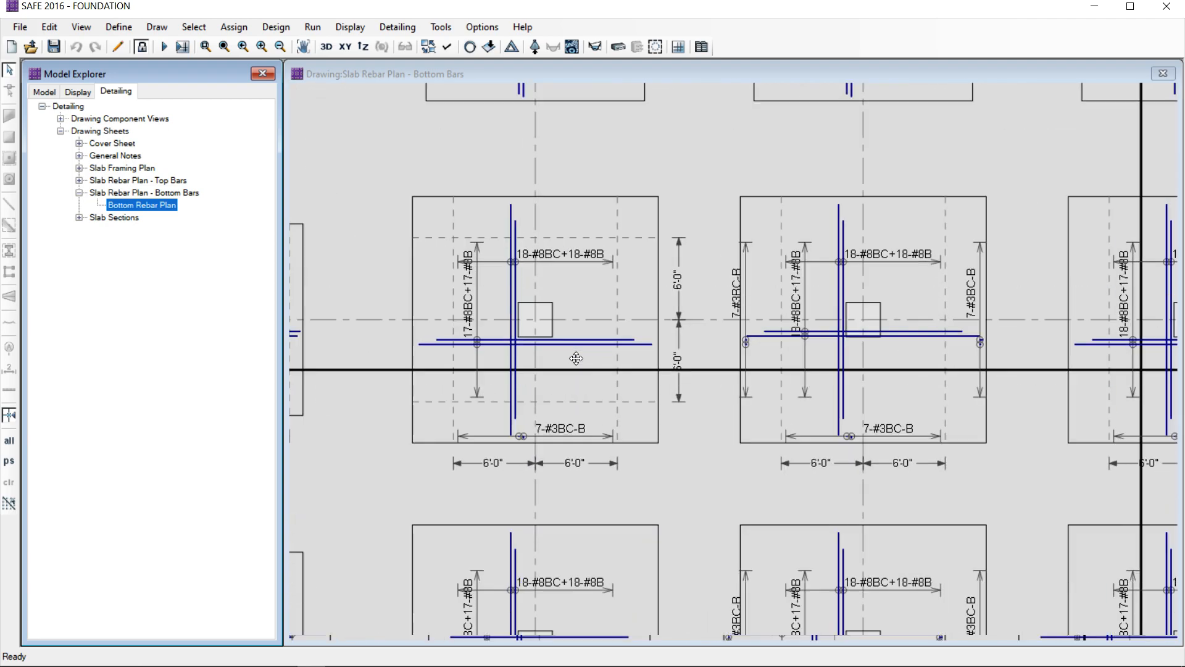
{"action": "scroll", "coordinate": [576, 358], "scroll_direction": "up", "scroll_amount": 1}
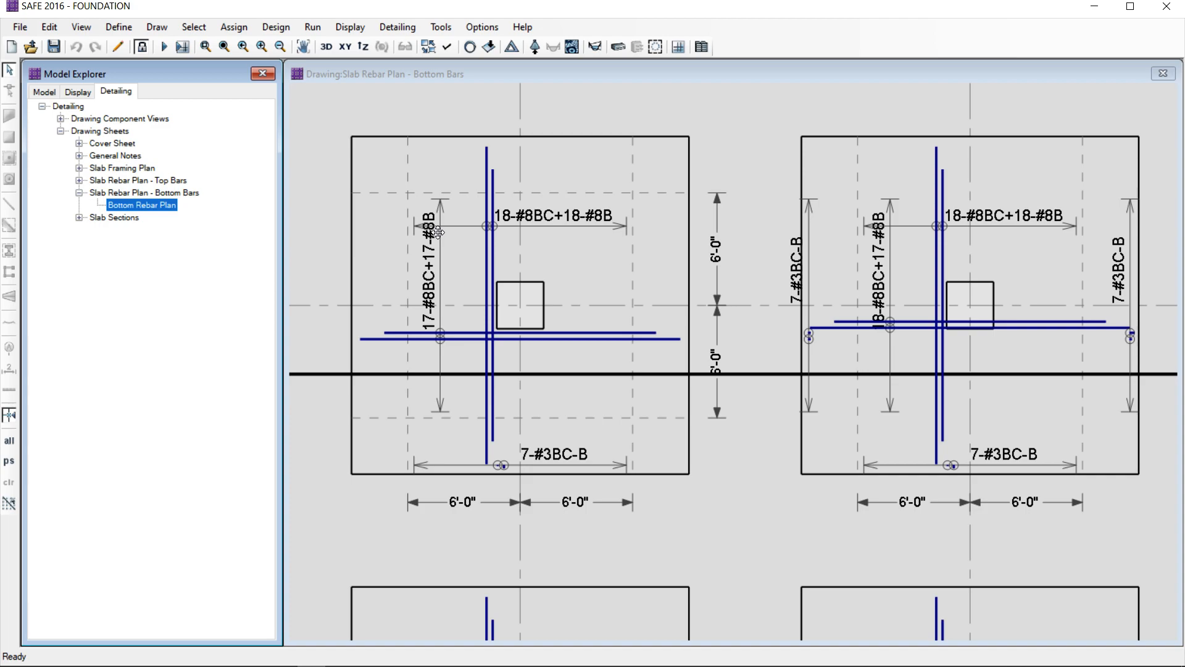
Open the Slab Sections drawing sheet and examine the footing reinforcement in Sect:1 and Sect:2.
{"action": "left_click", "coordinate": [80, 217]}
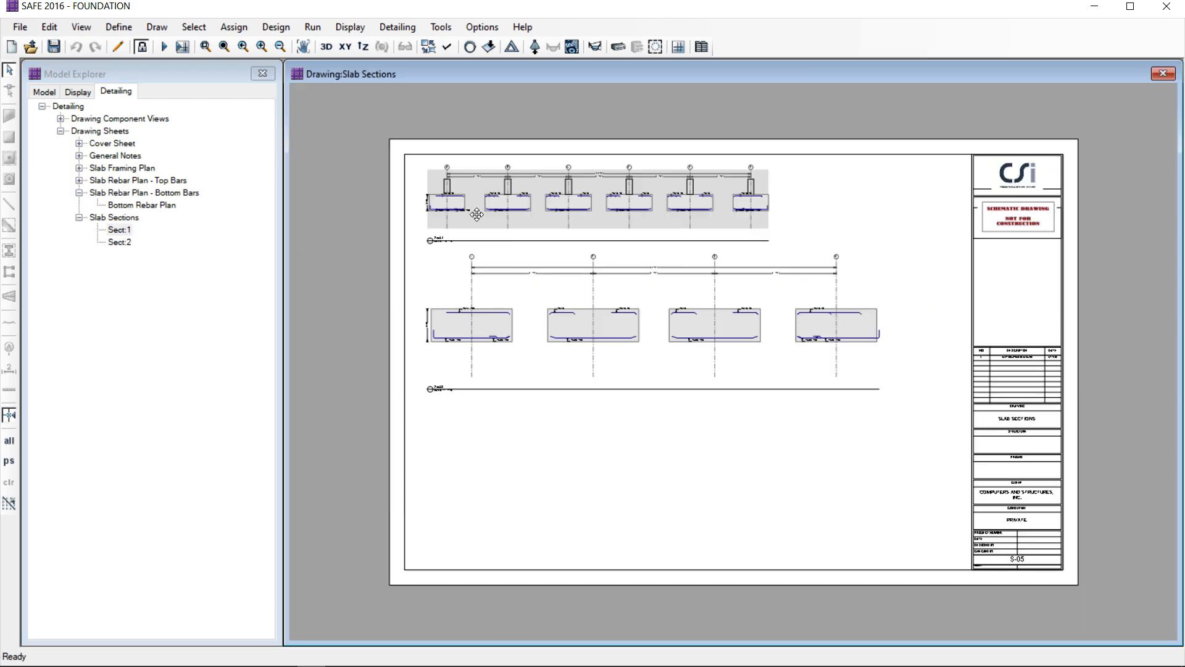
{"action": "scroll", "coordinate": [505, 196], "scroll_direction": "up", "scroll_amount": 5}
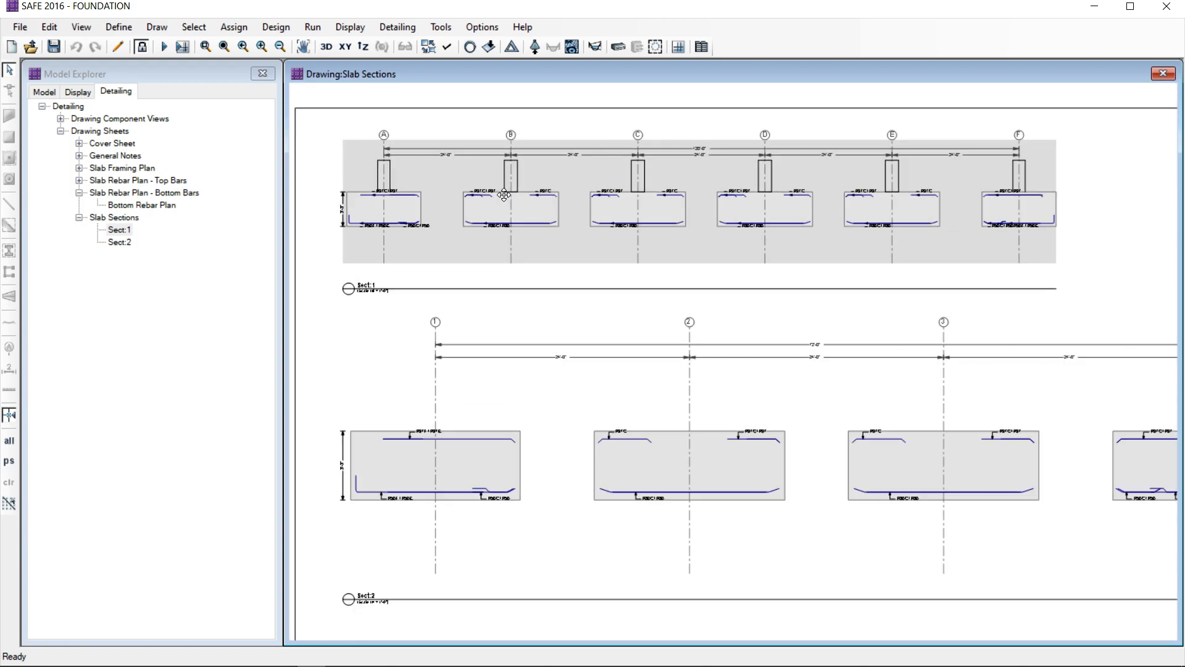
{"action": "scroll", "coordinate": [504, 195], "scroll_direction": "up", "scroll_amount": 5}
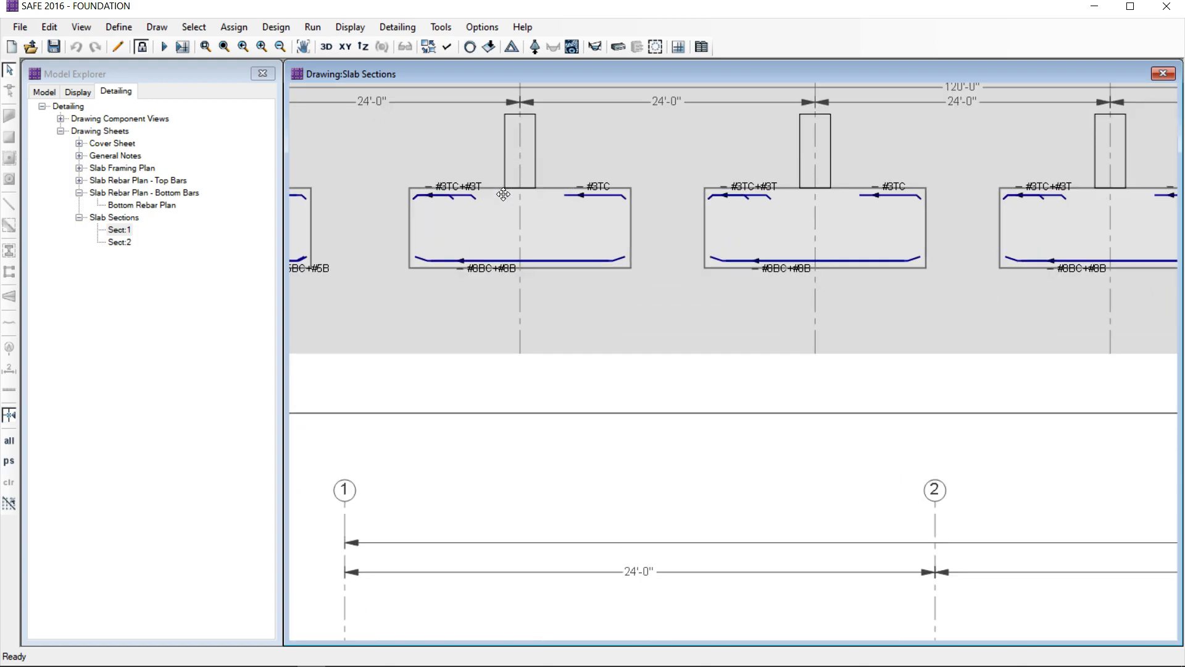
{"action": "double_click", "coordinate": [119, 242]}
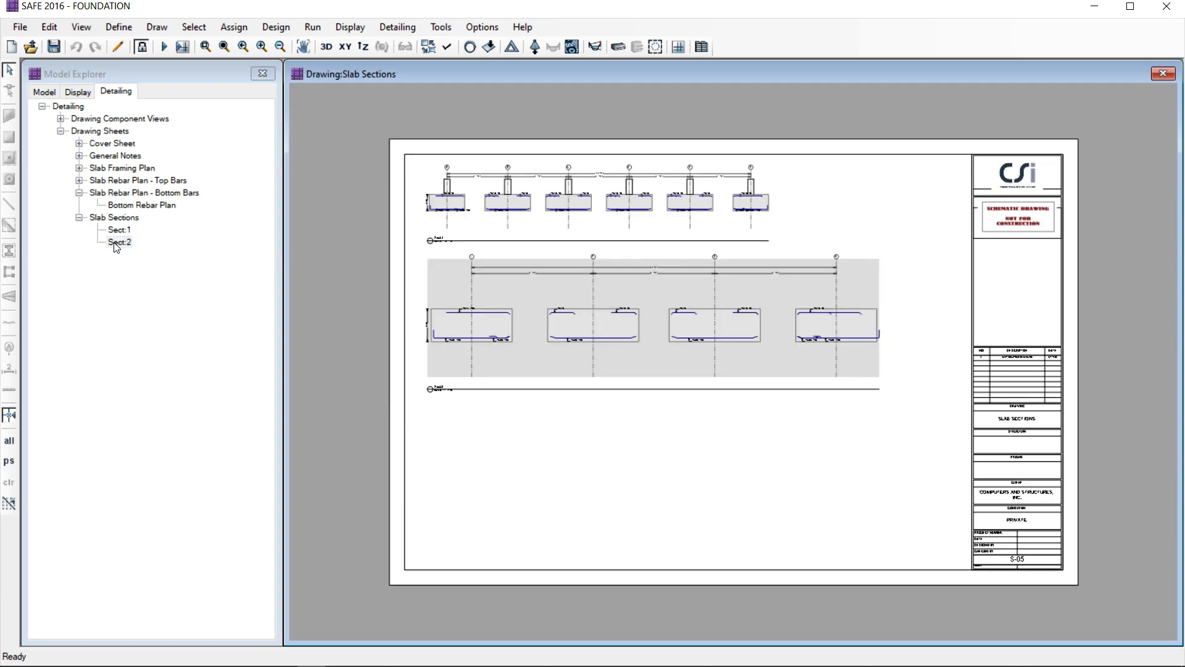
{"action": "left_click", "coordinate": [113, 248]}
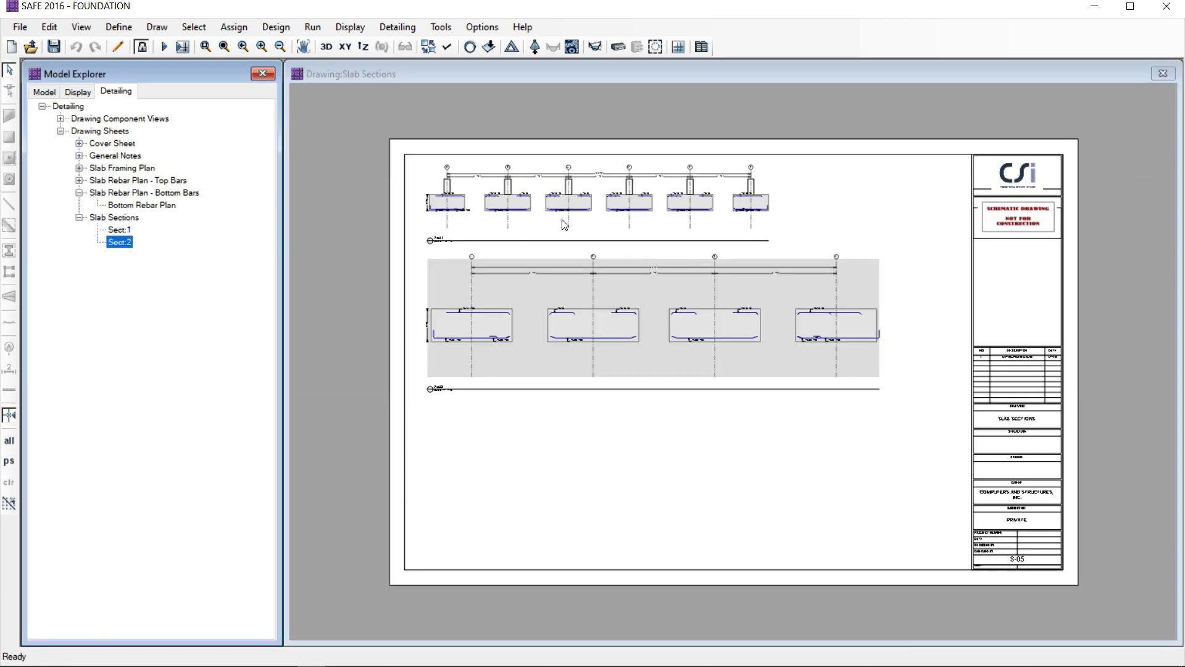
{"action": "scroll", "coordinate": [551, 206], "scroll_direction": "up", "scroll_amount": 5}
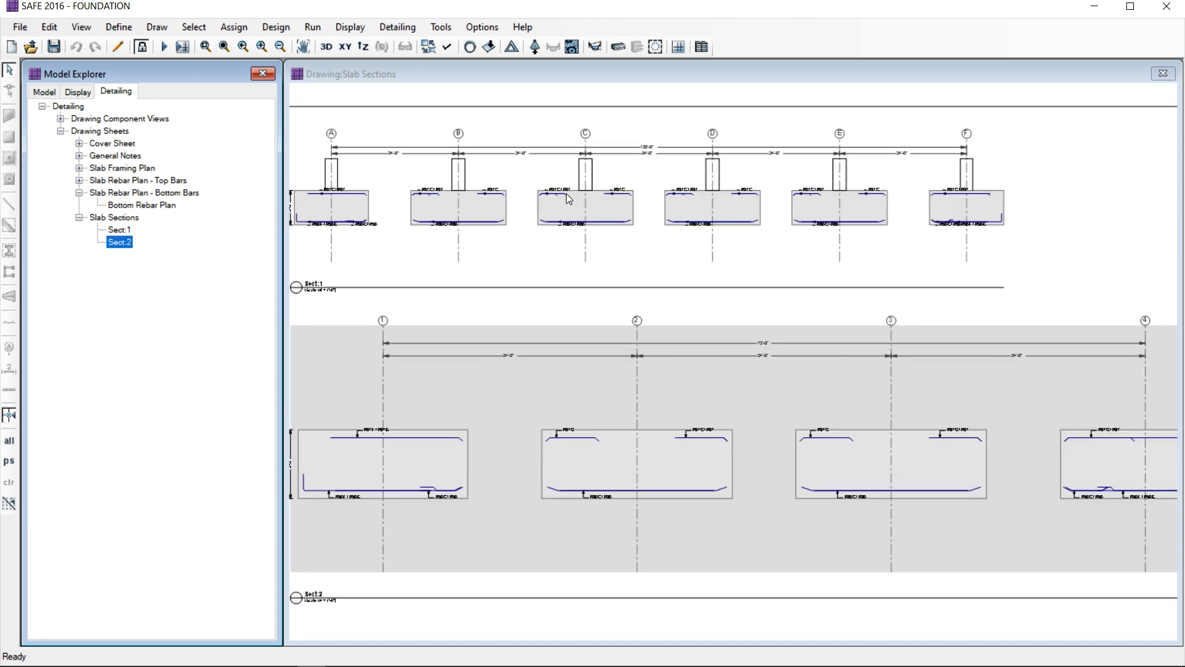
Examine the bar callouts of the Sect:1 footings up close, and return to the undeformed plan view of the model.
{"action": "scroll", "coordinate": [571, 194], "scroll_direction": "up", "scroll_amount": 1}
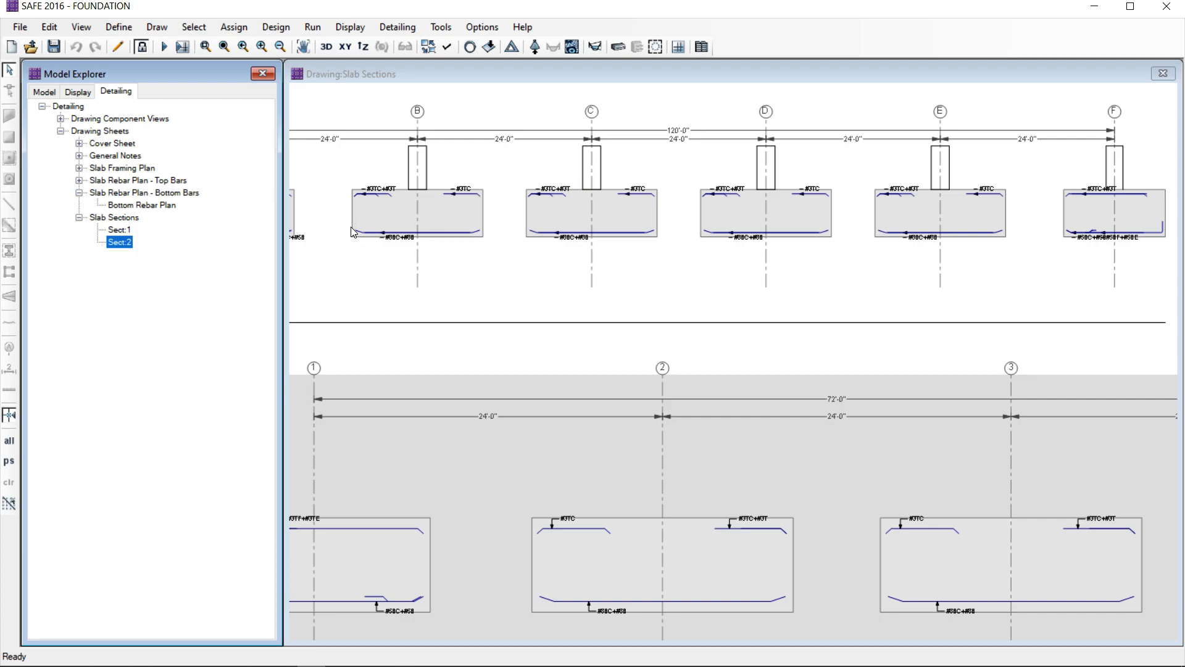
{"action": "scroll", "coordinate": [352, 232], "scroll_direction": "up", "scroll_amount": 3}
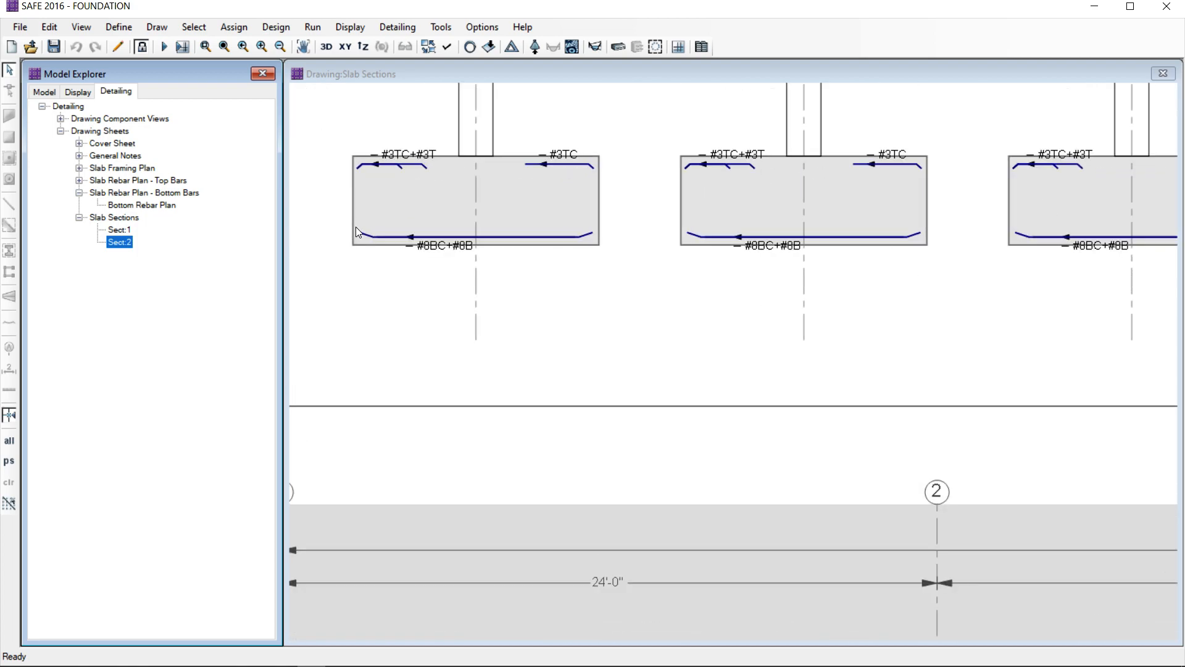
{"action": "scroll", "coordinate": [357, 232], "scroll_direction": "up", "scroll_amount": 3}
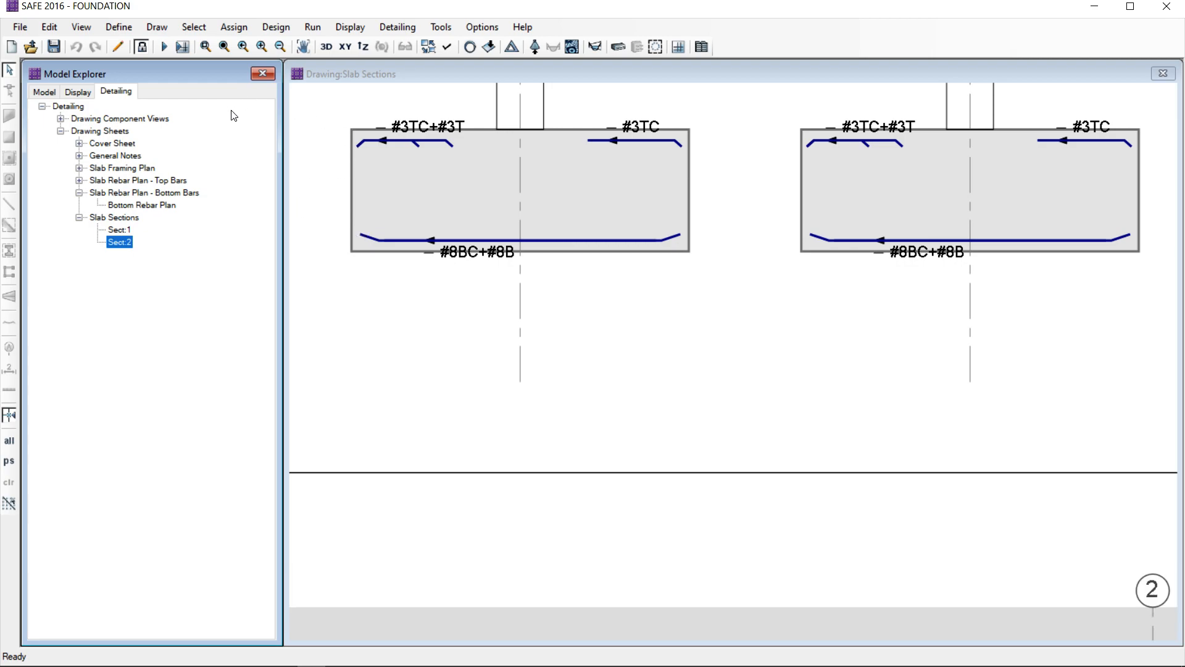
{"action": "left_click", "coordinate": [44, 92]}
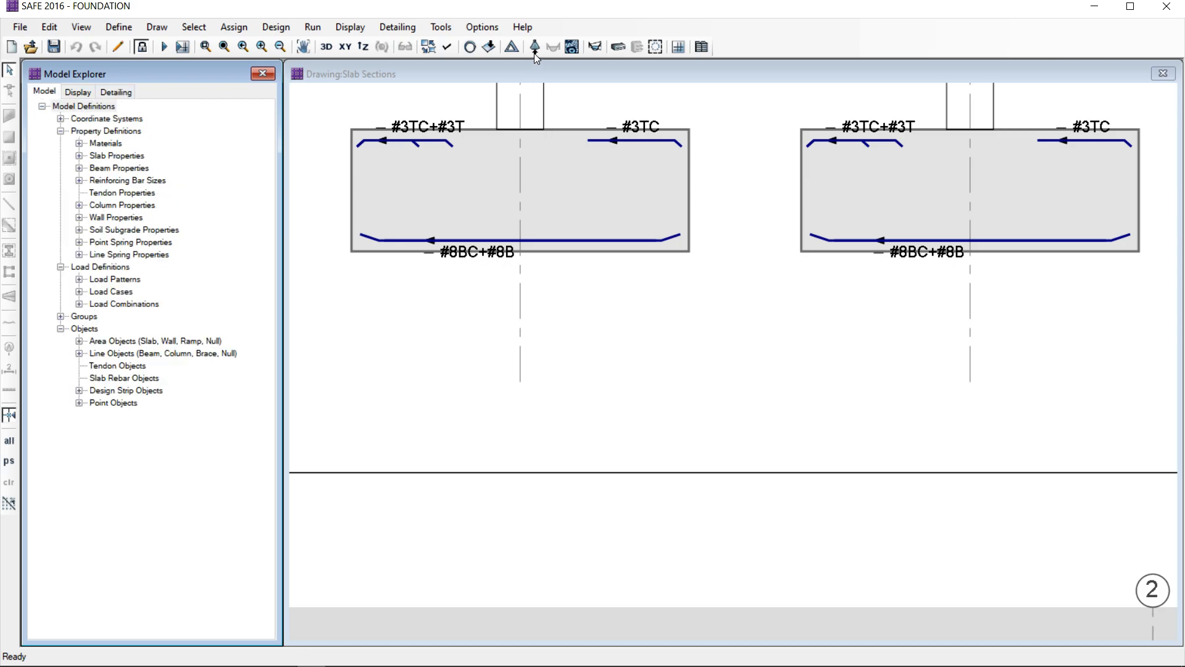
{"action": "left_click", "coordinate": [469, 47]}
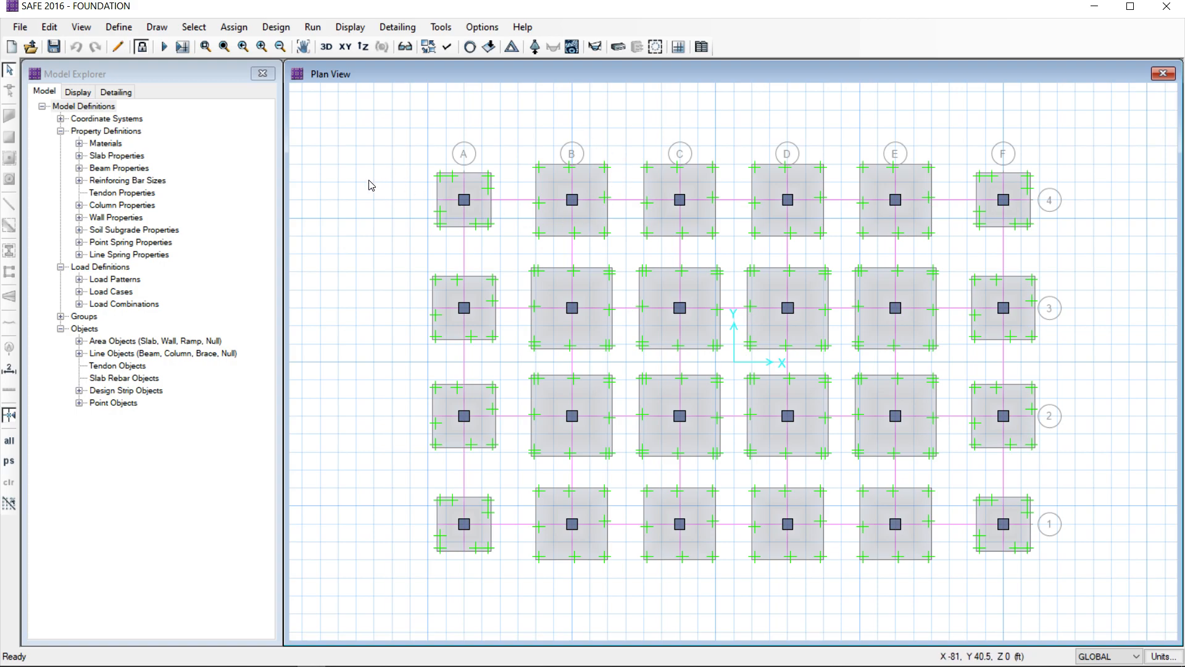
Start a new model, saving the current changes to FOUNDATION, and dismiss the new model initialization.
{"action": "left_click", "coordinate": [20, 28]}
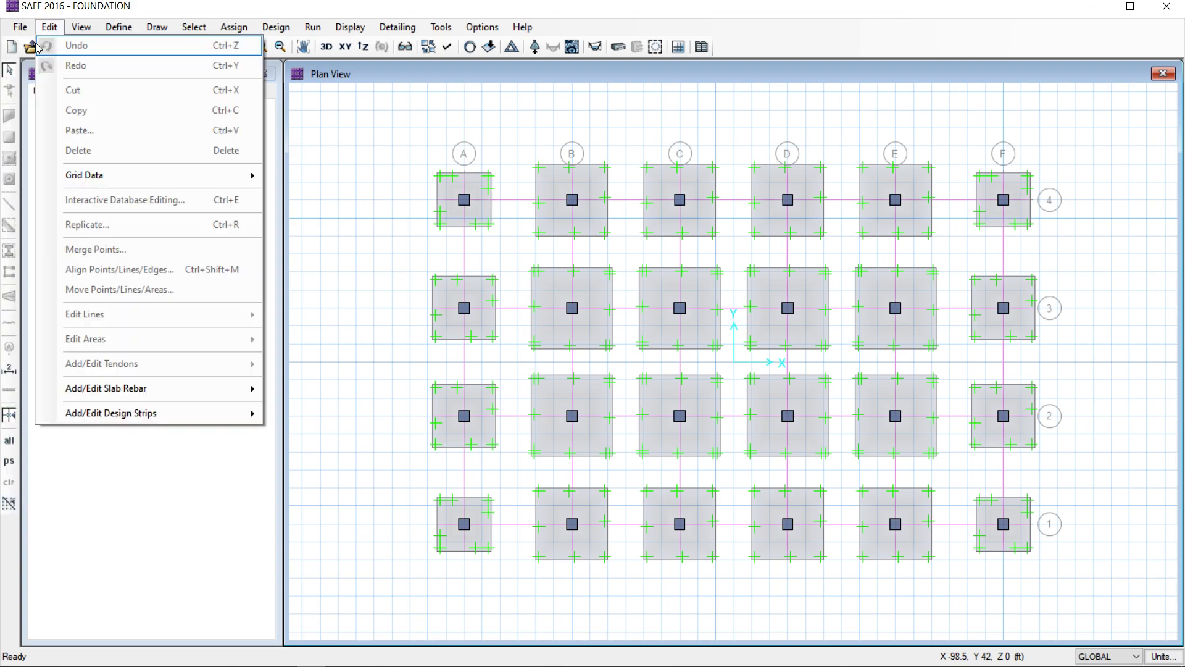
{"action": "left_click", "coordinate": [22, 49]}
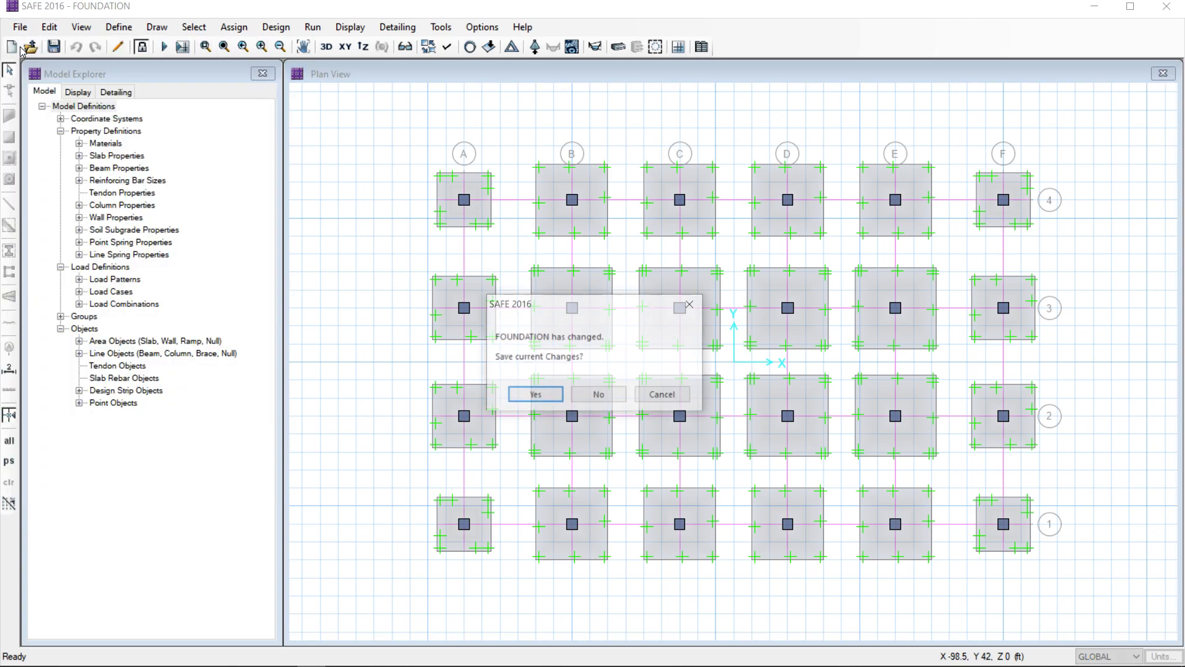
{"action": "left_click", "coordinate": [548, 396]}
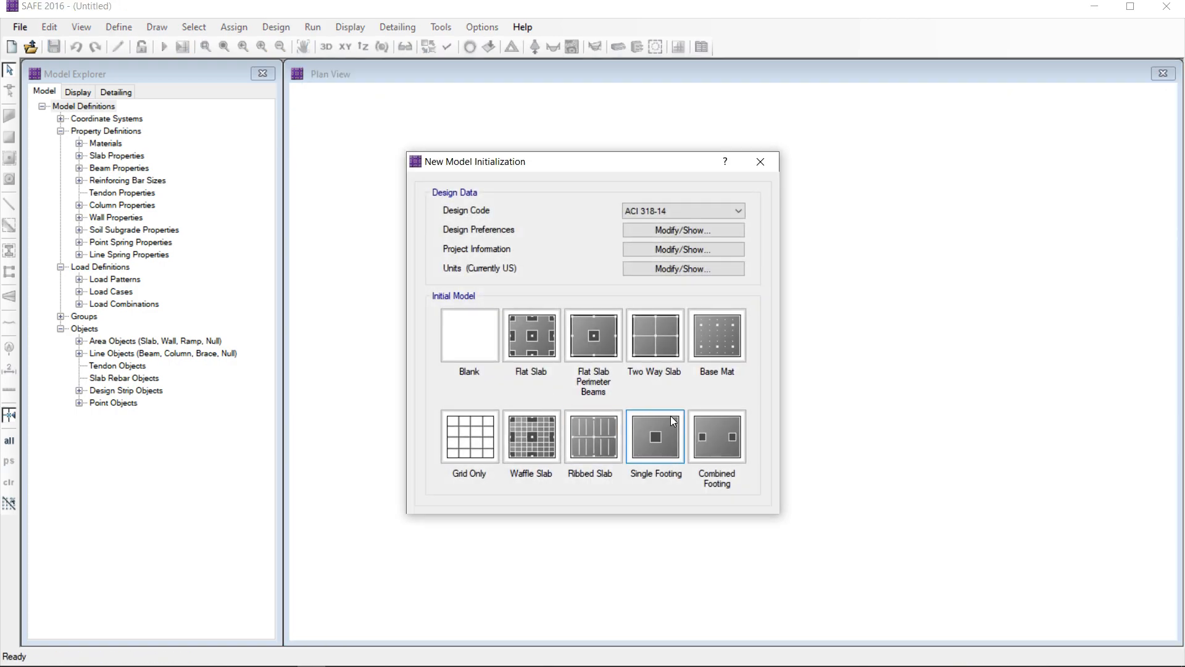
{"action": "left_click", "coordinate": [761, 162]}
Import the text file EXAMPLE 11.2 FIRST FLOOR.F2K from the Slab folder of PCA EXAMPLE 11.2.
{"action": "left_click", "coordinate": [21, 28]}
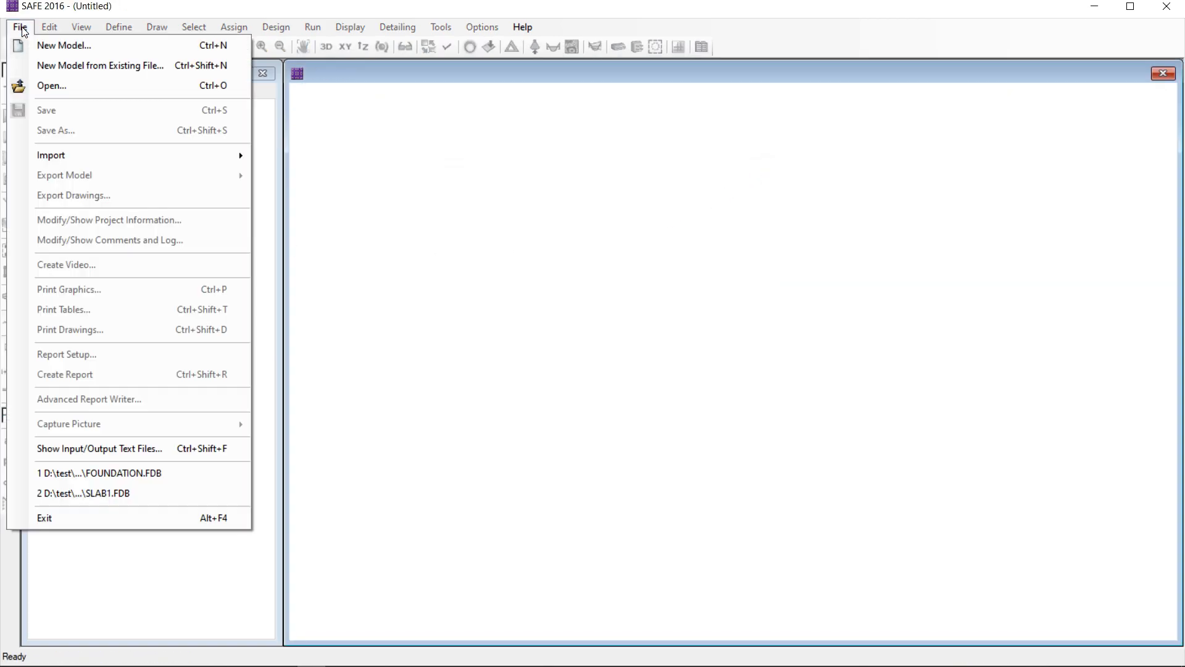
{"action": "mouse_move", "coordinate": [59, 153]}
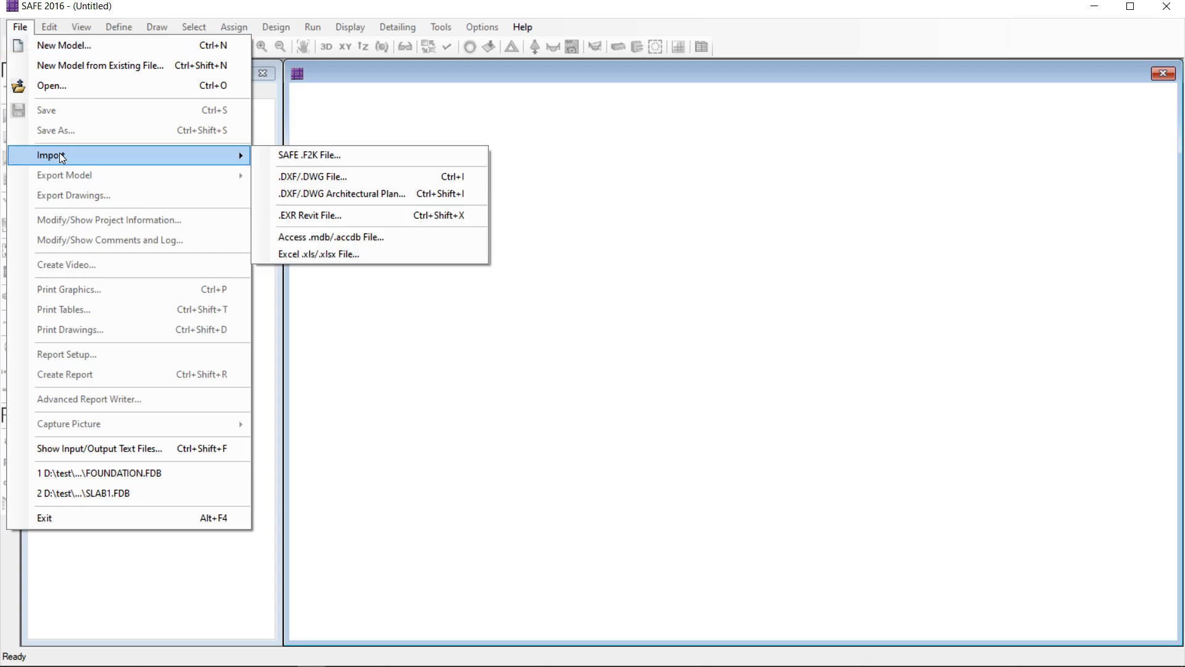
{"action": "left_click", "coordinate": [272, 156]}
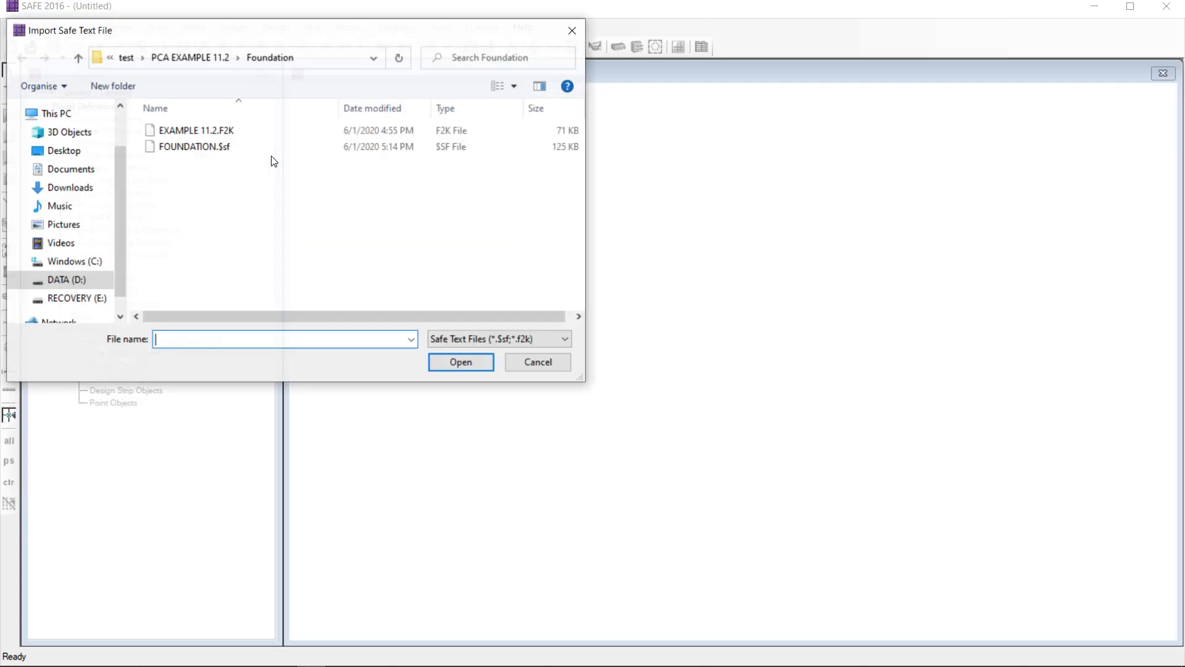
{"action": "left_click", "coordinate": [78, 57]}
{"action": "double_click", "coordinate": [162, 148]}
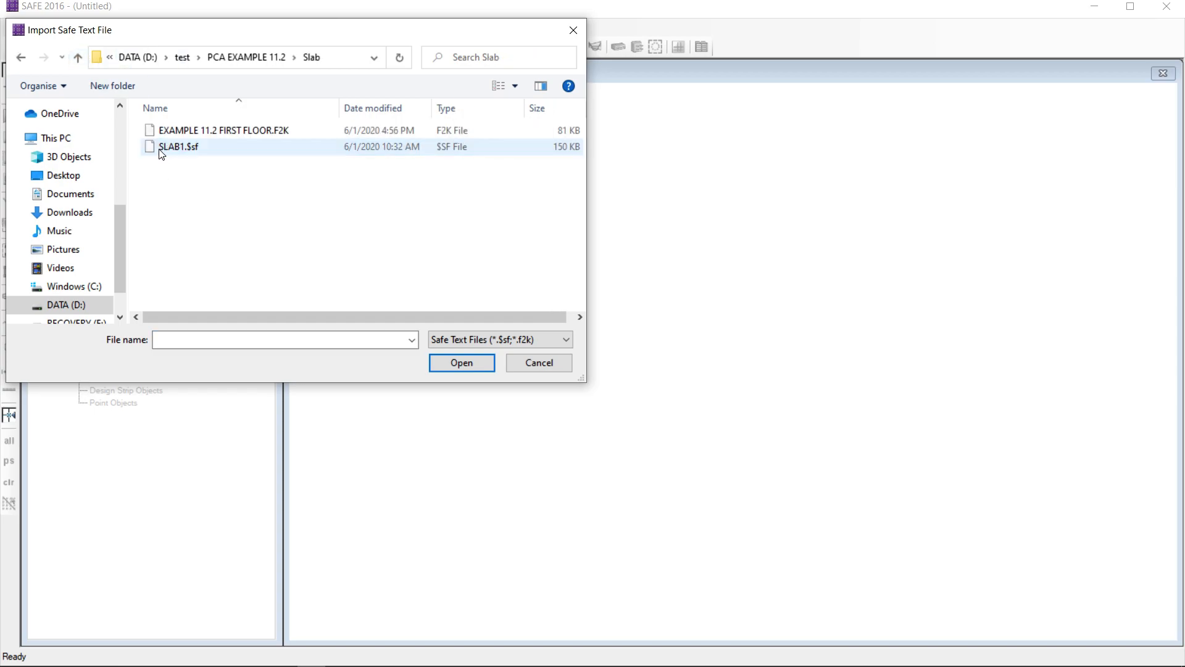
{"action": "left_click", "coordinate": [213, 132]}
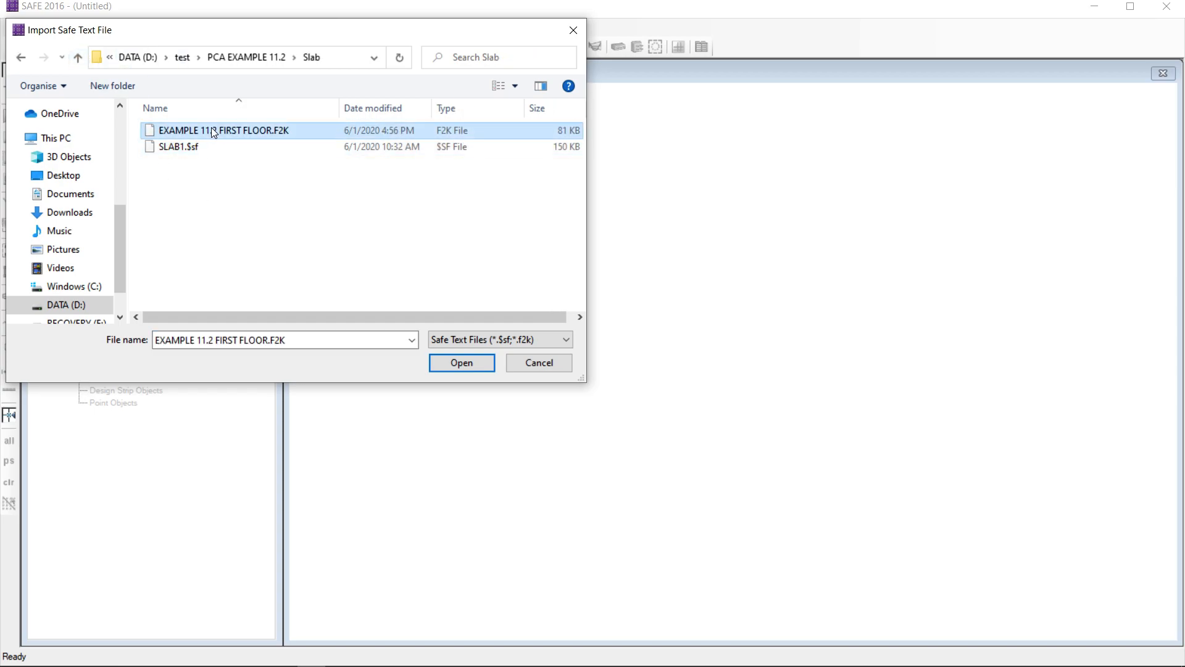
{"action": "left_click", "coordinate": [455, 363]}
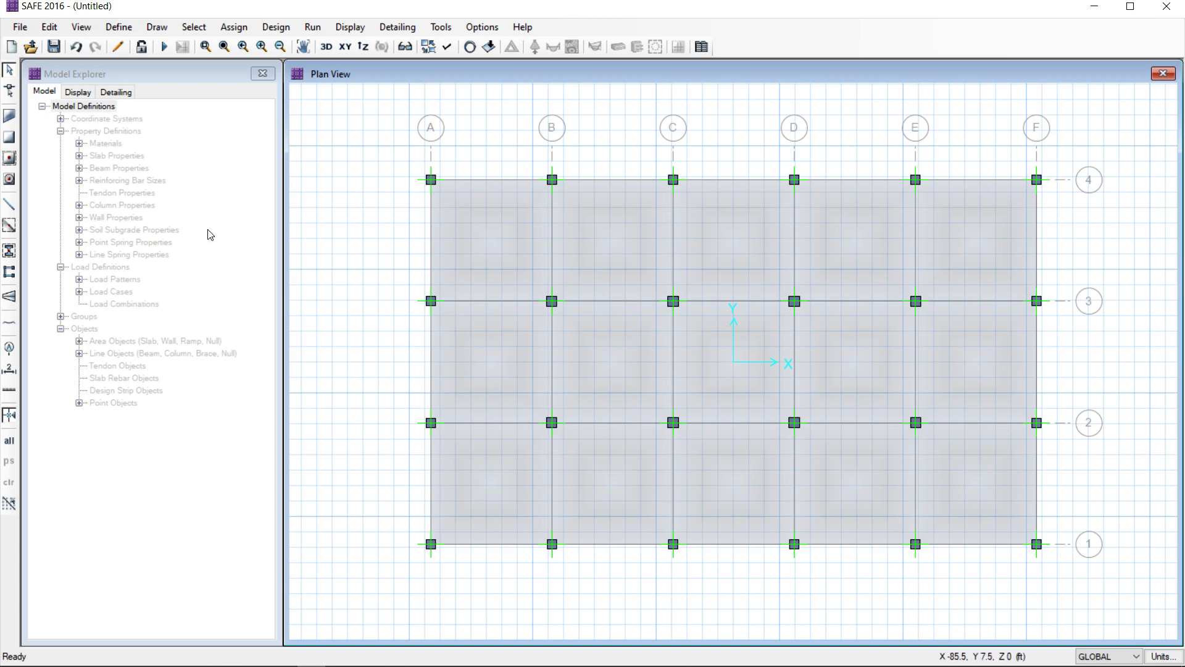
Review the list of load cases defined in the imported first-floor slab model.
{"action": "left_click", "coordinate": [119, 28]}
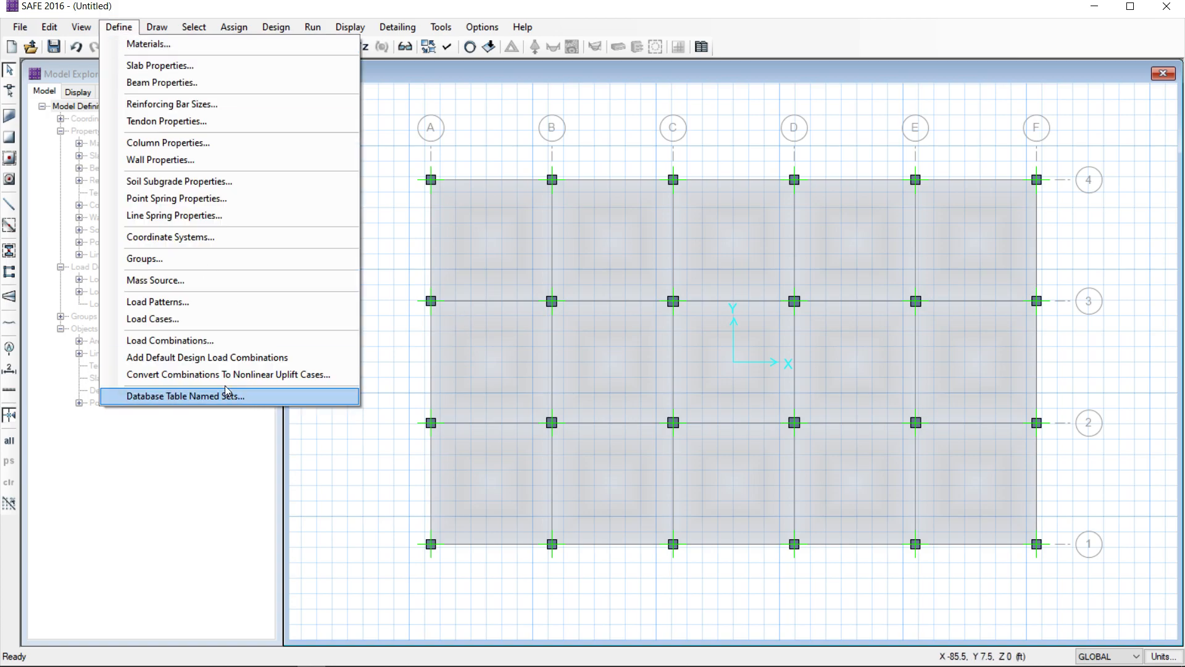
{"action": "left_click", "coordinate": [135, 319]}
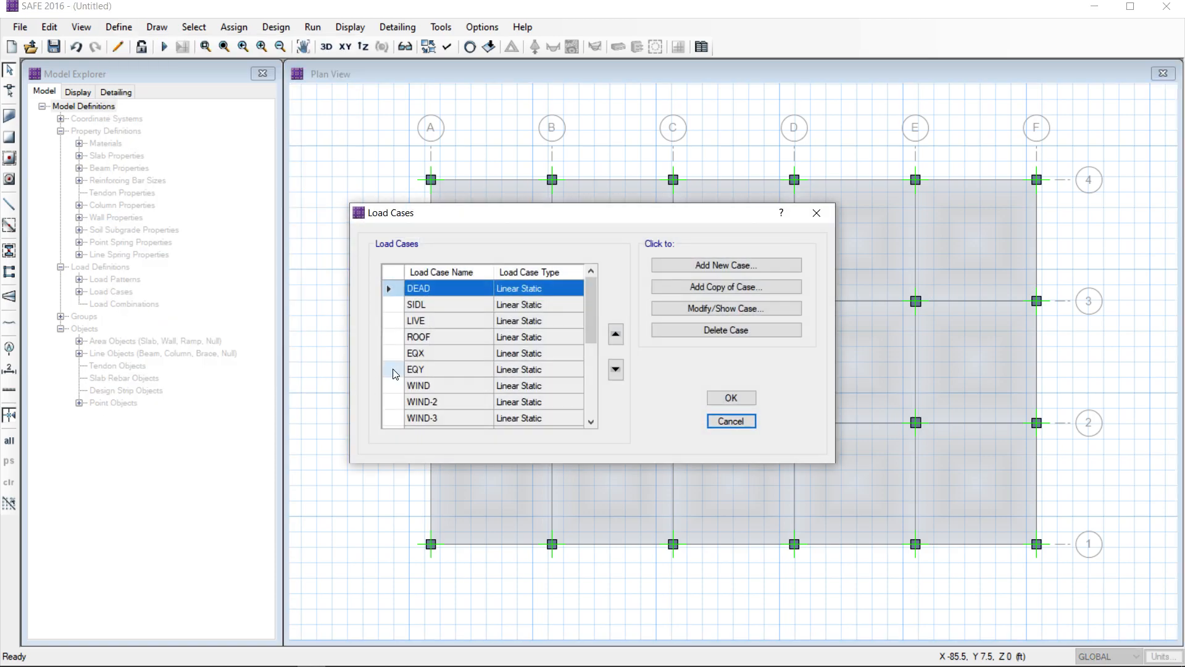
{"action": "scroll", "coordinate": [481, 336], "scroll_direction": "down", "scroll_amount": 4}
{"action": "left_click", "coordinate": [744, 397]}
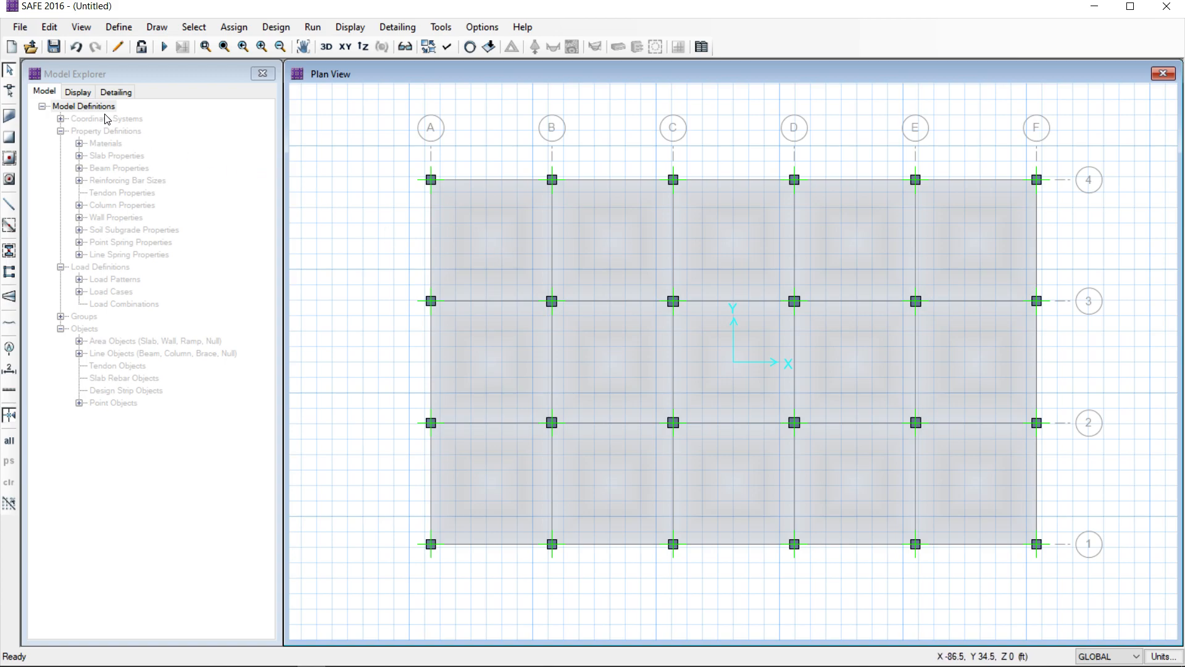
Draw a layer A column strip with 6 ft widths on both sides along grid line A, from grid 4 to grid 1.
{"action": "left_click", "coordinate": [157, 28]}
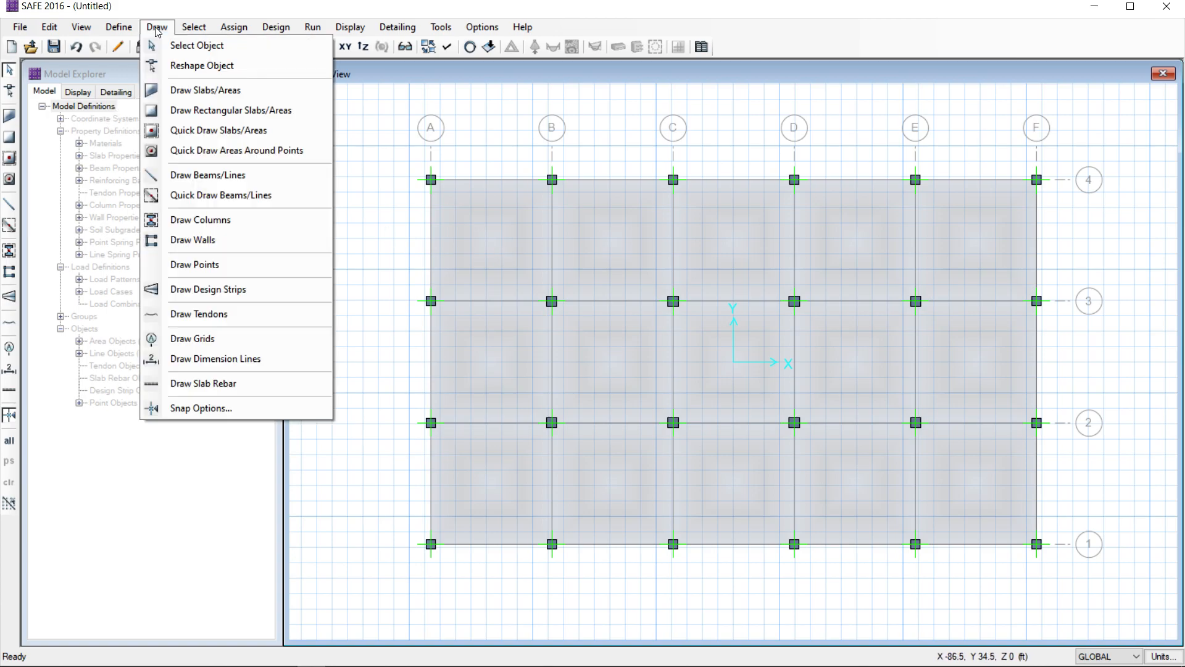
{"action": "left_click", "coordinate": [181, 292]}
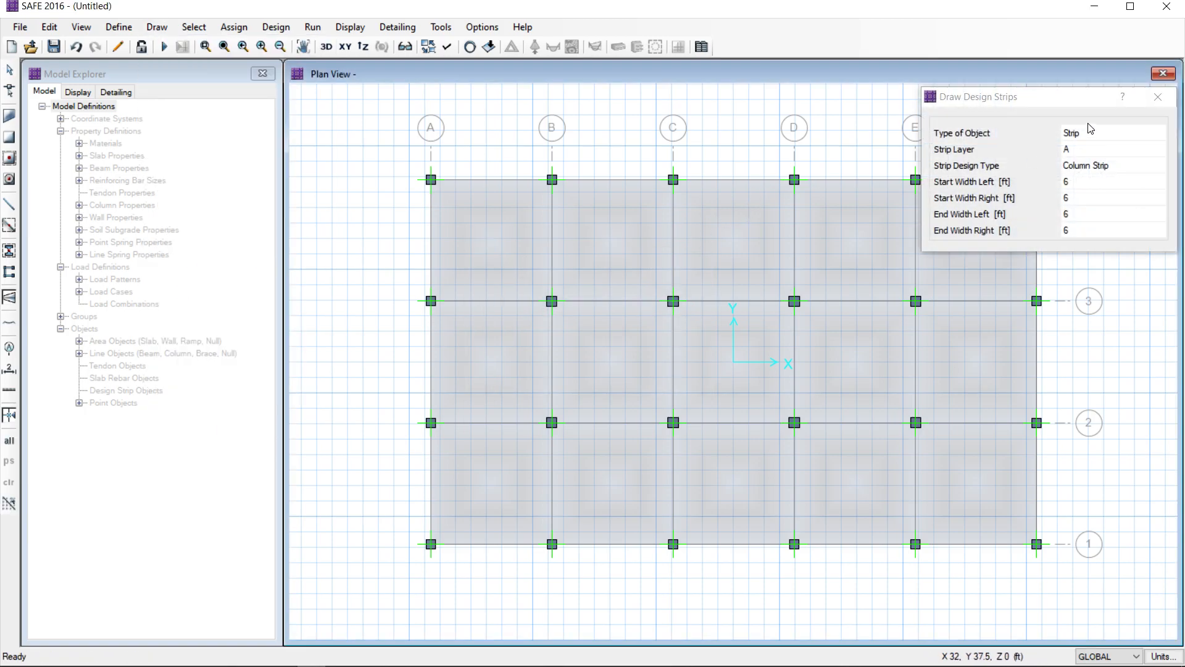
{"action": "mouse_move", "coordinate": [1068, 106]}
{"action": "left_mouse_down"}
{"action": "mouse_move", "coordinate": [250, 127]}
{"action": "mouse_move", "coordinate": [201, 111]}
{"action": "left_mouse_up"}
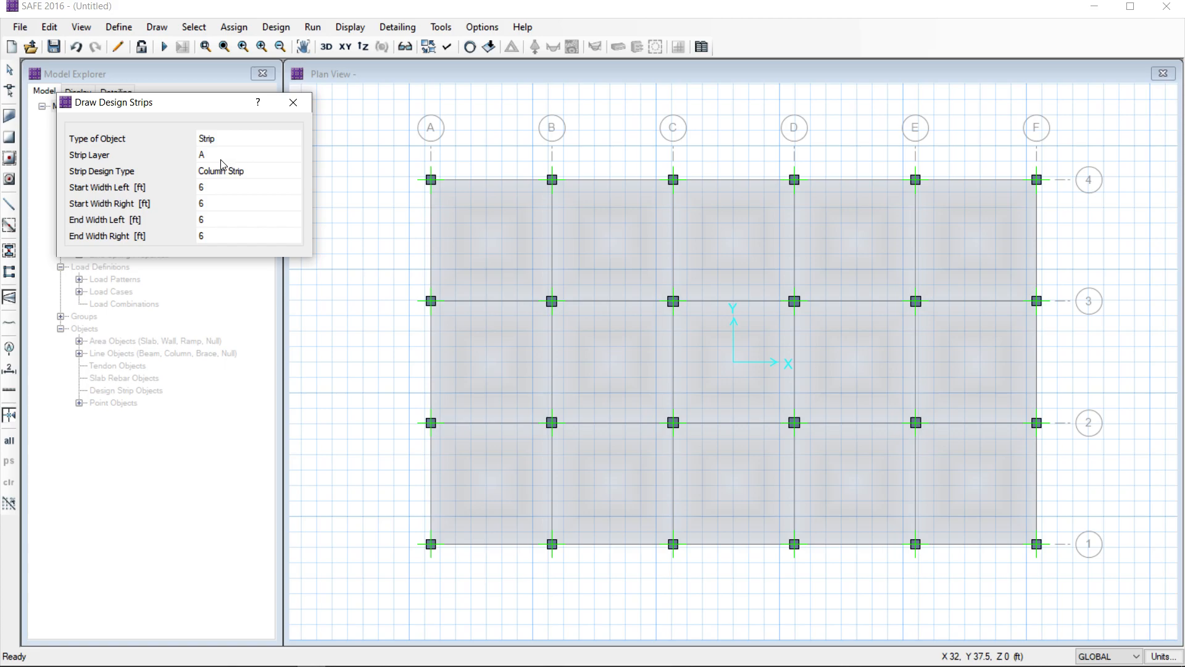
{"action": "left_click", "coordinate": [431, 179]}
{"action": "left_click", "coordinate": [431, 545]}
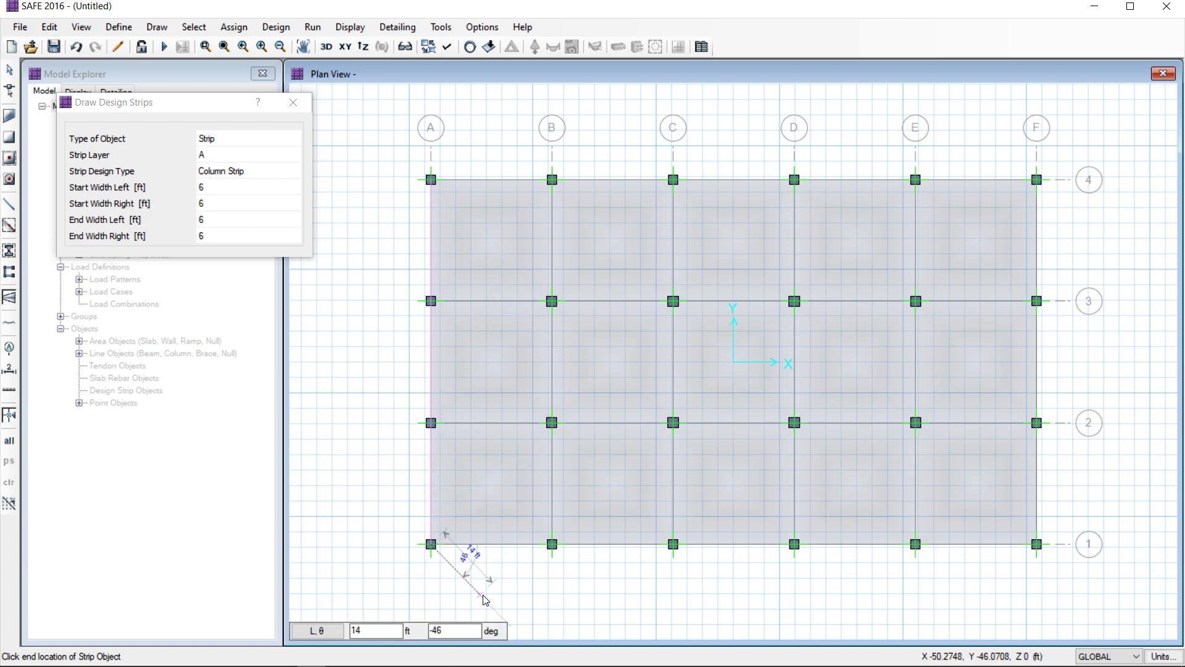
{"action": "key", "text": "Escape"}
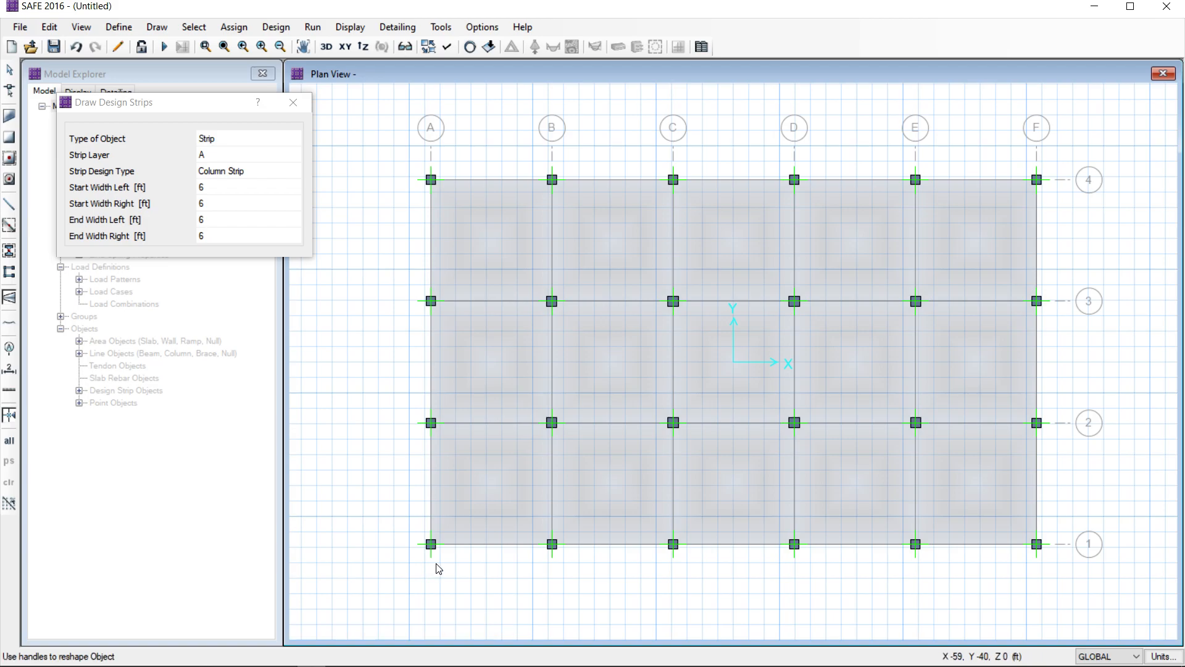
Draw layer A column strips from grid 4 to grid 1 midway between grids A and B and along grid line B.
{"action": "left_click", "coordinate": [491, 182]}
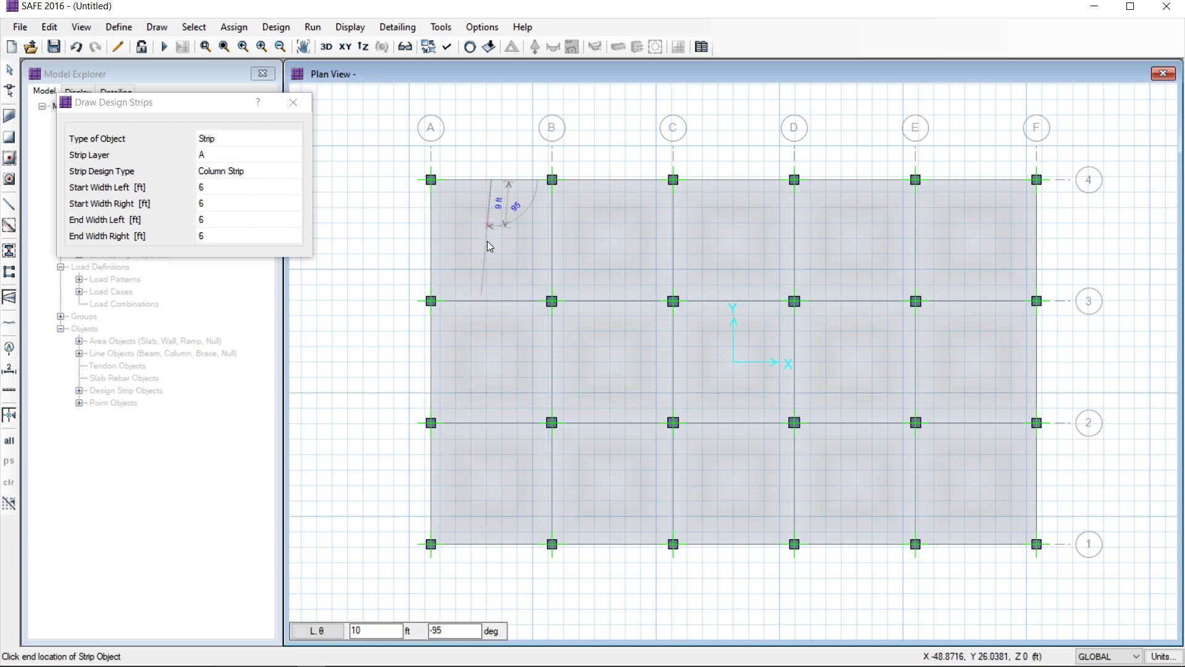
{"action": "left_click", "coordinate": [492, 545]}
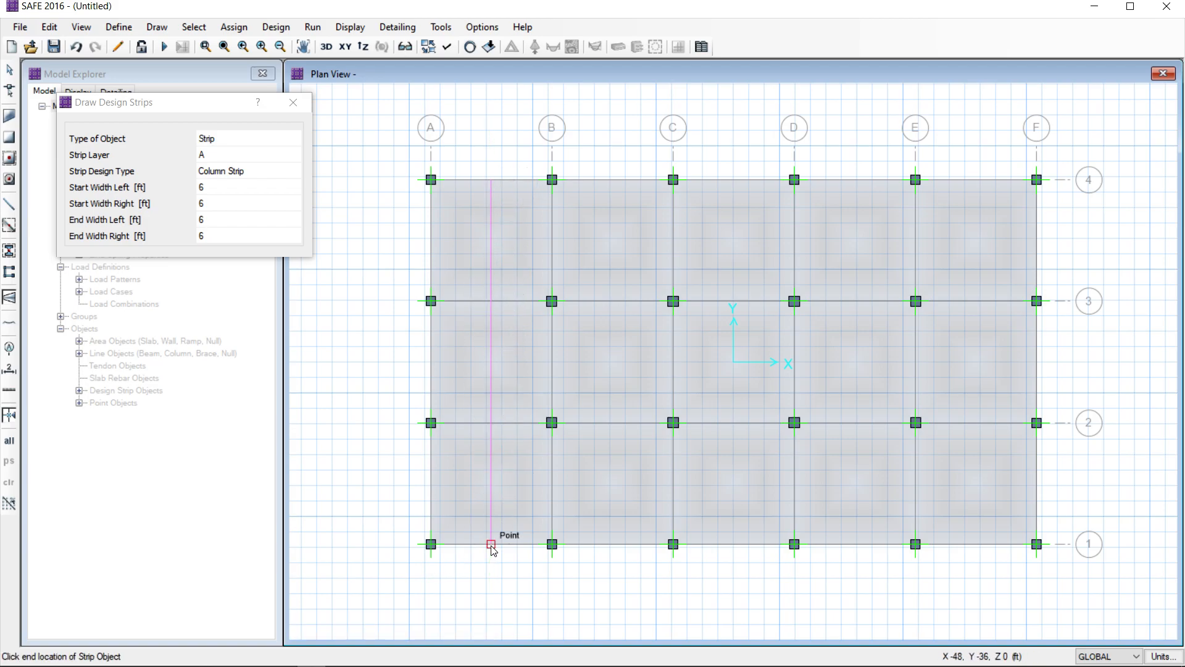
{"action": "key", "text": "Escape"}
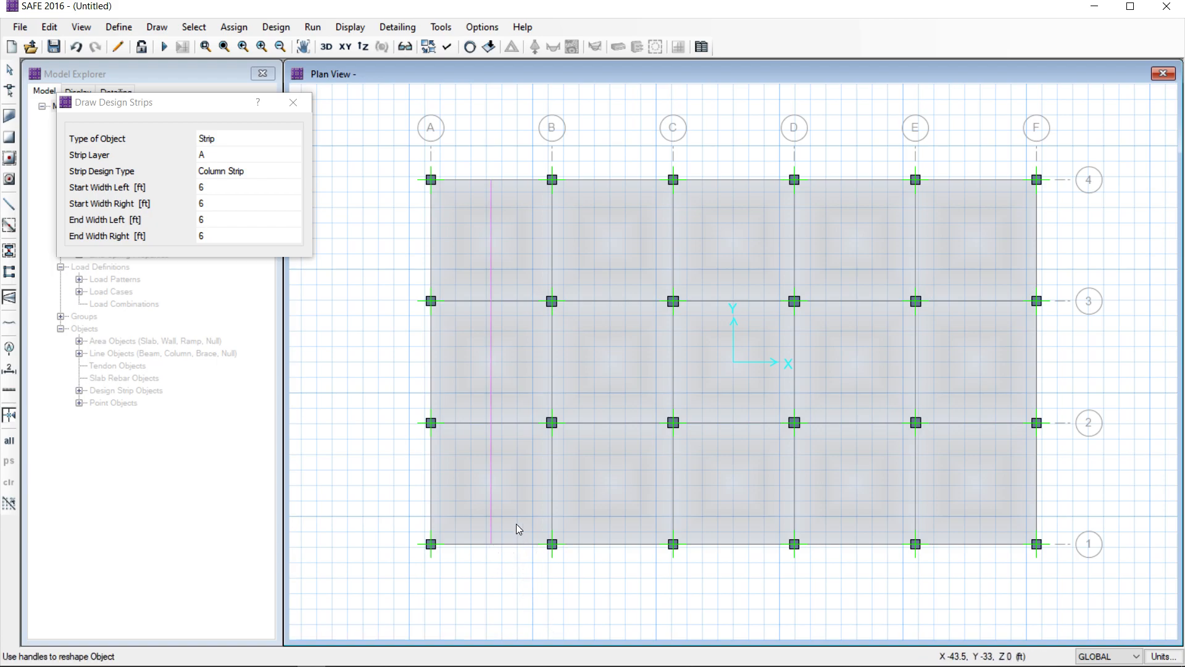
{"action": "left_click", "coordinate": [552, 179]}
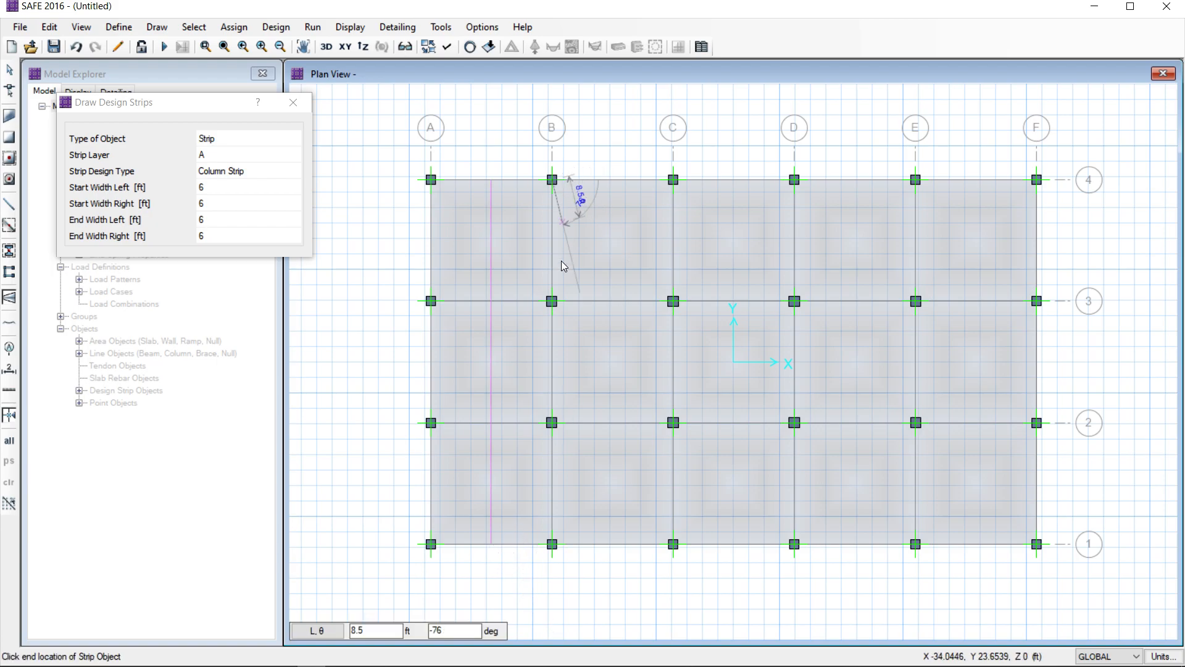
{"action": "left_click", "coordinate": [552, 545]}
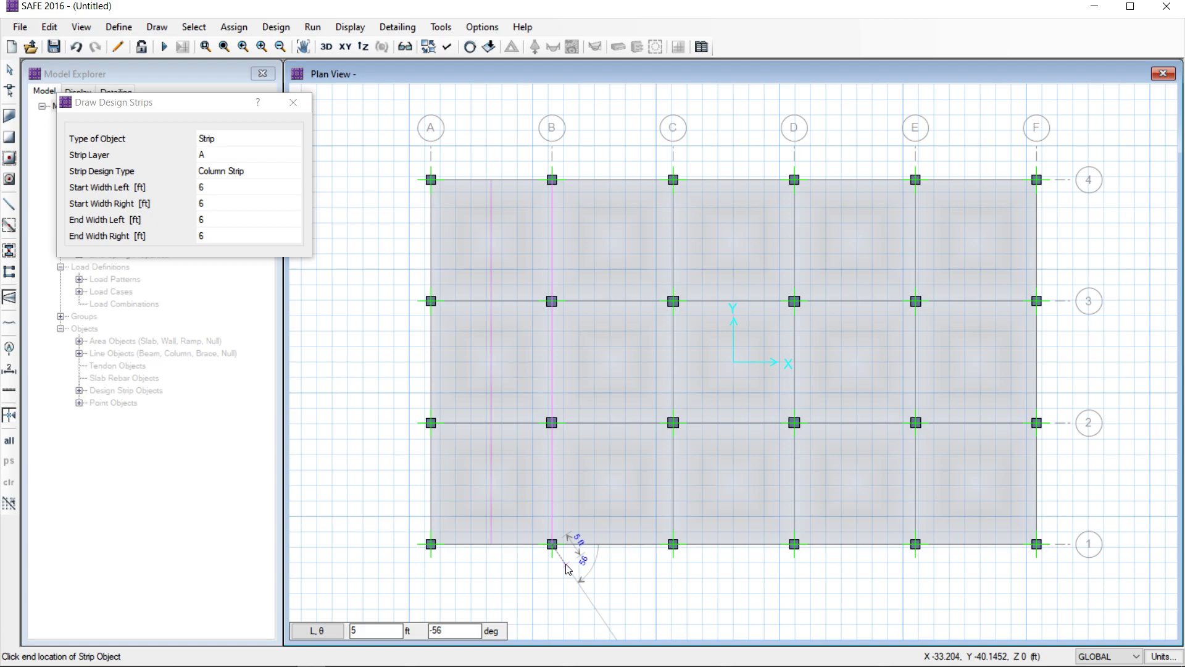
{"action": "key", "text": "Escape"}
Draw layer A column strips from grid 4 to grid 1 midway between grids B and C and along grid line C.
{"action": "left_click", "coordinate": [613, 180]}
{"action": "left_click", "coordinate": [613, 547]}
{"action": "left_click", "coordinate": [674, 179]}
{"action": "left_click", "coordinate": [674, 544]}
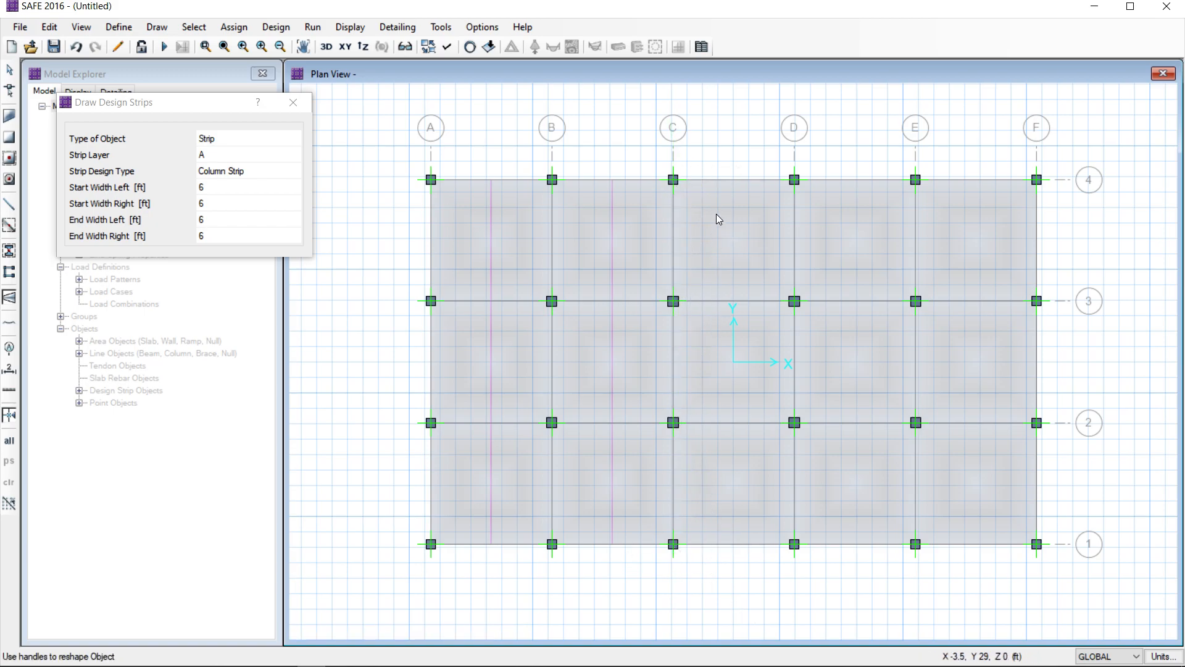
Draw layer A column strips from grid 4 to grid 1 midway between grids C and D and along grid line D.
{"action": "left_click", "coordinate": [734, 179]}
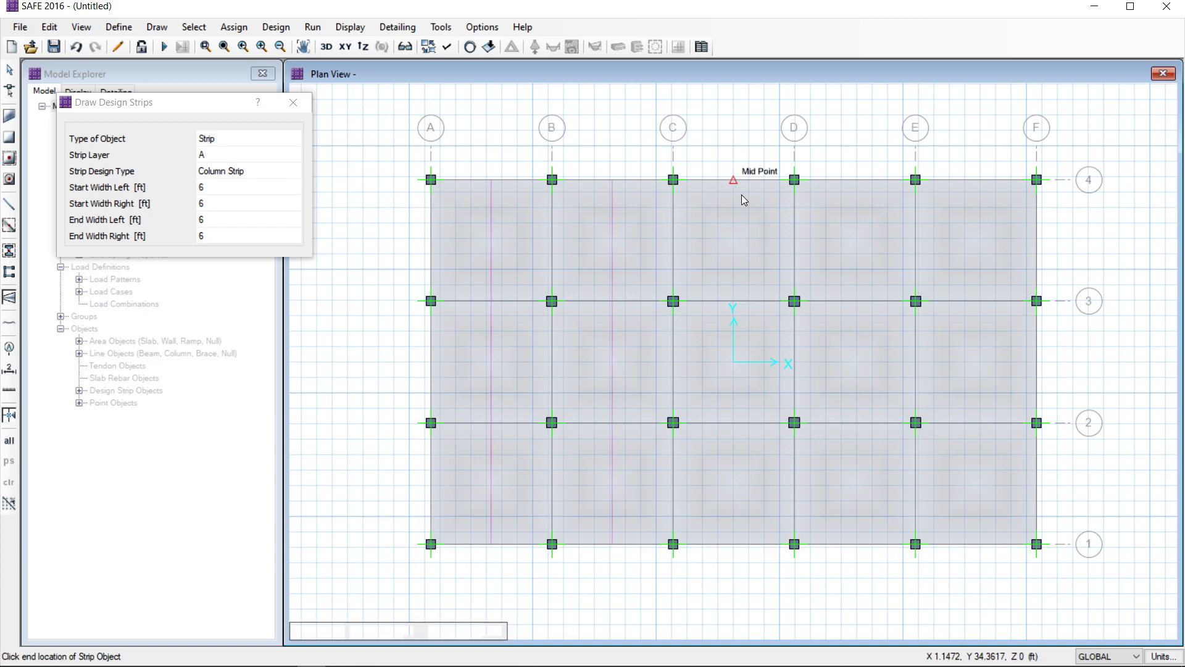
{"action": "left_click", "coordinate": [735, 548]}
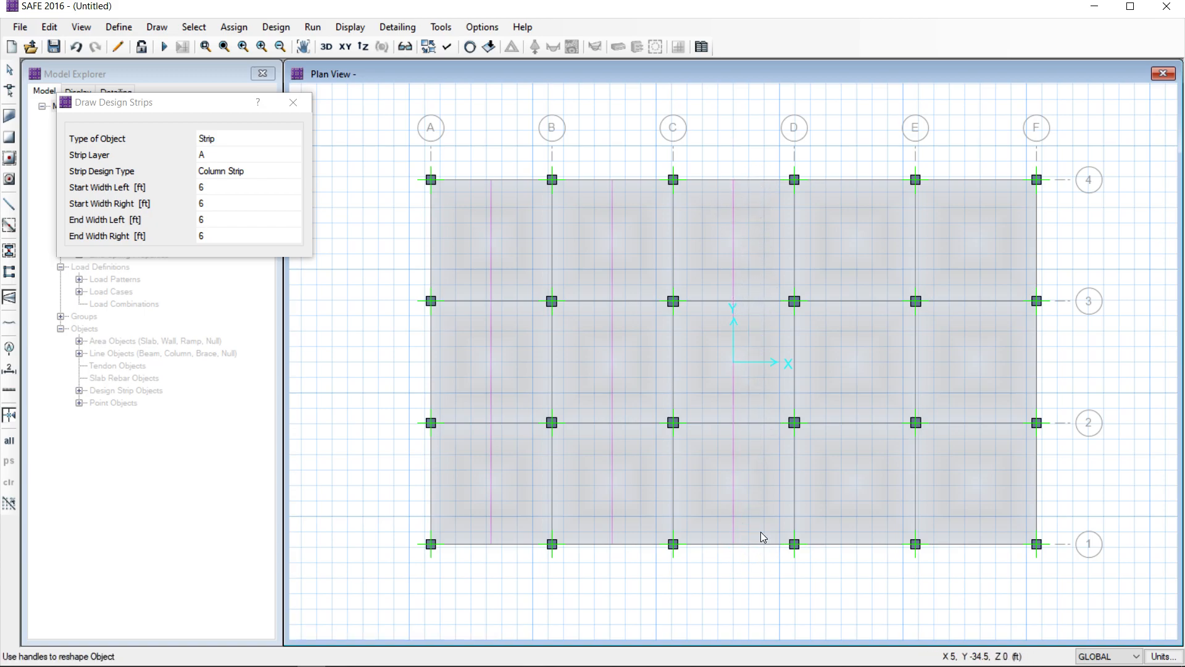
{"action": "left_click", "coordinate": [794, 180]}
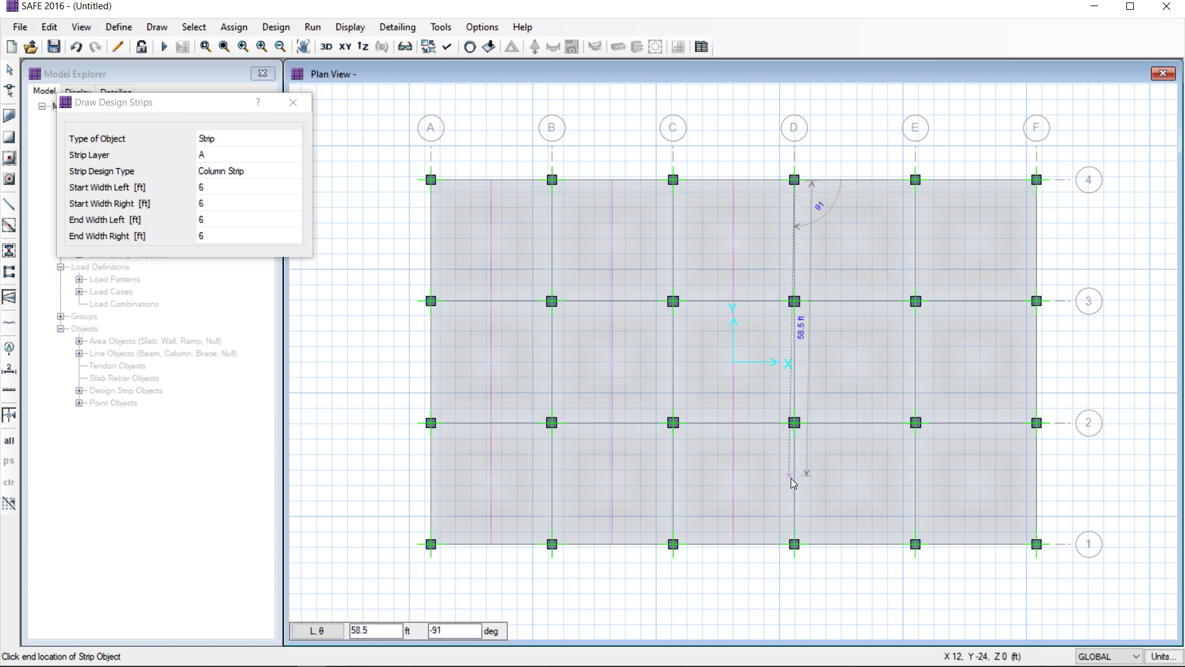
{"action": "left_click", "coordinate": [795, 545]}
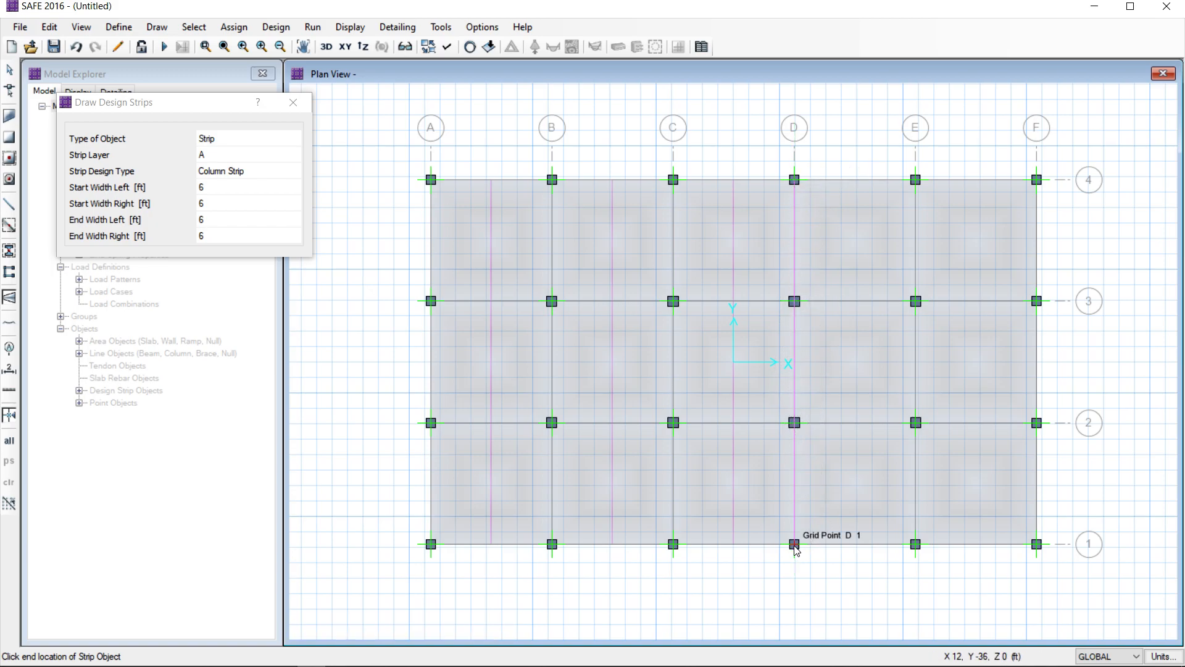
{"action": "right_click", "coordinate": [812, 580]}
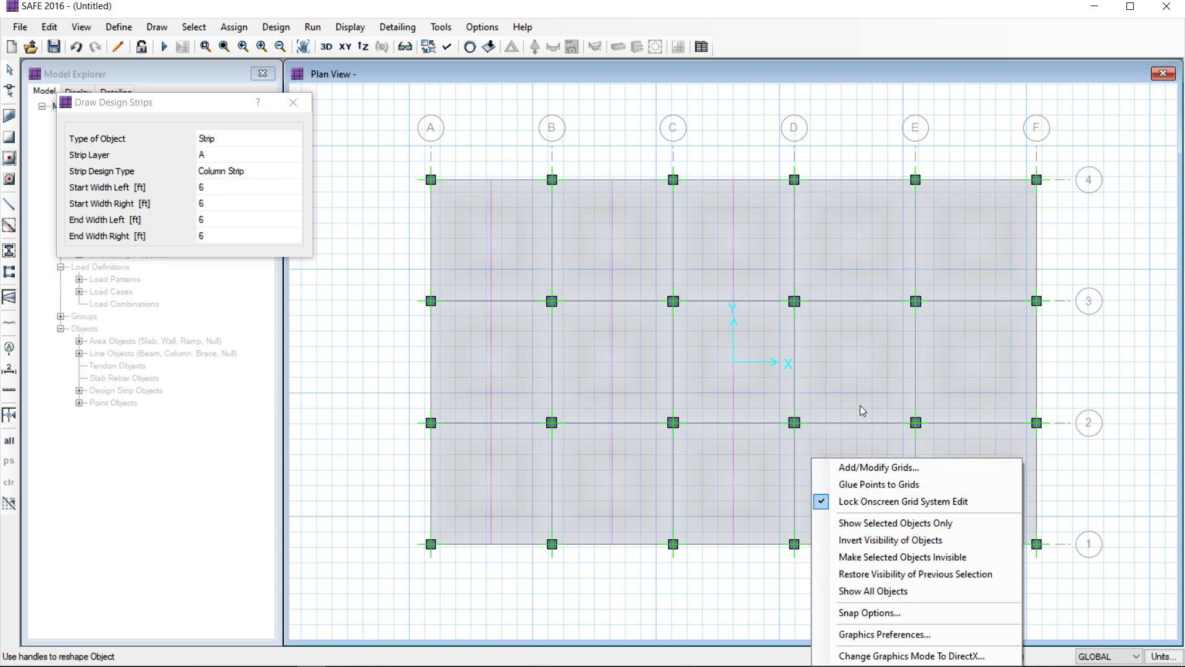
Draw a layer A column strip with 6 ft widths midway between grids D and E, from grid 4 to grid 1.
{"action": "left_click", "coordinate": [857, 180]}
{"action": "left_click", "coordinate": [857, 180]}
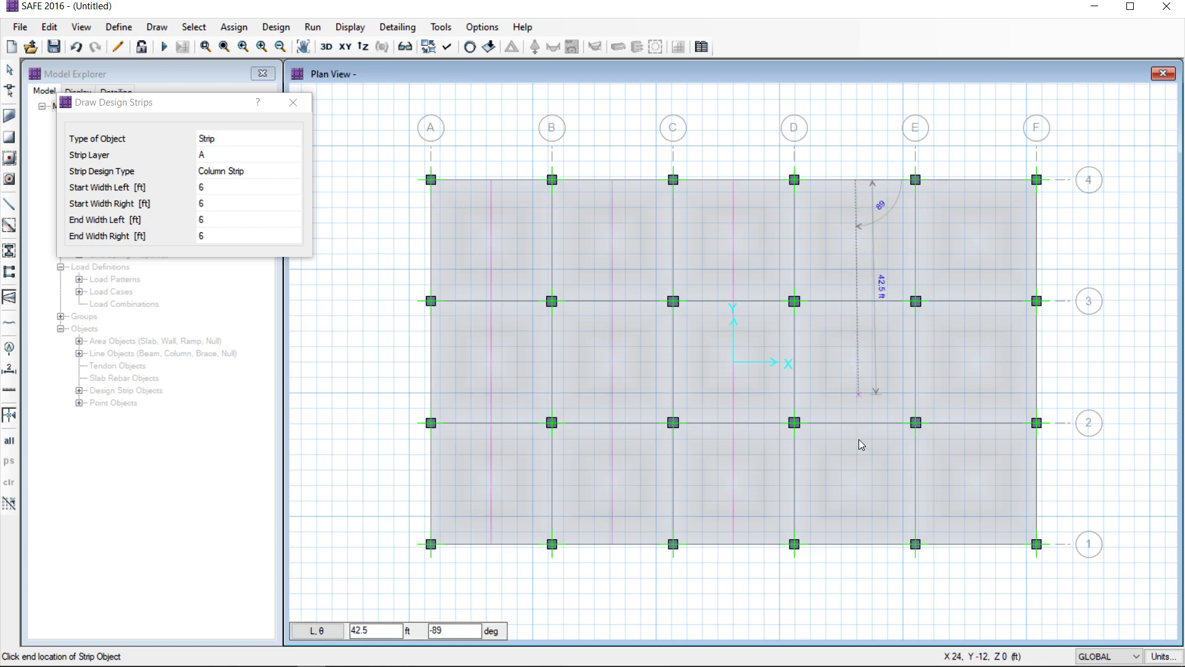
{"action": "left_click", "coordinate": [856, 545]}
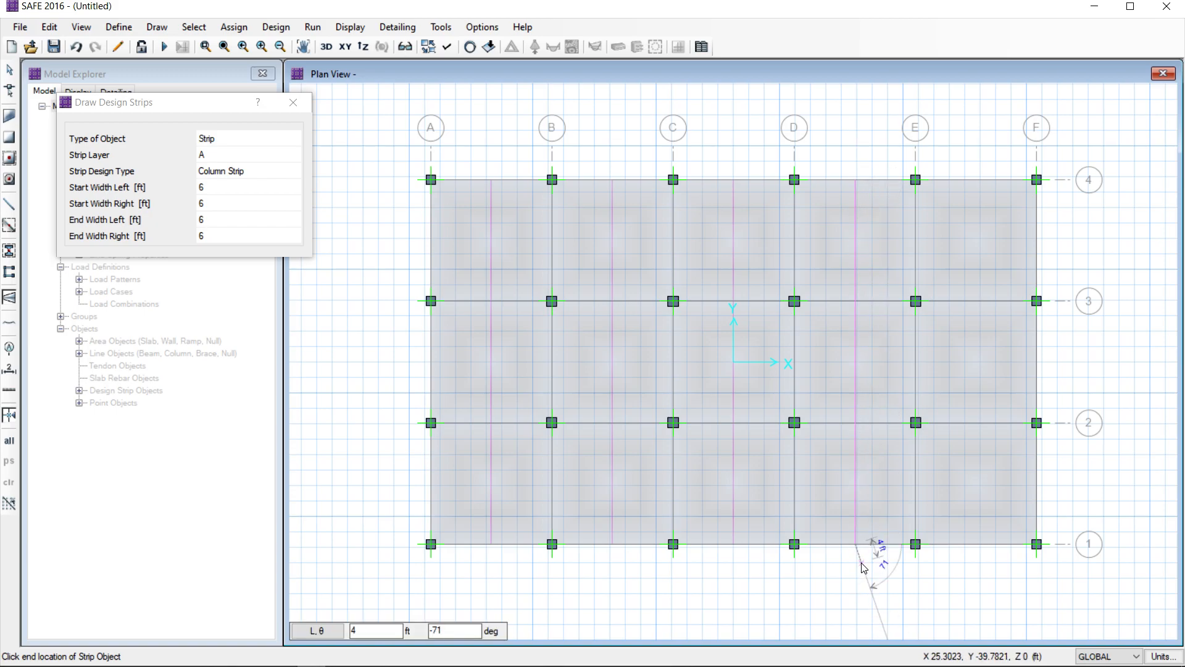
Draw a layer A column strip with 6 ft widths along grid line E, from grid 4 to grid 1.
{"action": "right_click", "coordinate": [861, 564]}
{"action": "left_click", "coordinate": [917, 183]}
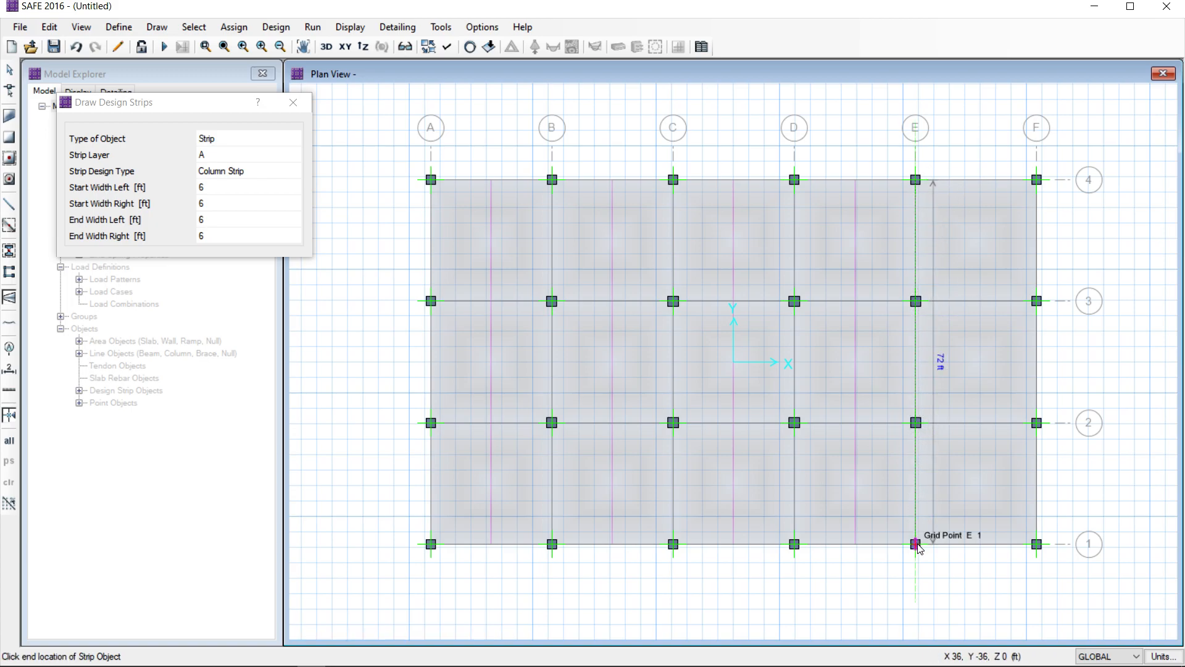
{"action": "left_click", "coordinate": [918, 546]}
{"action": "right_click", "coordinate": [923, 574]}
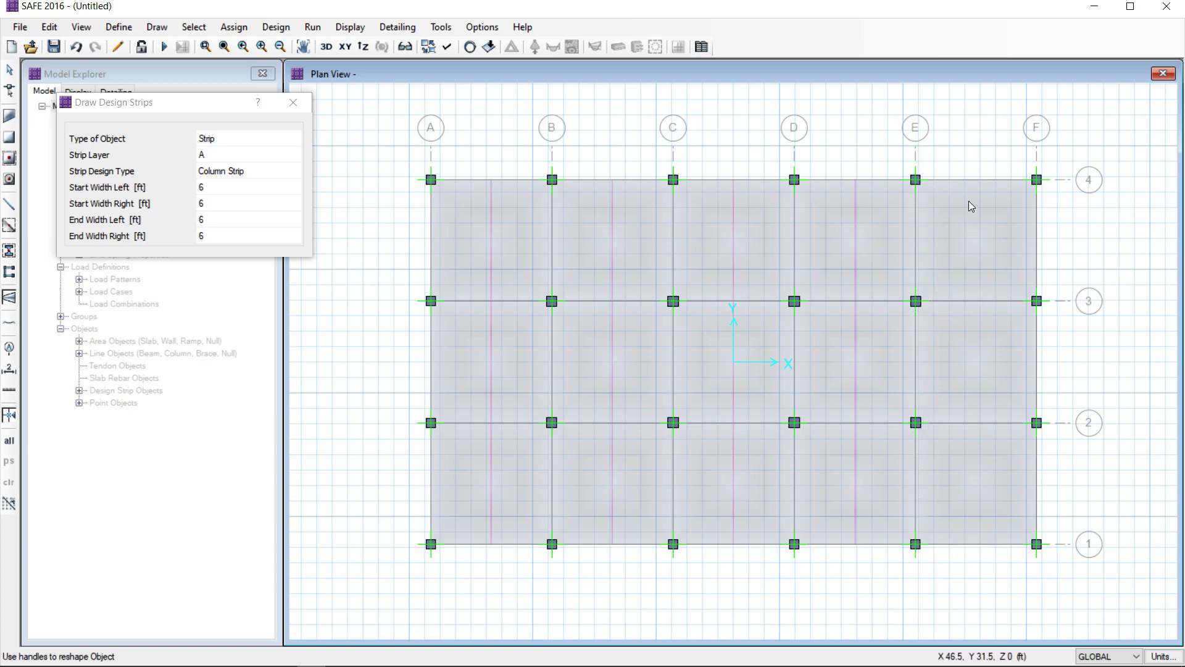
Draw layer A column strips from grid 4 to grid 1 midway between grids E and F and along grid line F.
{"action": "left_click", "coordinate": [978, 181]}
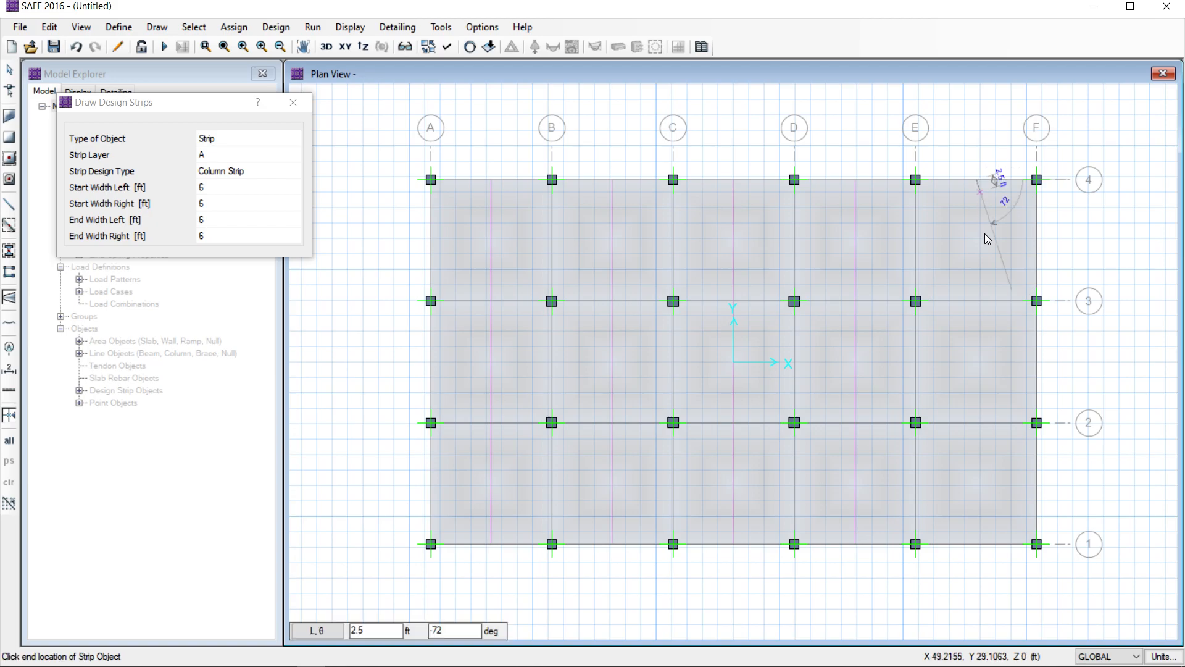
{"action": "left_click", "coordinate": [974, 546]}
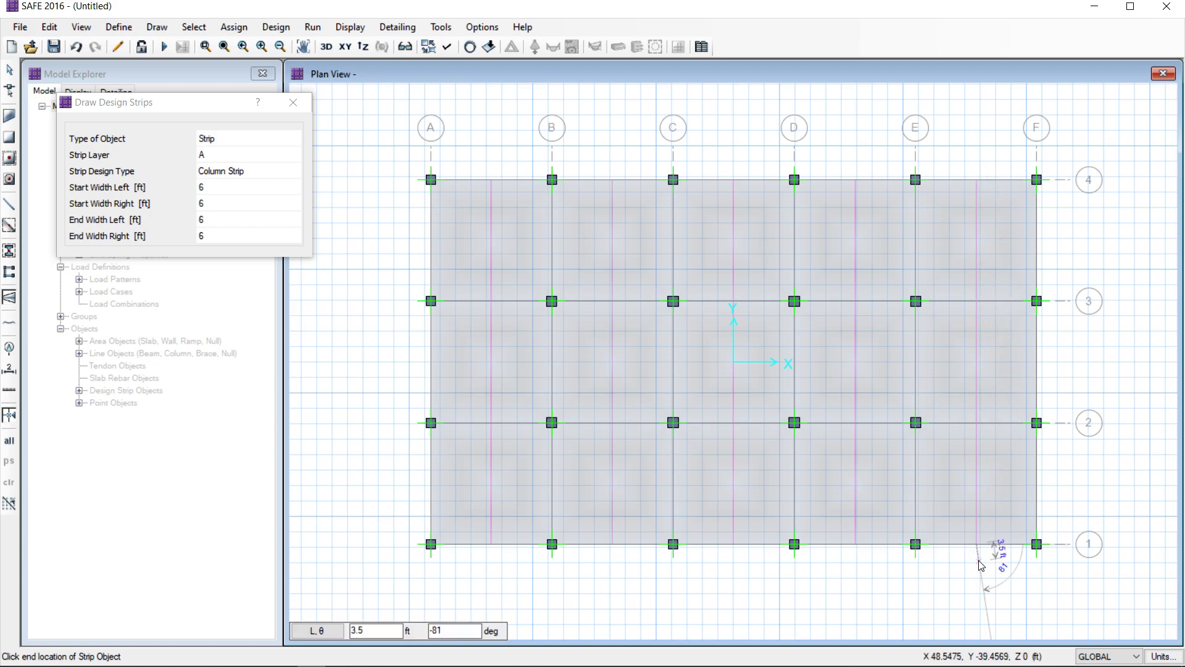
{"action": "right_click", "coordinate": [981, 565]}
{"action": "left_click", "coordinate": [1038, 180]}
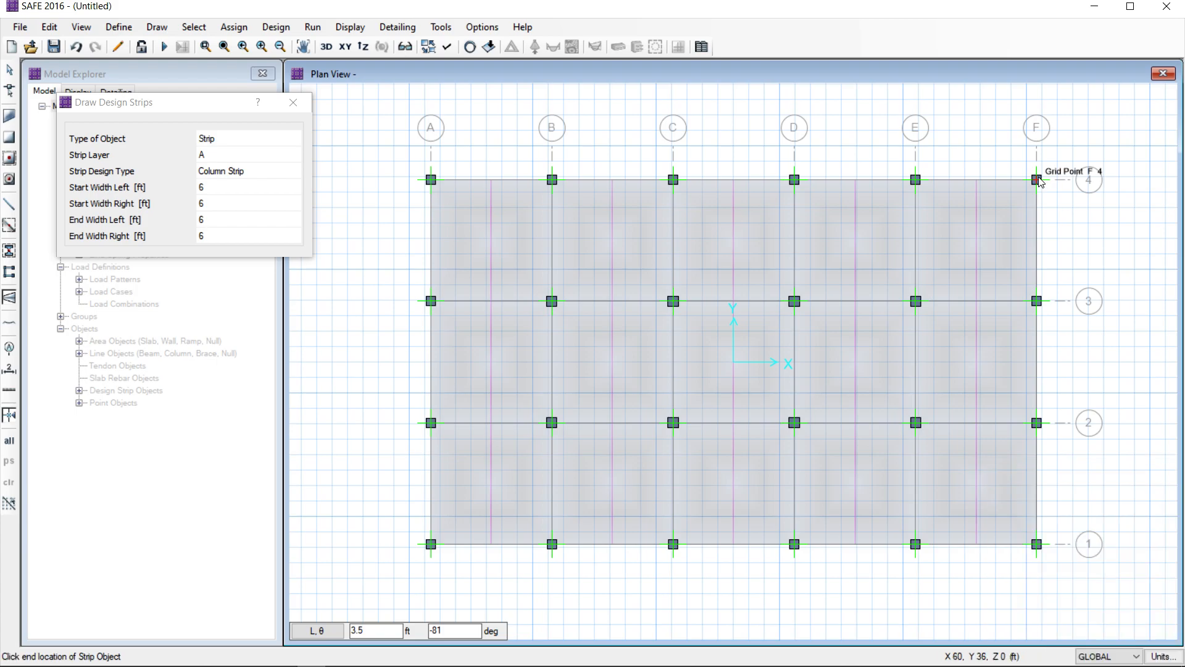
{"action": "left_click", "coordinate": [1037, 546]}
{"action": "right_click", "coordinate": [1026, 561]}
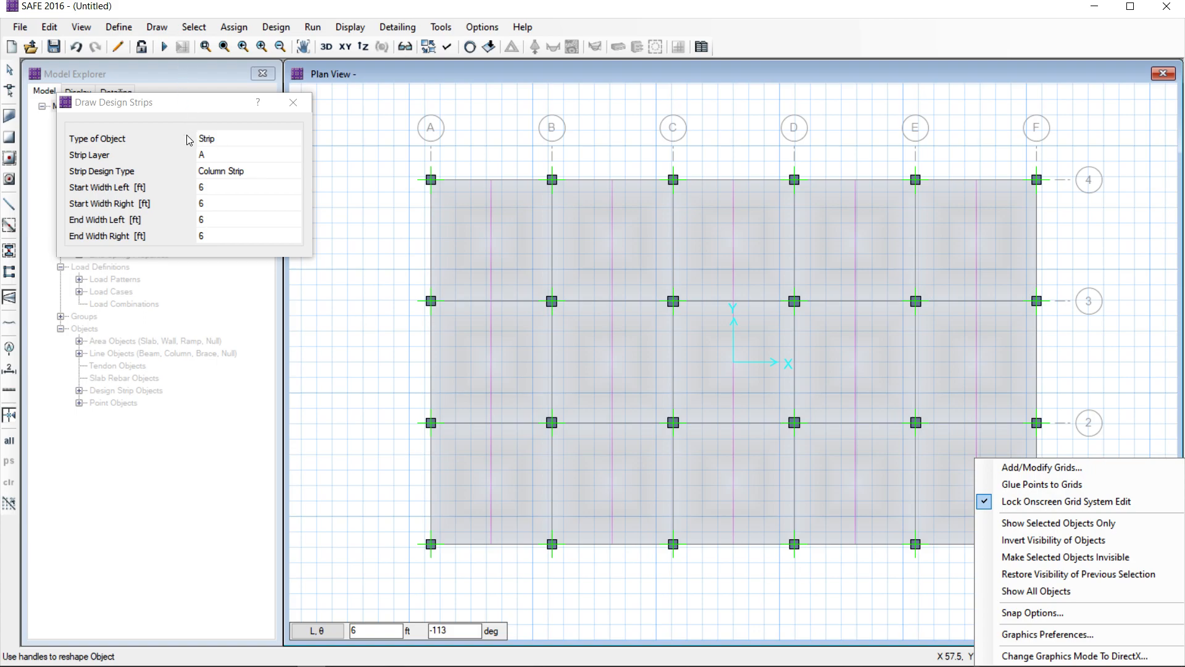
Set the strip layer to B and draw a column strip along grid line 4 from grid A to grid F.
{"action": "left_click", "coordinate": [223, 159]}
{"action": "left_click", "coordinate": [295, 154]}
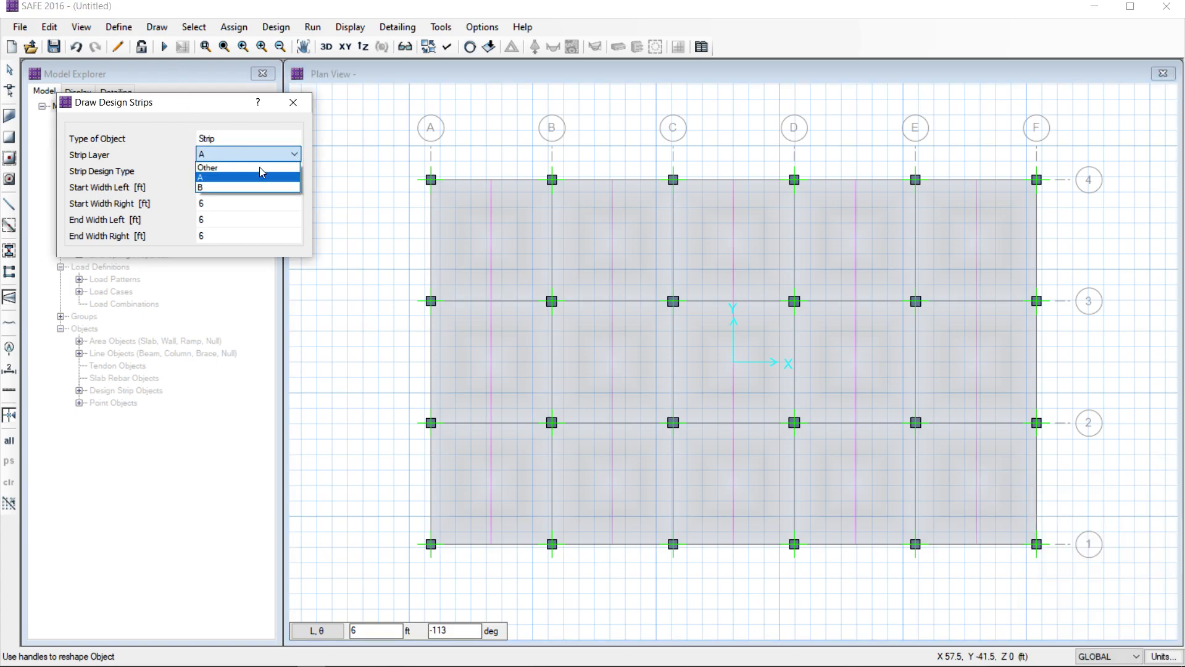
{"action": "left_click", "coordinate": [233, 187]}
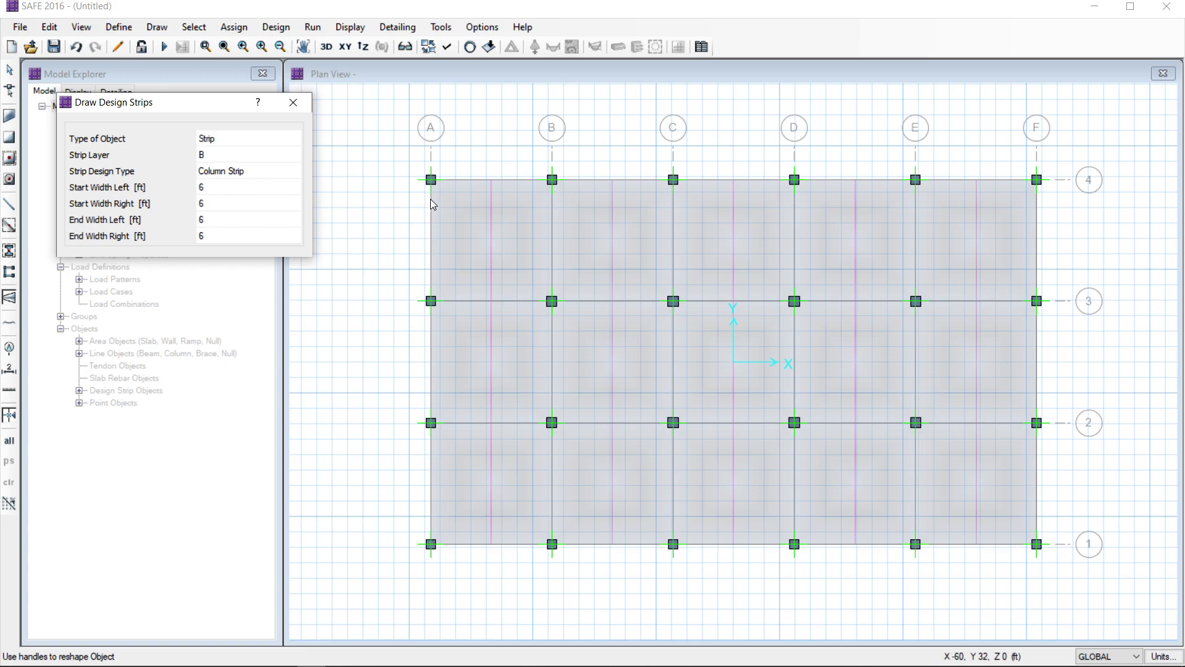
{"action": "left_click", "coordinate": [431, 180]}
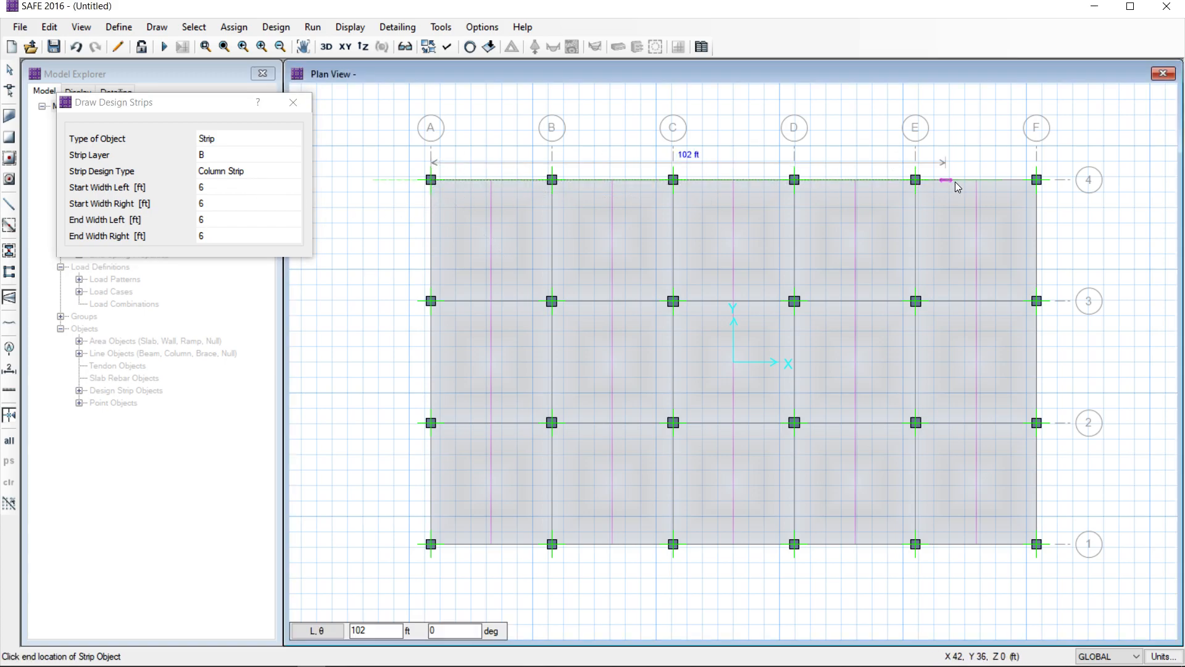
{"action": "left_click", "coordinate": [1037, 180]}
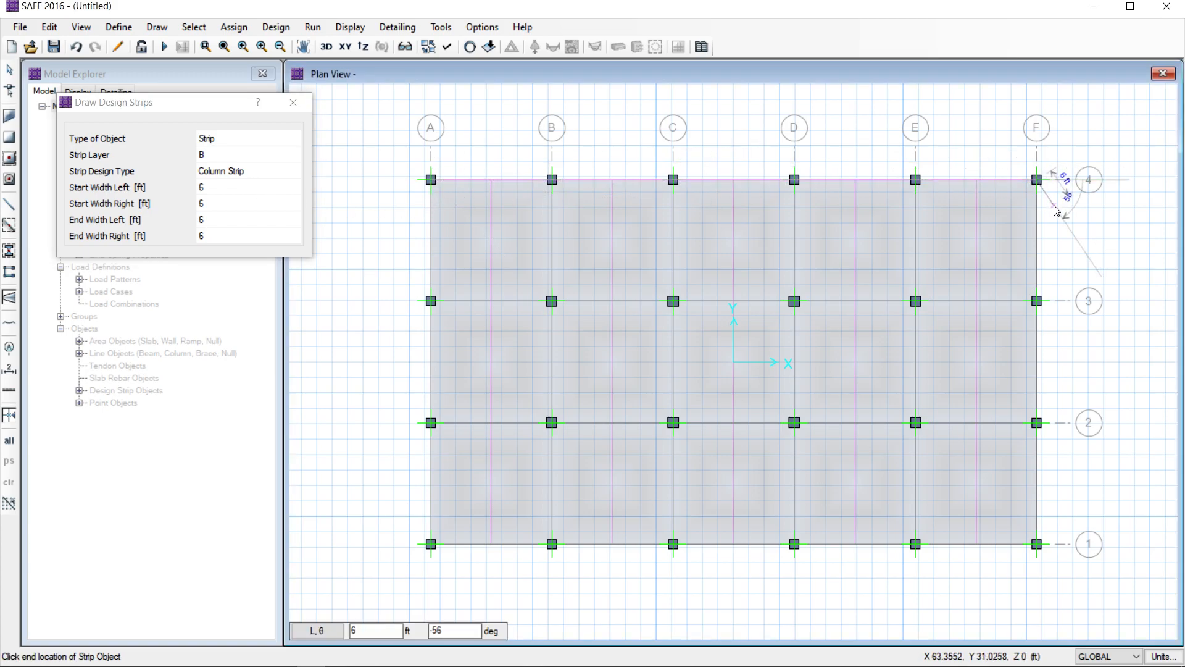
{"action": "key", "text": "Return"}
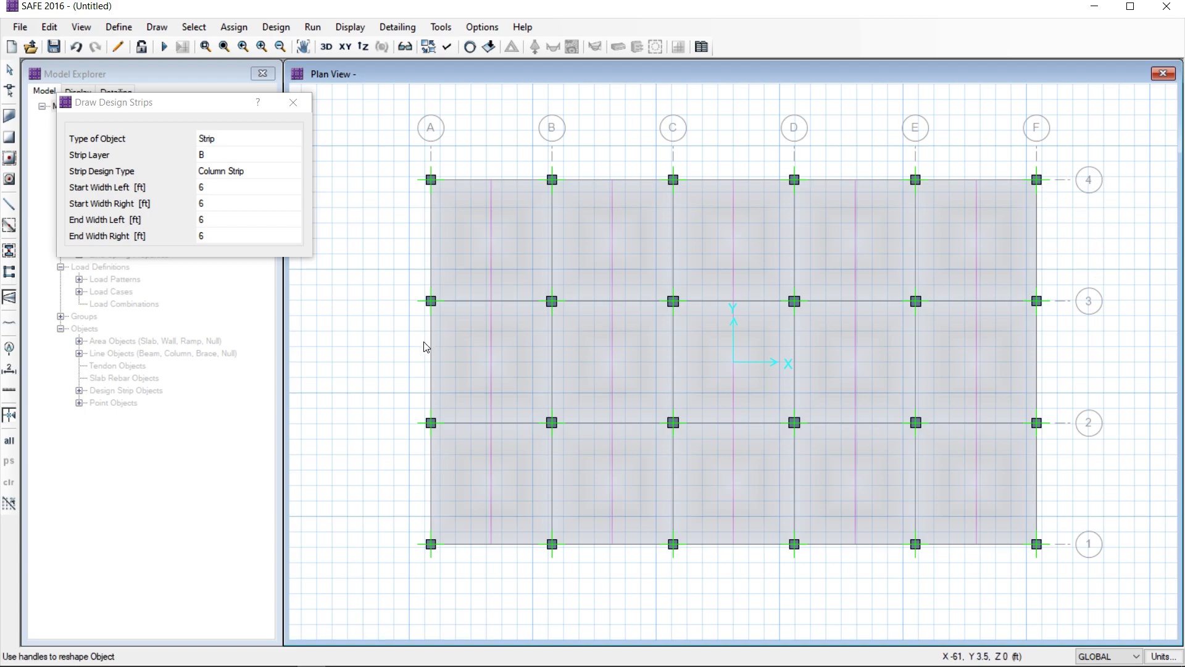
Draw layer B column strips from grid A to grid F midway between grids 4 and 3 and along grid line 3.
{"action": "left_click", "coordinate": [431, 241]}
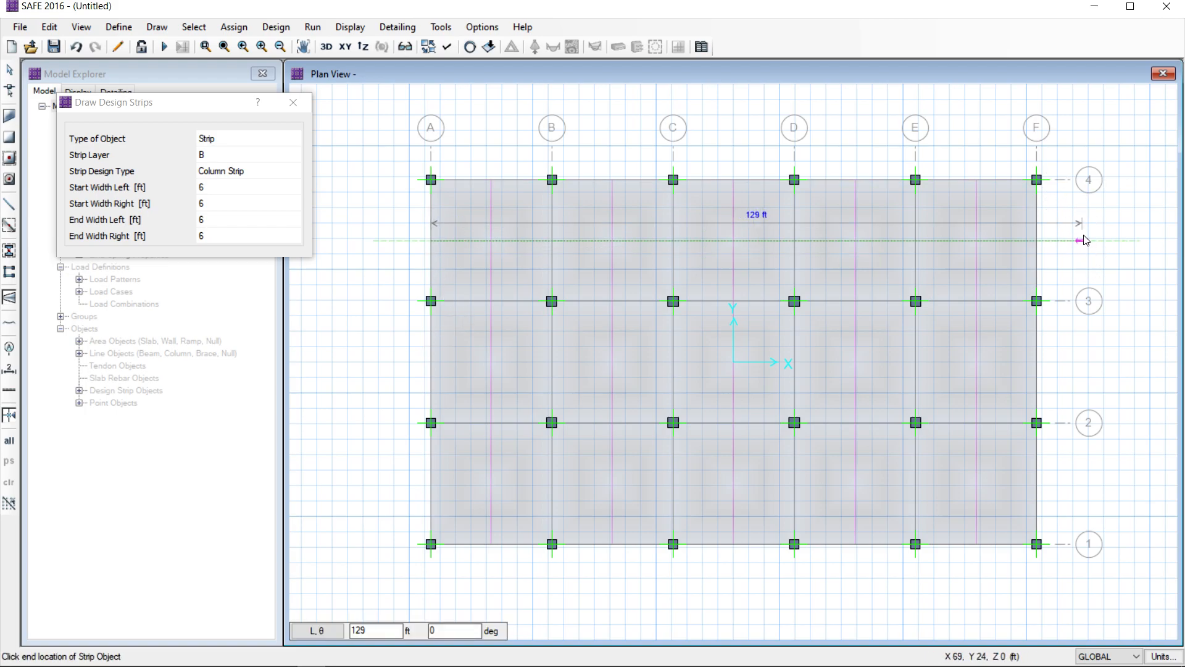
{"action": "left_click", "coordinate": [1037, 241]}
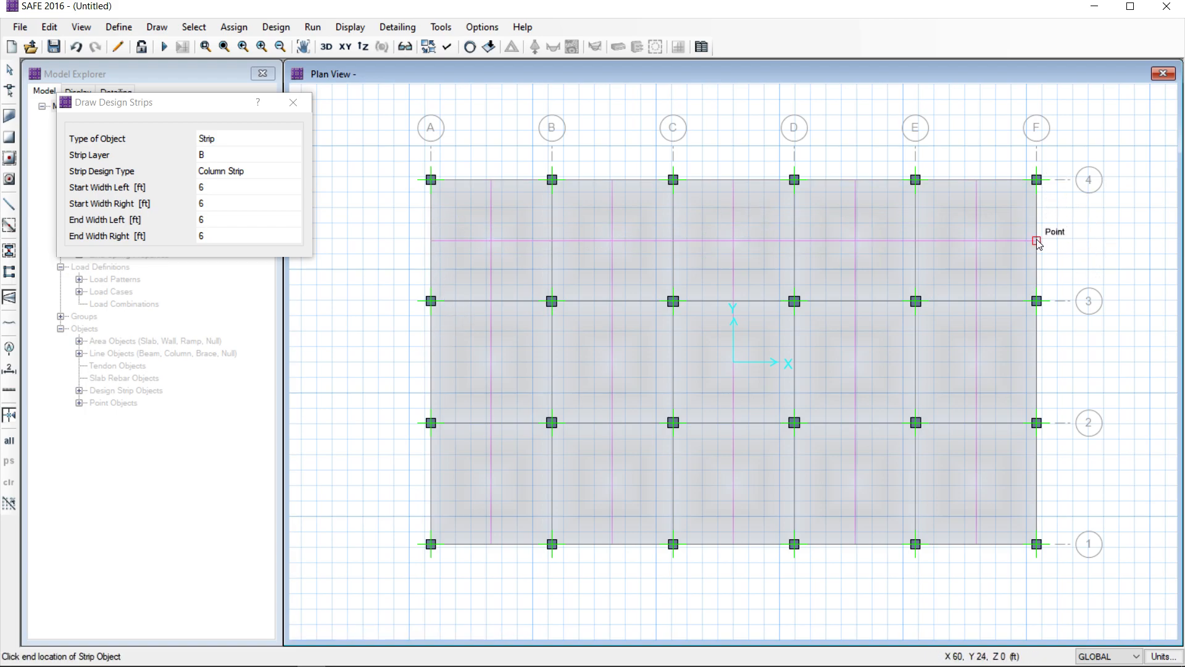
{"action": "right_click", "coordinate": [1077, 250]}
{"action": "left_click", "coordinate": [430, 301]}
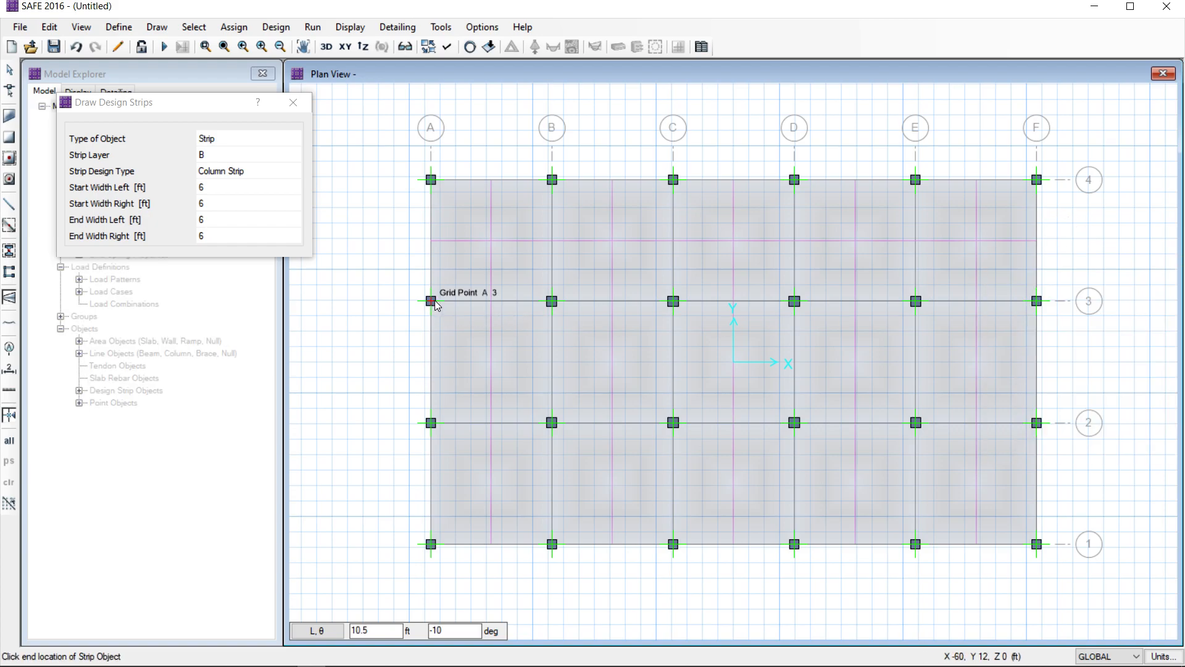
{"action": "left_click", "coordinate": [1036, 302]}
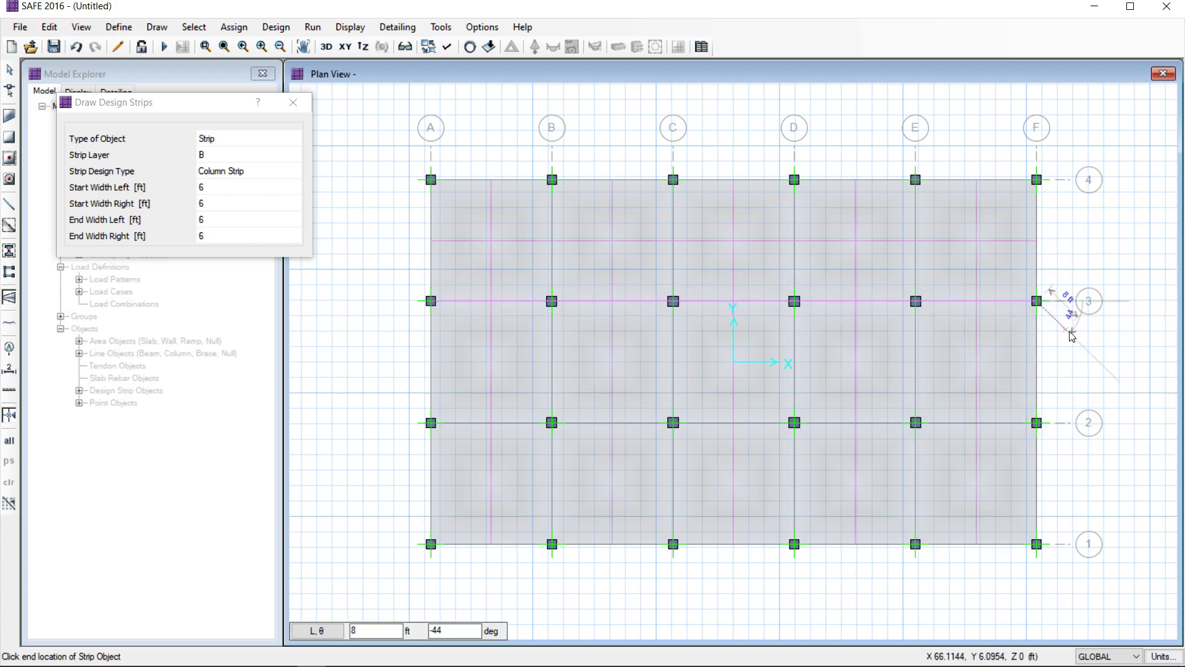
{"action": "right_click", "coordinate": [1076, 344]}
Draw layer B column strips from grid A to grid F midway between grids 3 and 2 and along grid line 2.
{"action": "left_click", "coordinate": [434, 365]}
{"action": "left_click", "coordinate": [1040, 363]}
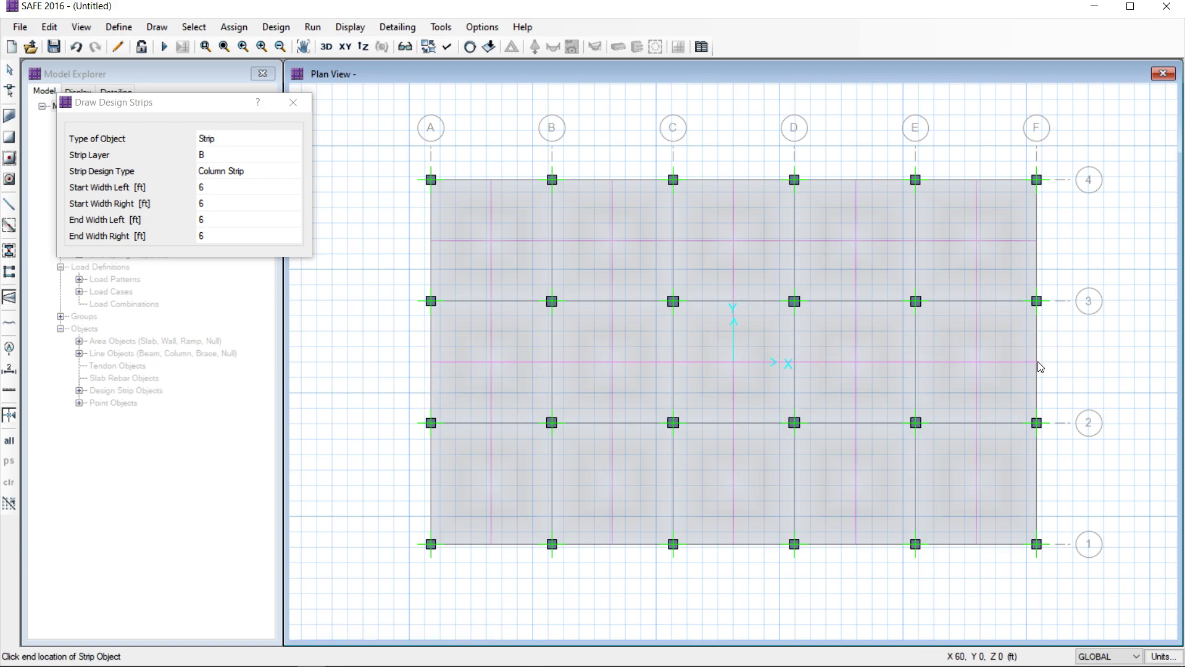
{"action": "right_click", "coordinate": [1072, 369]}
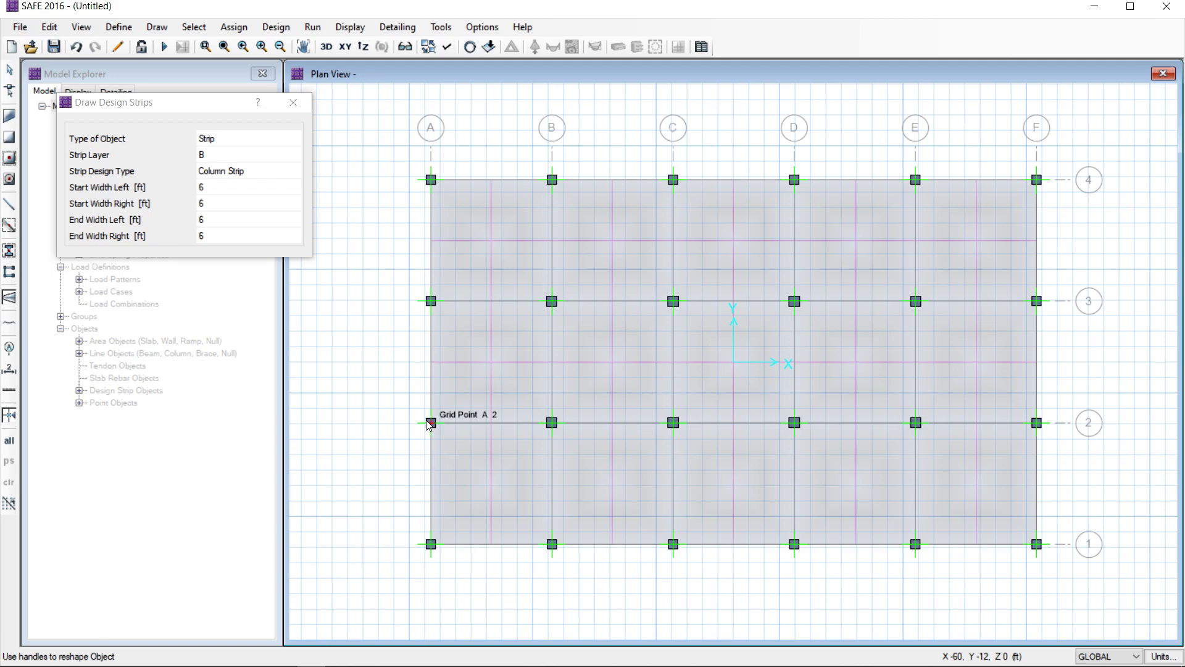
{"action": "left_click", "coordinate": [431, 423]}
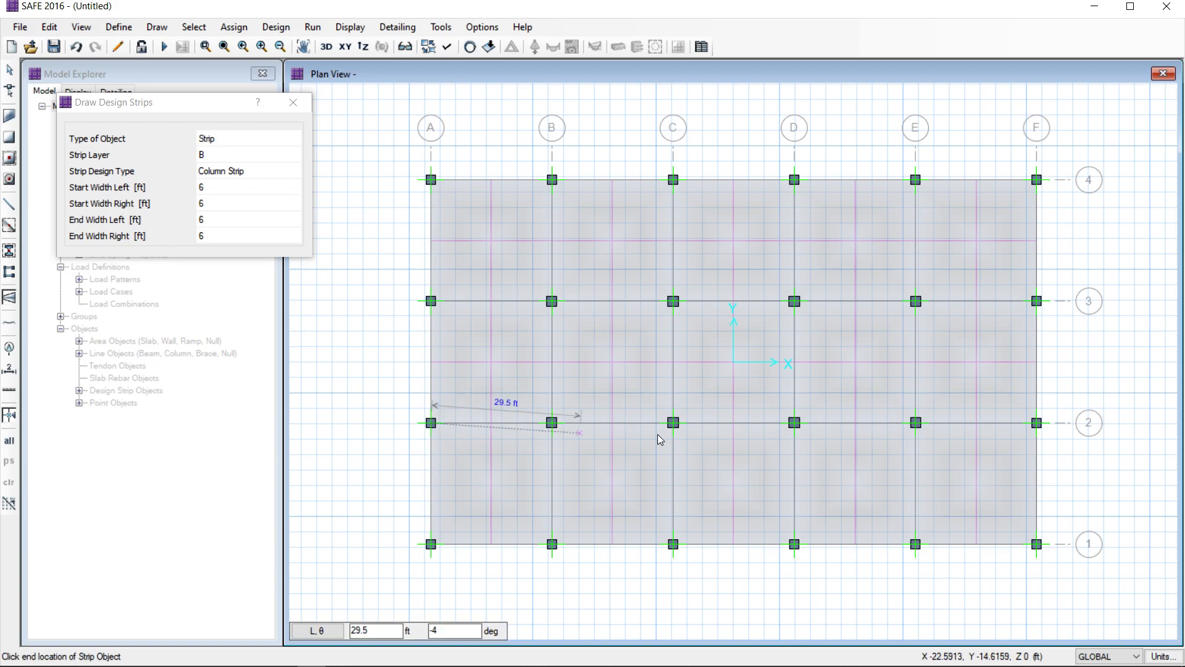
{"action": "right_click", "coordinate": [1067, 426]}
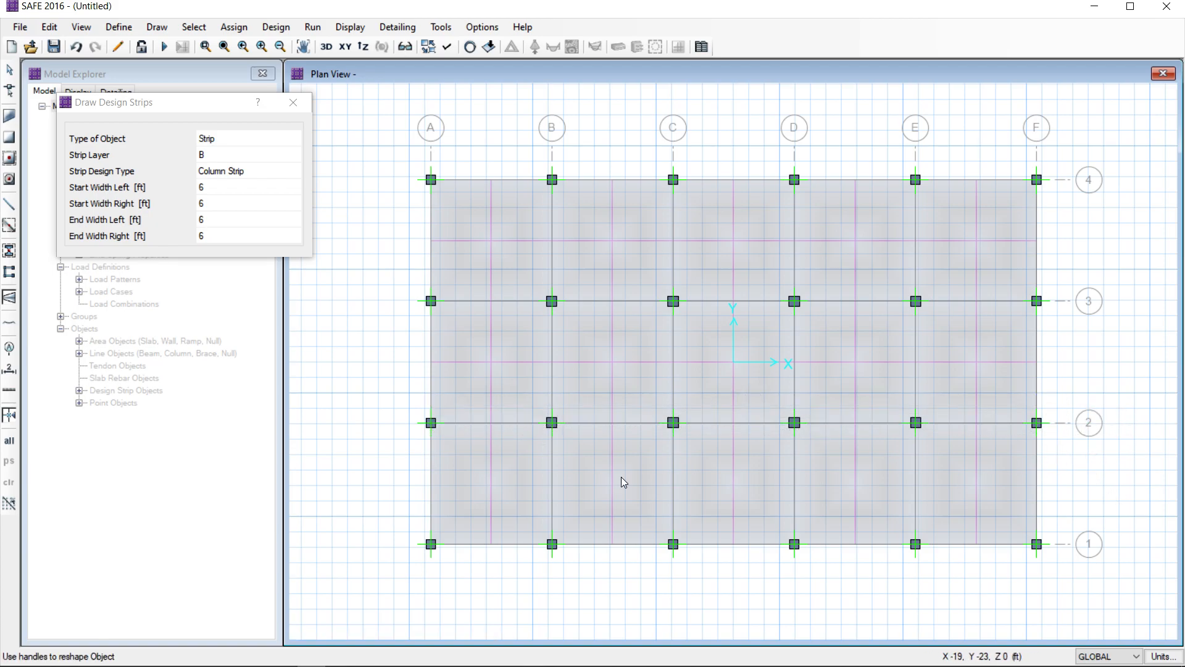
Draw layer B column strips from grid A to grid F midway between grids 2 and 1 and along grid line 1, then finish strip drawing.
{"action": "left_click", "coordinate": [431, 483]}
{"action": "left_click", "coordinate": [1037, 483]}
{"action": "right_click", "coordinate": [1053, 510]}
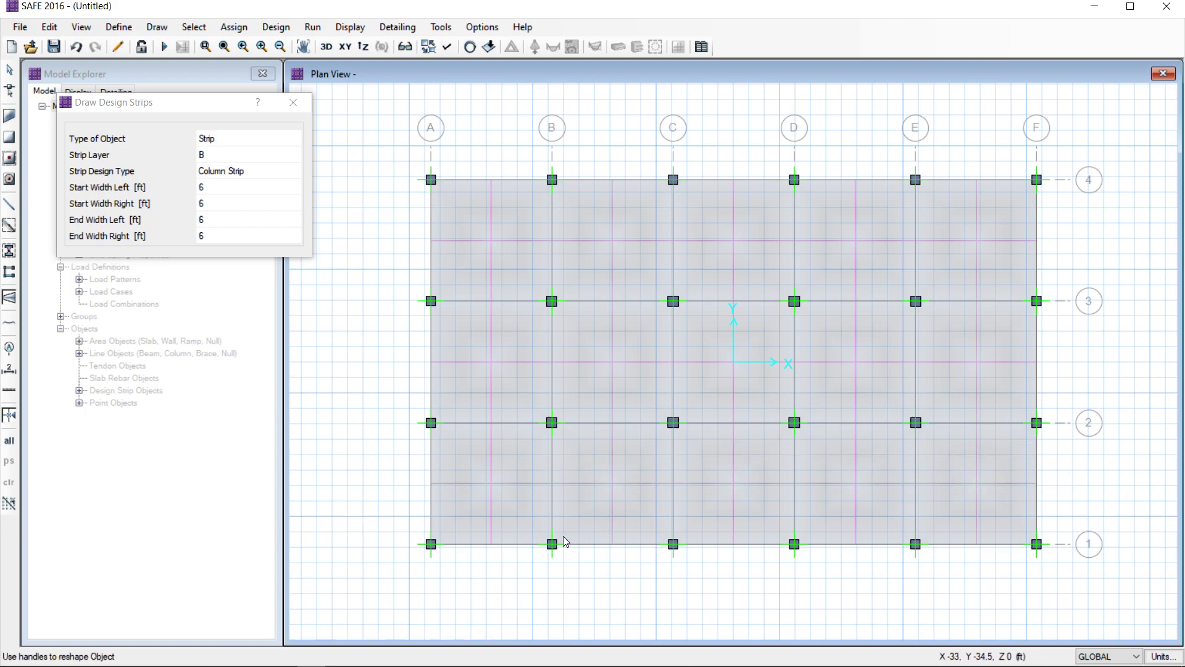
{"action": "left_click", "coordinate": [431, 544]}
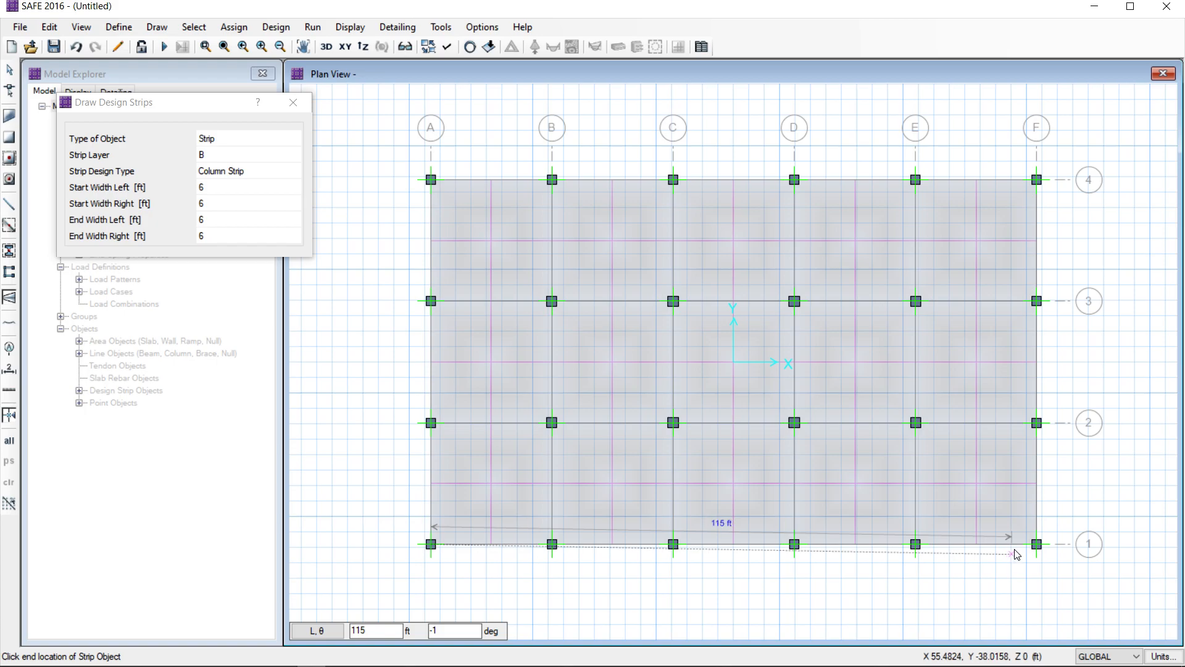
{"action": "left_click", "coordinate": [1038, 544]}
{"action": "right_click", "coordinate": [1043, 571]}
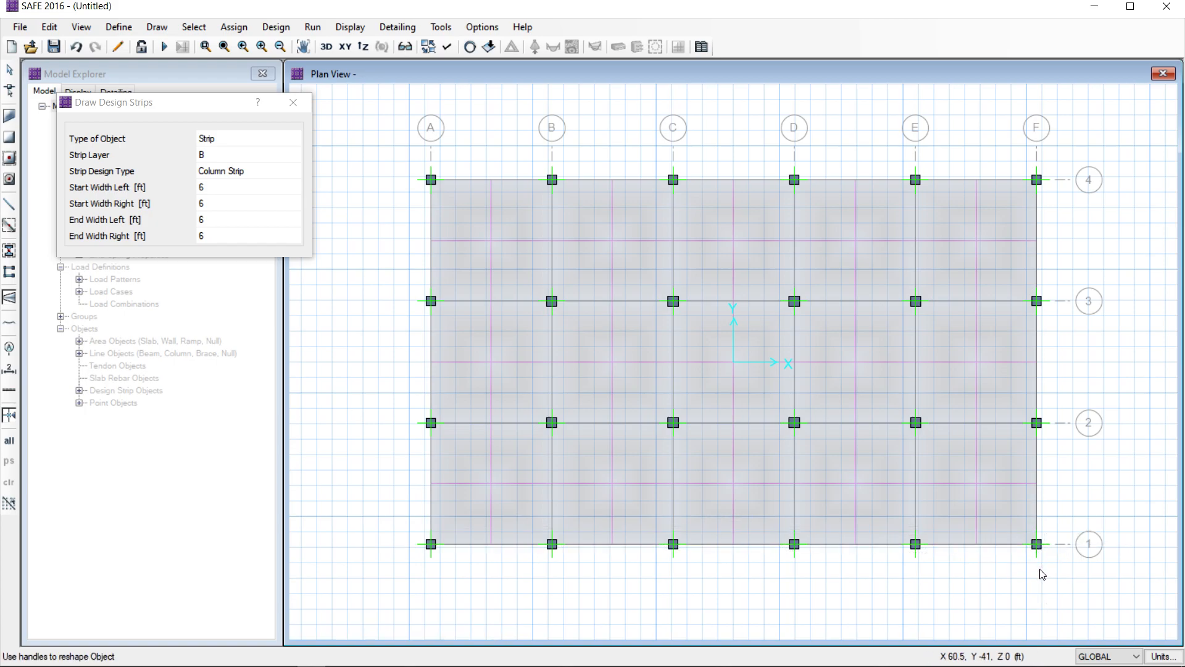
{"action": "left_click", "coordinate": [294, 102]}
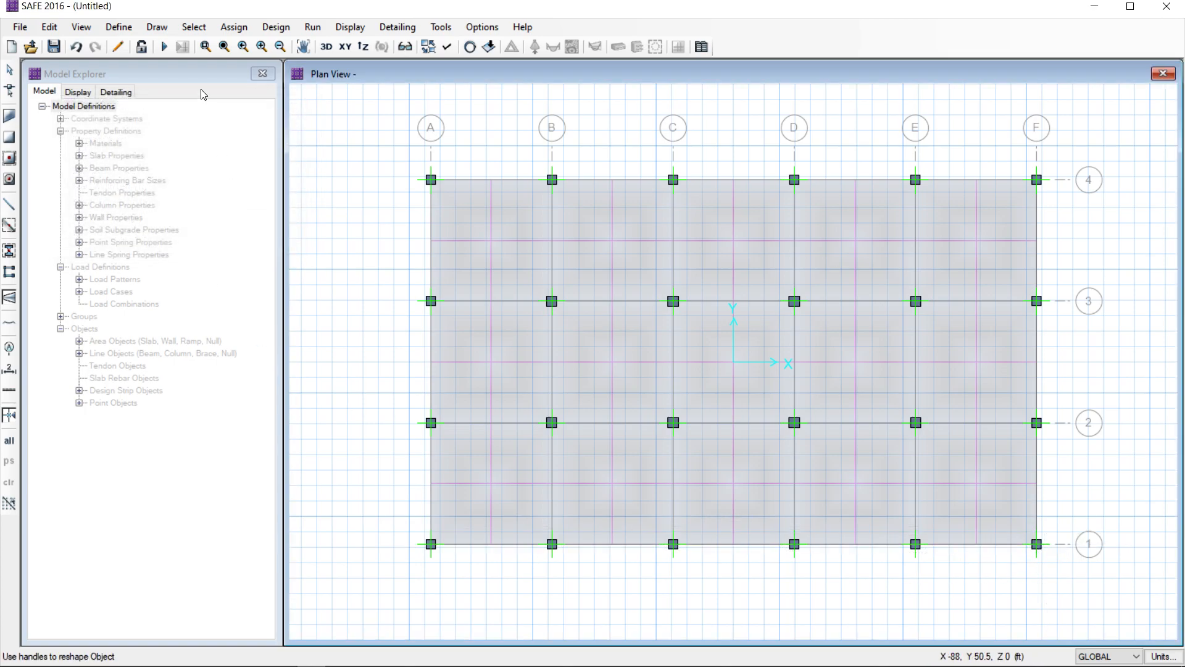
Add the default design load combinations, including Strength (Ultimate) and excluding Service - Initial.
{"action": "left_click", "coordinate": [119, 27]}
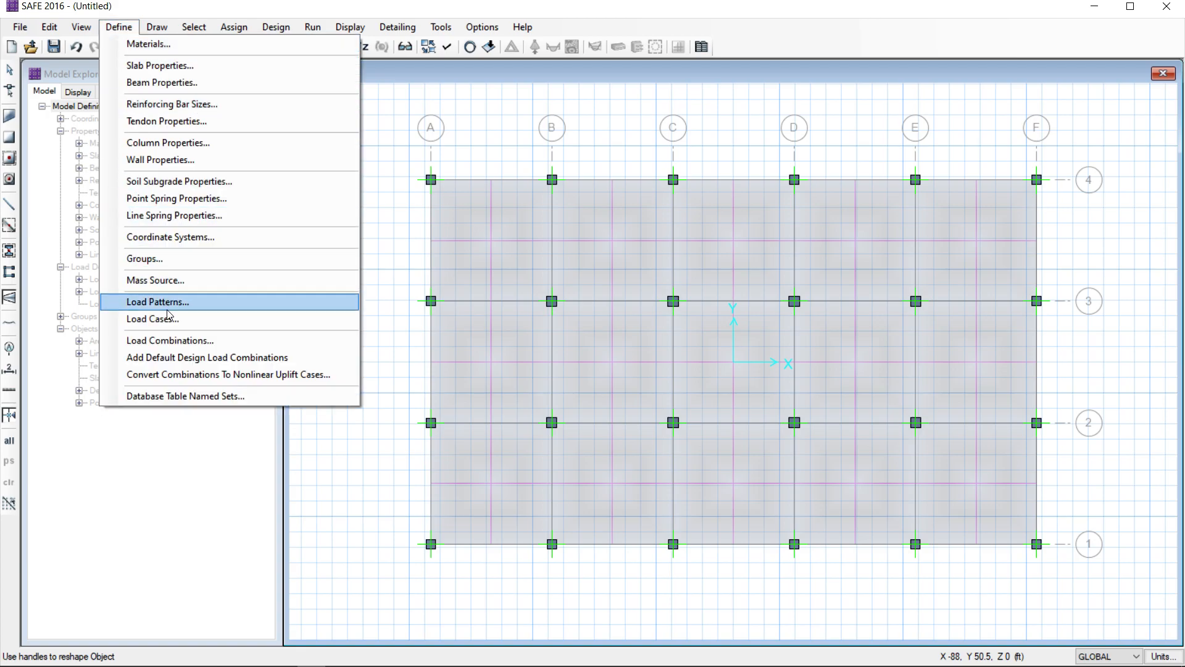
{"action": "left_click", "coordinate": [170, 341]}
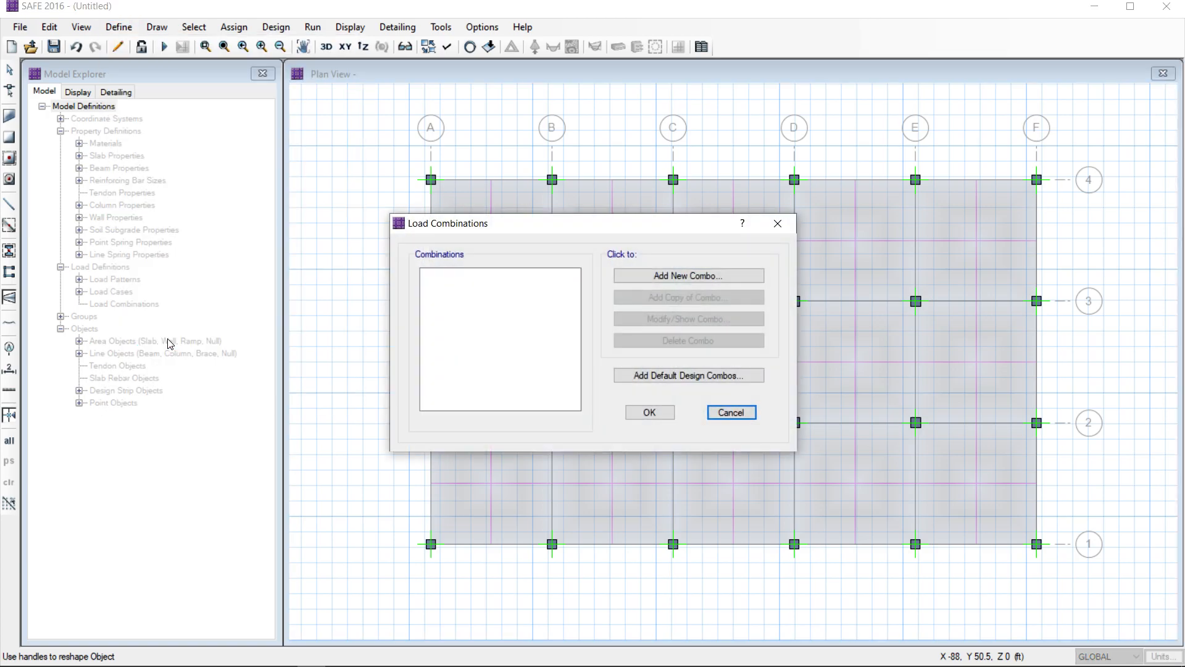
{"action": "left_click", "coordinate": [641, 375]}
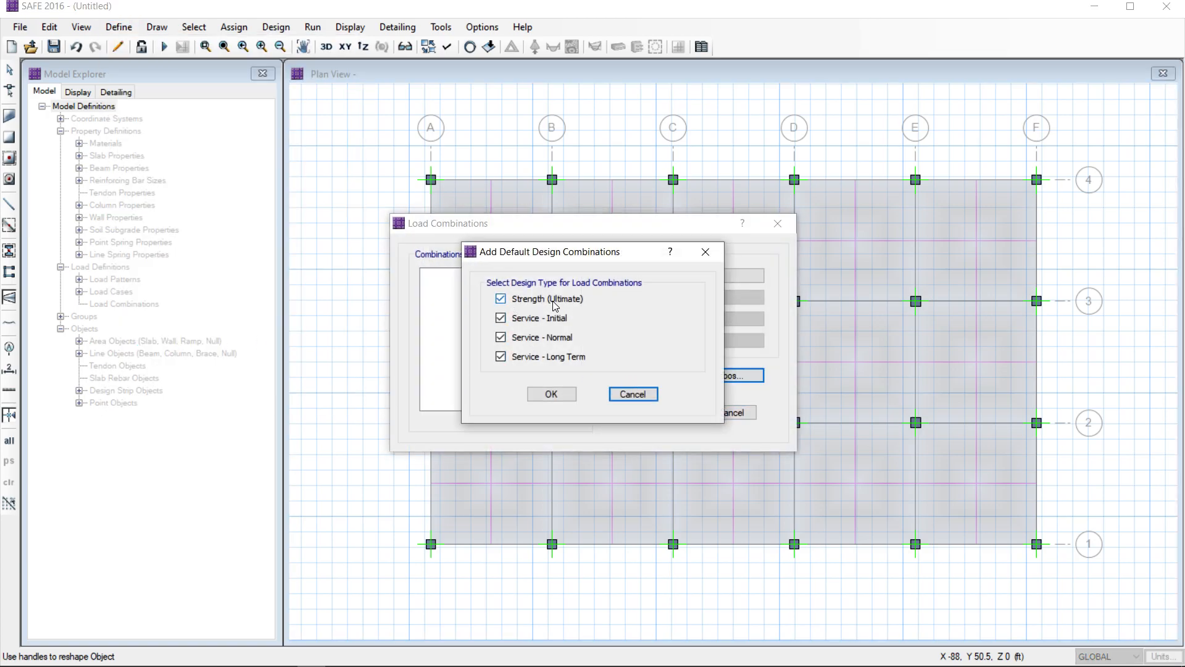
{"action": "left_click", "coordinate": [501, 319]}
{"action": "left_click", "coordinate": [551, 394]}
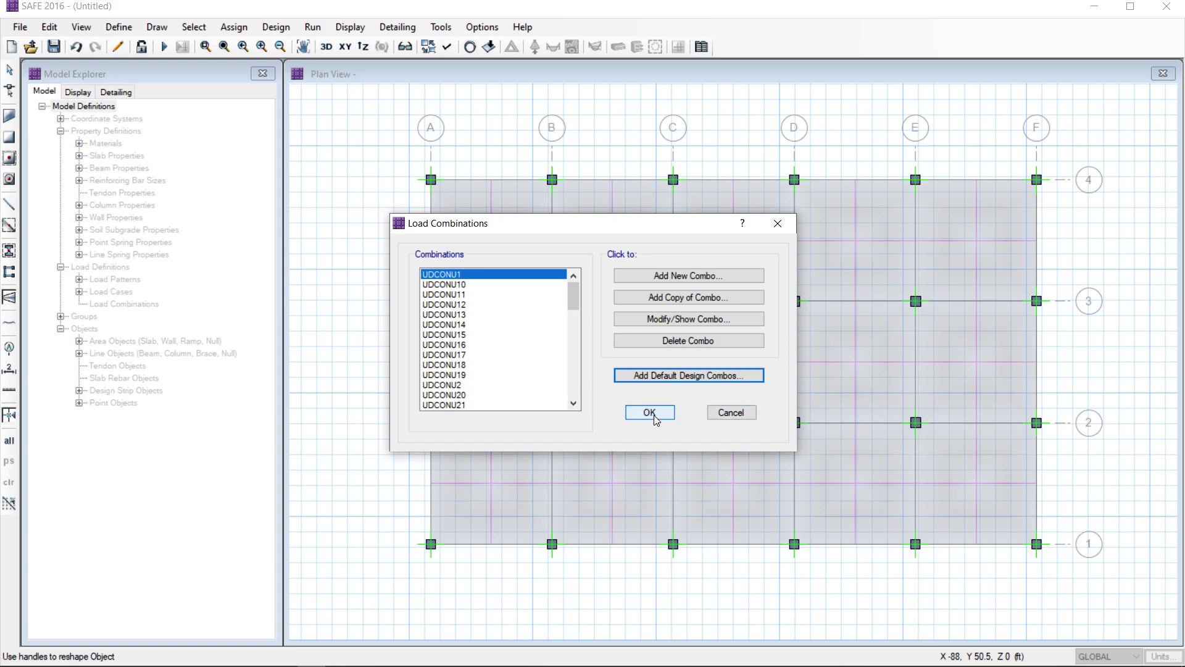
{"action": "left_click", "coordinate": [653, 414]}
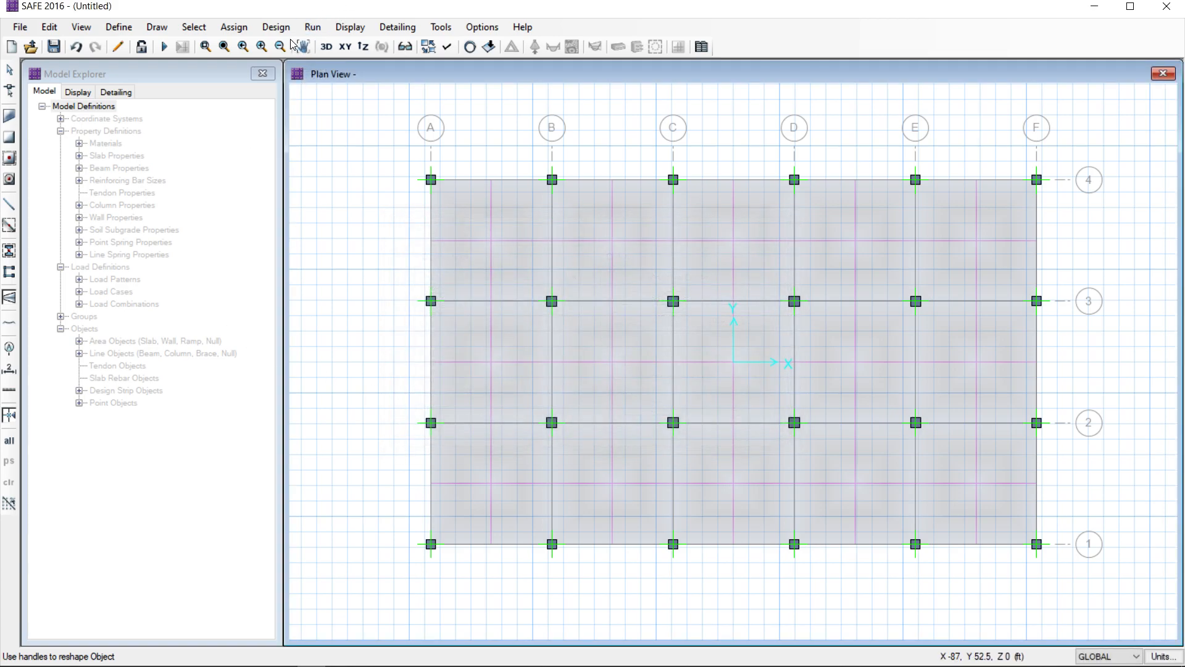
Run the analysis and design, saving the model over the existing SLAB1.FDB in the Slab folder.
{"action": "left_click", "coordinate": [313, 28]}
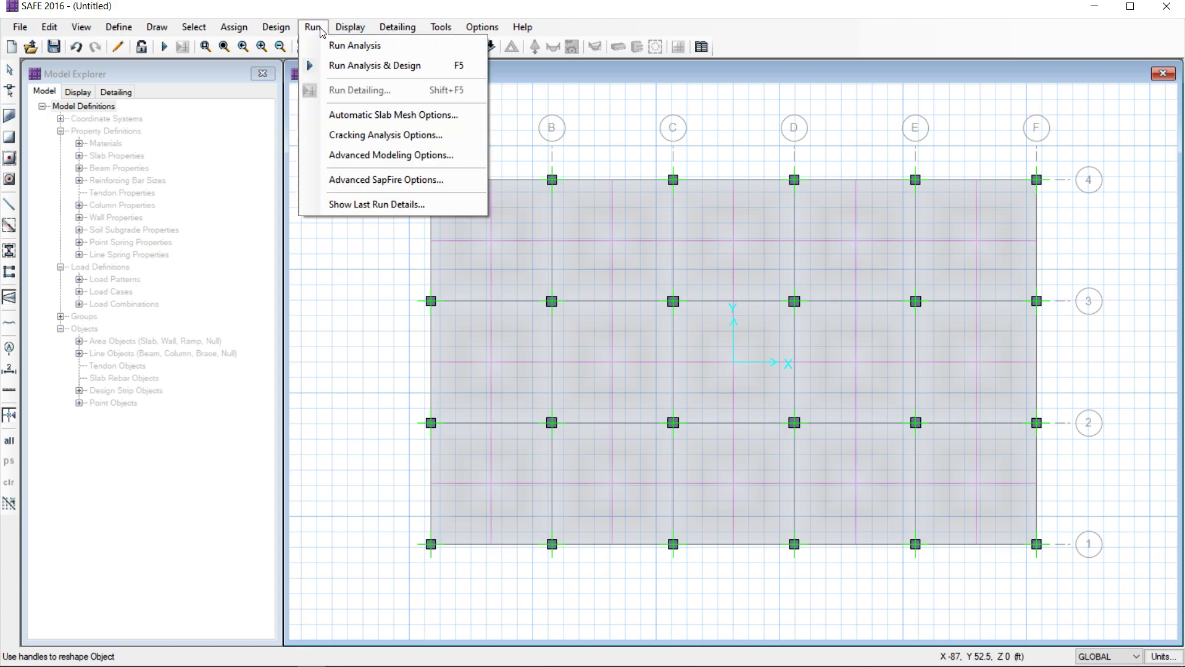
{"action": "left_click", "coordinate": [356, 67]}
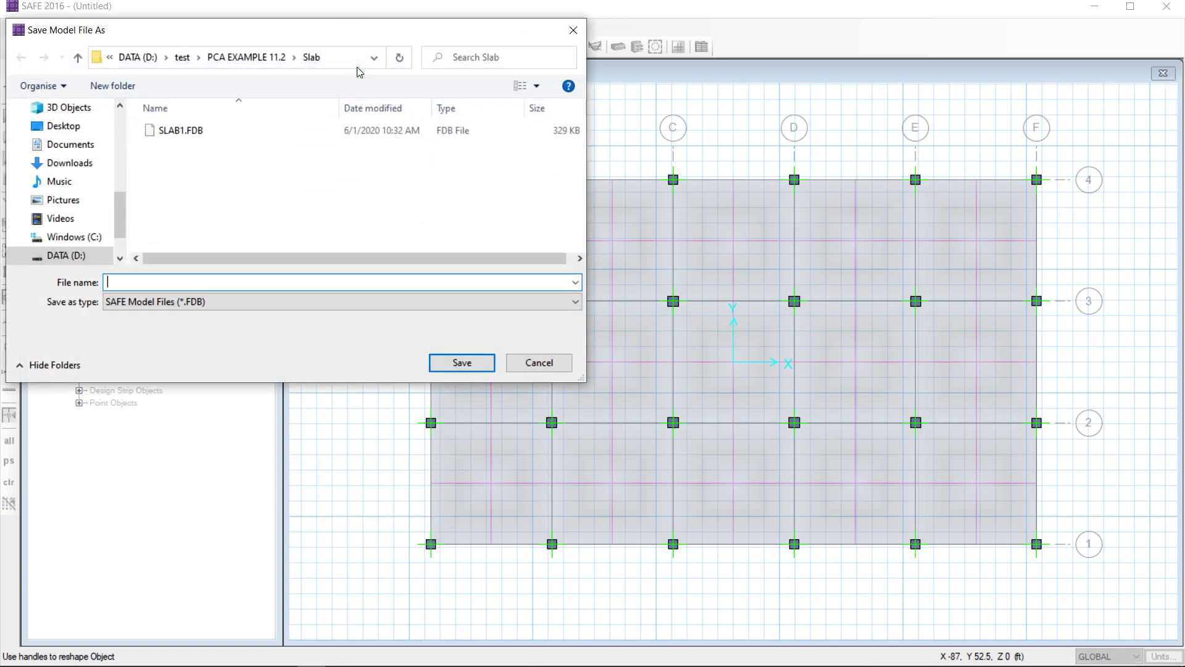
{"action": "left_click", "coordinate": [164, 132]}
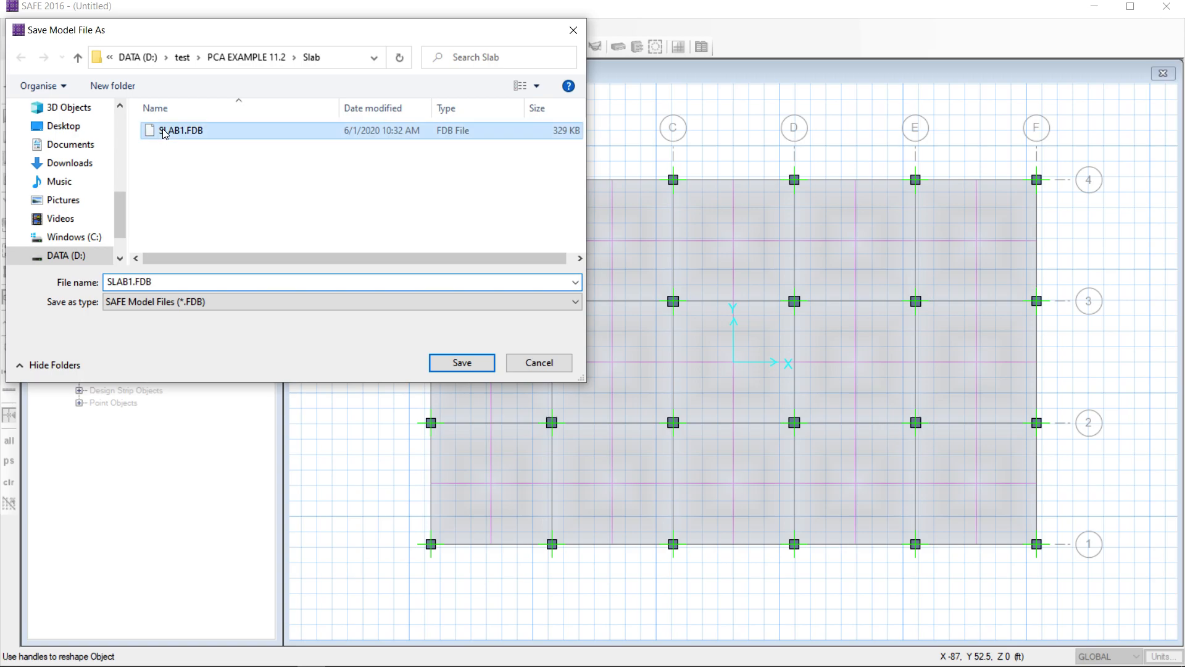
{"action": "left_click", "coordinate": [442, 358]}
{"action": "left_click", "coordinate": [635, 346]}
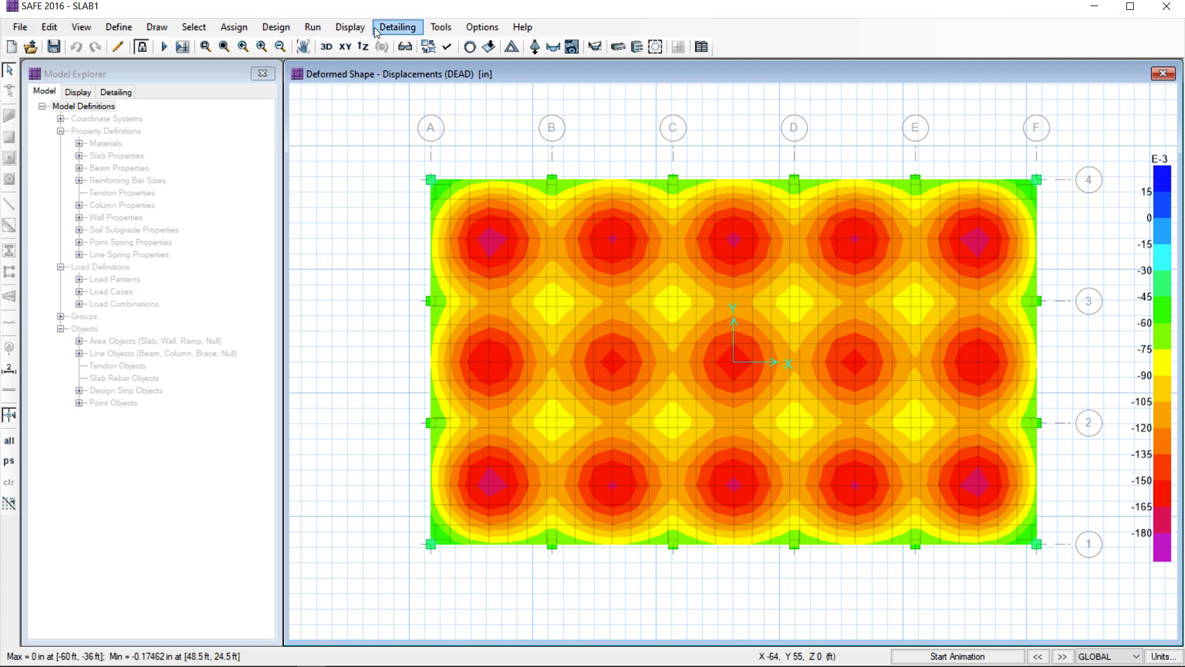
Display the strip-based slab design for layers A and B as the number of bars, with #4 bars for top and bottom.
{"action": "left_click", "coordinate": [349, 28]}
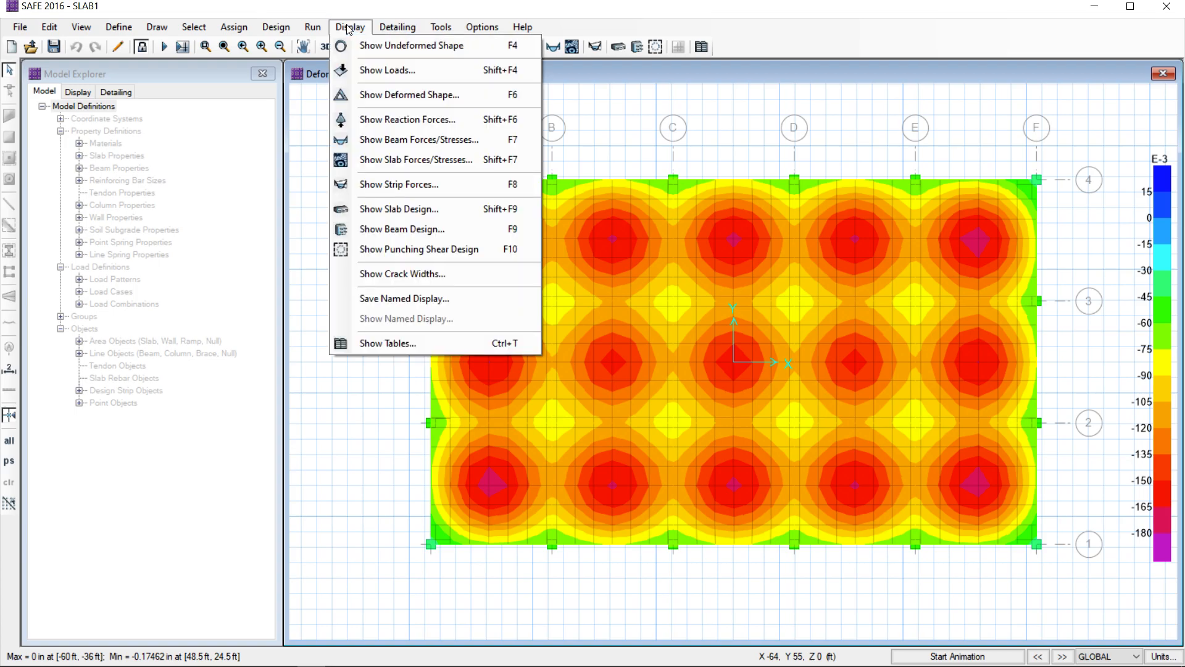
{"action": "left_click", "coordinate": [386, 209]}
{"action": "left_click", "coordinate": [613, 198]}
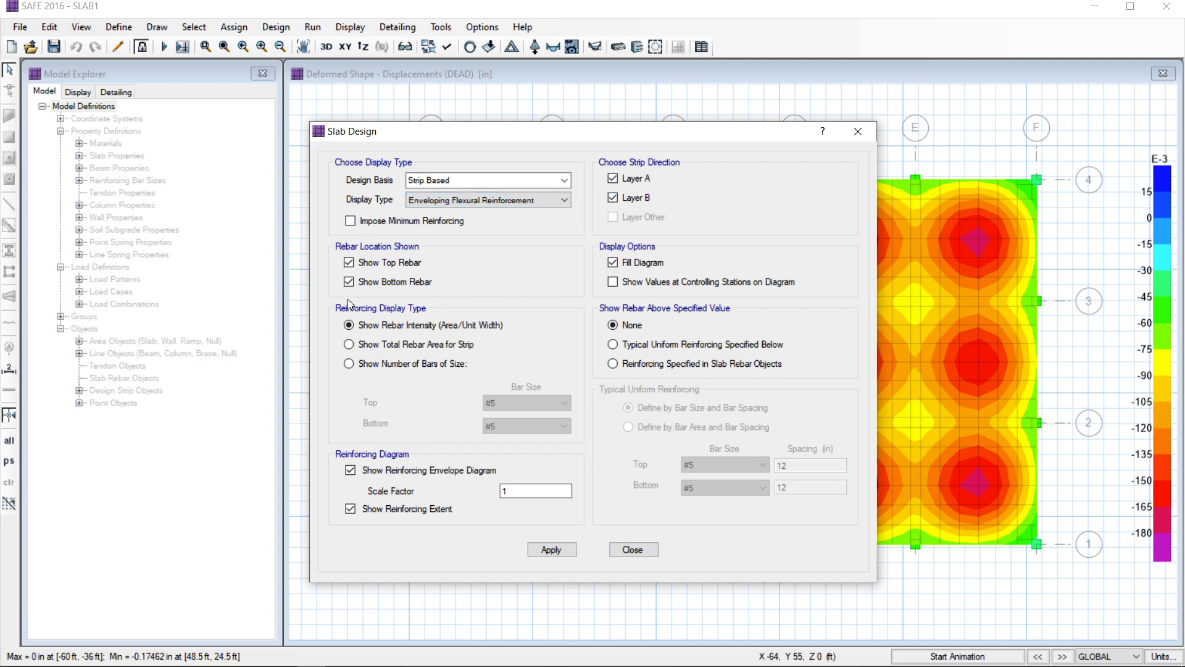
{"action": "left_click", "coordinate": [363, 364]}
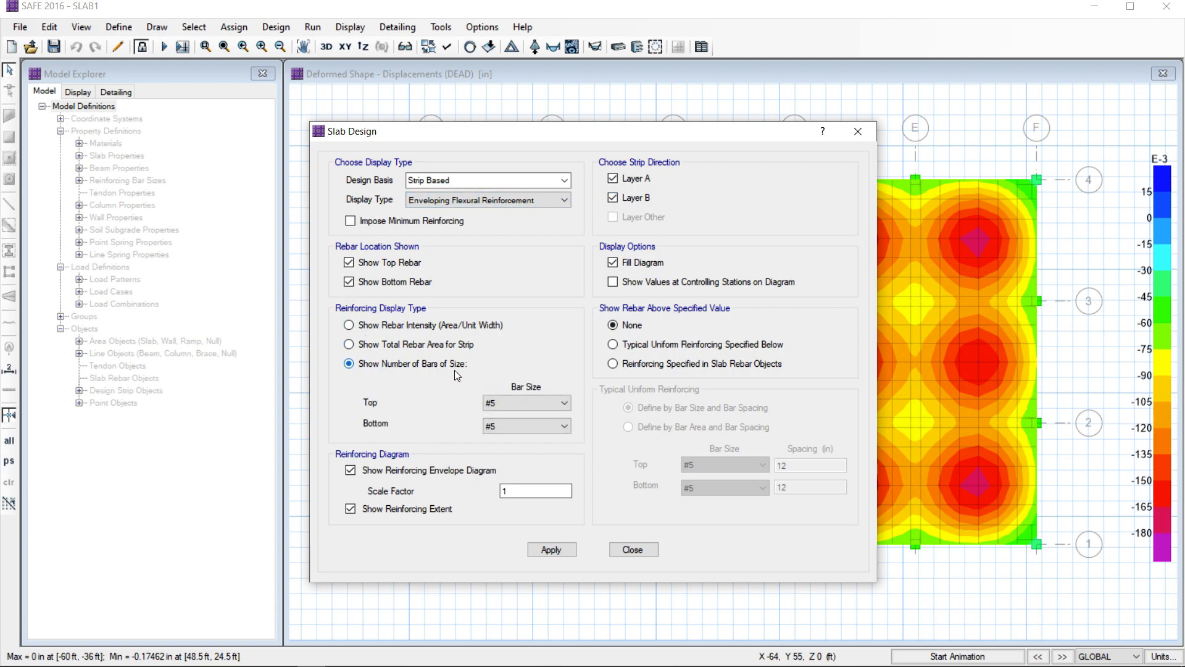
{"action": "left_click", "coordinate": [566, 402]}
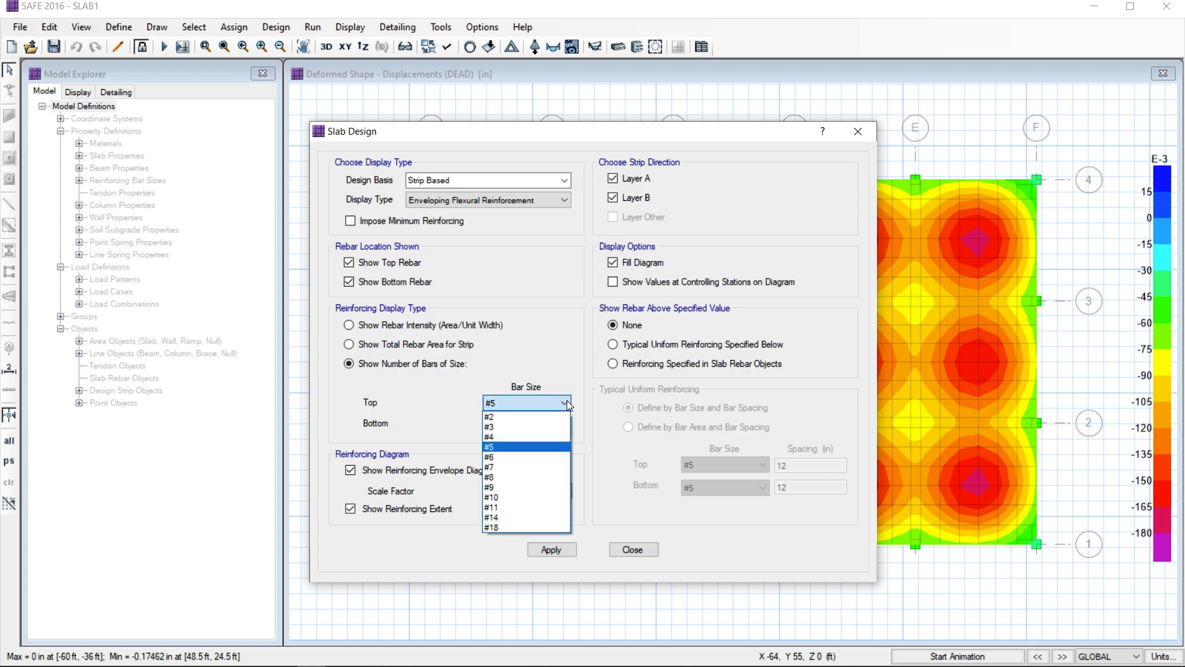
{"action": "left_click", "coordinate": [507, 437]}
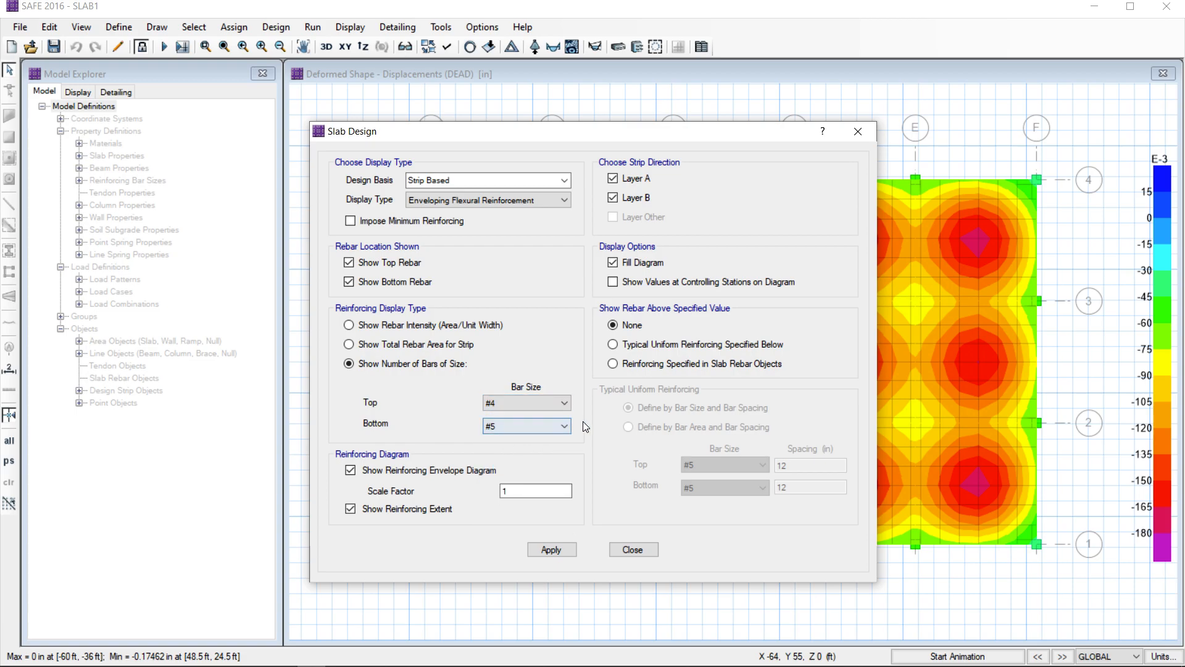
{"action": "left_click", "coordinate": [565, 425]}
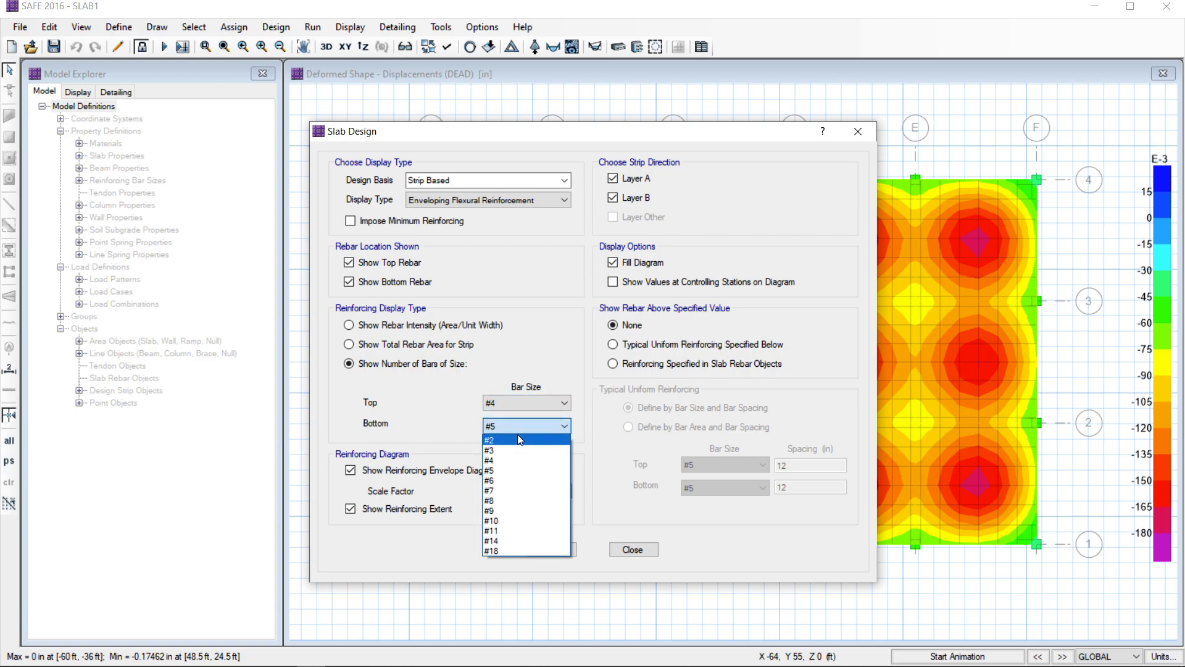
{"action": "left_click", "coordinate": [491, 462]}
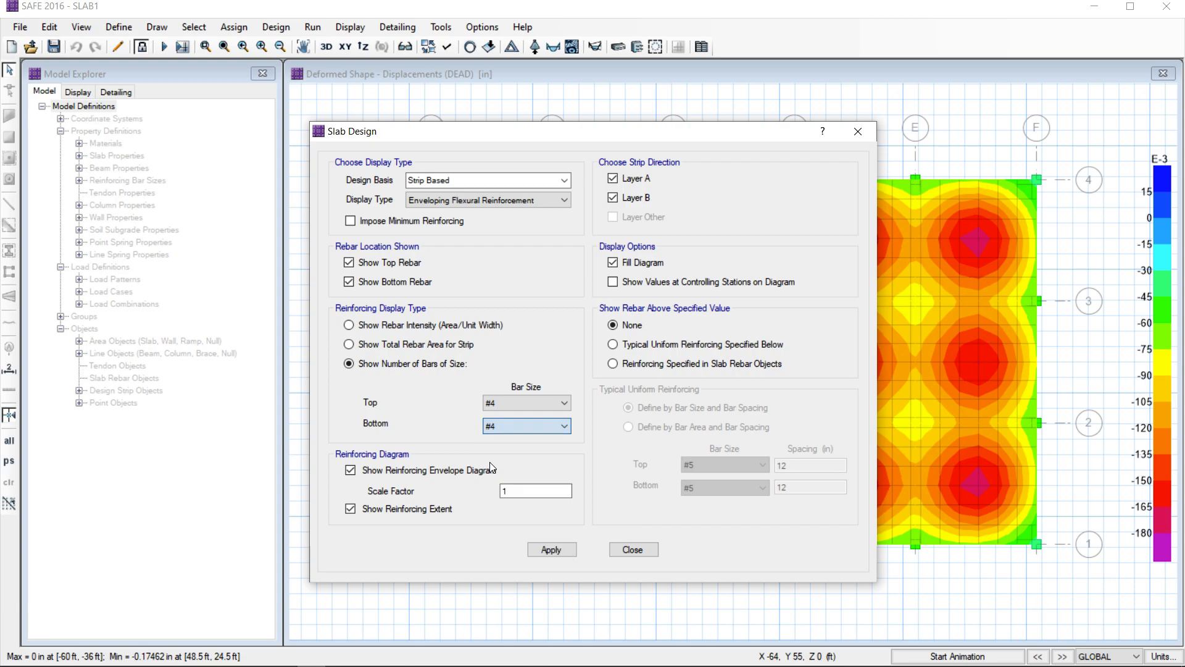
{"action": "left_click", "coordinate": [547, 549]}
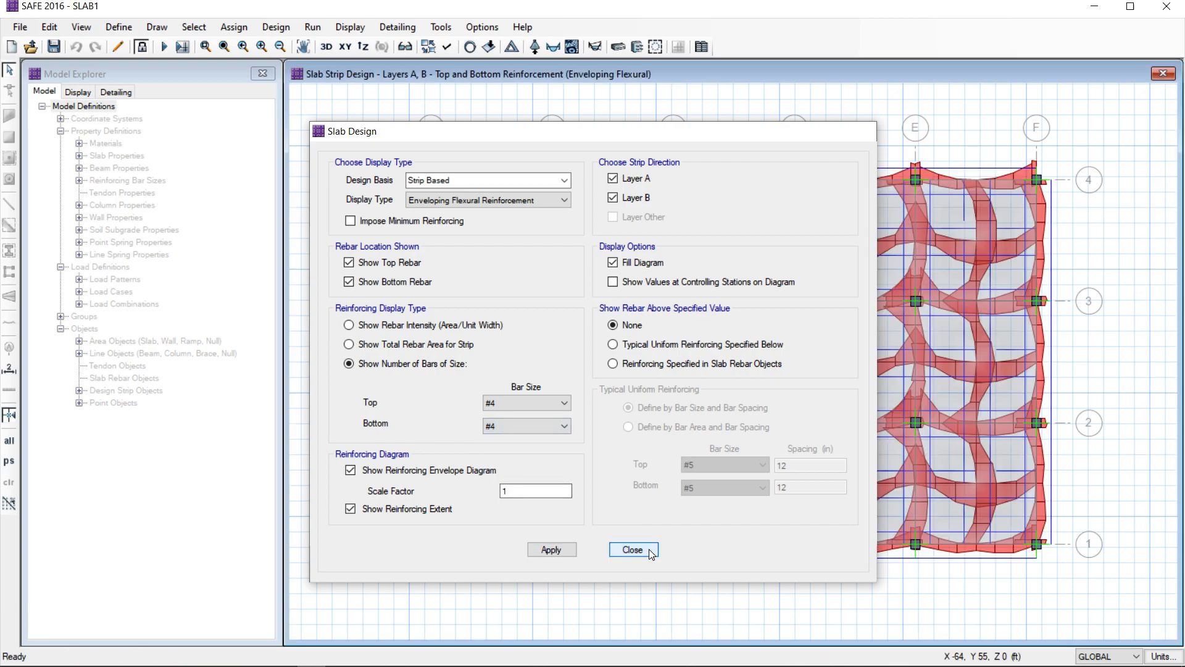
{"action": "left_click", "coordinate": [632, 549]}
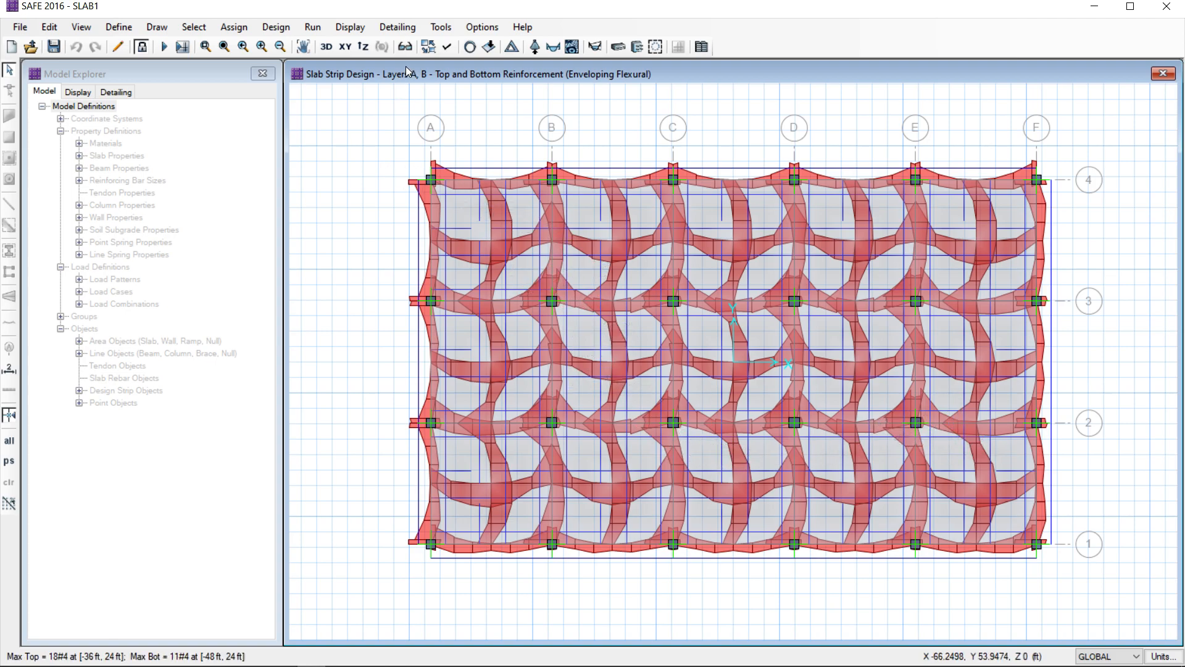
Show the rebar values at controlling stations on the slab design diagram and inspect them around grid line B.
{"action": "left_click", "coordinate": [350, 28]}
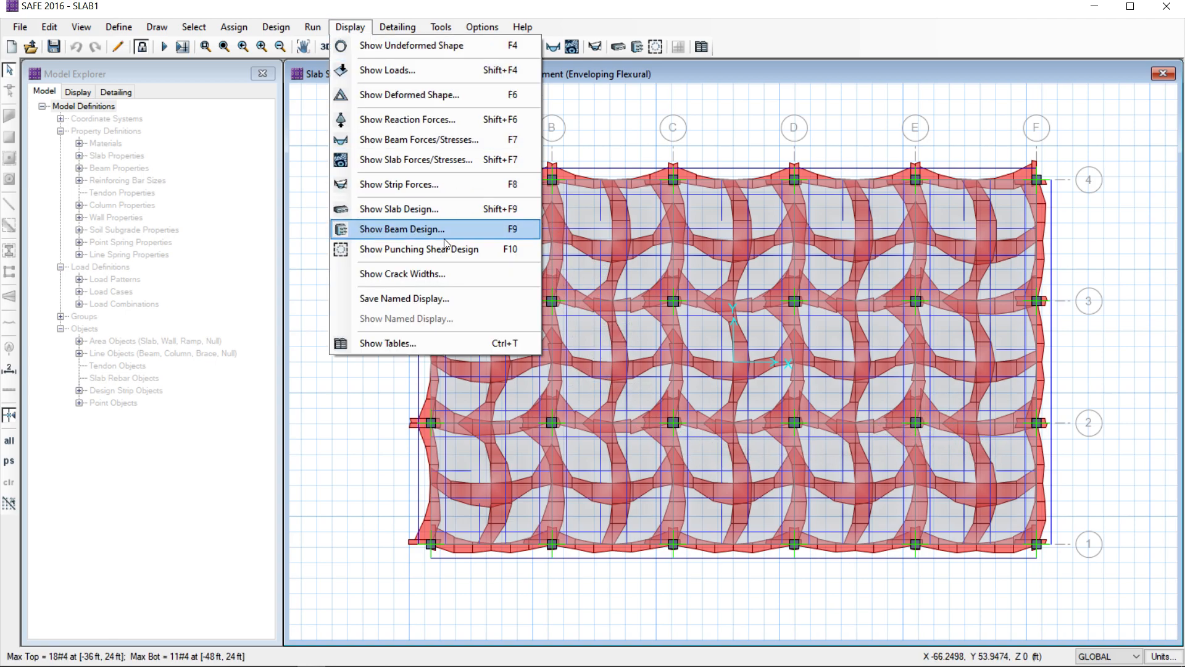
{"action": "left_click", "coordinate": [428, 209]}
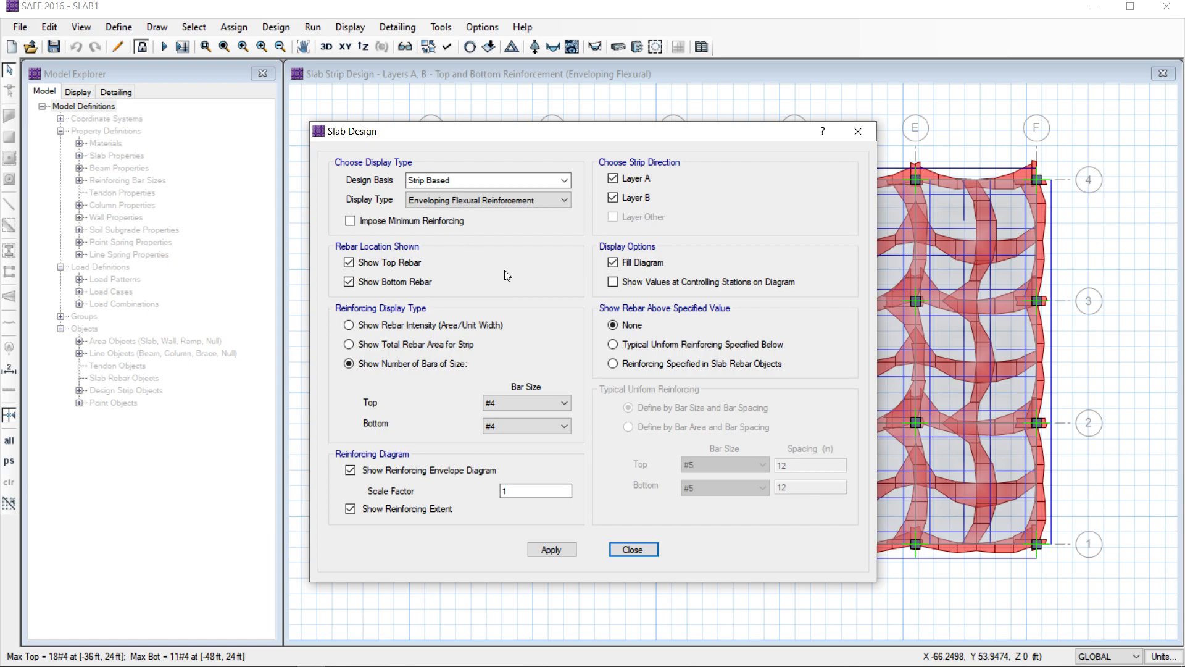
{"action": "left_click", "coordinate": [613, 283]}
{"action": "left_click", "coordinate": [552, 549]}
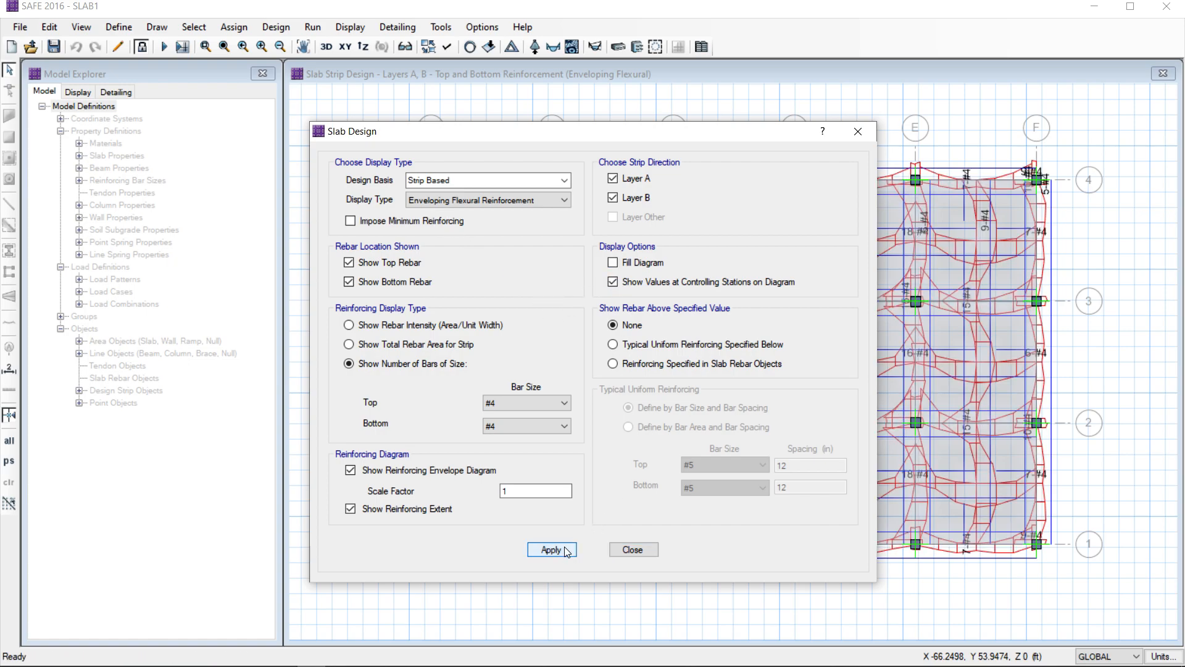
{"action": "left_click", "coordinate": [636, 549]}
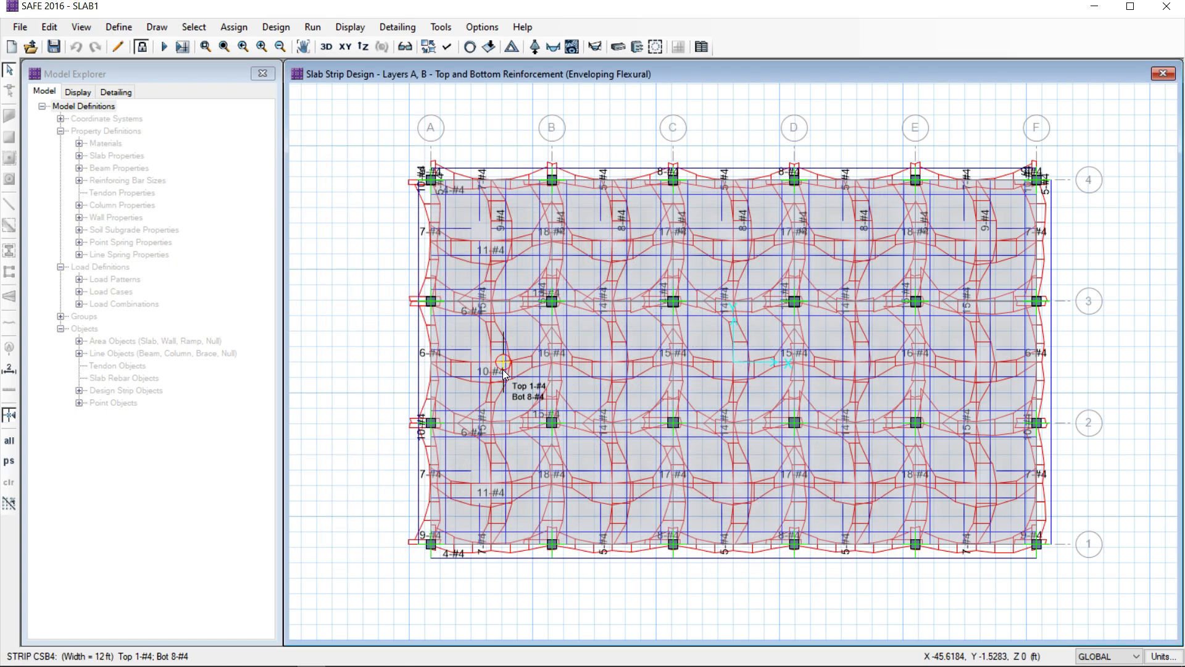
{"action": "scroll", "coordinate": [496, 380], "scroll_direction": "up", "scroll_amount": 4}
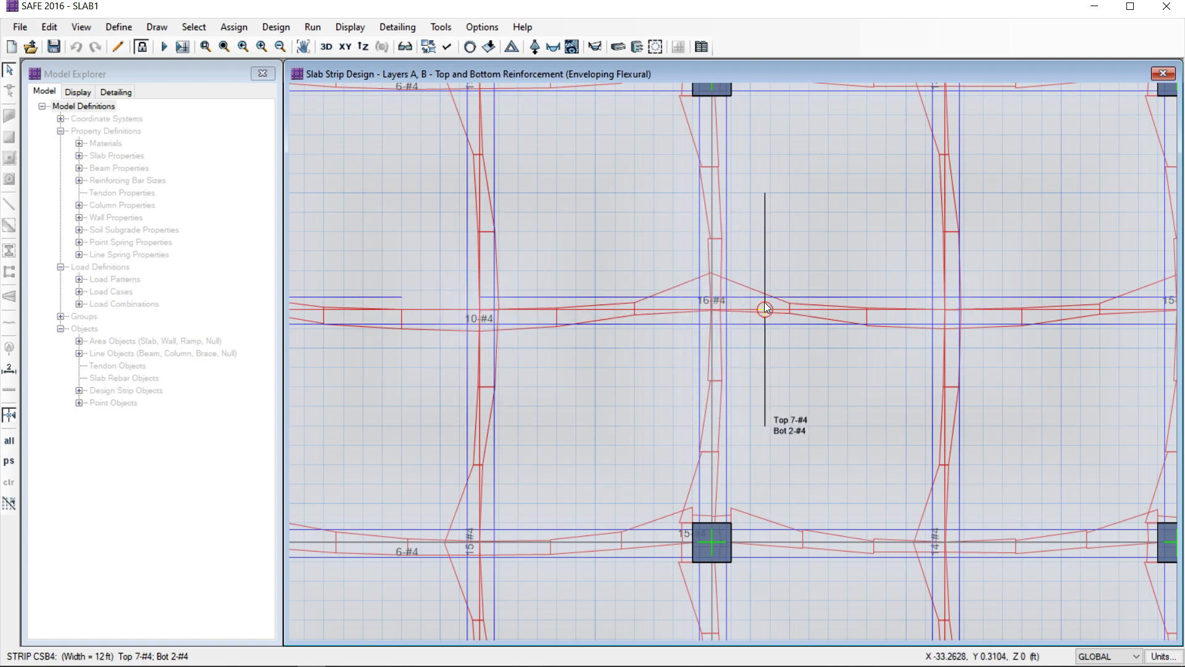
{"action": "scroll", "coordinate": [768, 308], "scroll_direction": "down", "scroll_amount": 1}
{"action": "scroll", "coordinate": [768, 308], "scroll_direction": "down", "scroll_amount": 1}
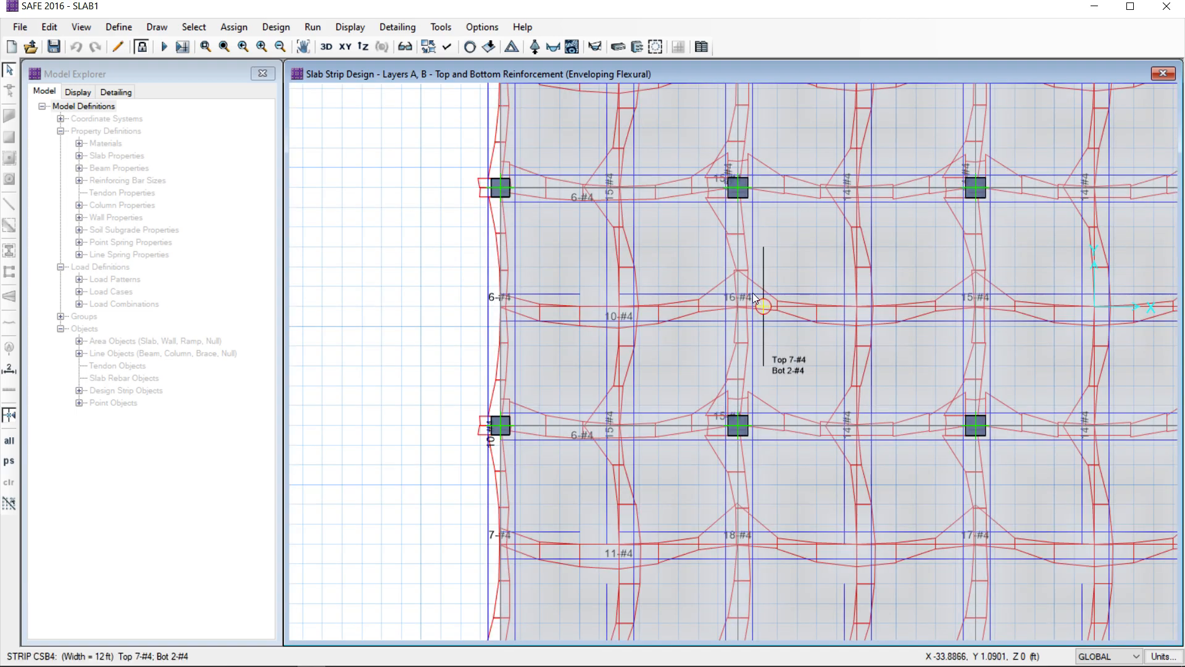
Run detailing with individual bars generated in plan and in the 3D model, and areas merged to clean edges and sections.
{"action": "left_click", "coordinate": [312, 27]}
{"action": "left_click", "coordinate": [339, 93]}
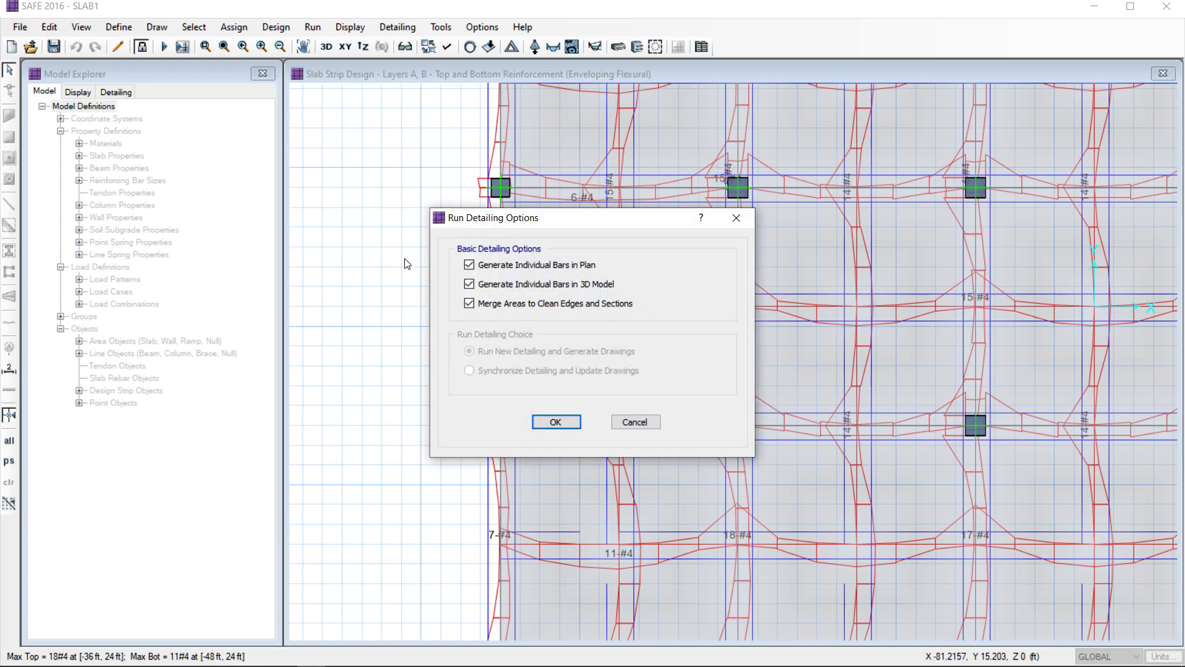
{"action": "left_click", "coordinate": [563, 424]}
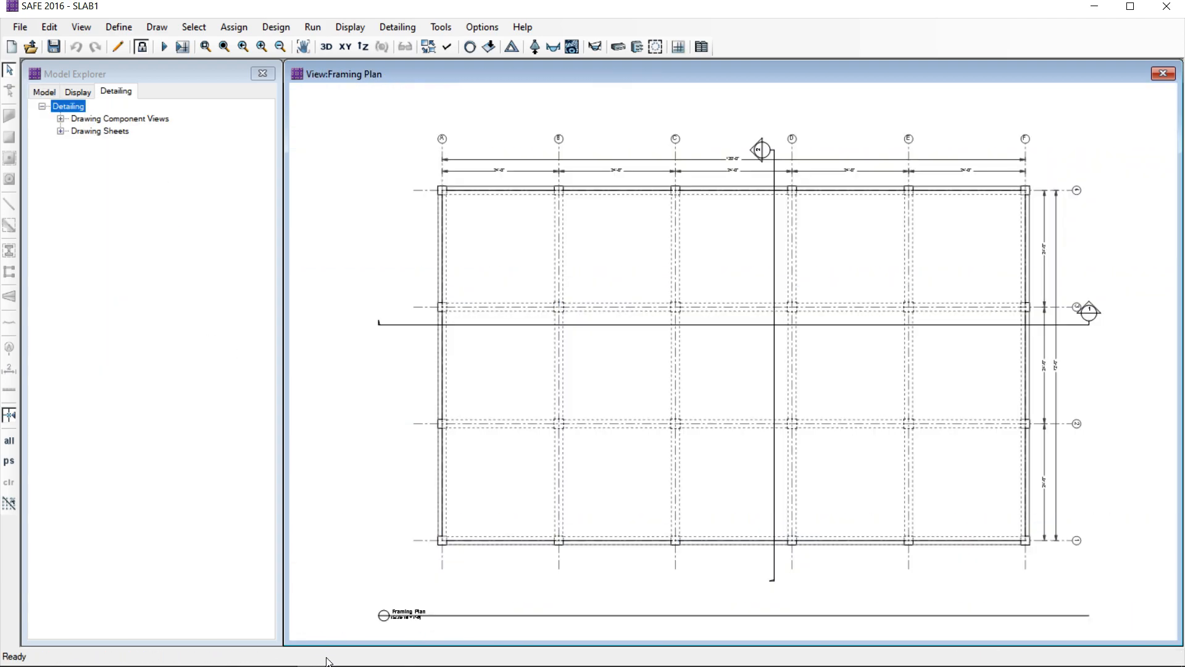
Open the Slab Rebar Plan - Bottom Bars drawing sheet and examine the bottom bar callouts.
{"action": "left_click", "coordinate": [61, 132]}
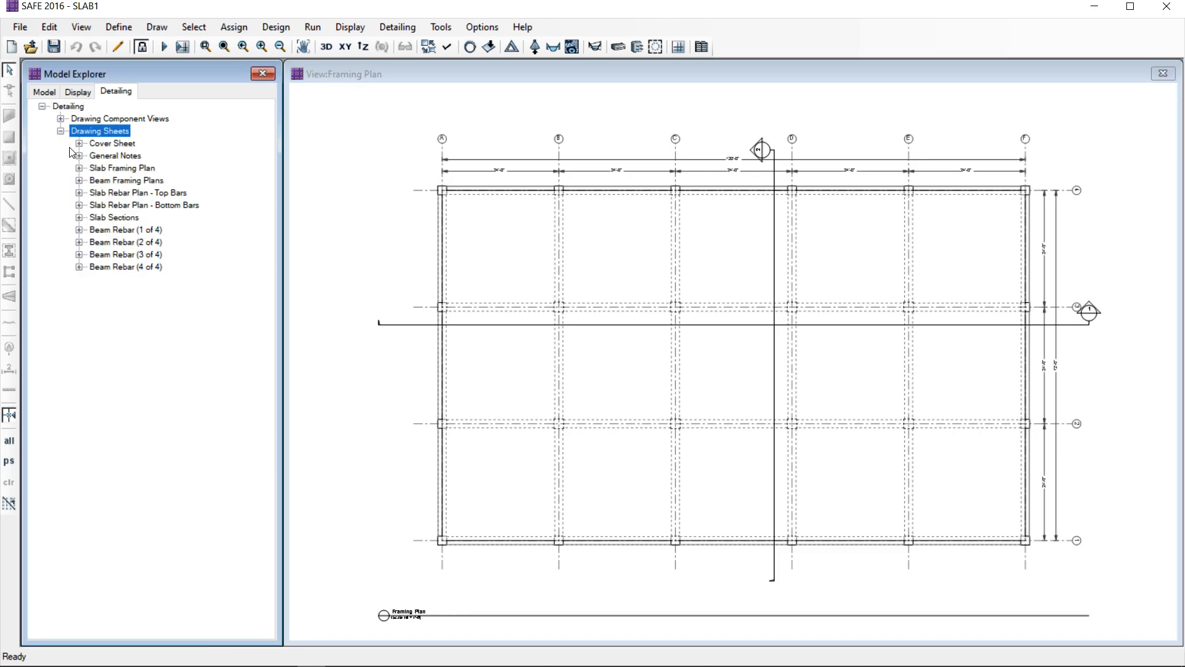
{"action": "double_click", "coordinate": [127, 205]}
{"action": "left_click", "coordinate": [132, 219]}
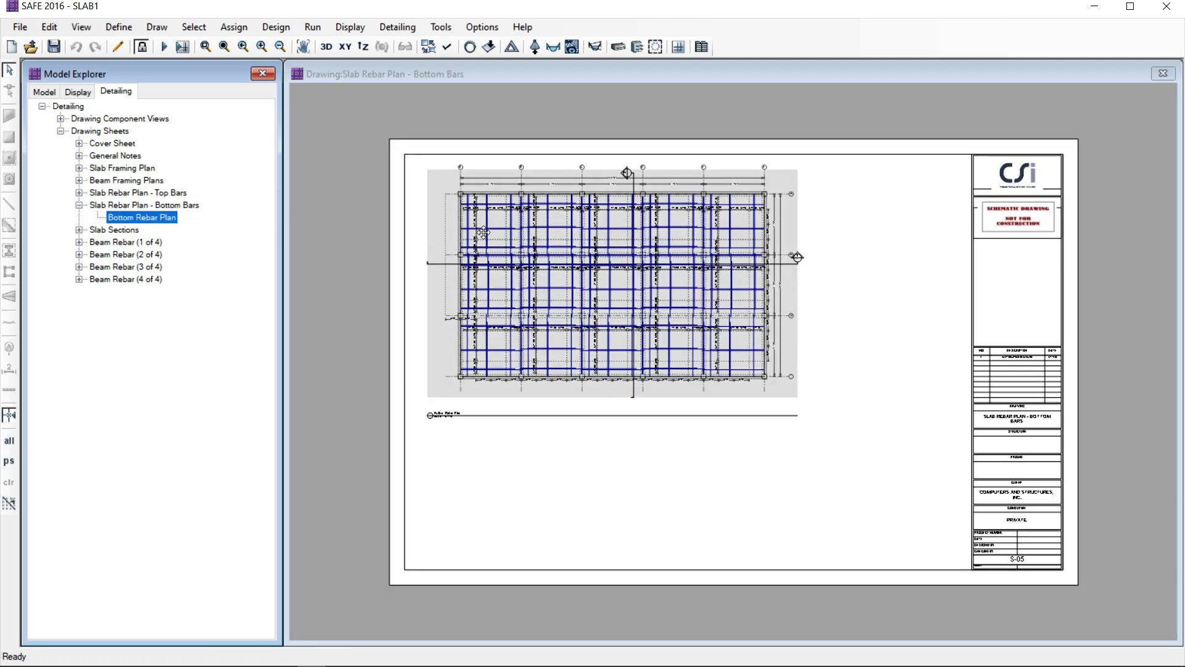
{"action": "scroll", "coordinate": [483, 232], "scroll_direction": "up", "scroll_amount": 1}
{"action": "scroll", "coordinate": [483, 233], "scroll_direction": "up", "scroll_amount": 4}
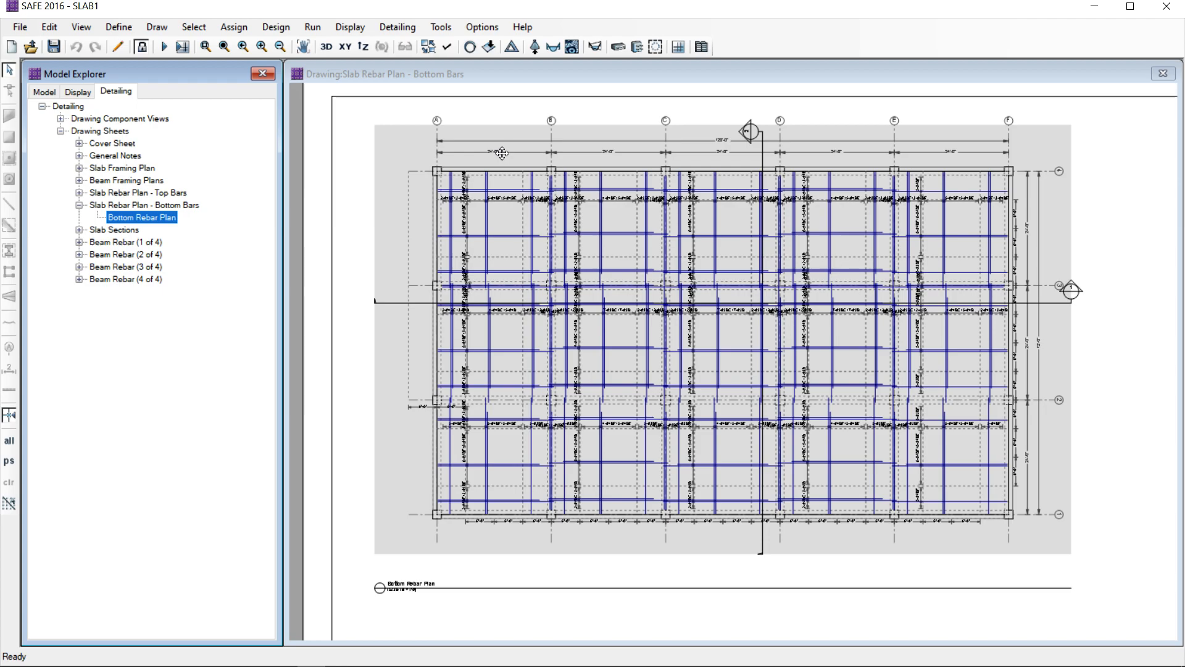
{"action": "scroll", "coordinate": [501, 152], "scroll_direction": "up", "scroll_amount": 1}
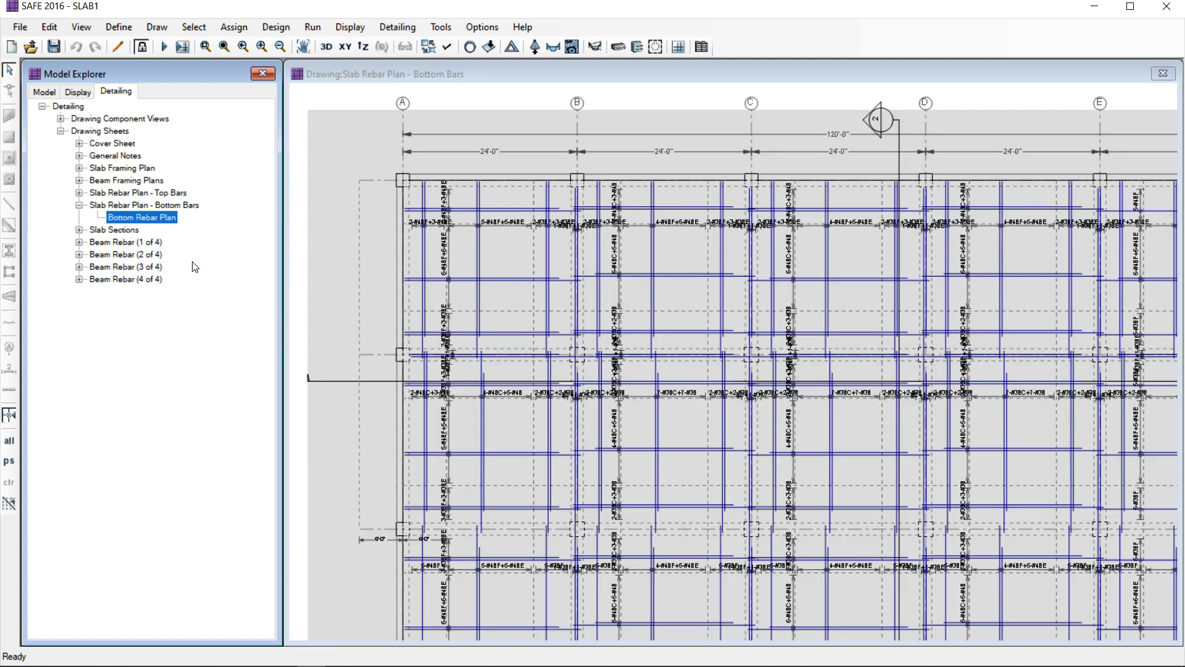
Examine the reinforcement in Sect:1 and Sect:2 on the Slab Sections drawing sheet.
{"action": "left_click", "coordinate": [79, 230]}
{"action": "double_click", "coordinate": [124, 243]}
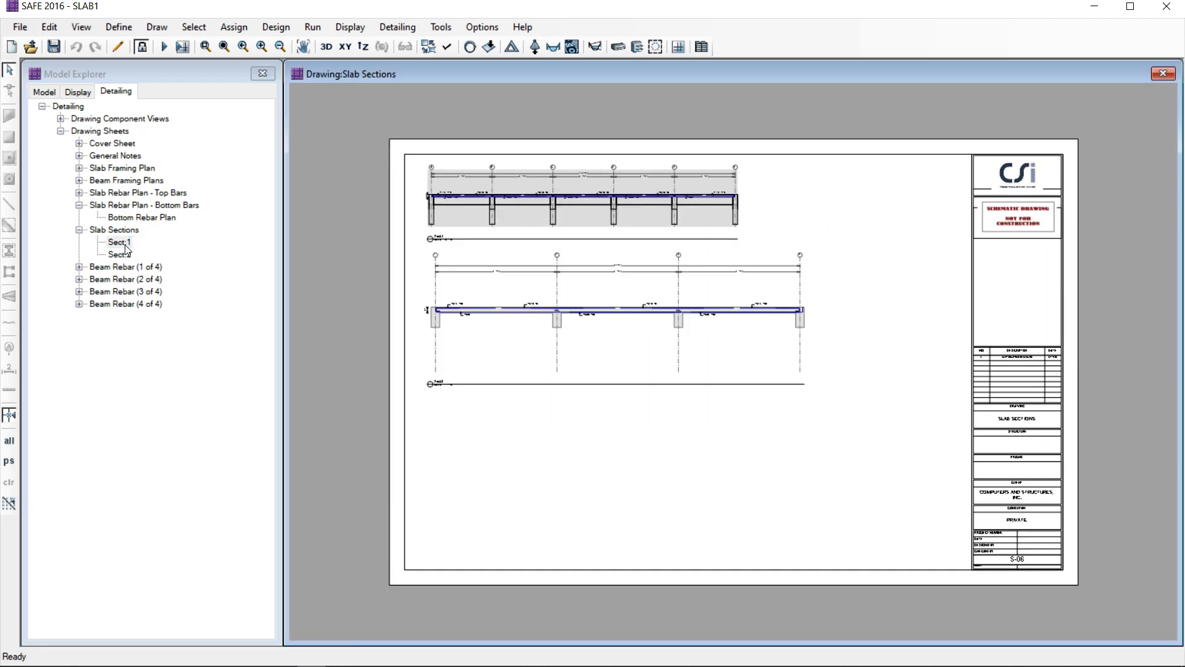
{"action": "scroll", "coordinate": [548, 178], "scroll_direction": "up", "scroll_amount": 5}
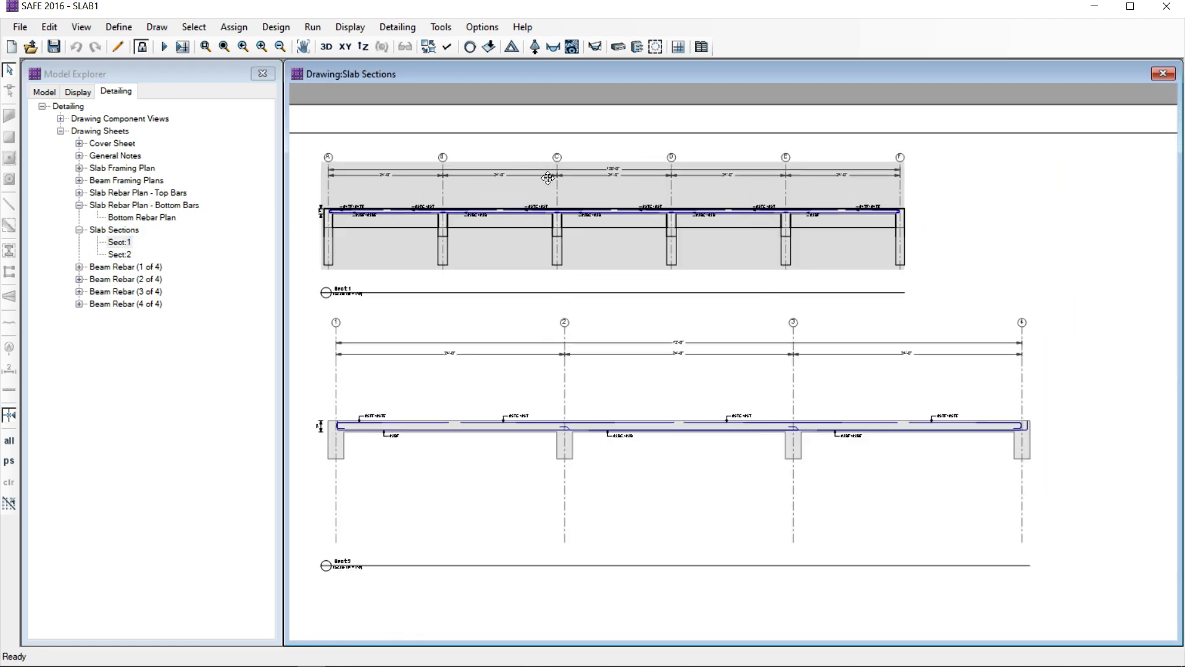
{"action": "scroll", "coordinate": [548, 178], "scroll_direction": "up", "scroll_amount": 1}
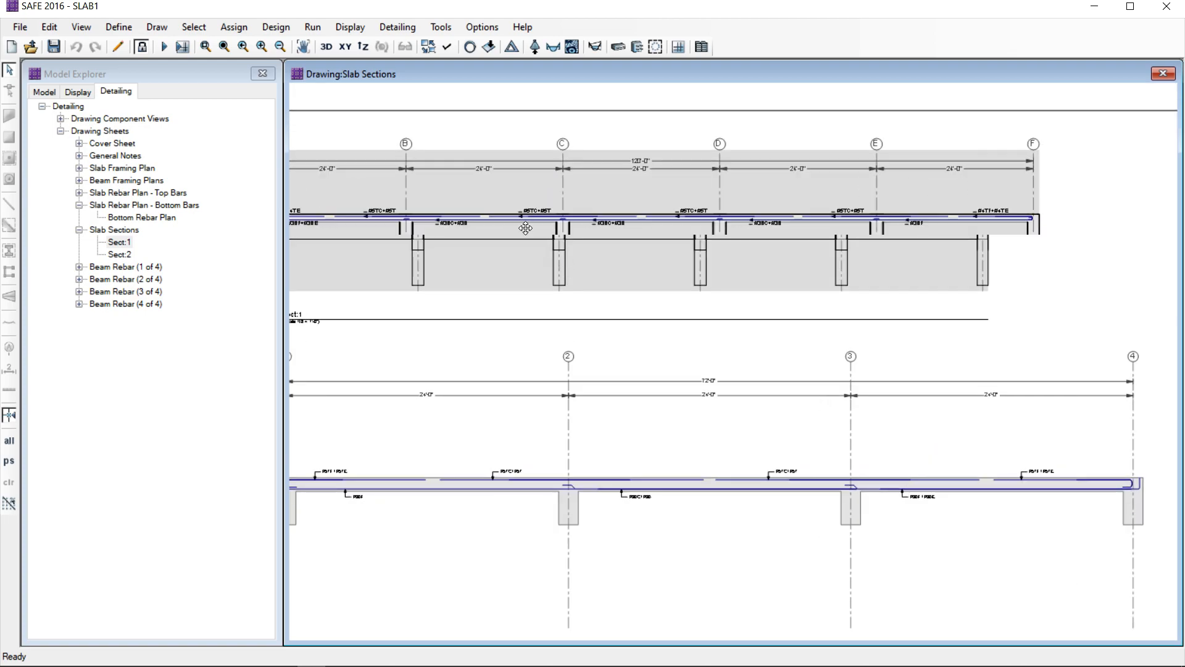
{"action": "scroll", "coordinate": [526, 228], "scroll_direction": "up", "scroll_amount": 2}
{"action": "scroll", "coordinate": [525, 229], "scroll_direction": "up", "scroll_amount": 3}
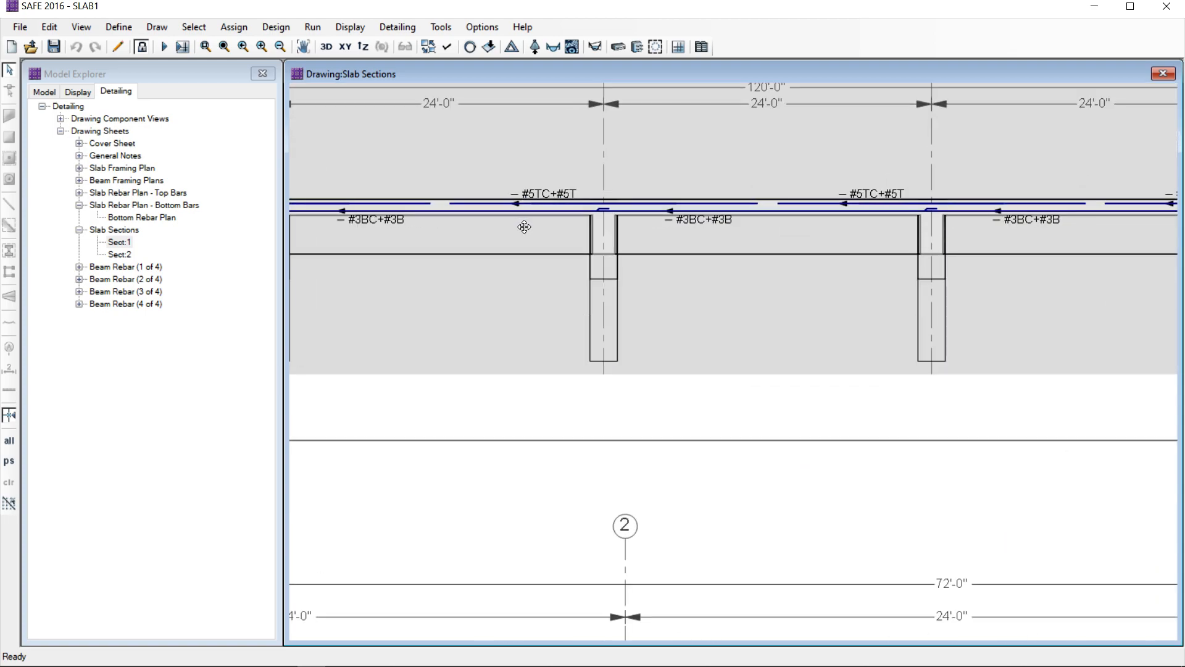
{"action": "double_click", "coordinate": [120, 253]}
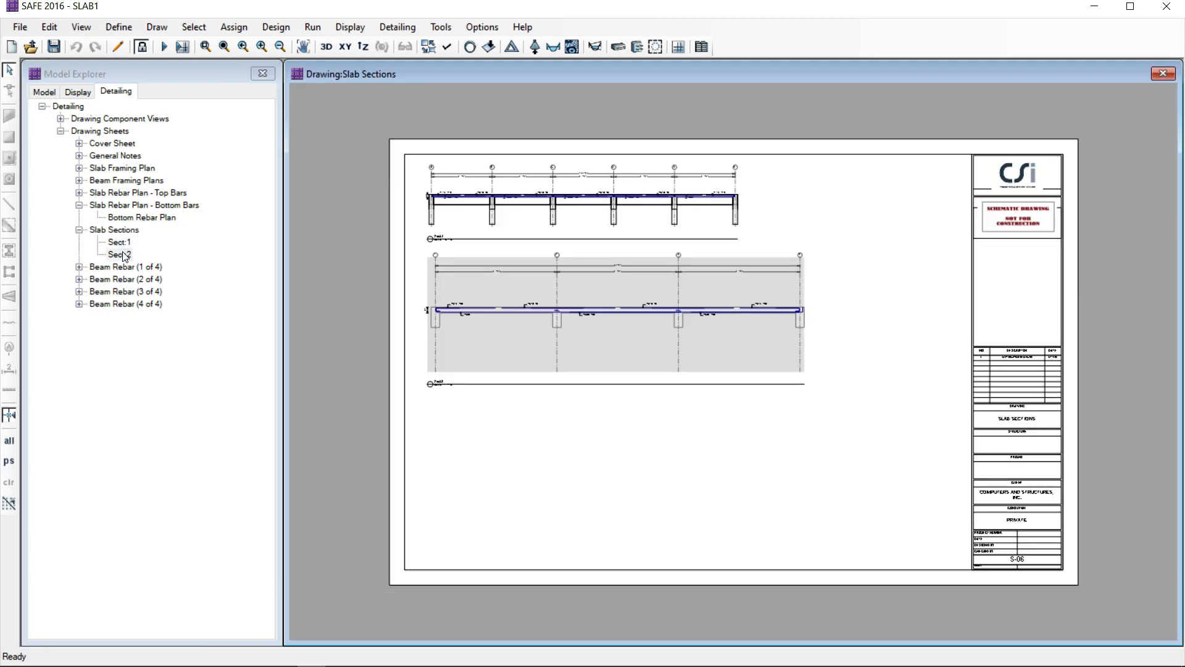
{"action": "scroll", "coordinate": [526, 259], "scroll_direction": "up", "scroll_amount": 3}
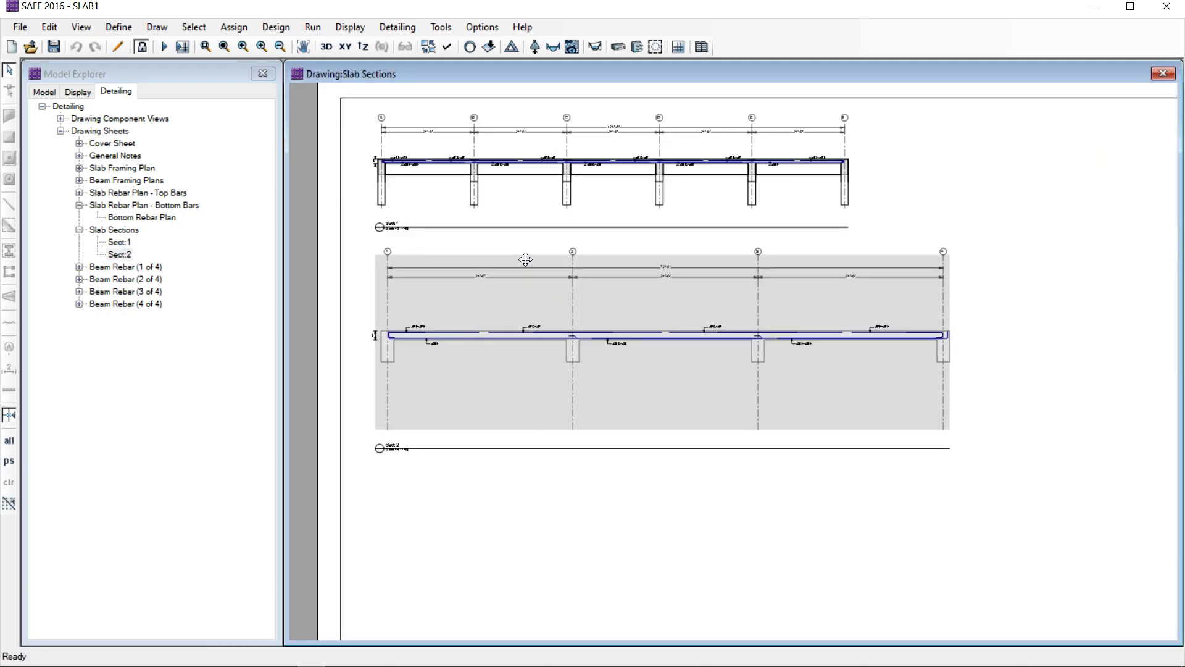
Open the Beam Rebar (1 of 4) sheet, highlight CB1:Sect:1, and examine the bars in CB1 sections 4 and 5.
{"action": "double_click", "coordinate": [108, 267]}
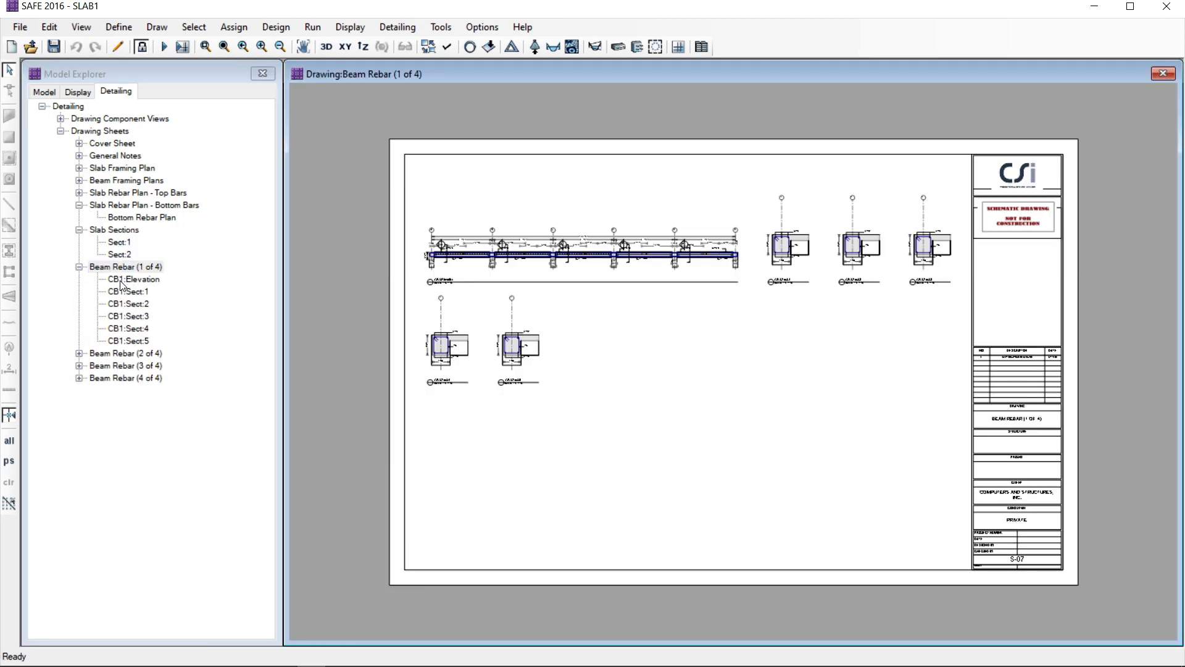
{"action": "left_click", "coordinate": [138, 294]}
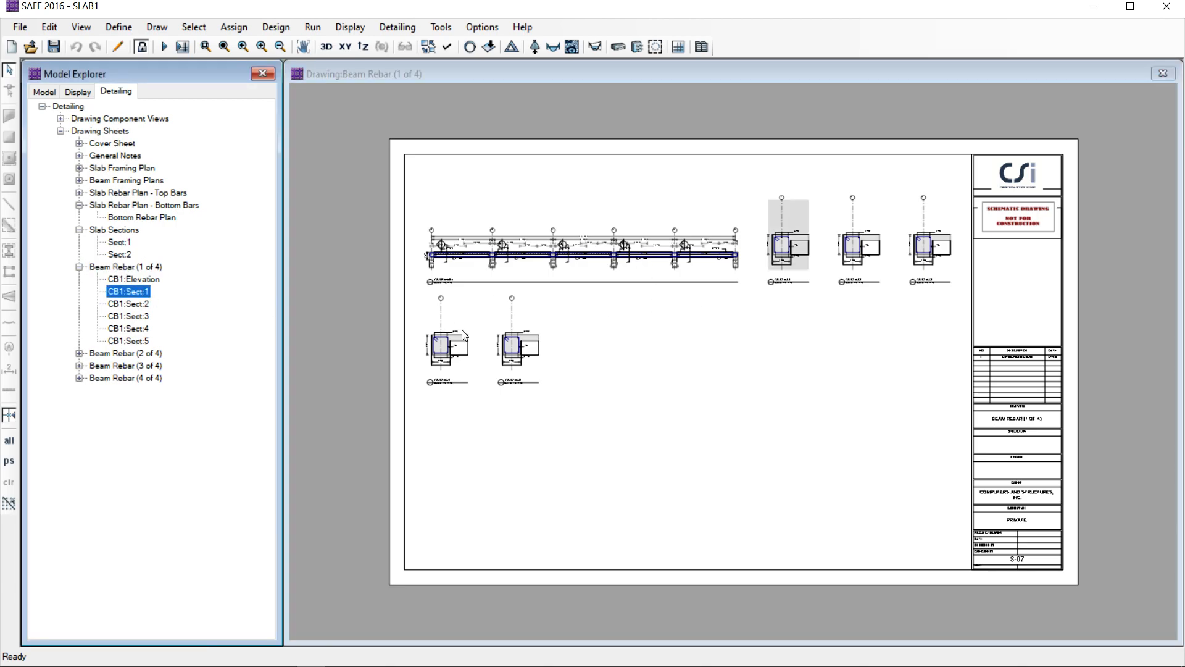
{"action": "scroll", "coordinate": [460, 349], "scroll_direction": "up", "scroll_amount": 1}
{"action": "scroll", "coordinate": [458, 348], "scroll_direction": "up", "scroll_amount": 5}
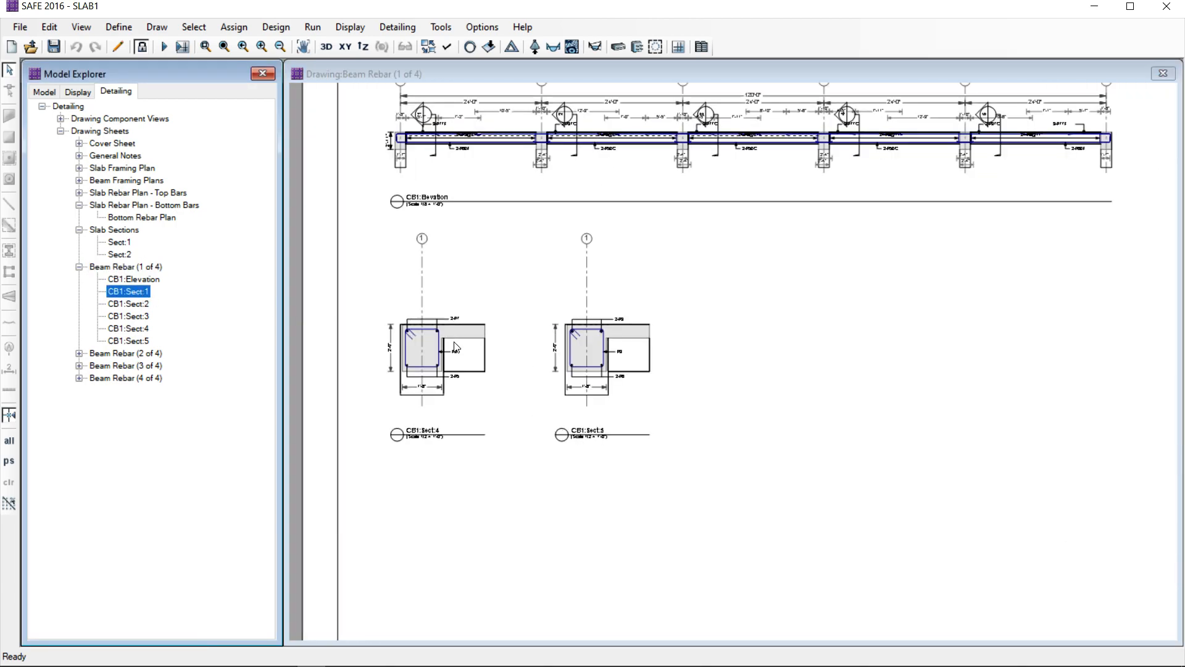
{"action": "scroll", "coordinate": [456, 345], "scroll_direction": "up", "scroll_amount": 4}
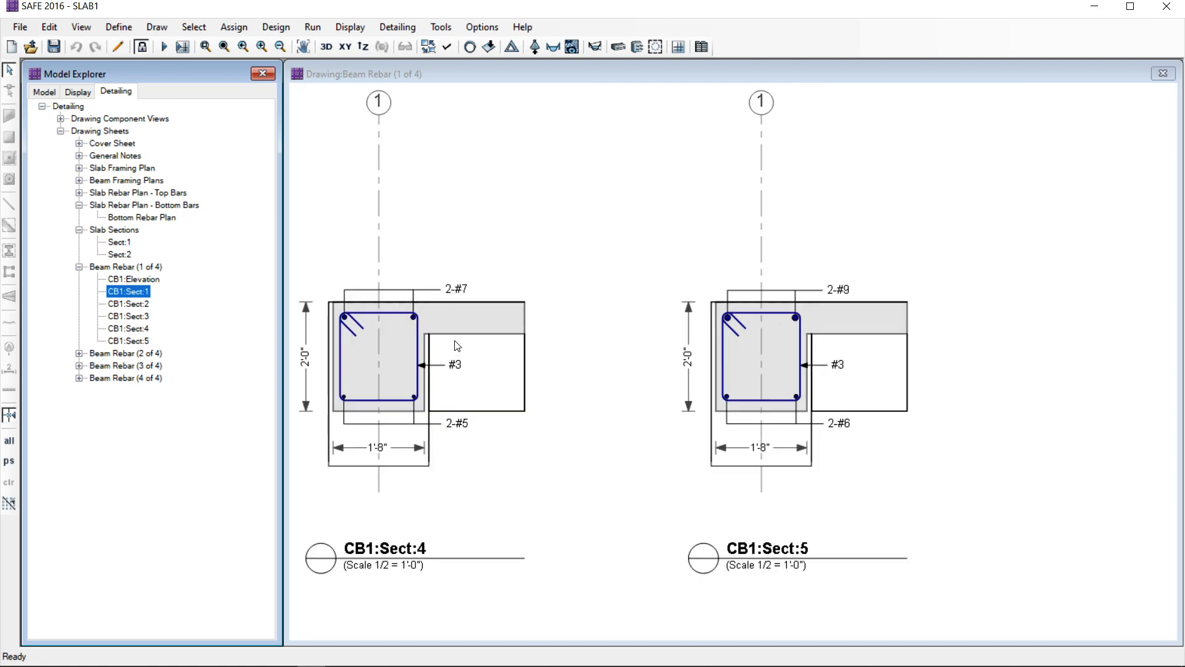
{"action": "scroll", "coordinate": [457, 346], "scroll_direction": "down", "scroll_amount": 5}
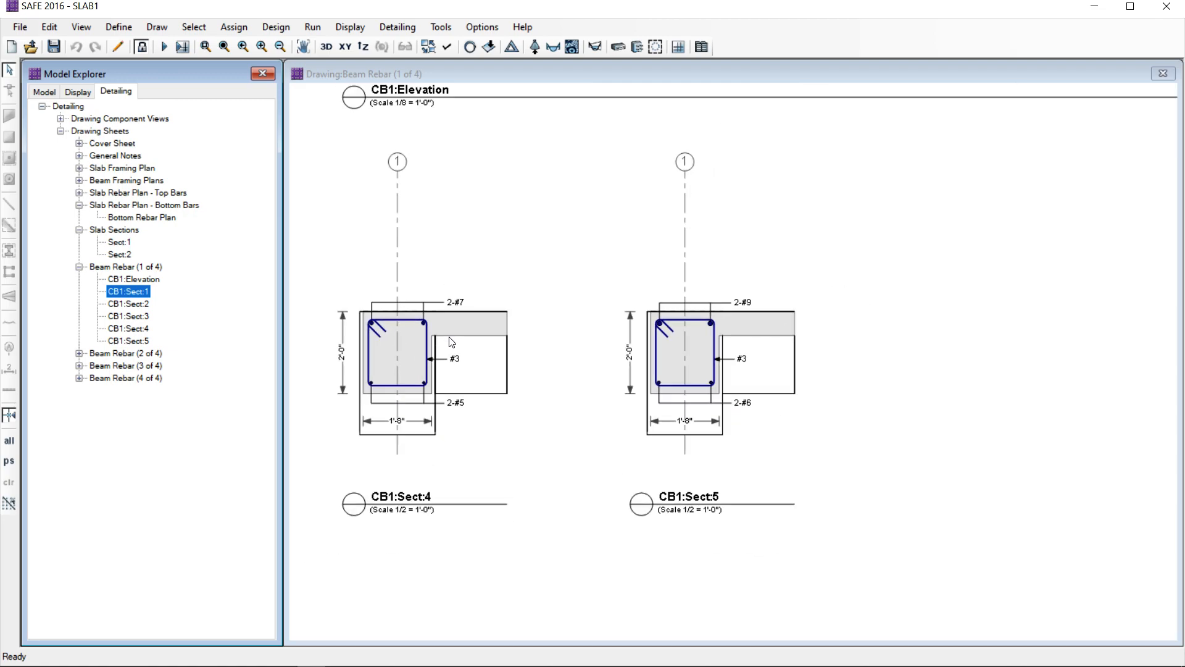
{"action": "scroll", "coordinate": [451, 344], "scroll_direction": "down", "scroll_amount": 4}
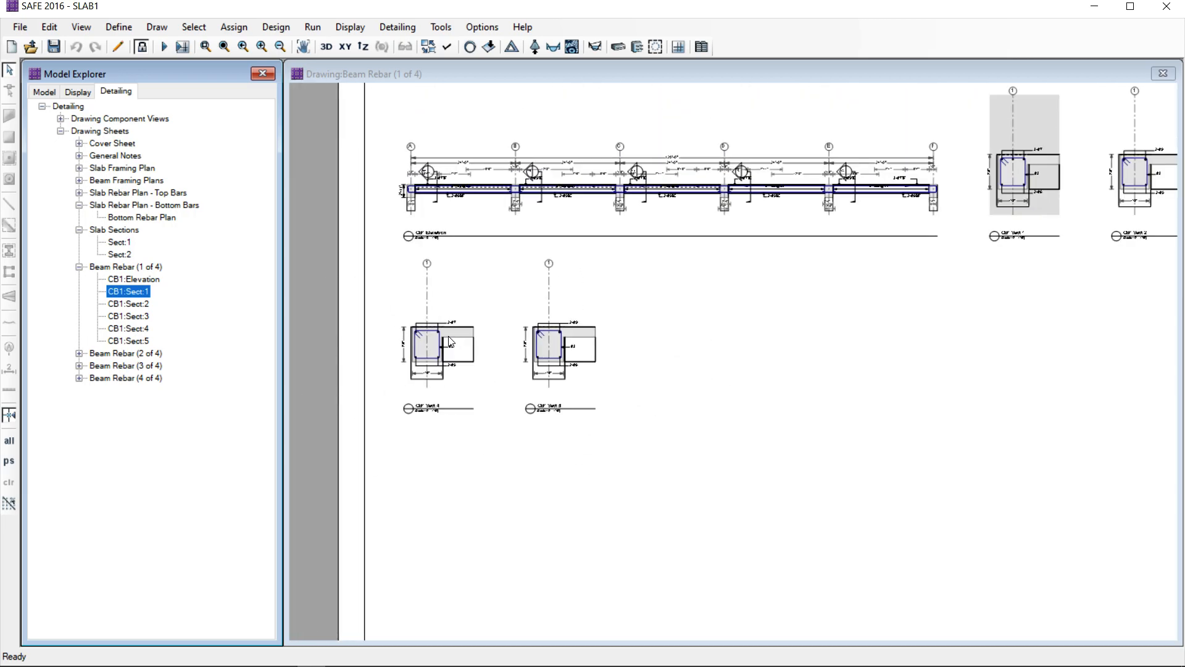